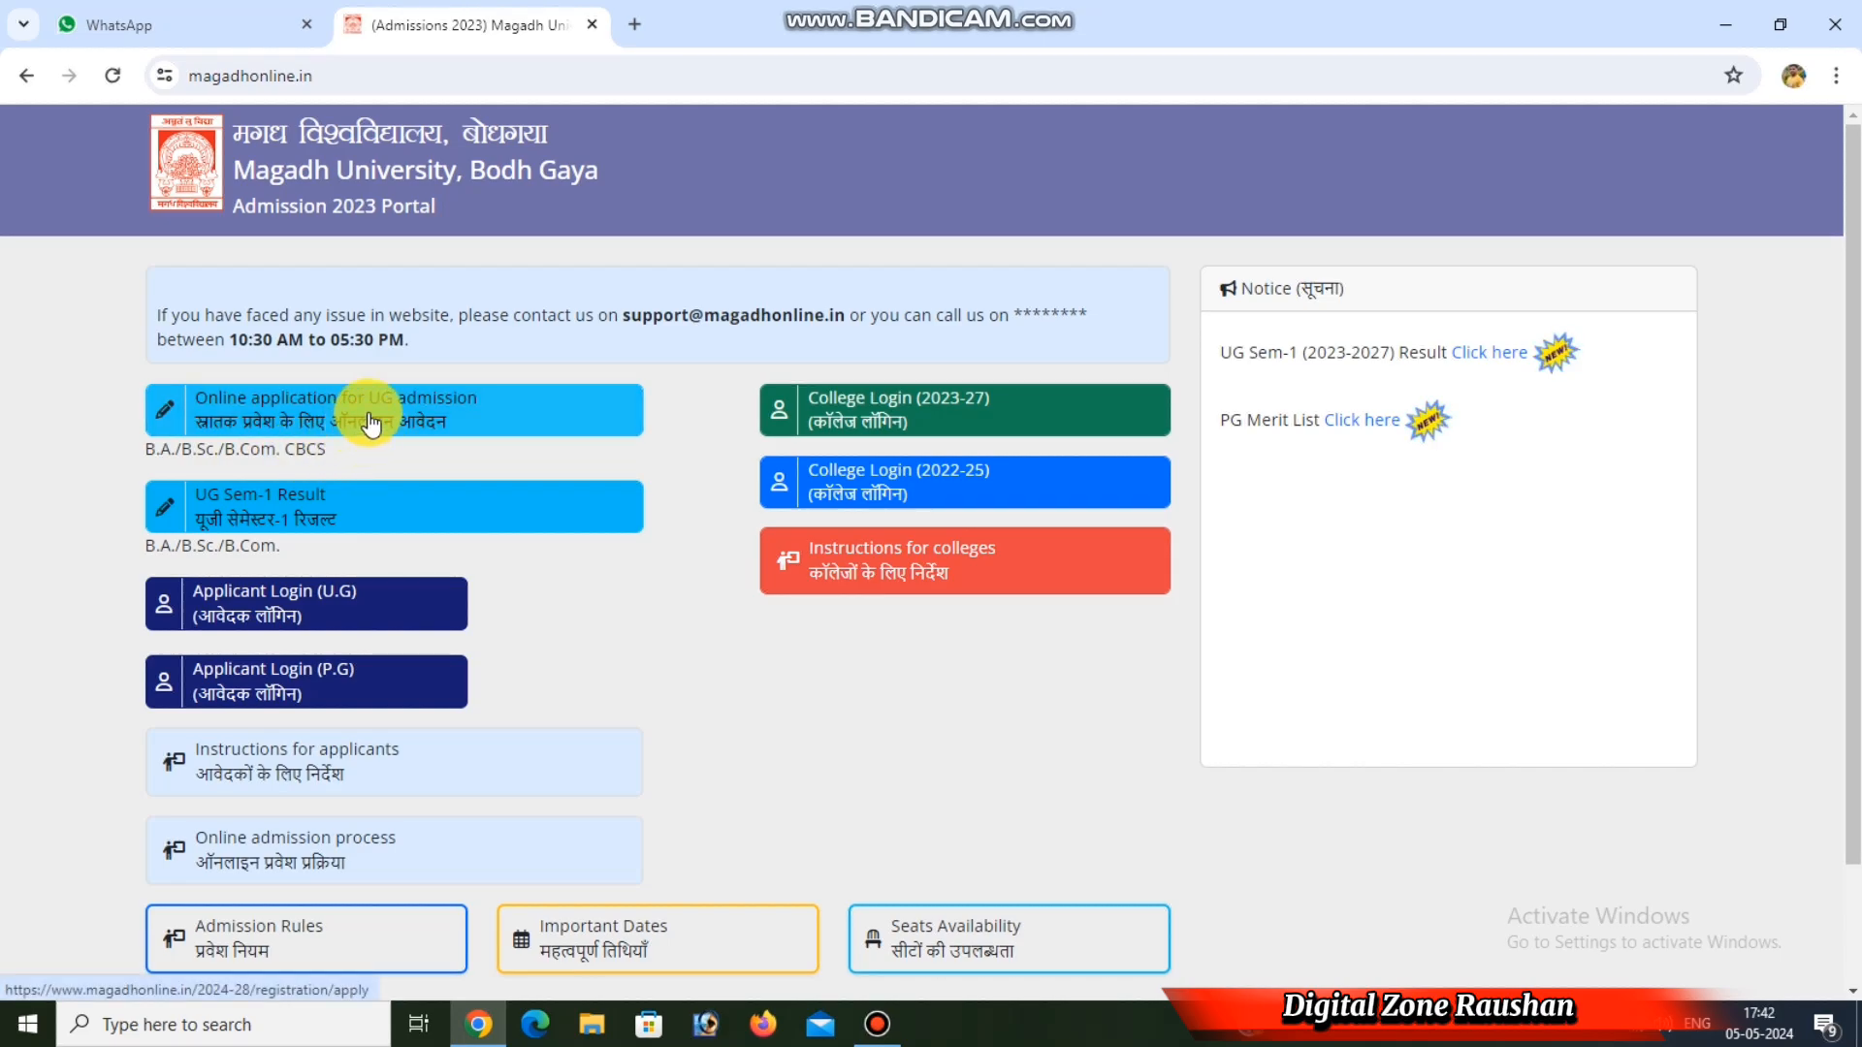
Start the online UG admission application and continue past the Important Information notice
{"action": "left_click", "coordinate": [370, 423]}
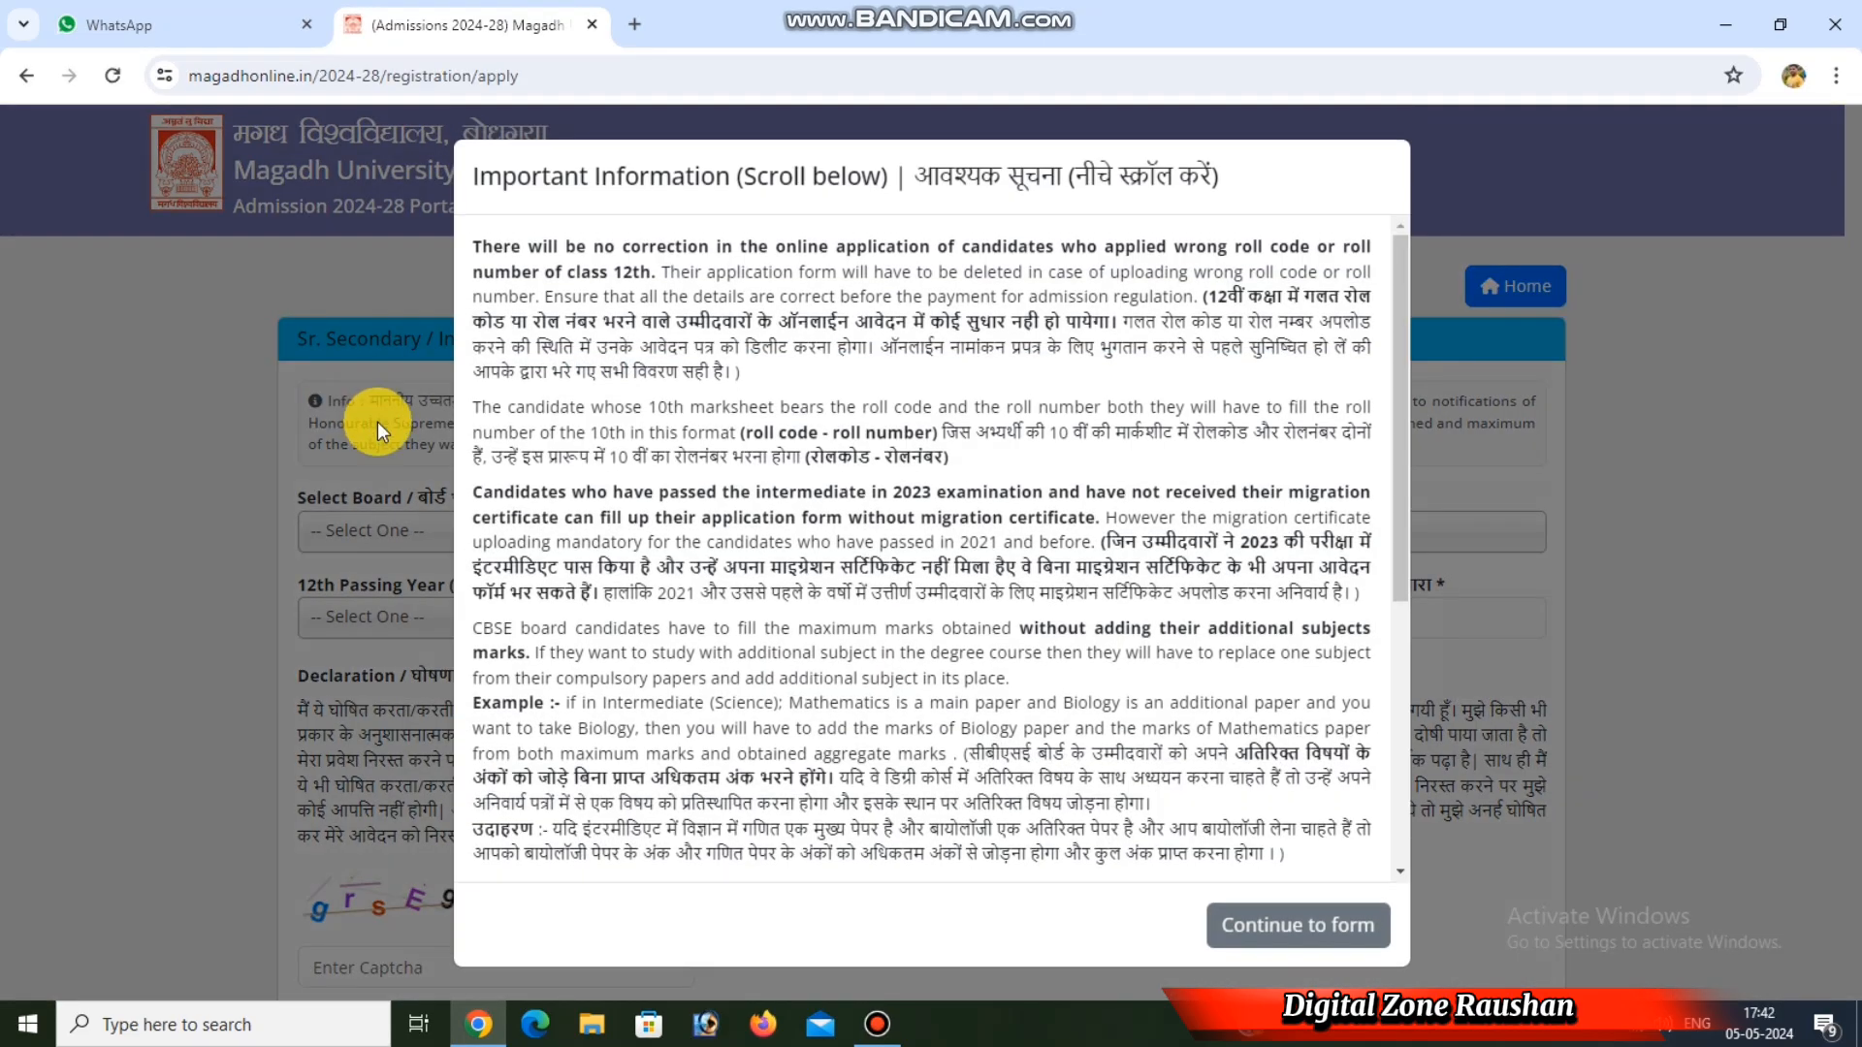
{"action": "scroll", "coordinate": [806, 501], "scroll_direction": "down", "scroll_amount": 5}
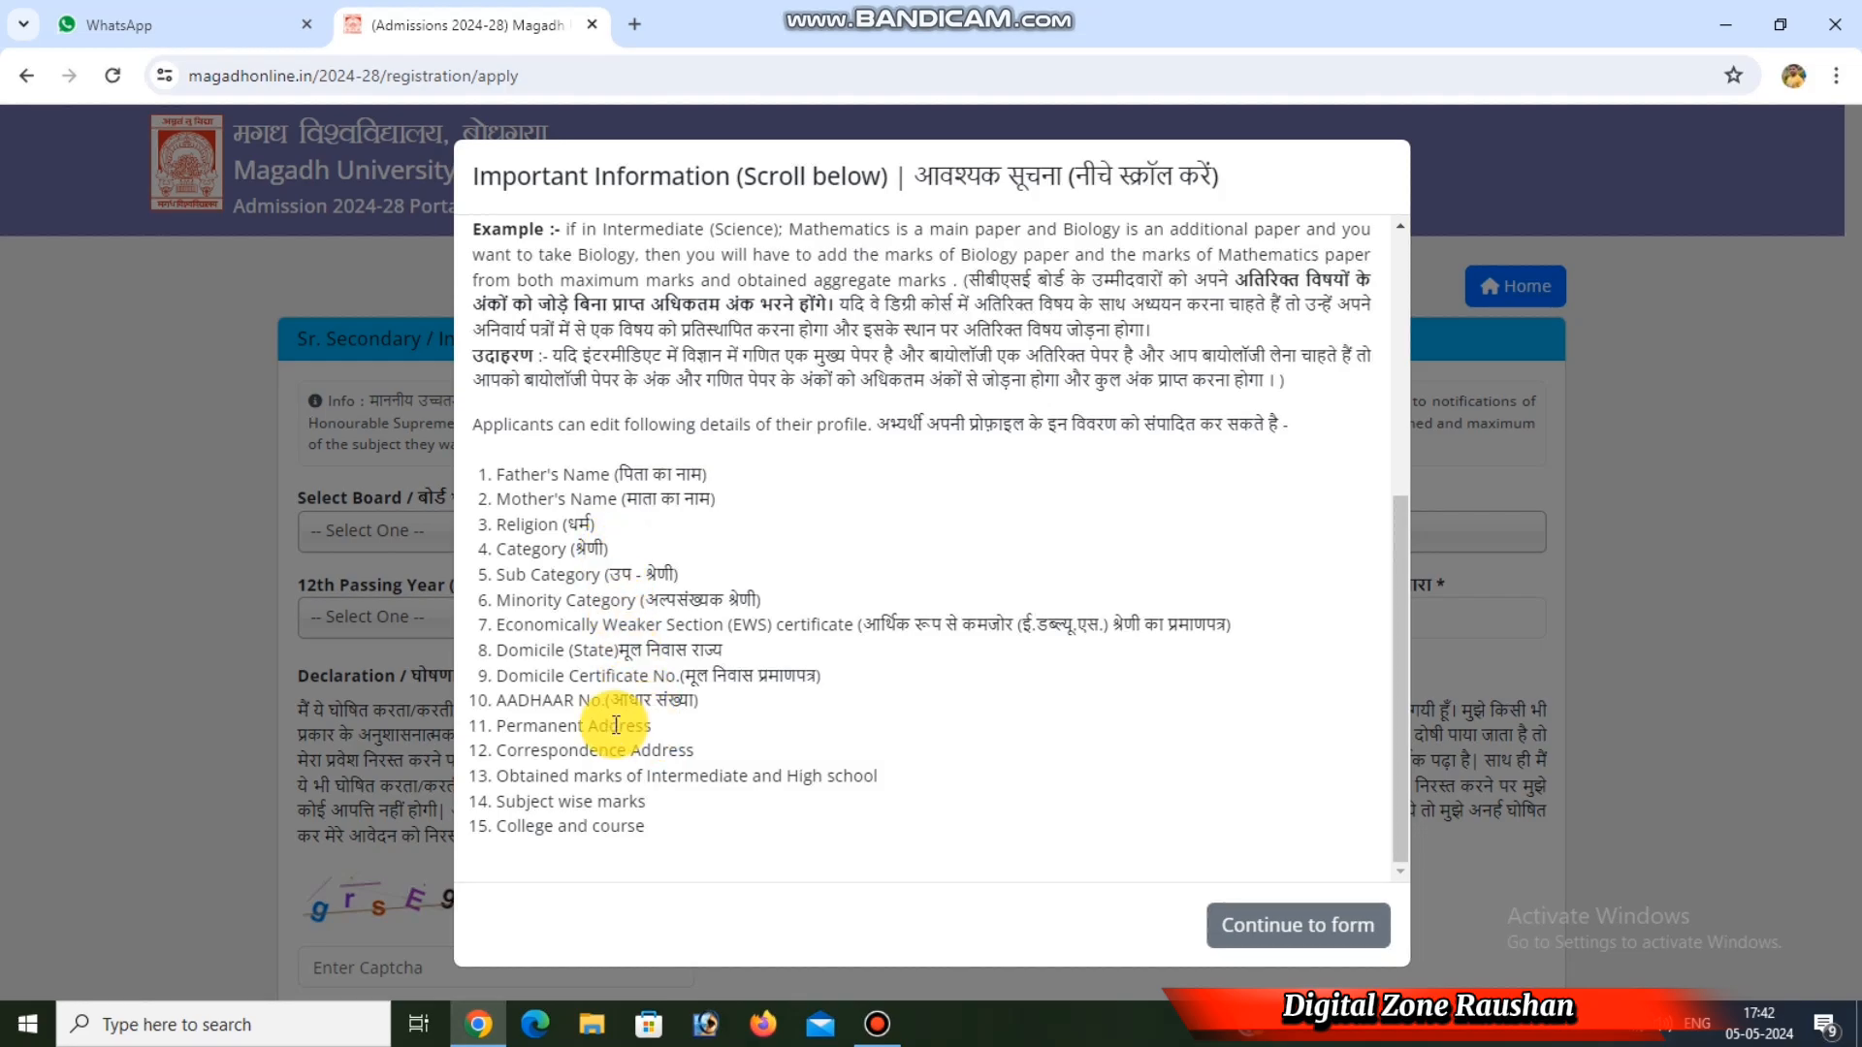
{"action": "left_click", "coordinate": [1302, 926]}
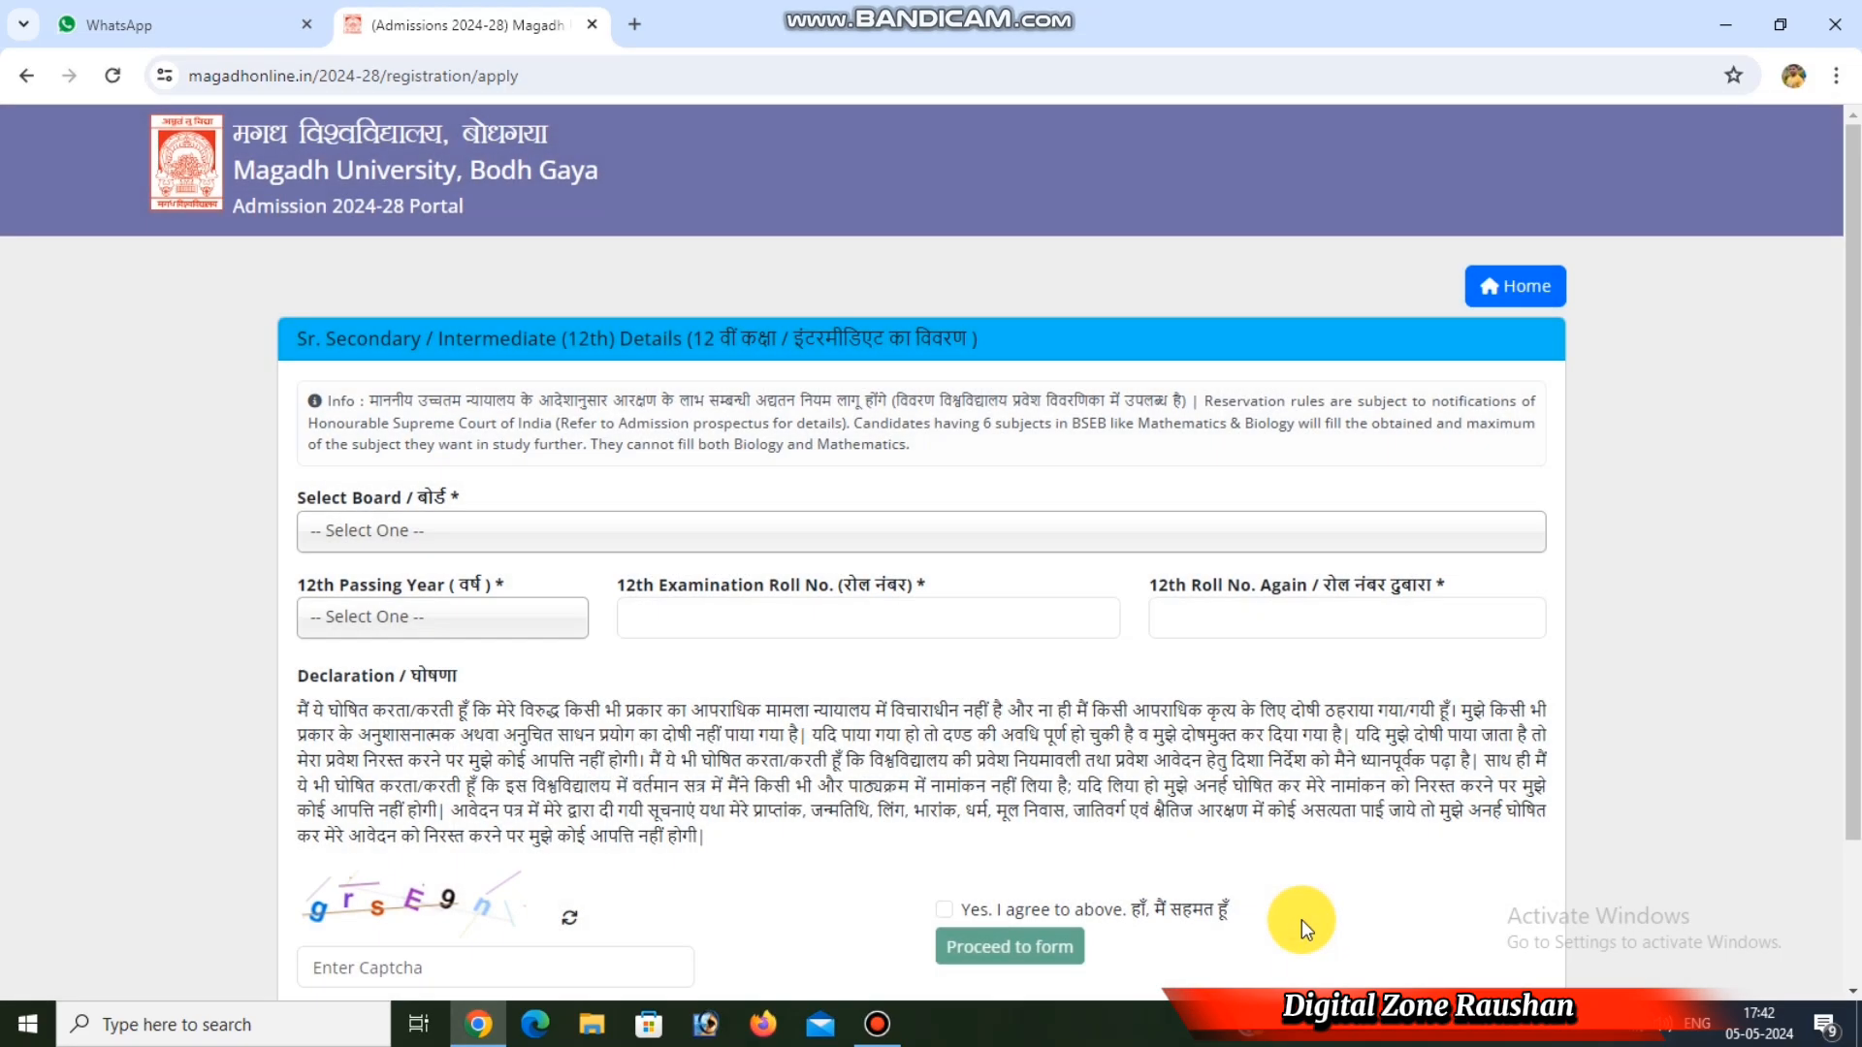
Select Bihar School Examination Board, Patna as the 12th board with passing year 2024
{"action": "left_click", "coordinate": [391, 541]}
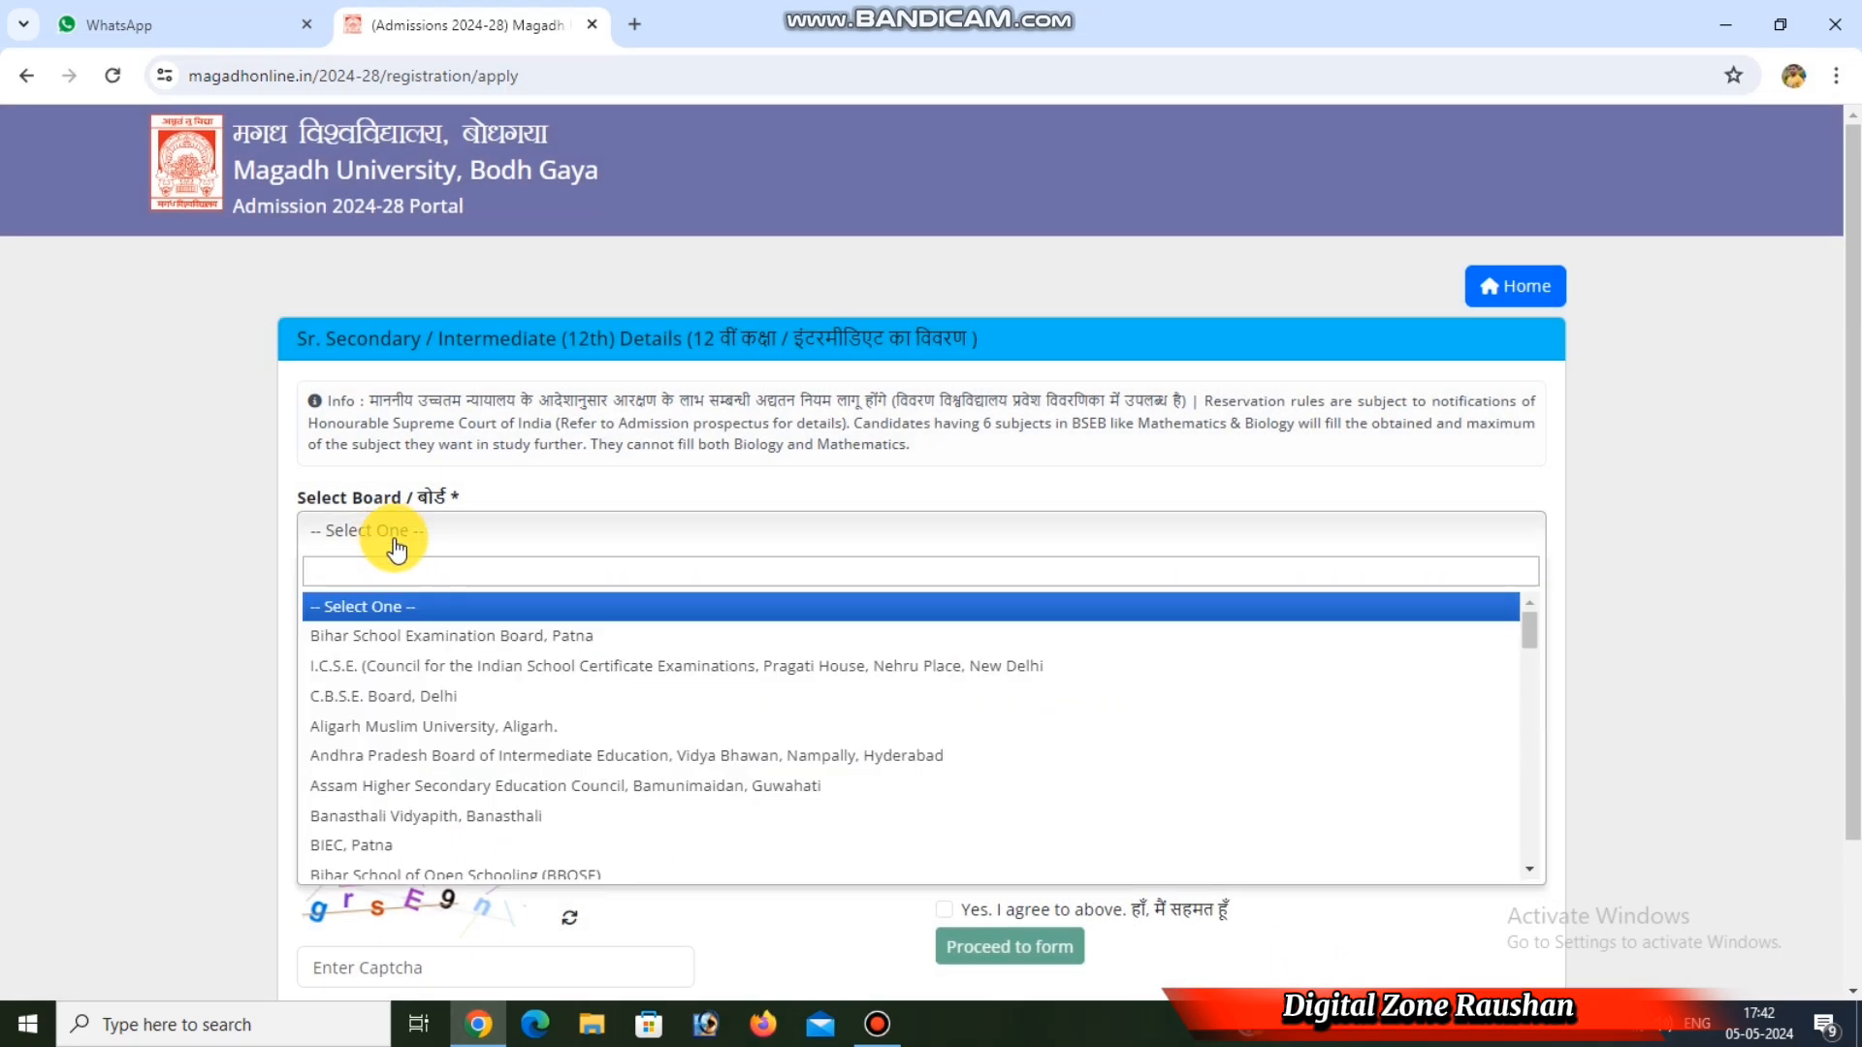
{"action": "left_click", "coordinate": [466, 638]}
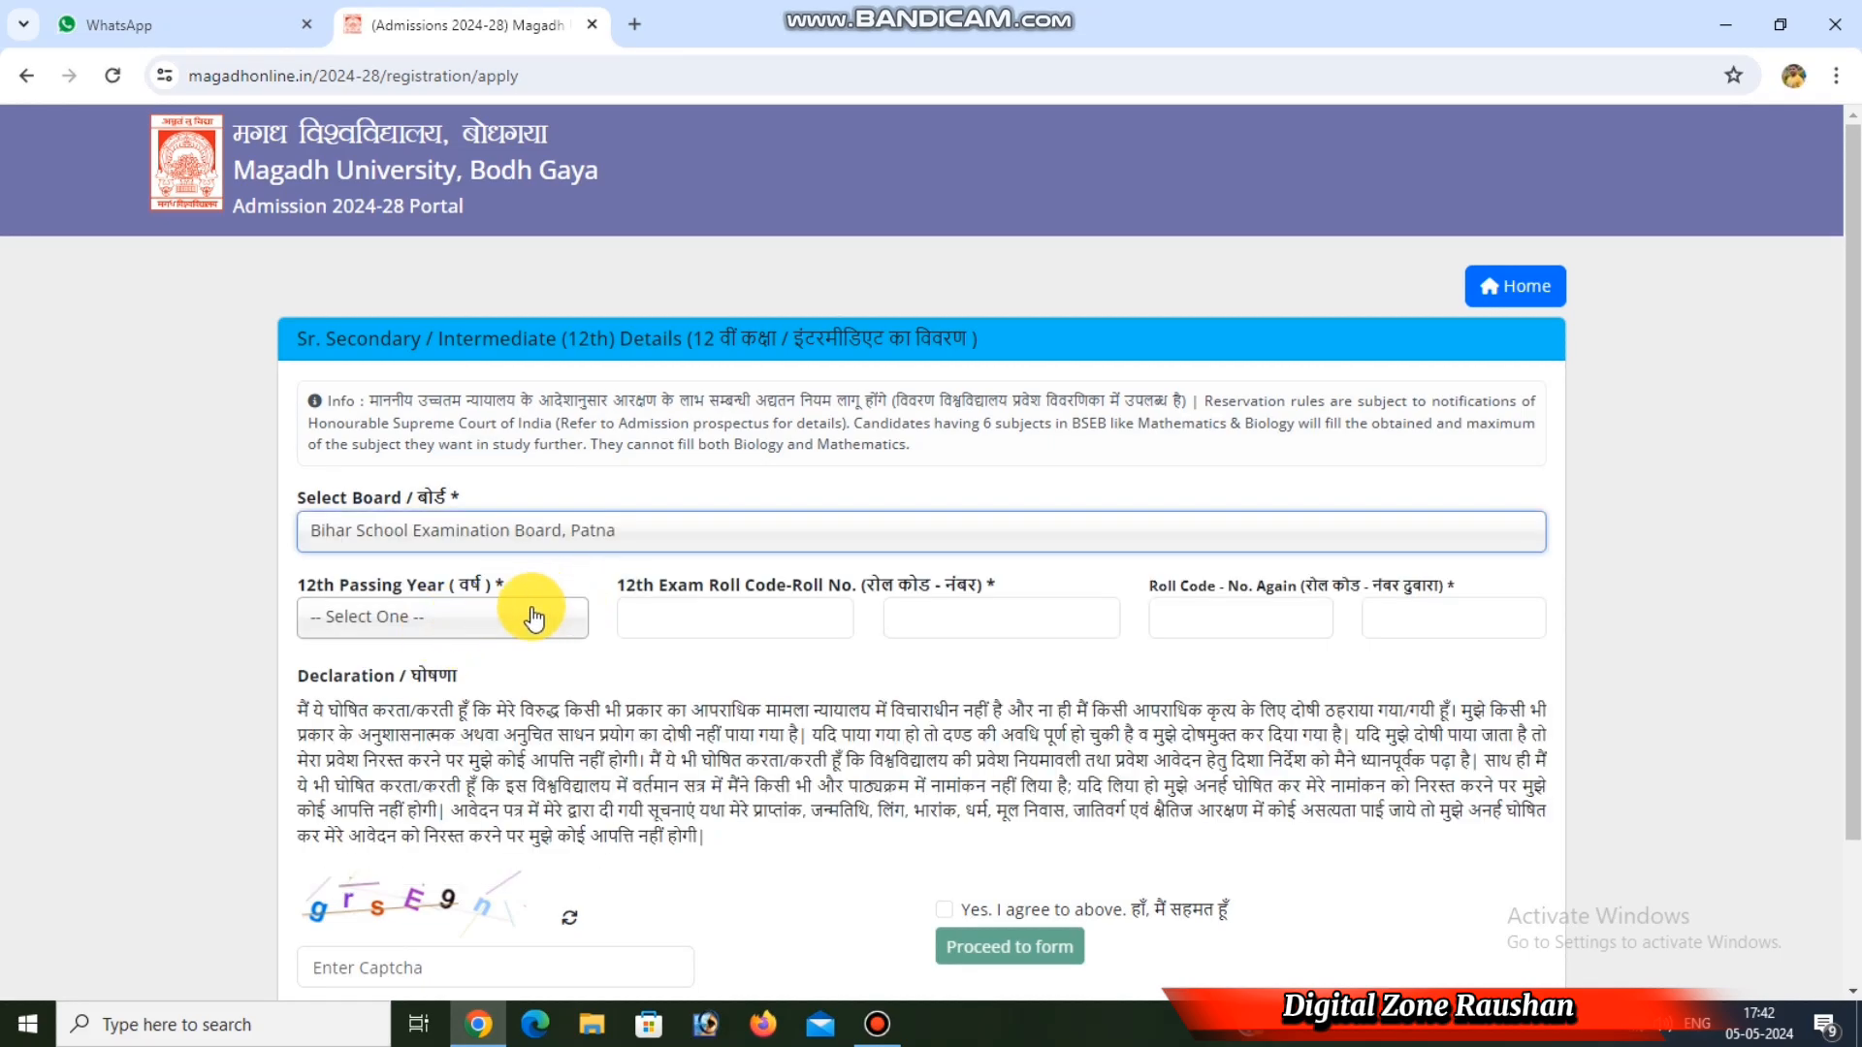
{"action": "left_click", "coordinate": [429, 635]}
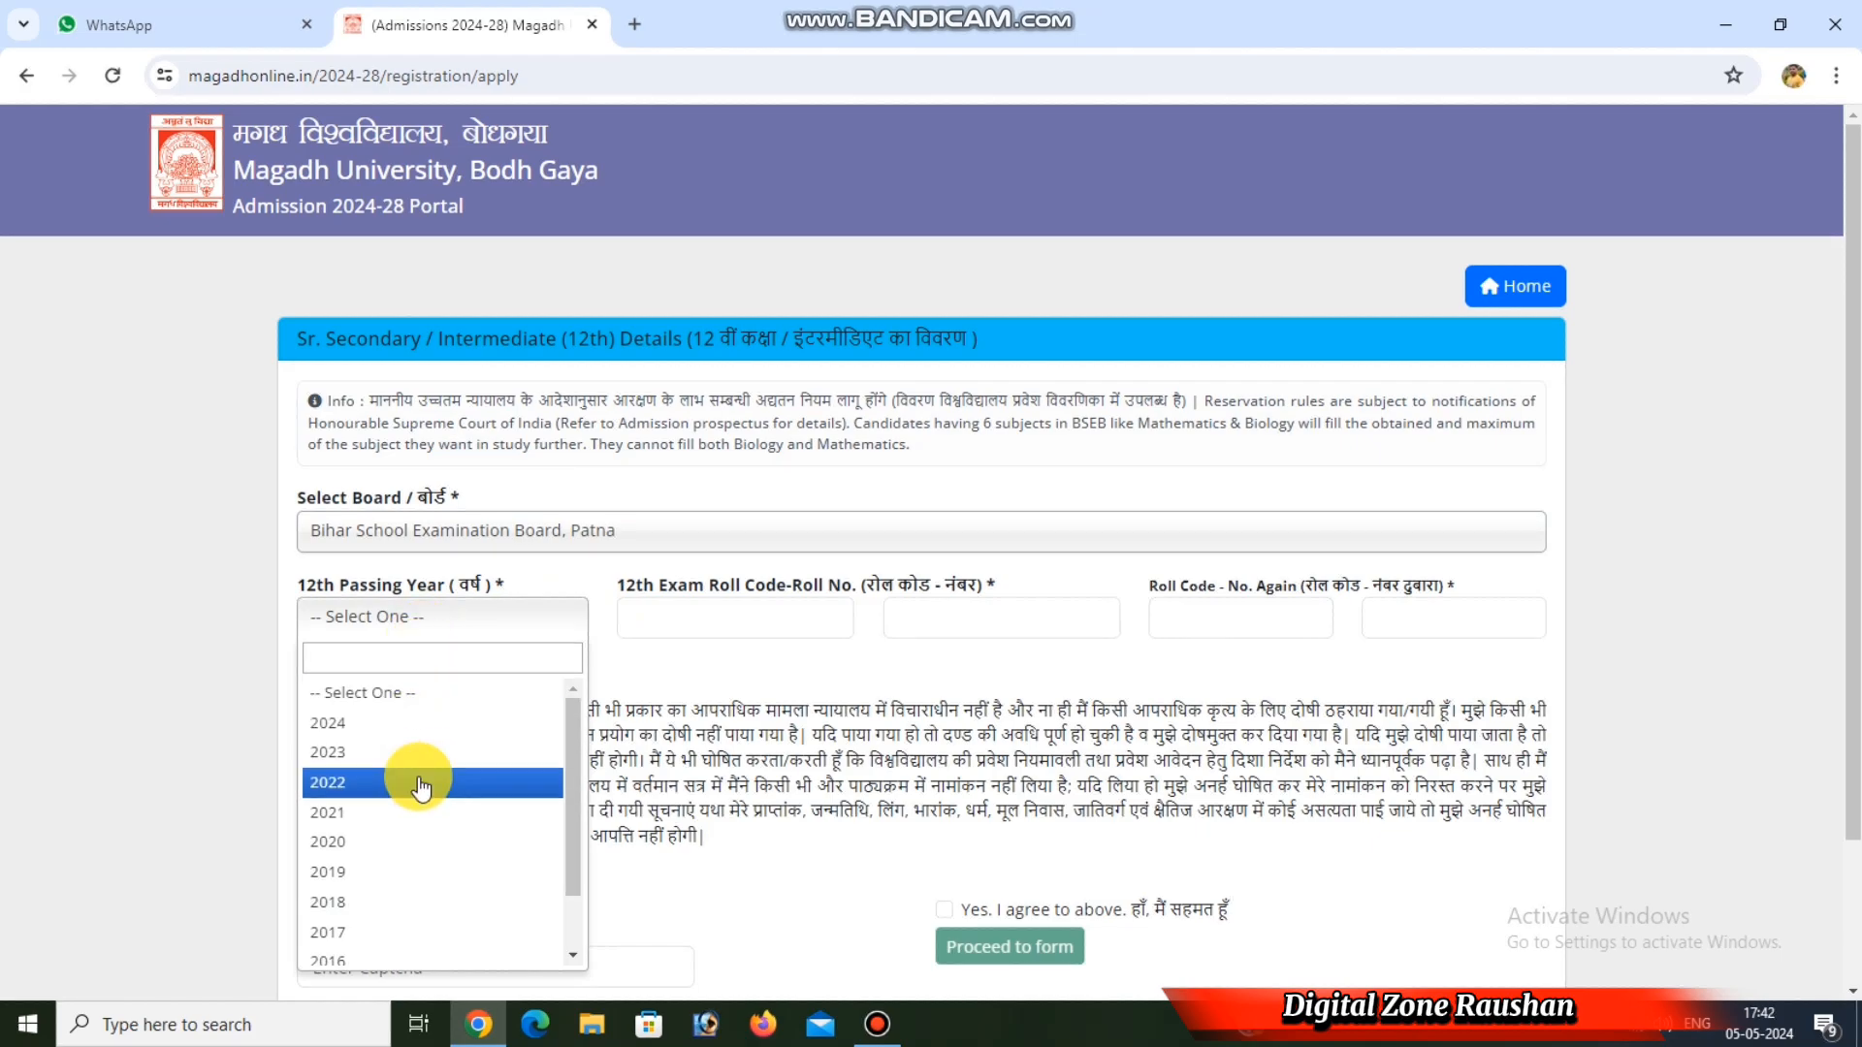
{"action": "left_click", "coordinate": [419, 725]}
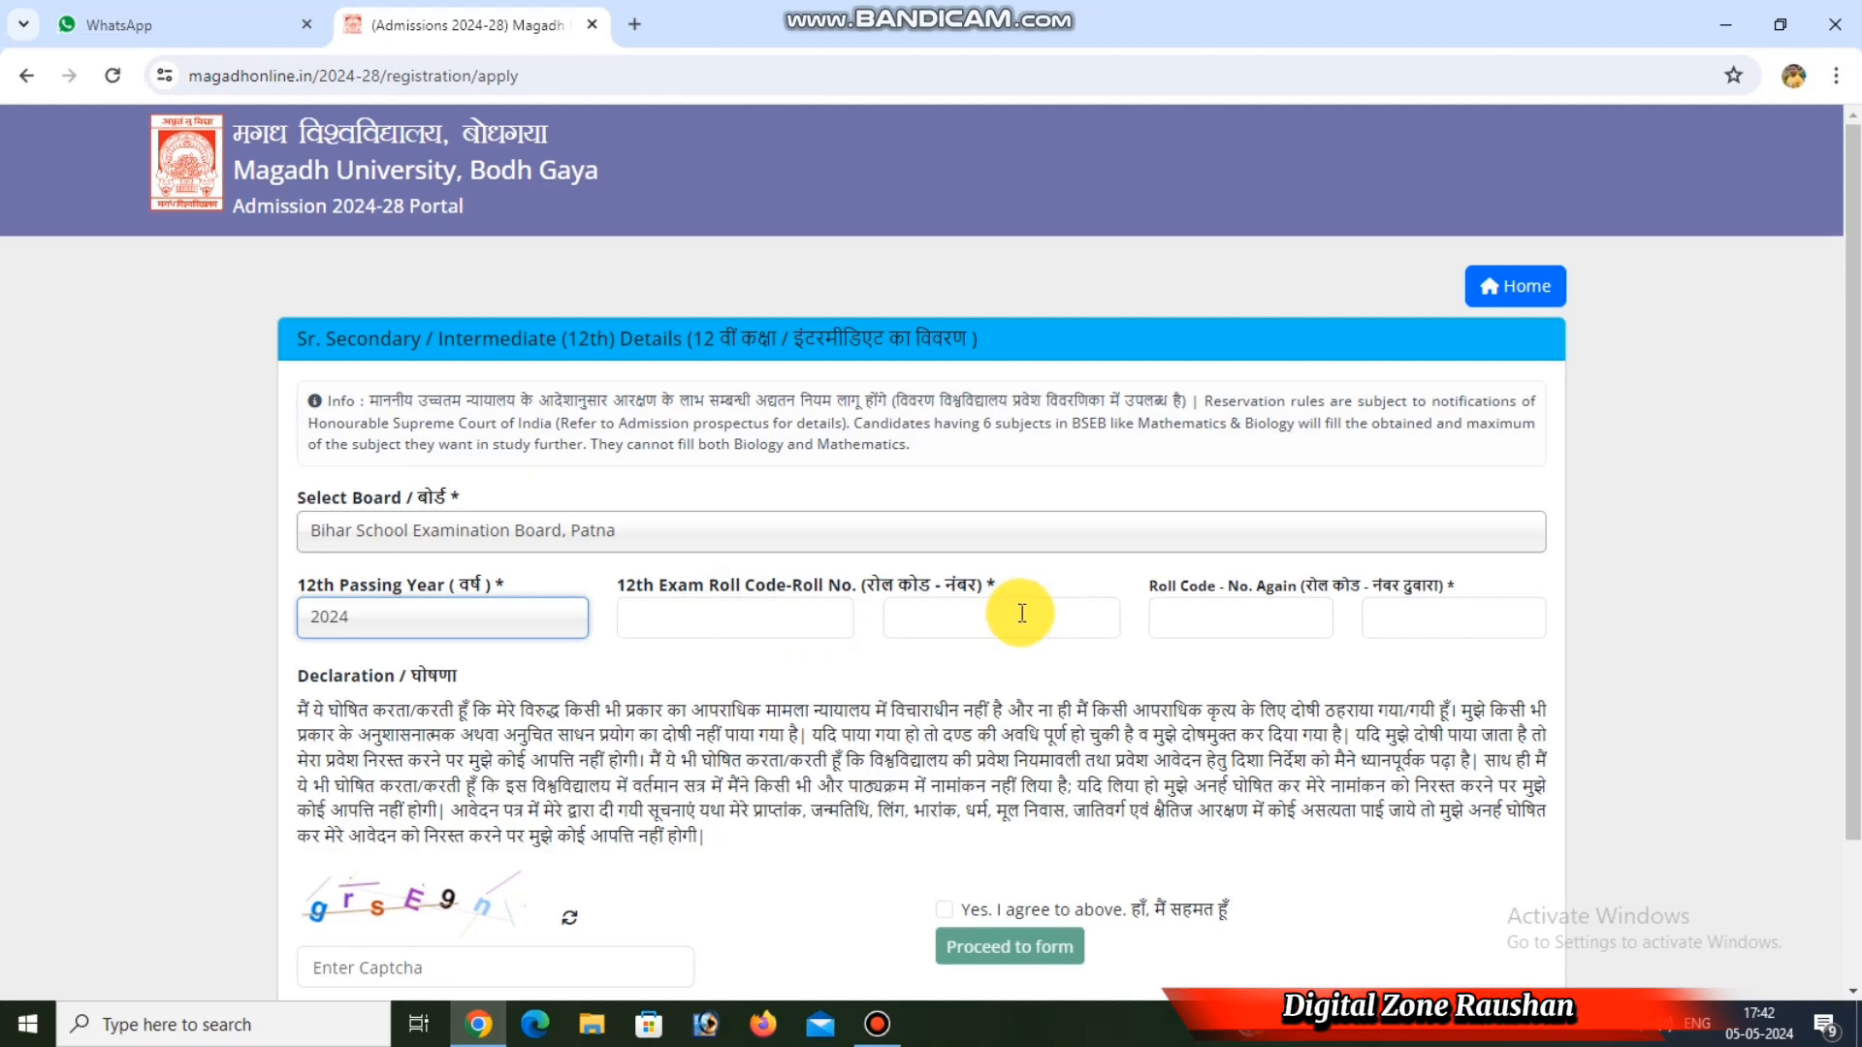
Enter the 12th roll code, agree to the declaration and proceed to the registration form
{"action": "left_click", "coordinate": [766, 619]}
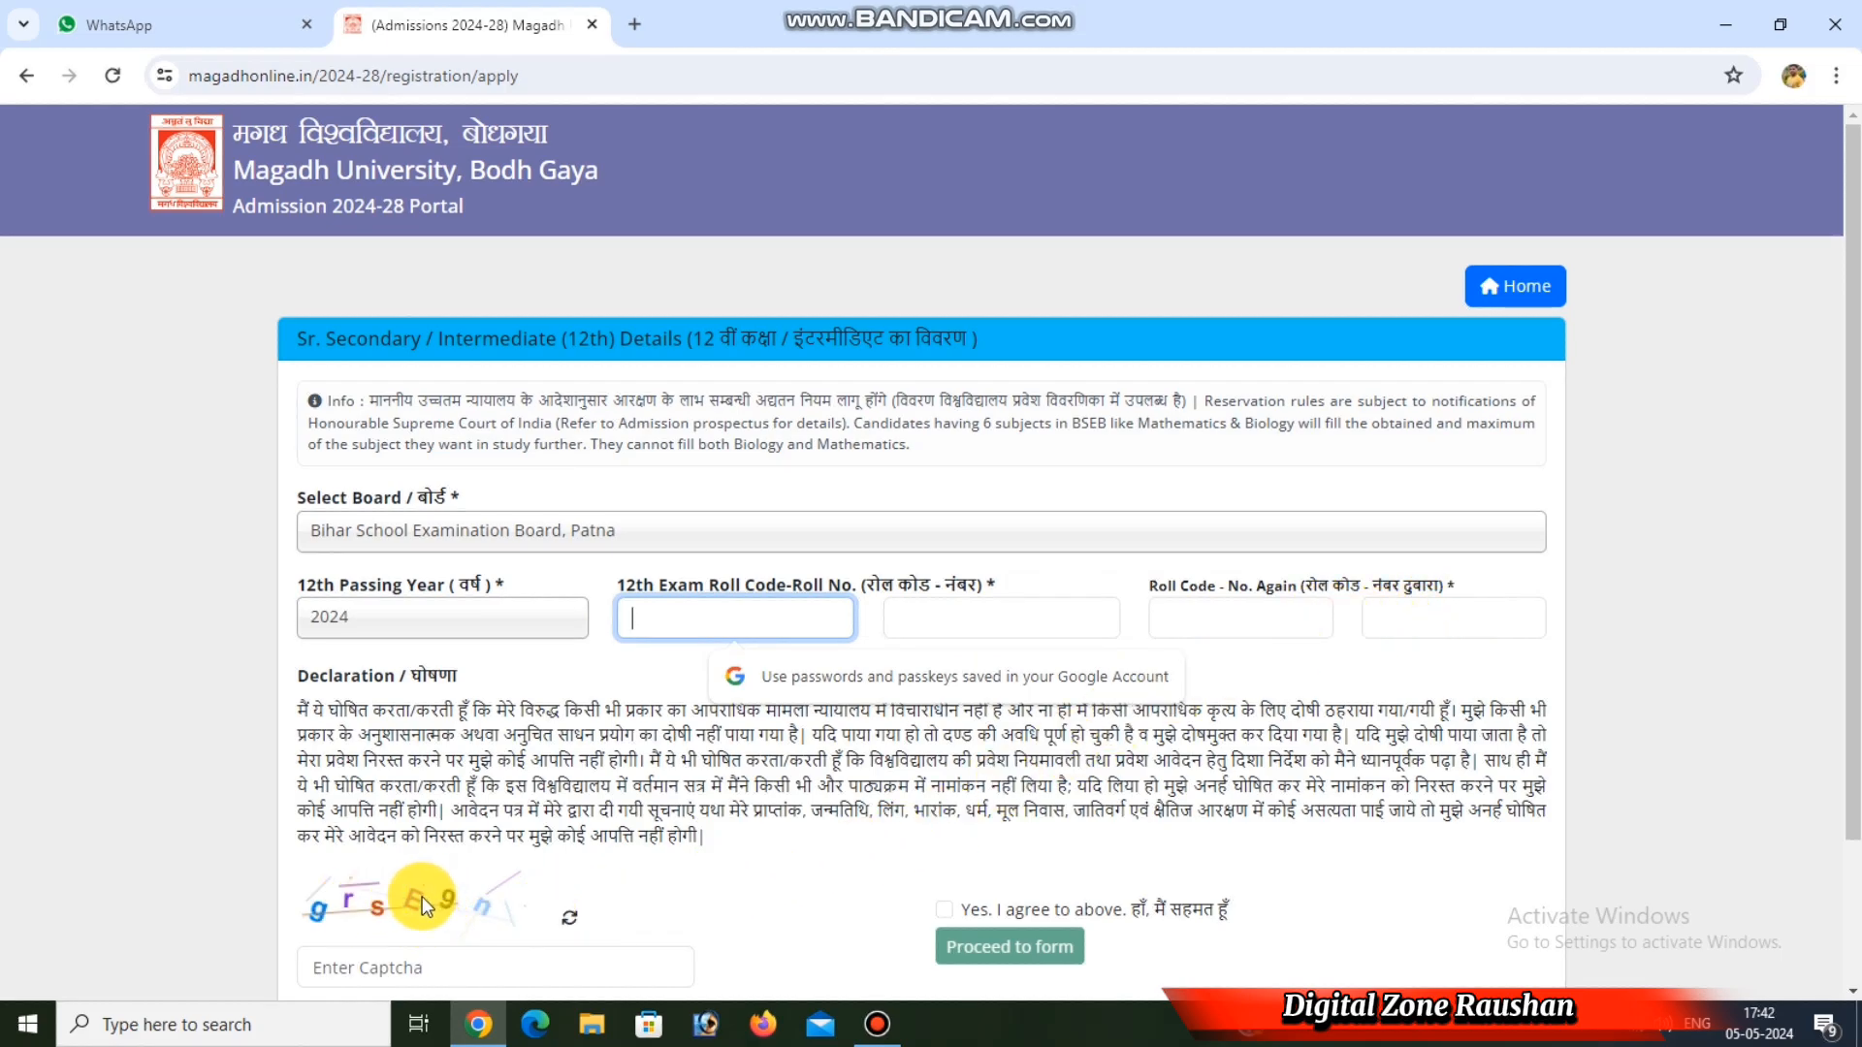
{"action": "scroll", "coordinate": [1016, 755], "scroll_direction": "down", "scroll_amount": 3}
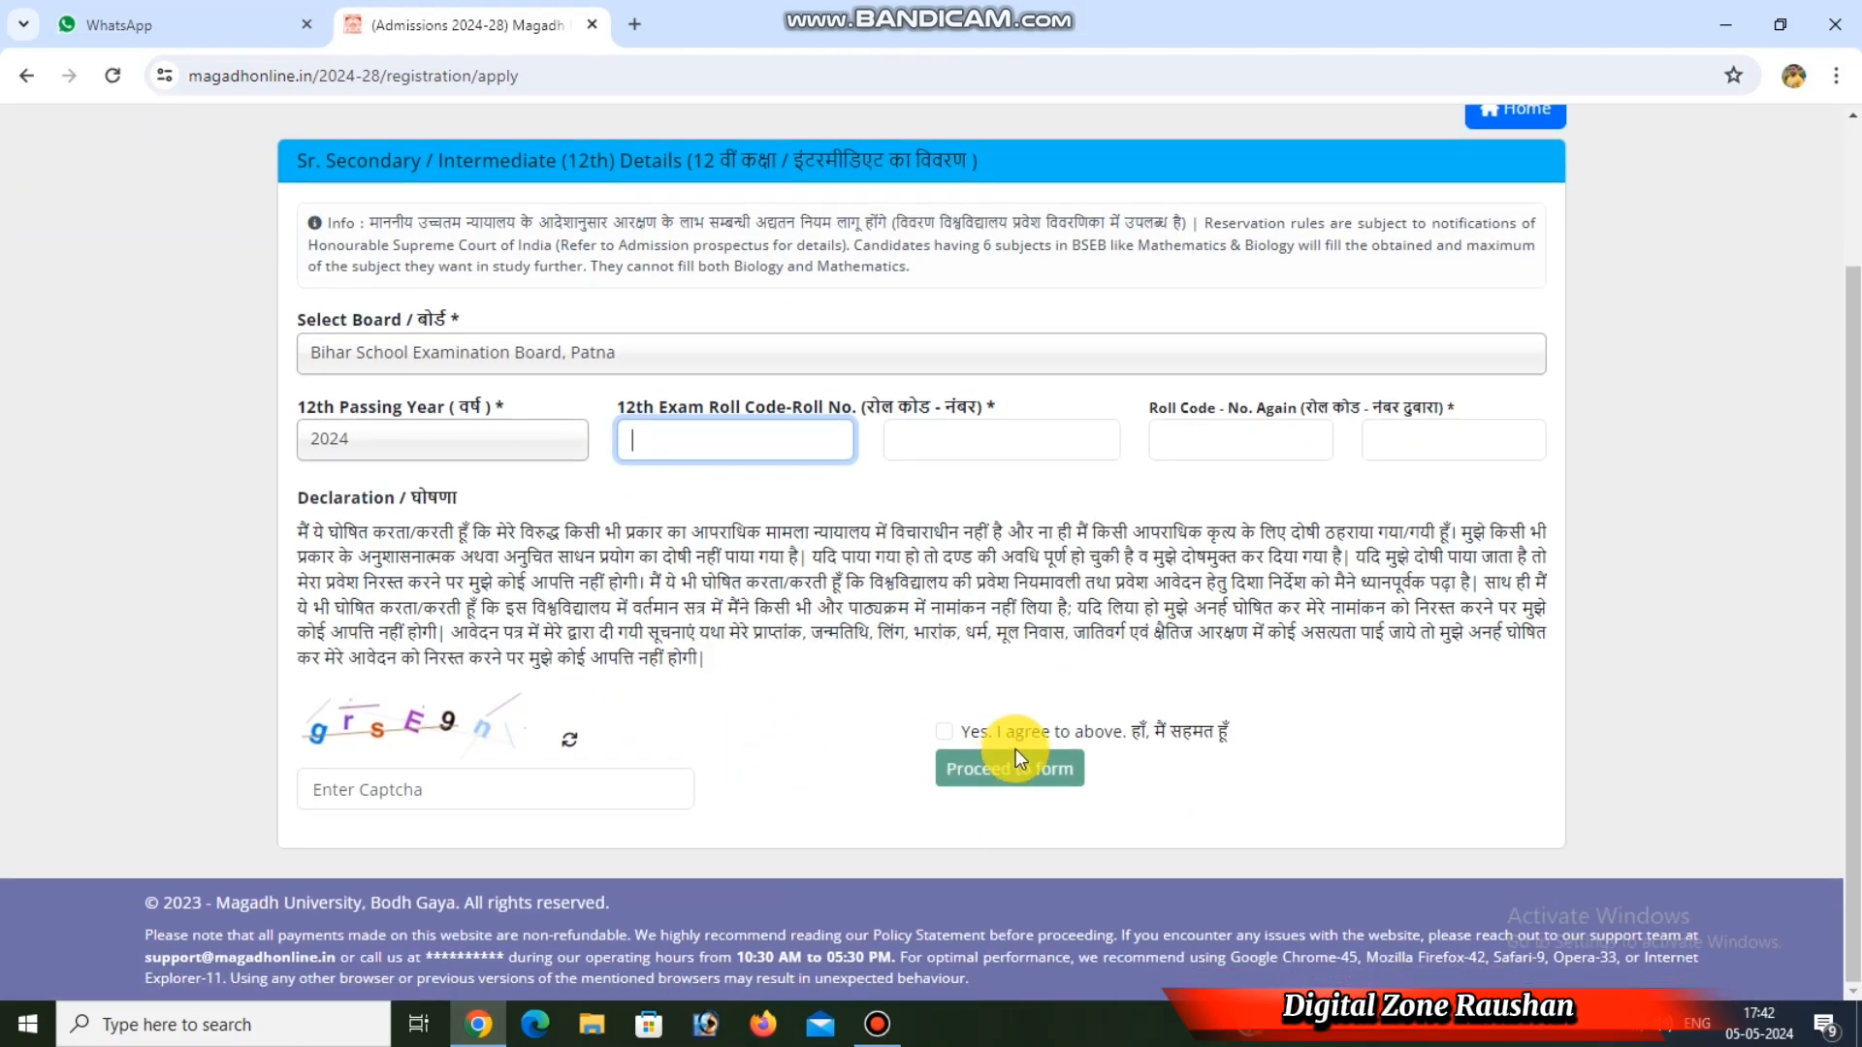
{"action": "left_click", "coordinate": [951, 741]}
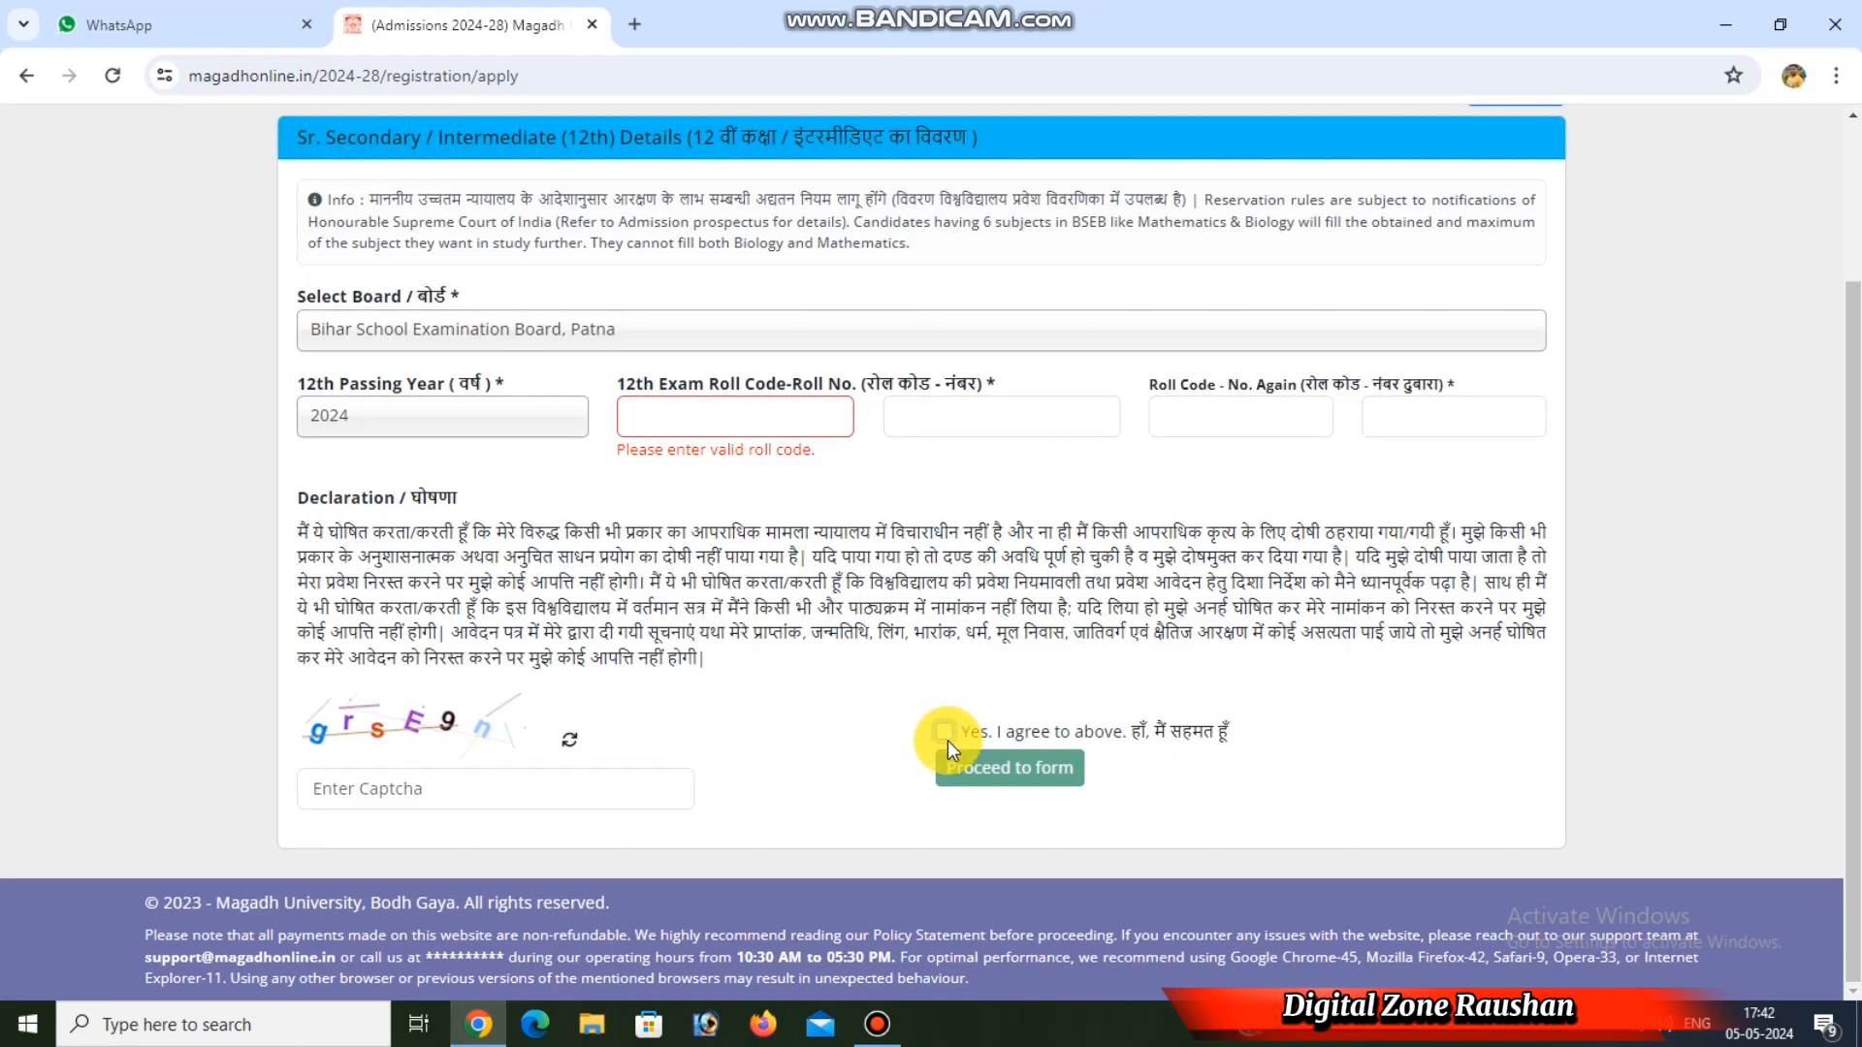
{"action": "left_click", "coordinate": [946, 731]}
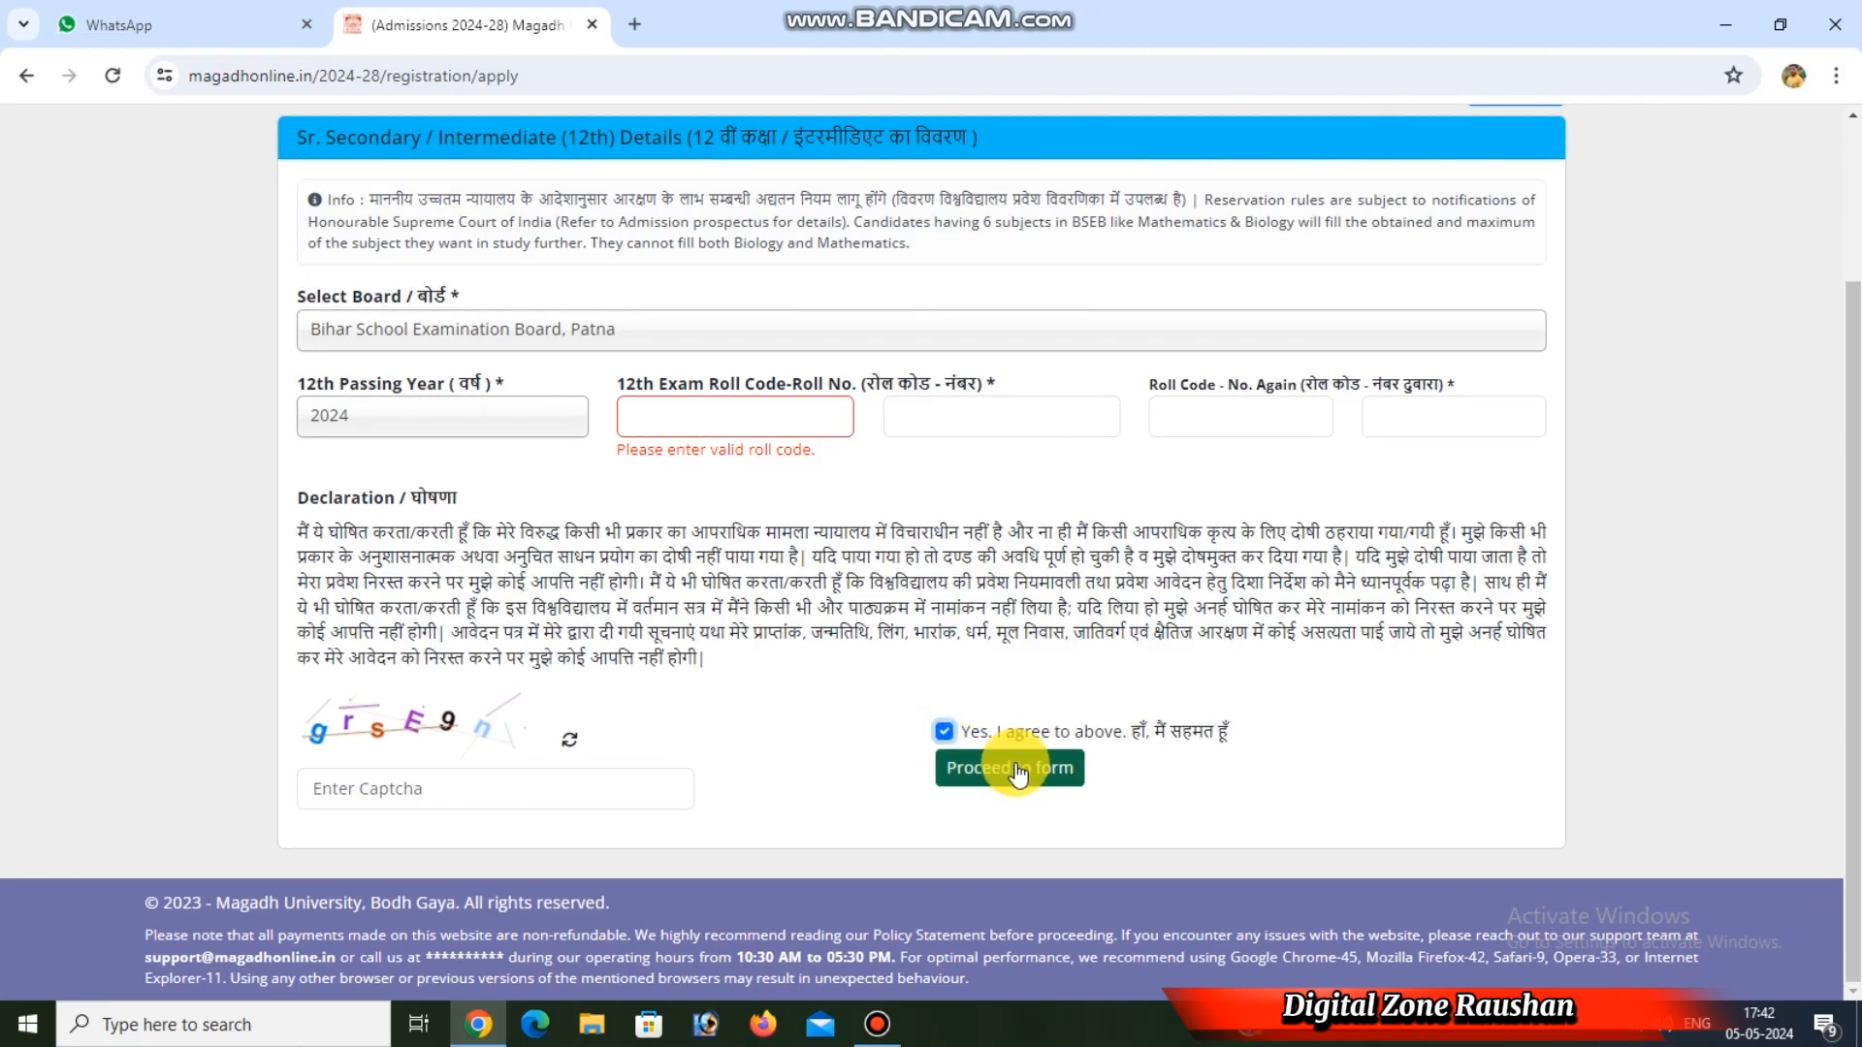
{"action": "left_click", "coordinate": [1010, 768]}
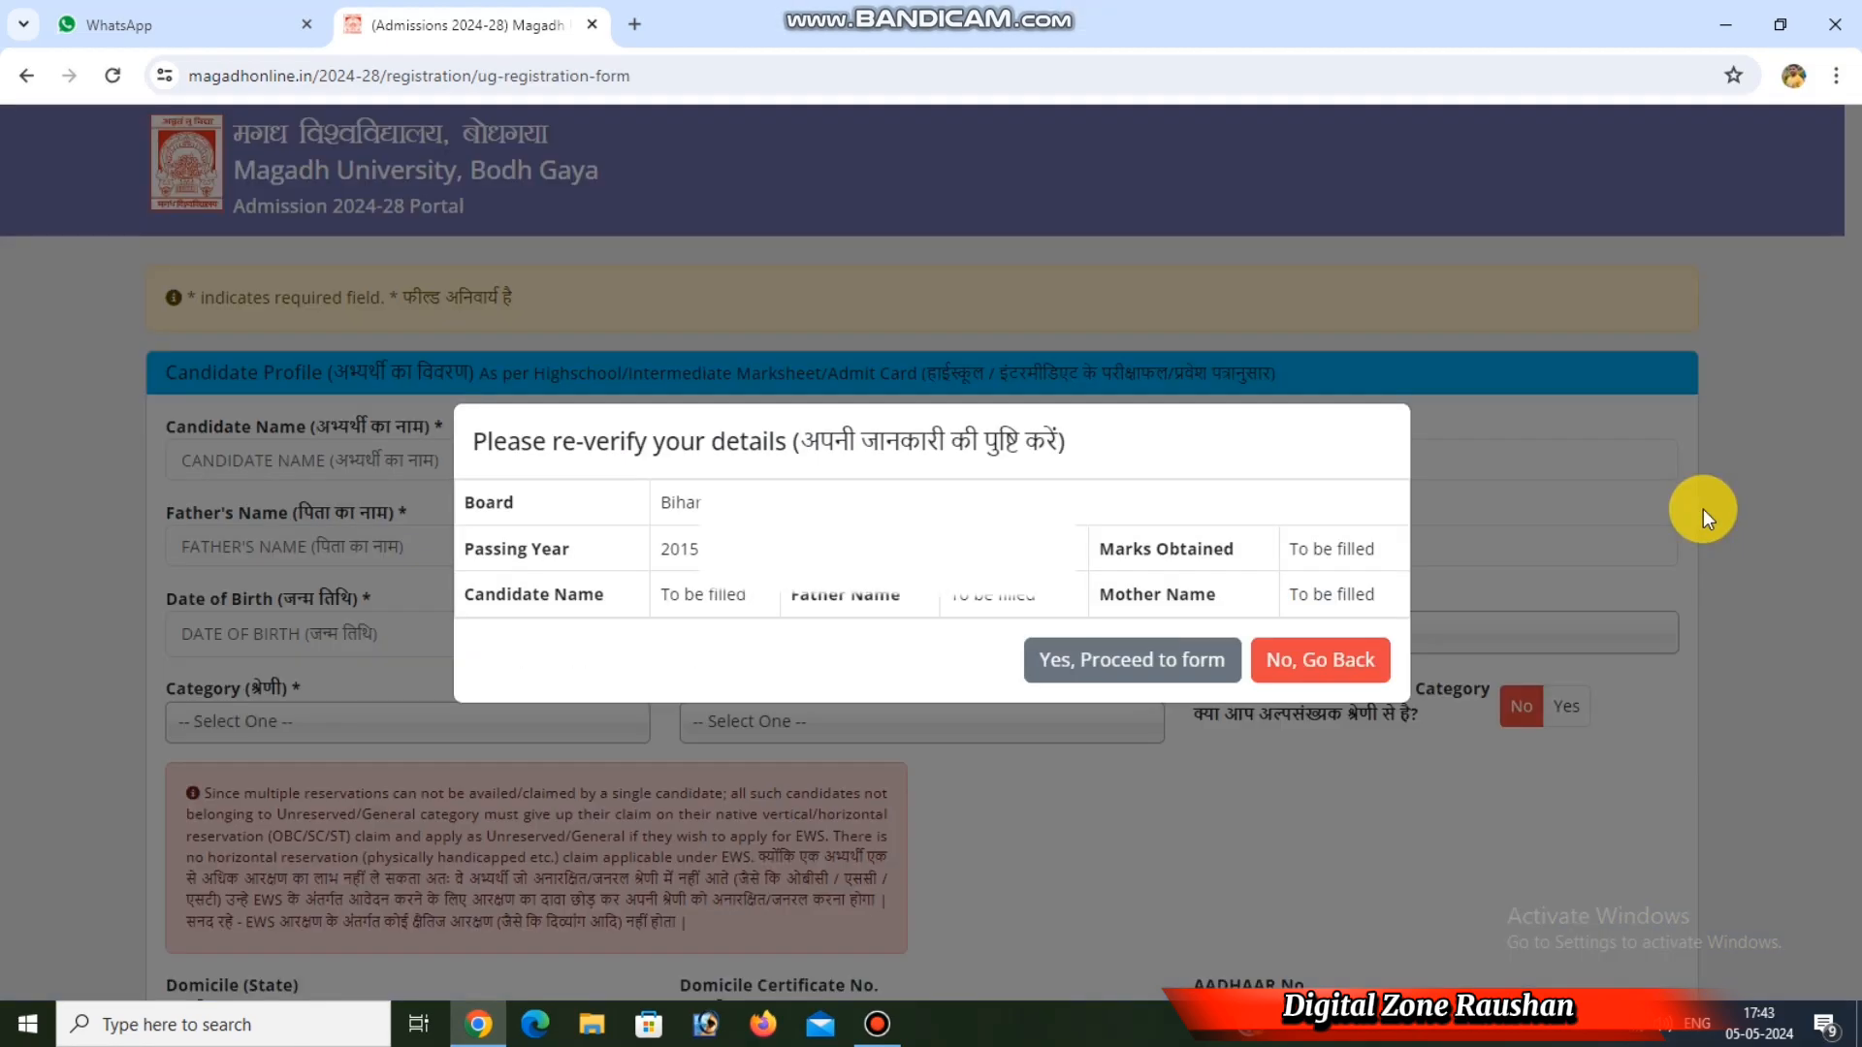
Confirm the re-verify prompt, then set gender to Male and religion to Hindu
{"action": "left_click", "coordinate": [1154, 664]}
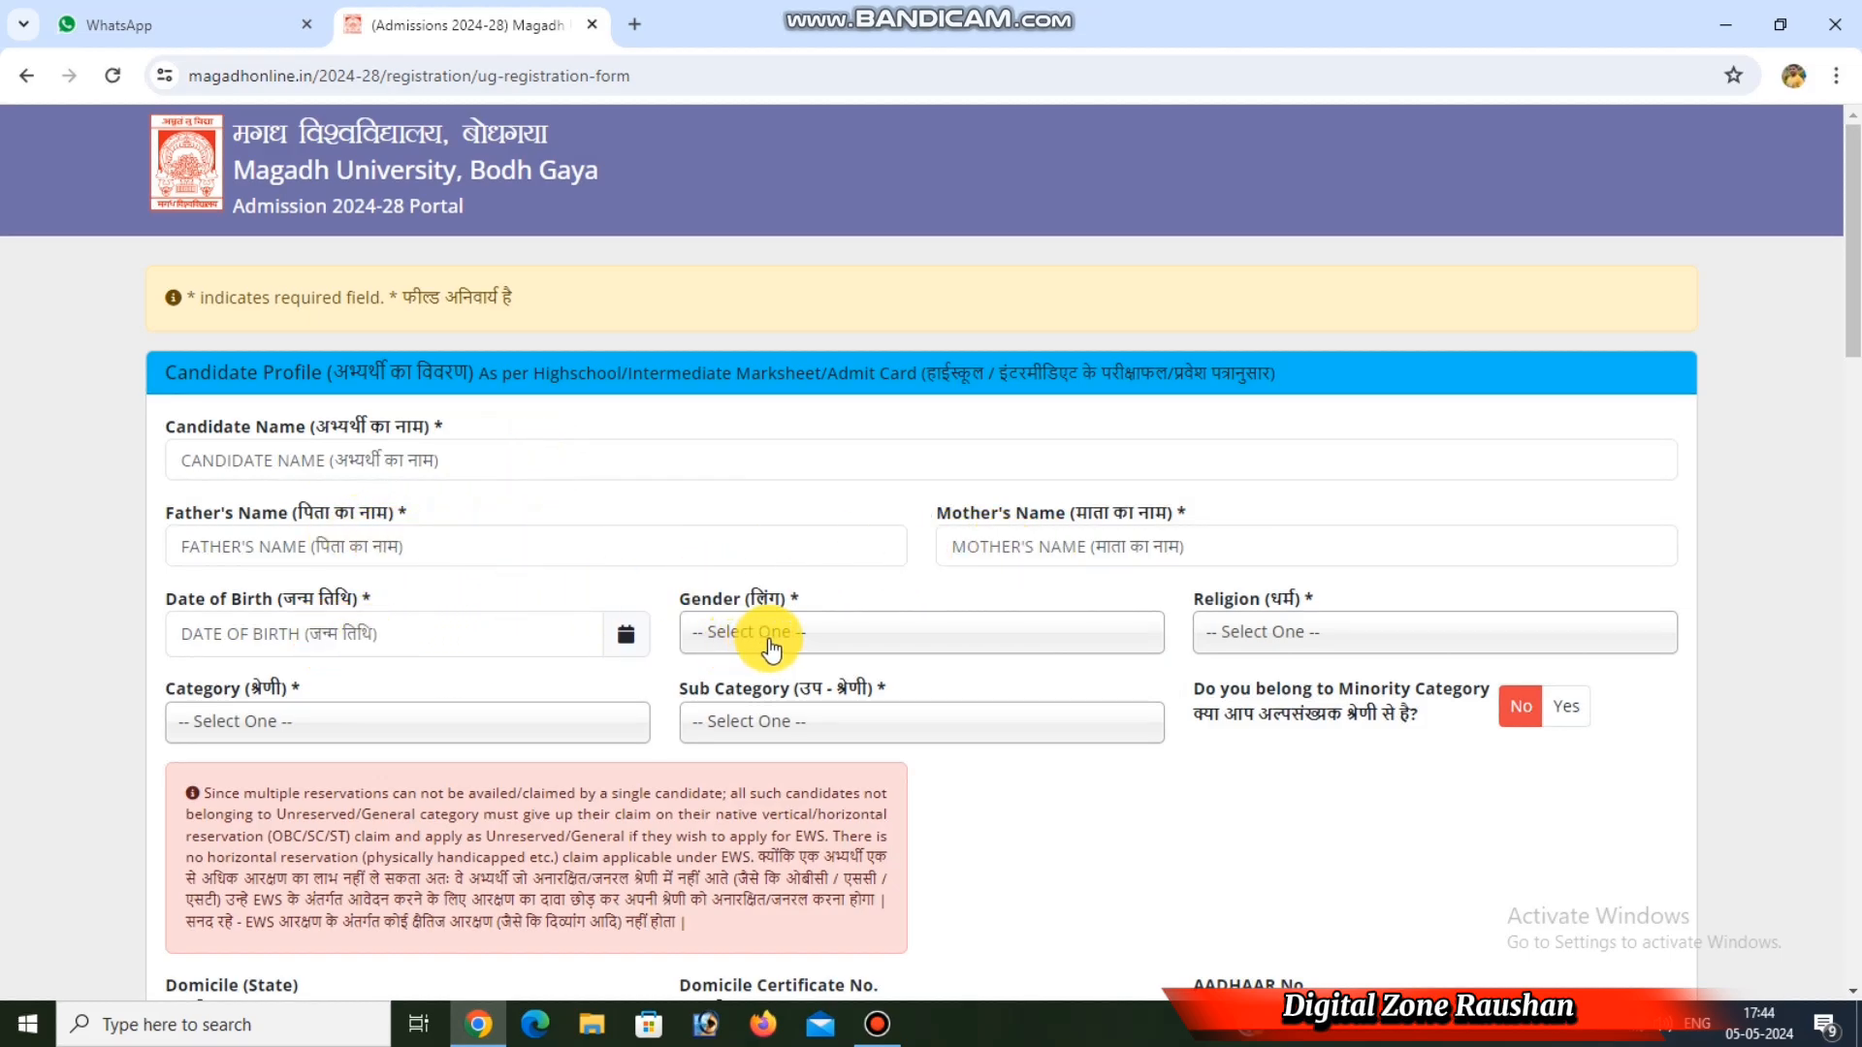
{"action": "left_click", "coordinate": [1073, 640]}
{"action": "left_click", "coordinate": [815, 738]}
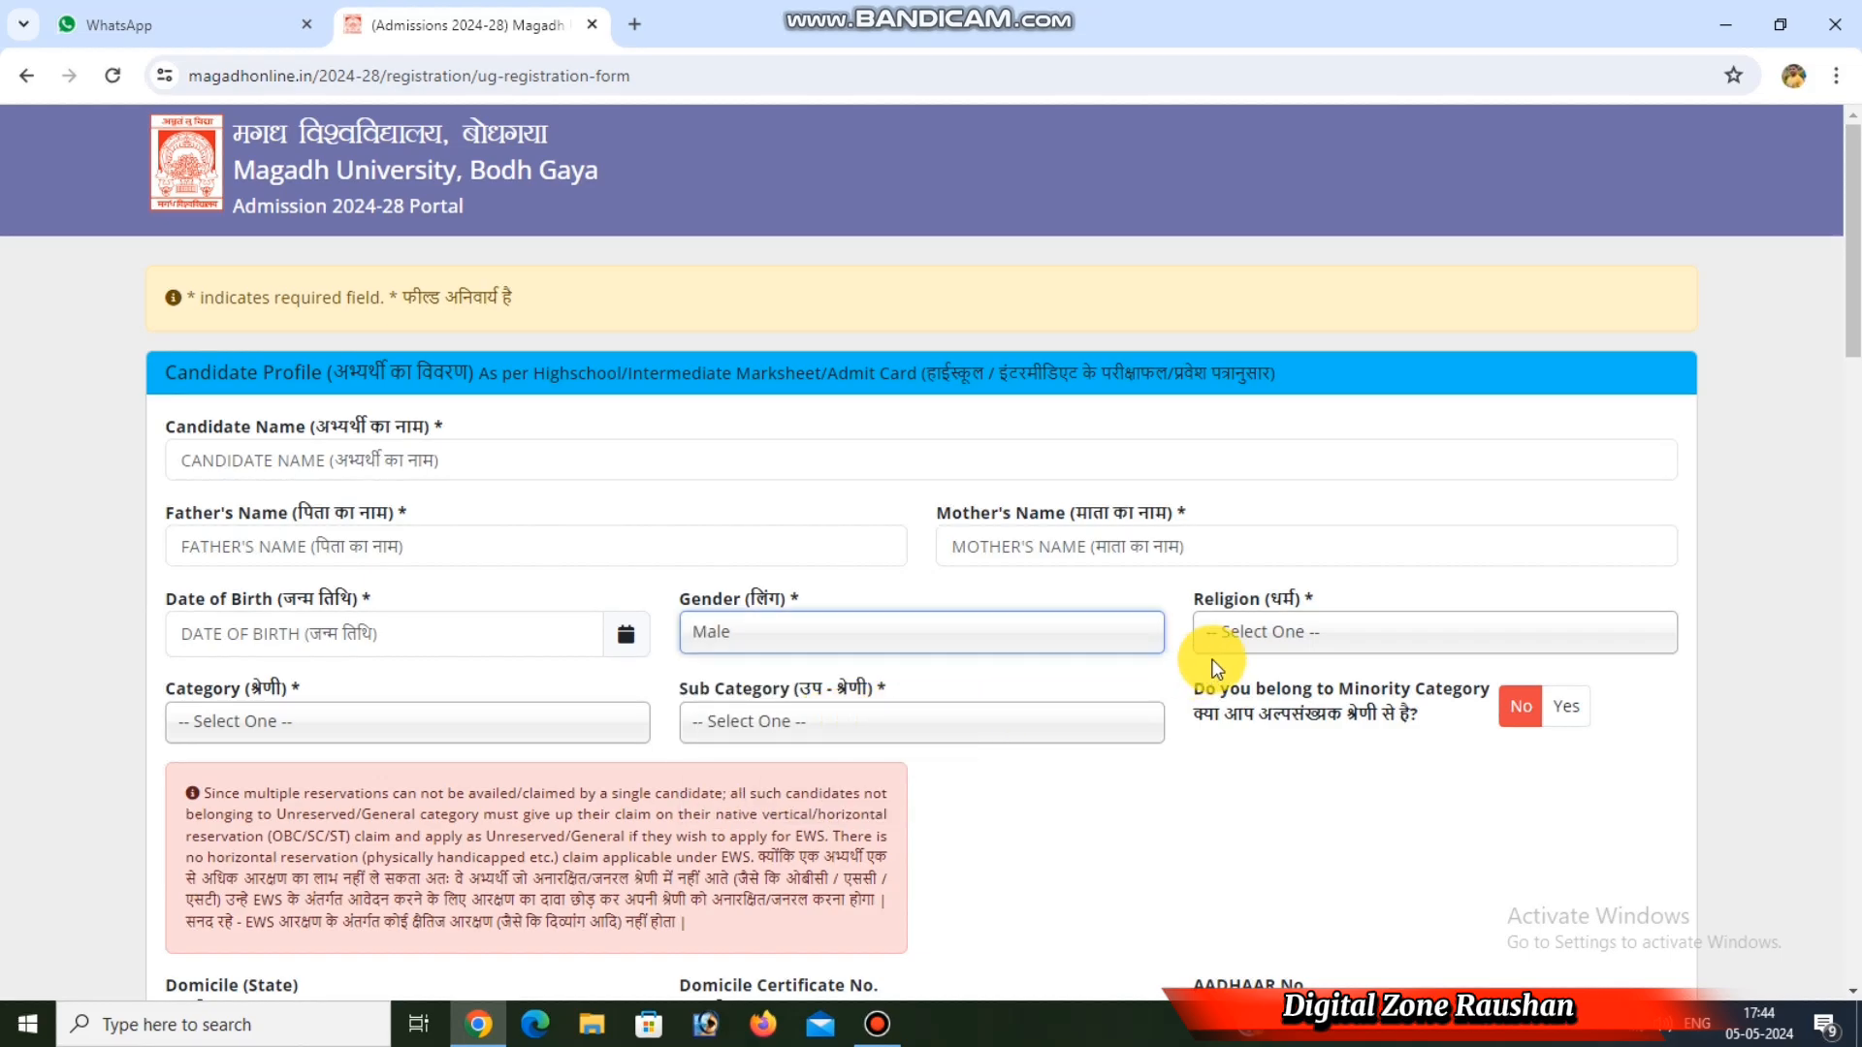
{"action": "left_click", "coordinate": [1232, 635]}
{"action": "left_click", "coordinate": [1246, 737]}
Set category to BC-I and sub category to Not Applicable
{"action": "left_click", "coordinate": [341, 723]}
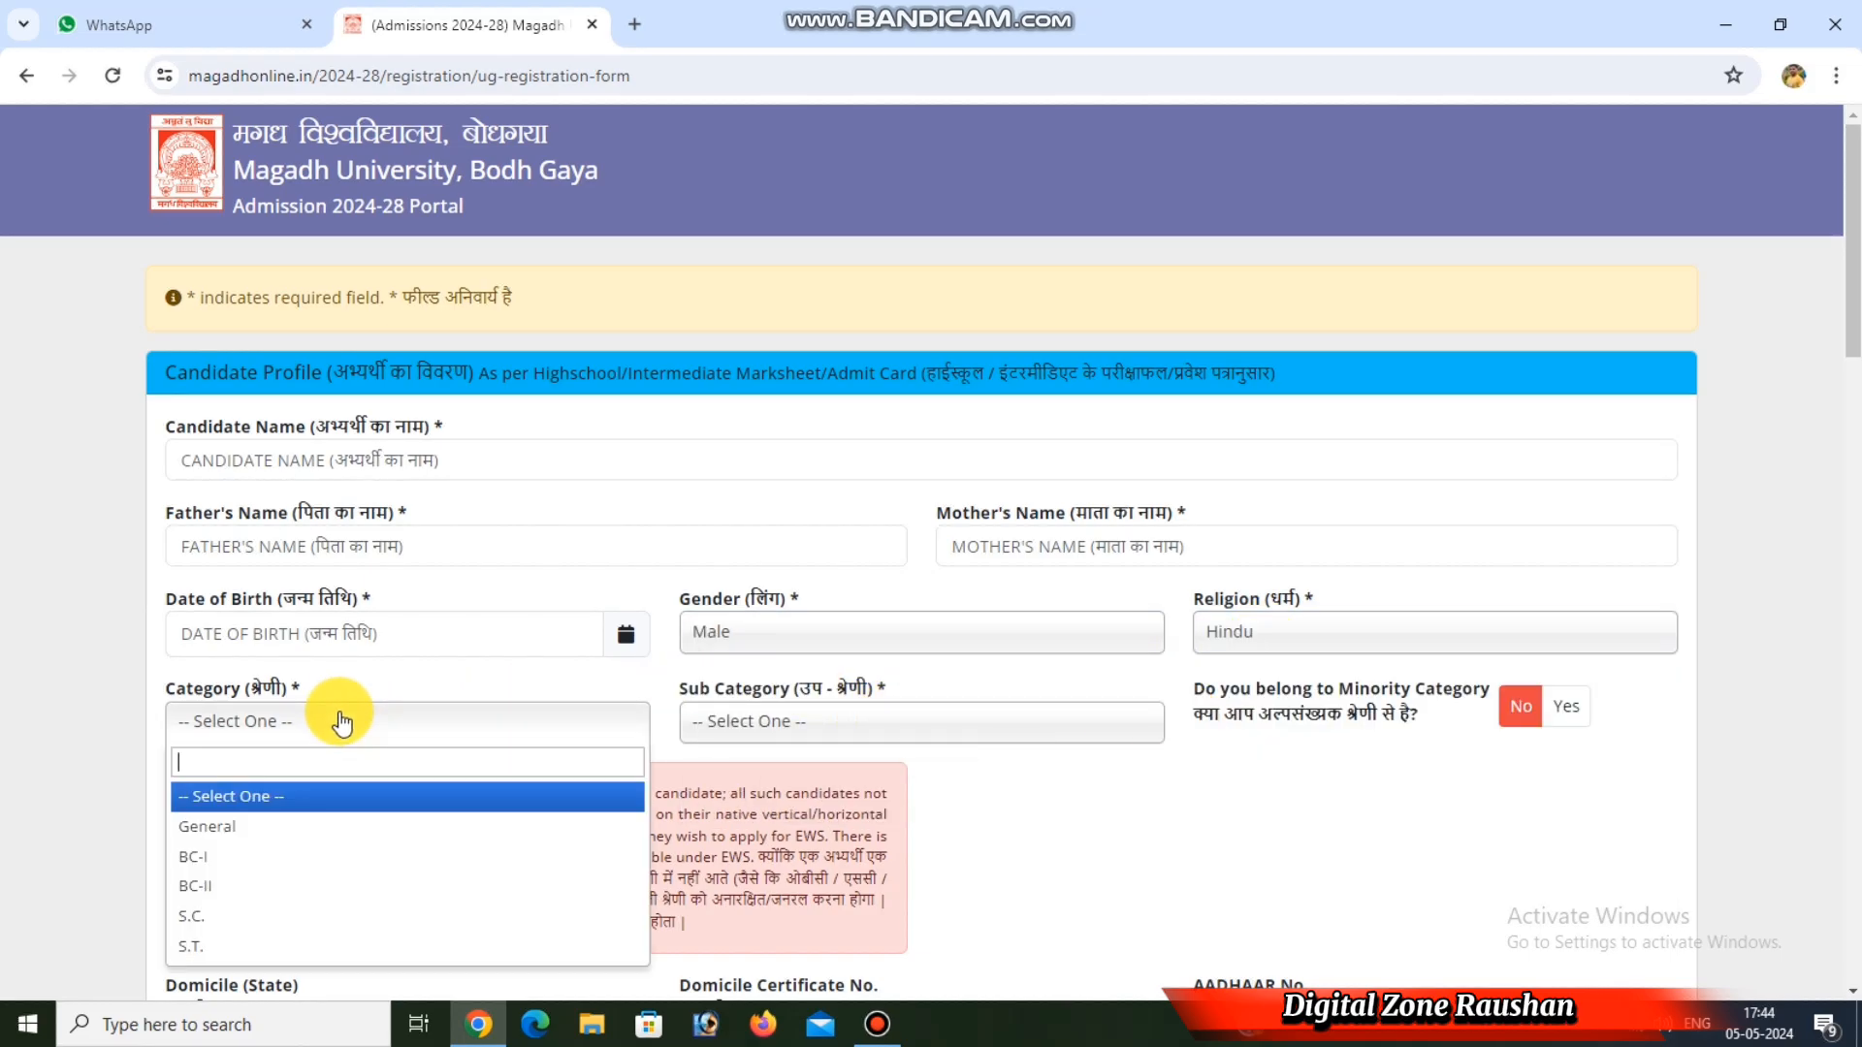
{"action": "left_click", "coordinate": [274, 856]}
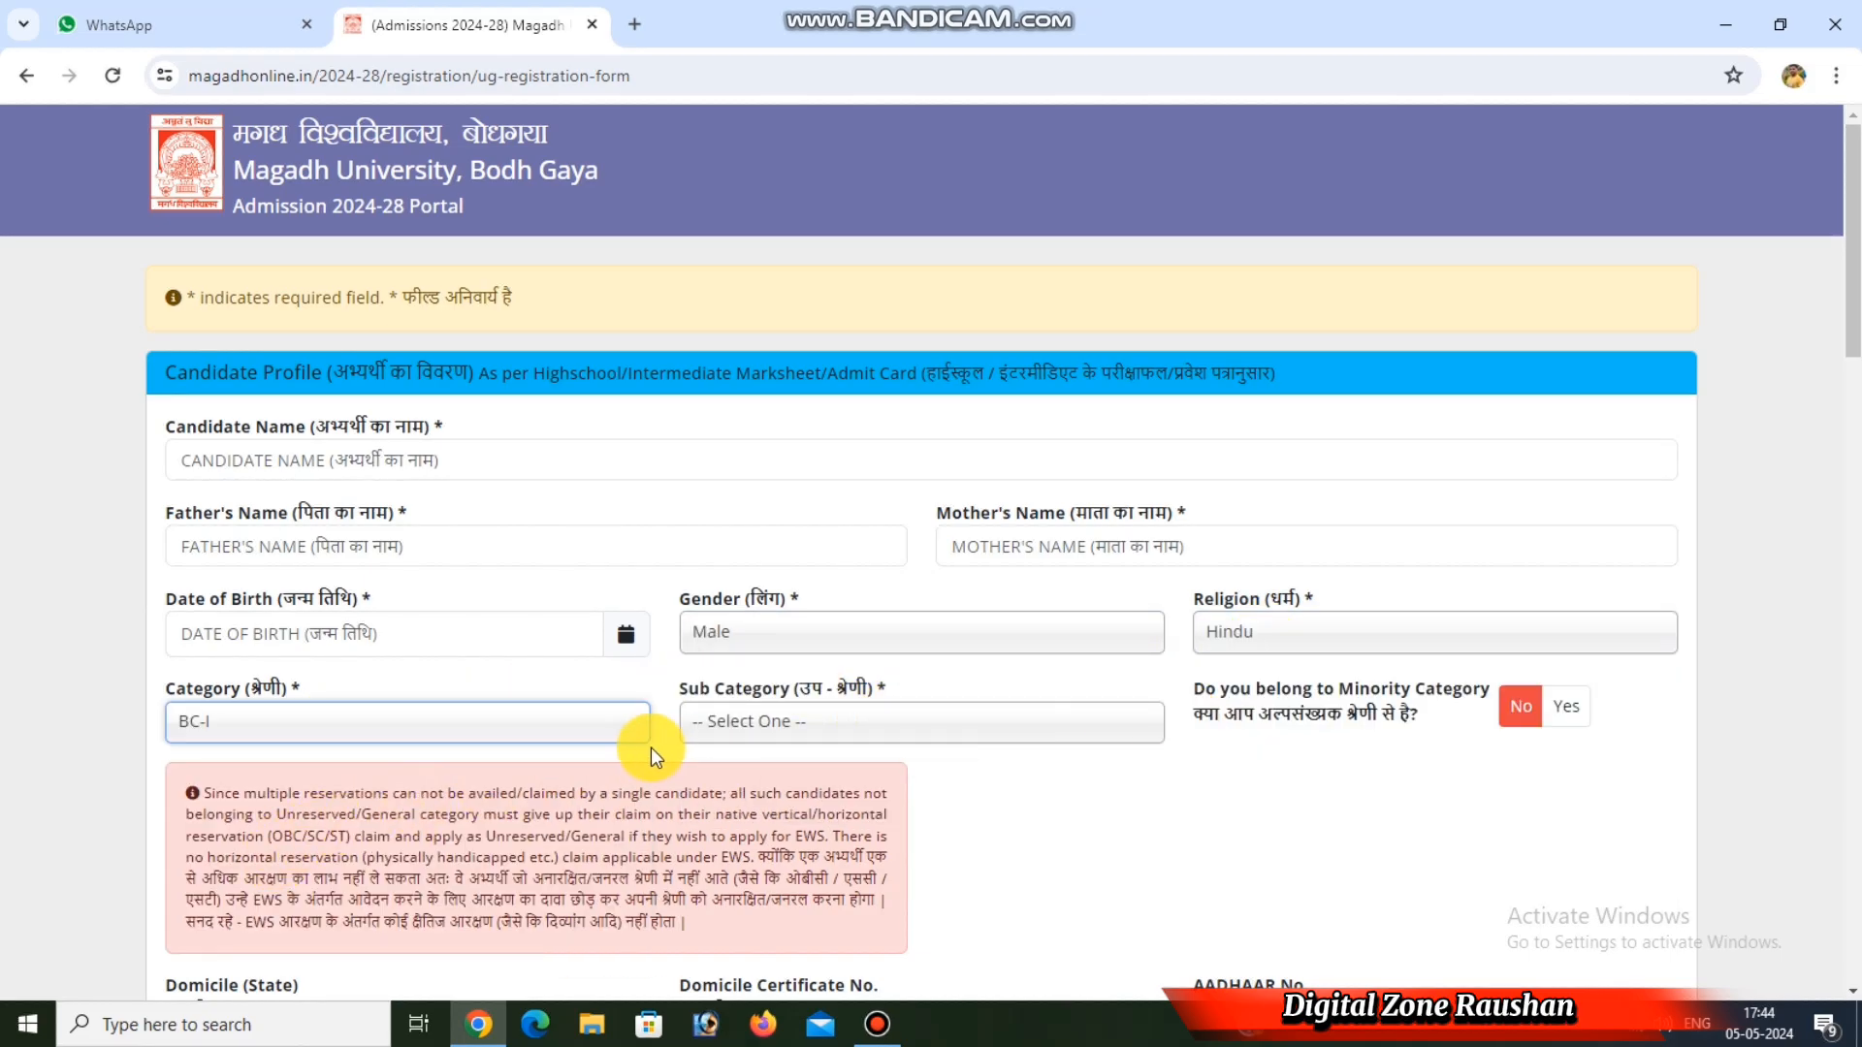
{"action": "left_click", "coordinate": [759, 723]}
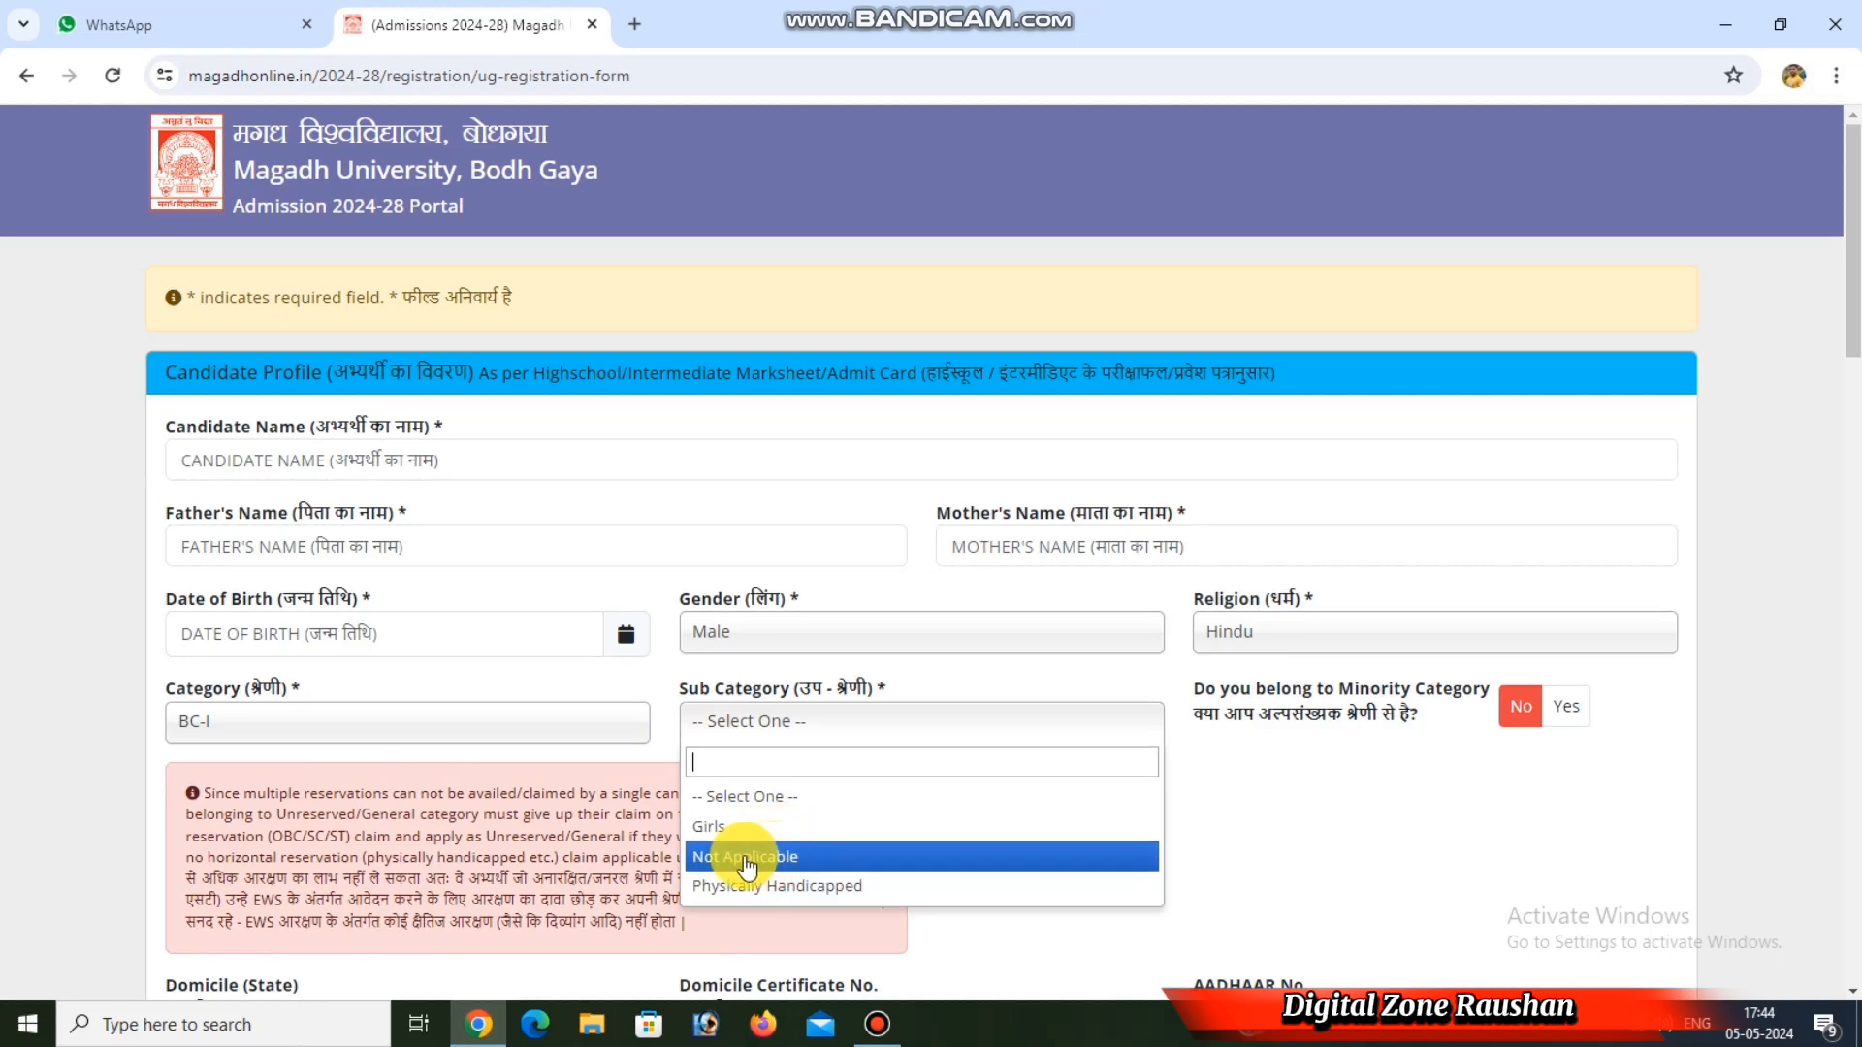
{"action": "left_click", "coordinate": [747, 859]}
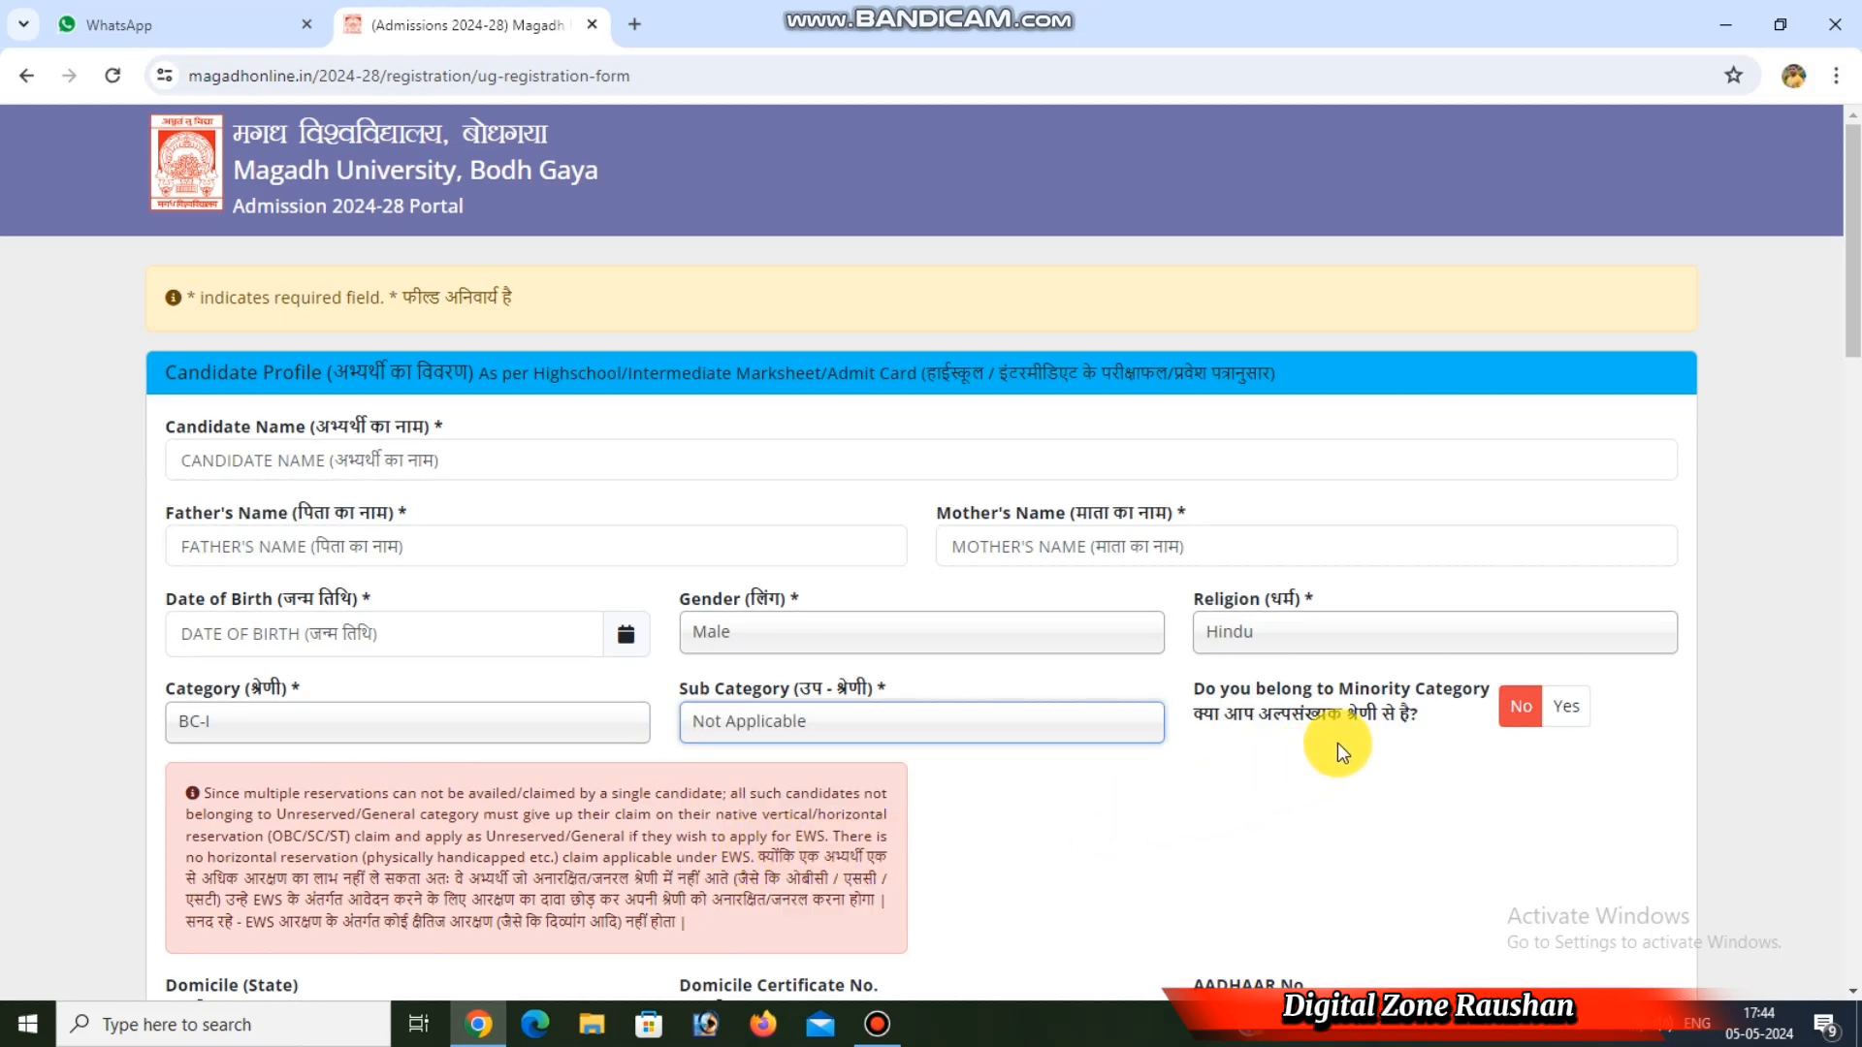
Search 'BIHAR' and choose Bihar as the domicile state
{"action": "scroll", "coordinate": [1126, 736], "scroll_direction": "down", "scroll_amount": 2}
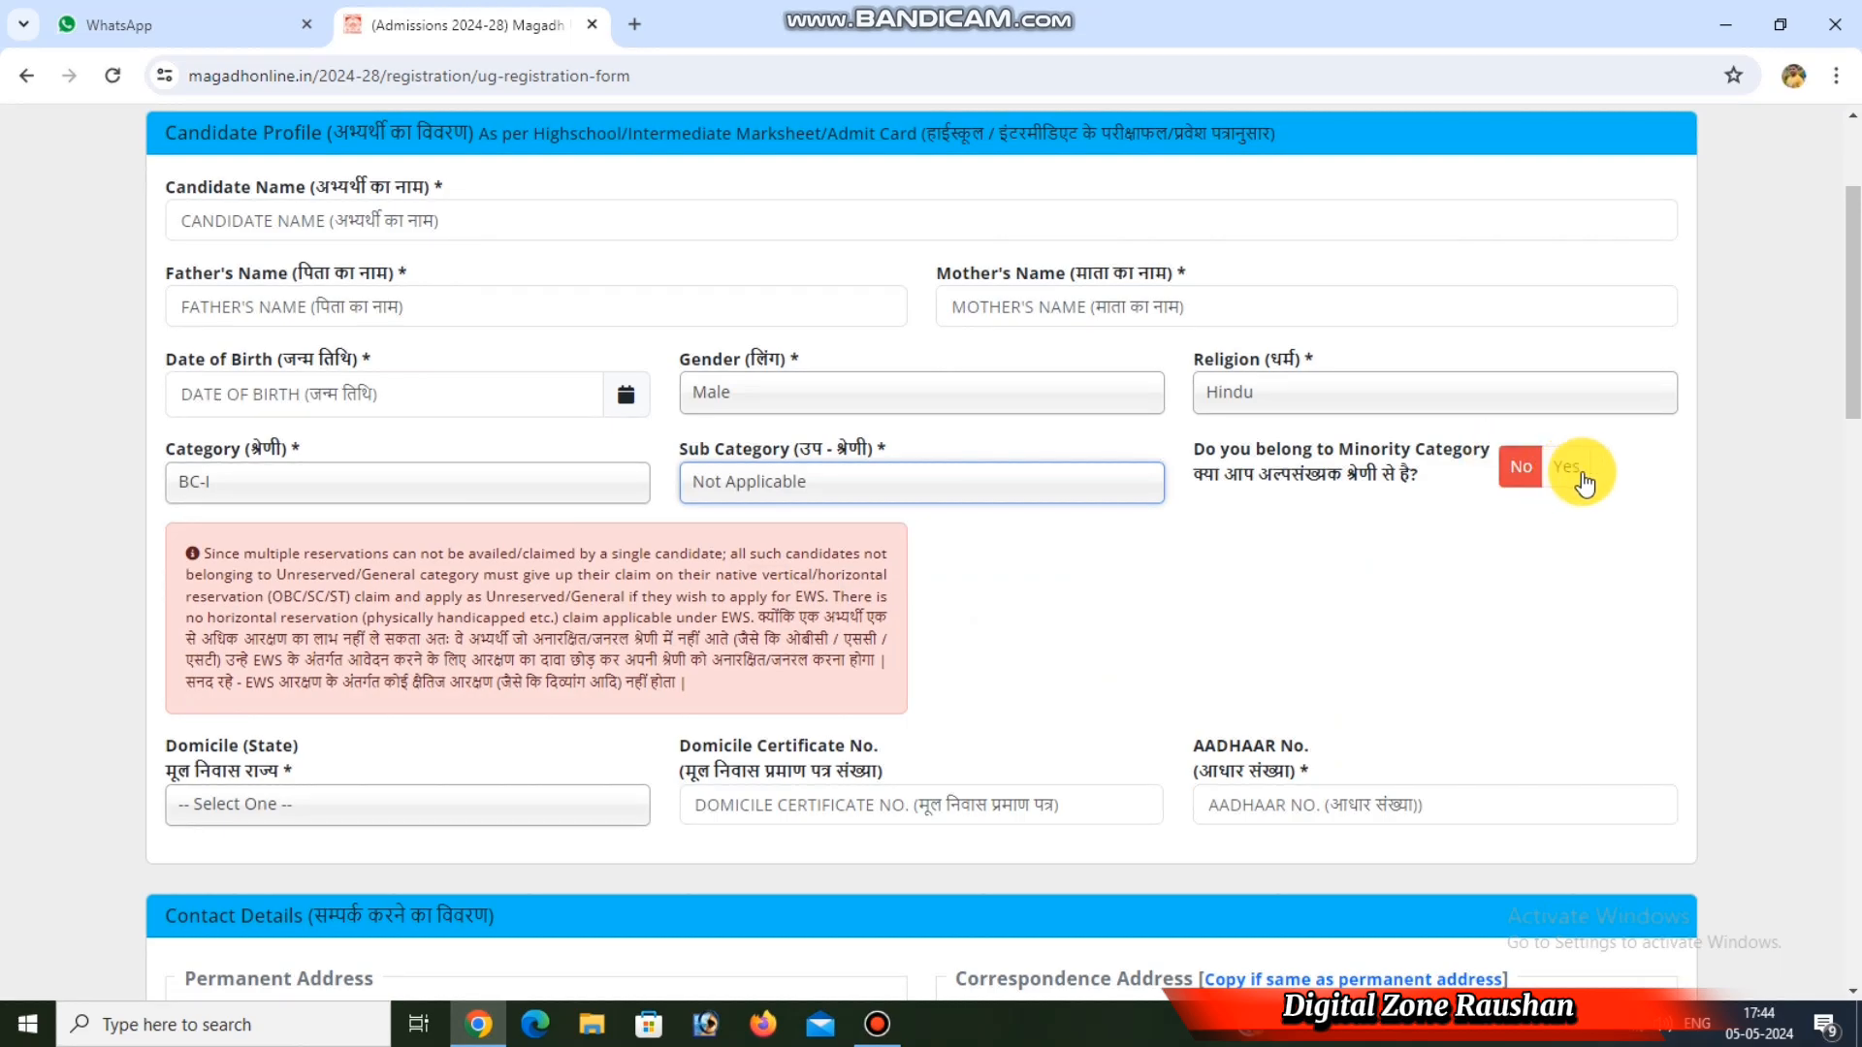
{"action": "left_click", "coordinate": [390, 807]}
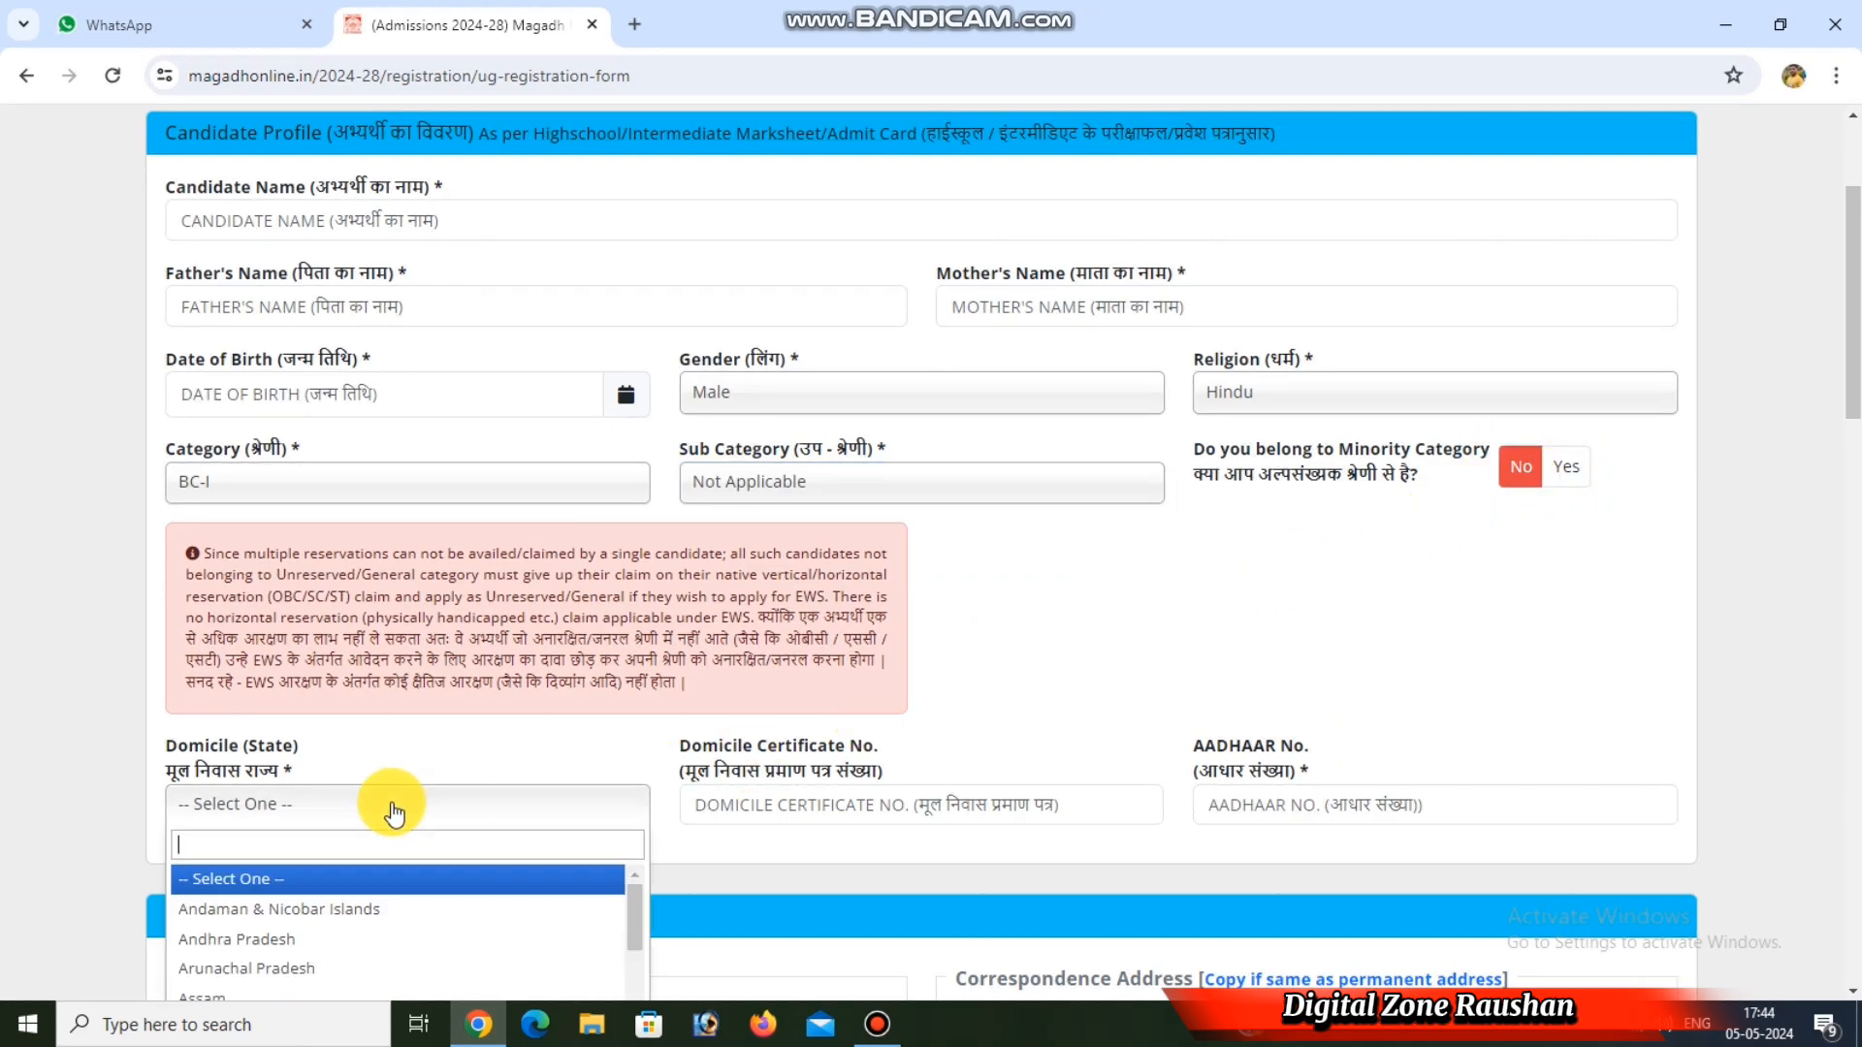
{"action": "type", "text": "BIHAR"}
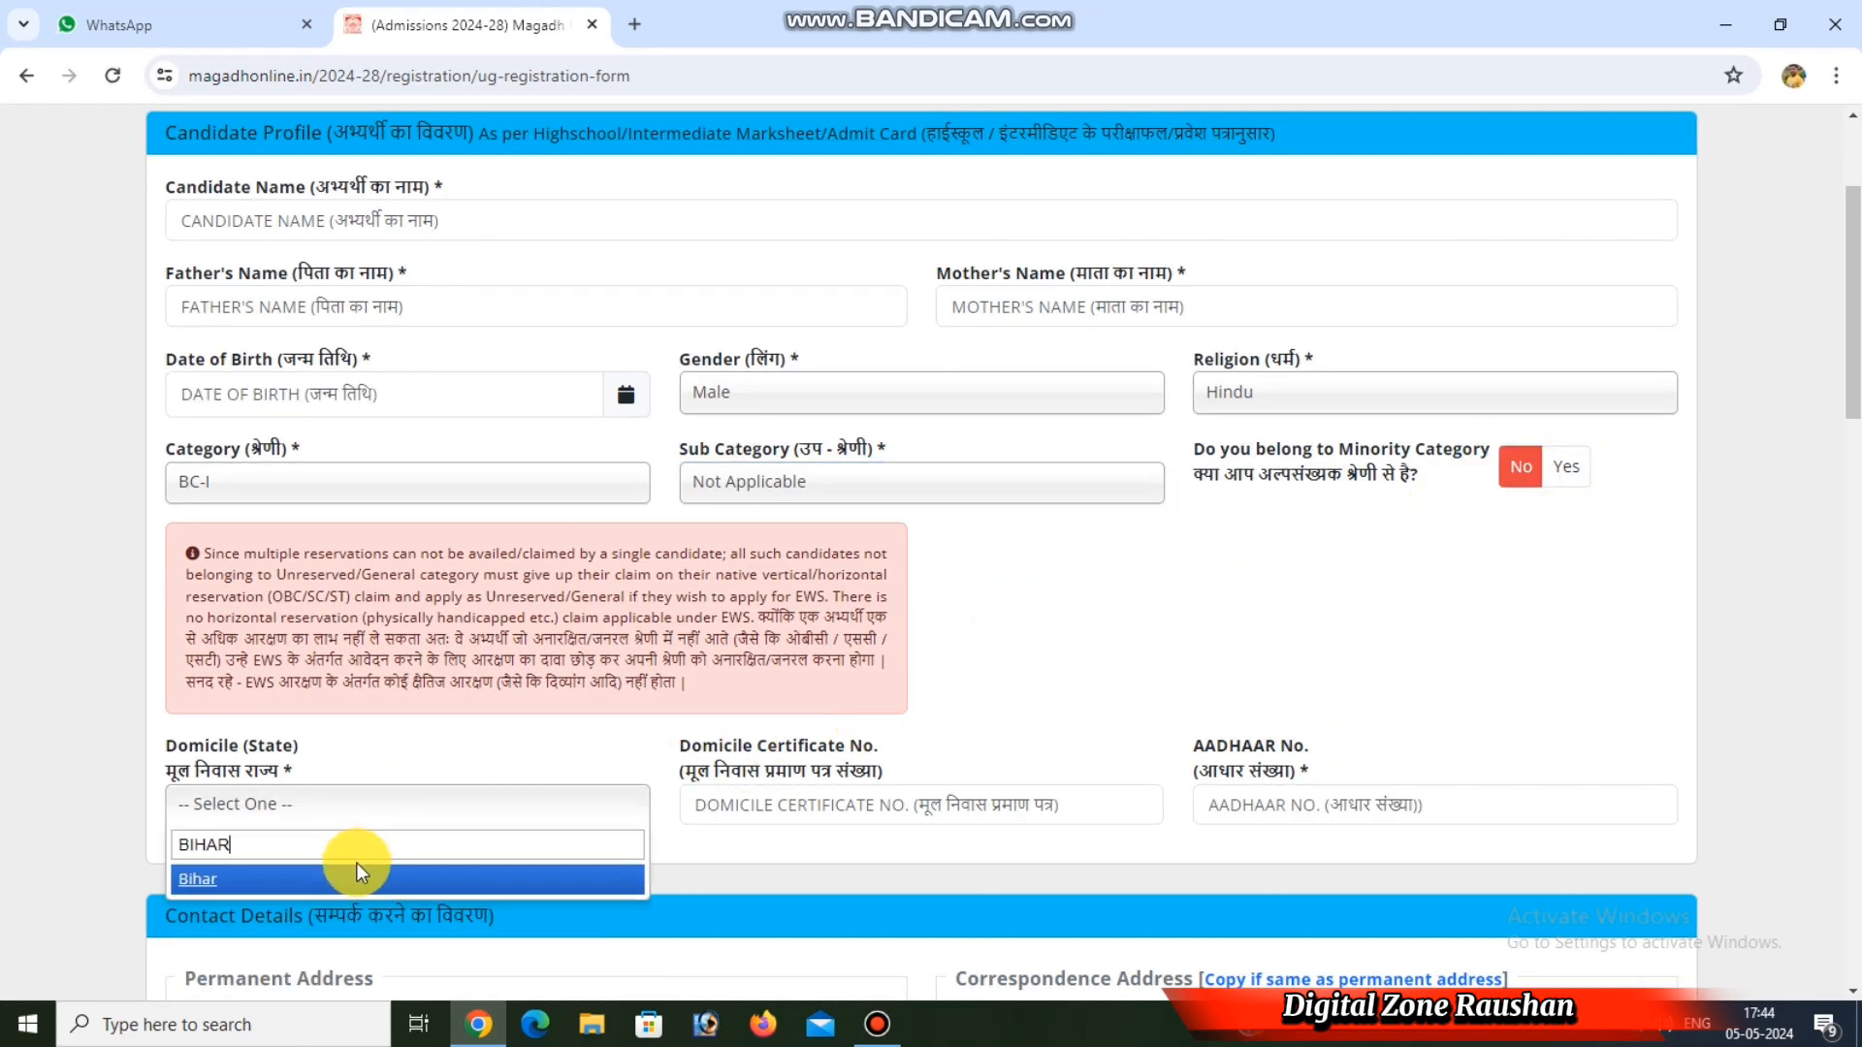
{"action": "left_click", "coordinate": [268, 879]}
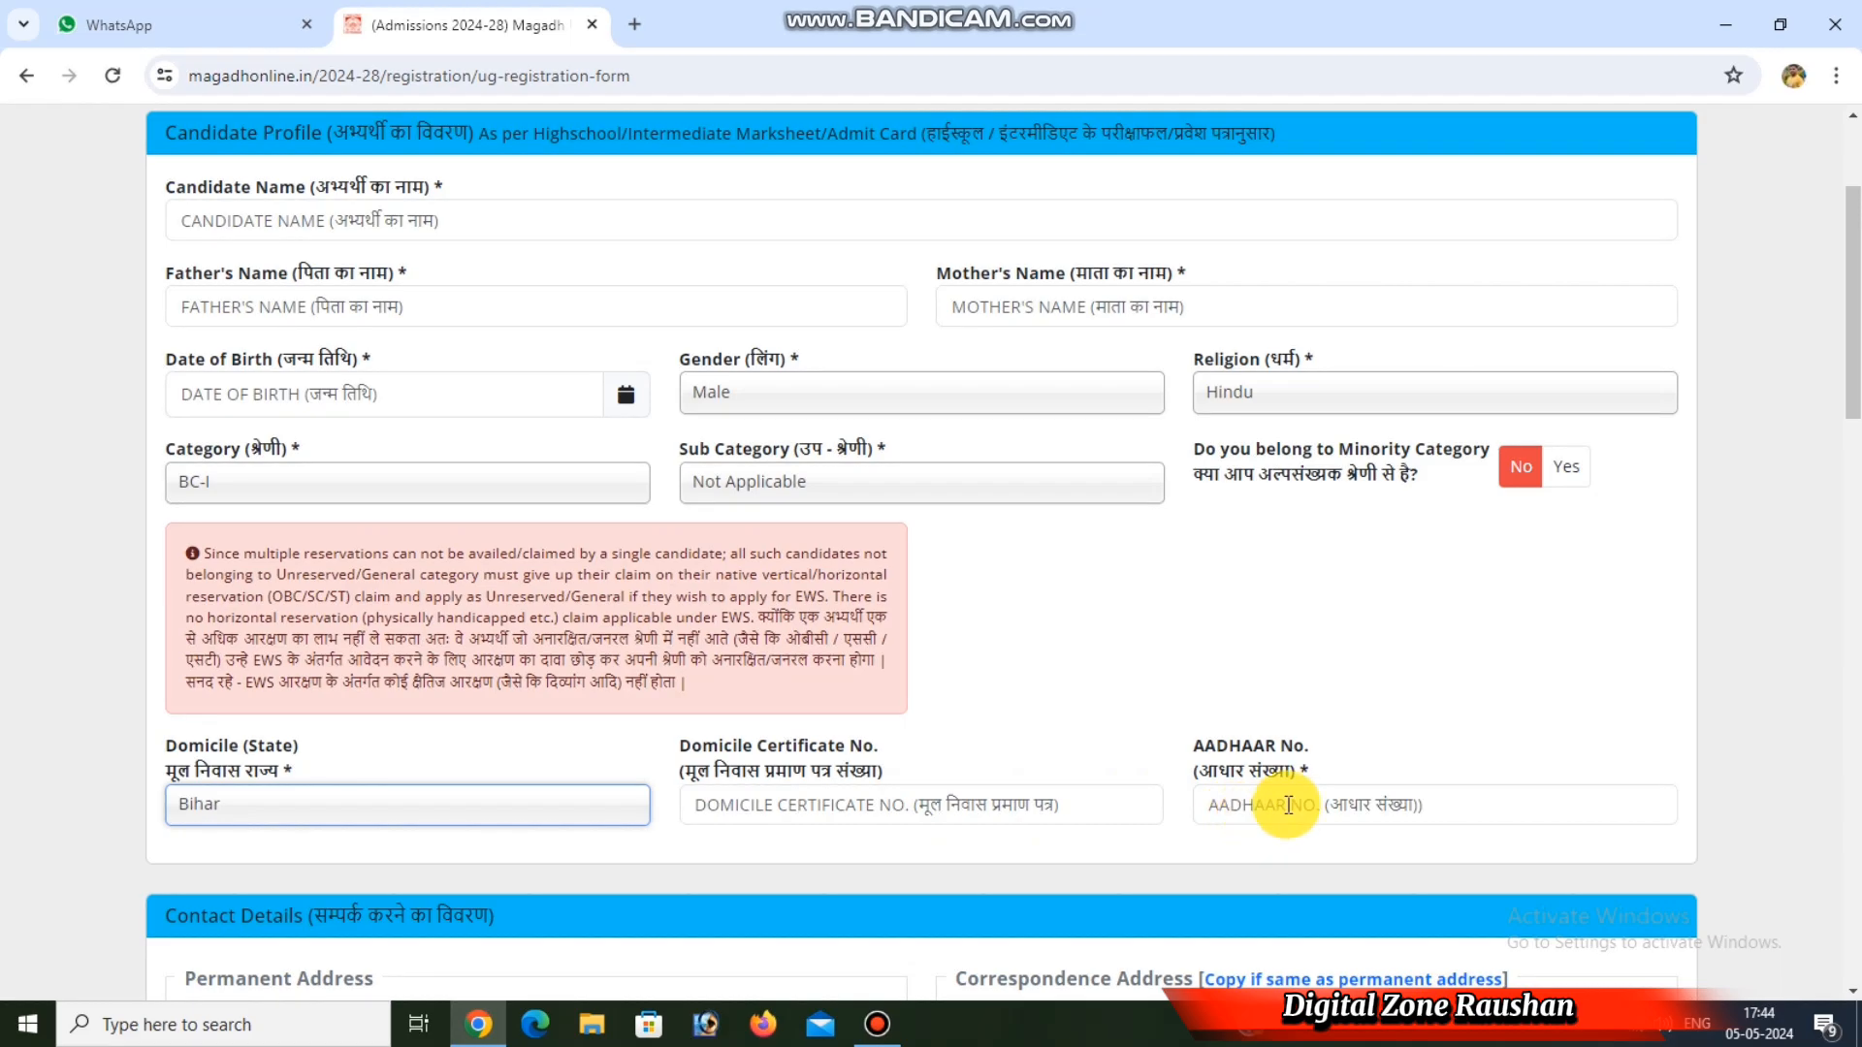
{"action": "scroll", "coordinate": [1280, 791], "scroll_direction": "down", "scroll_amount": 5}
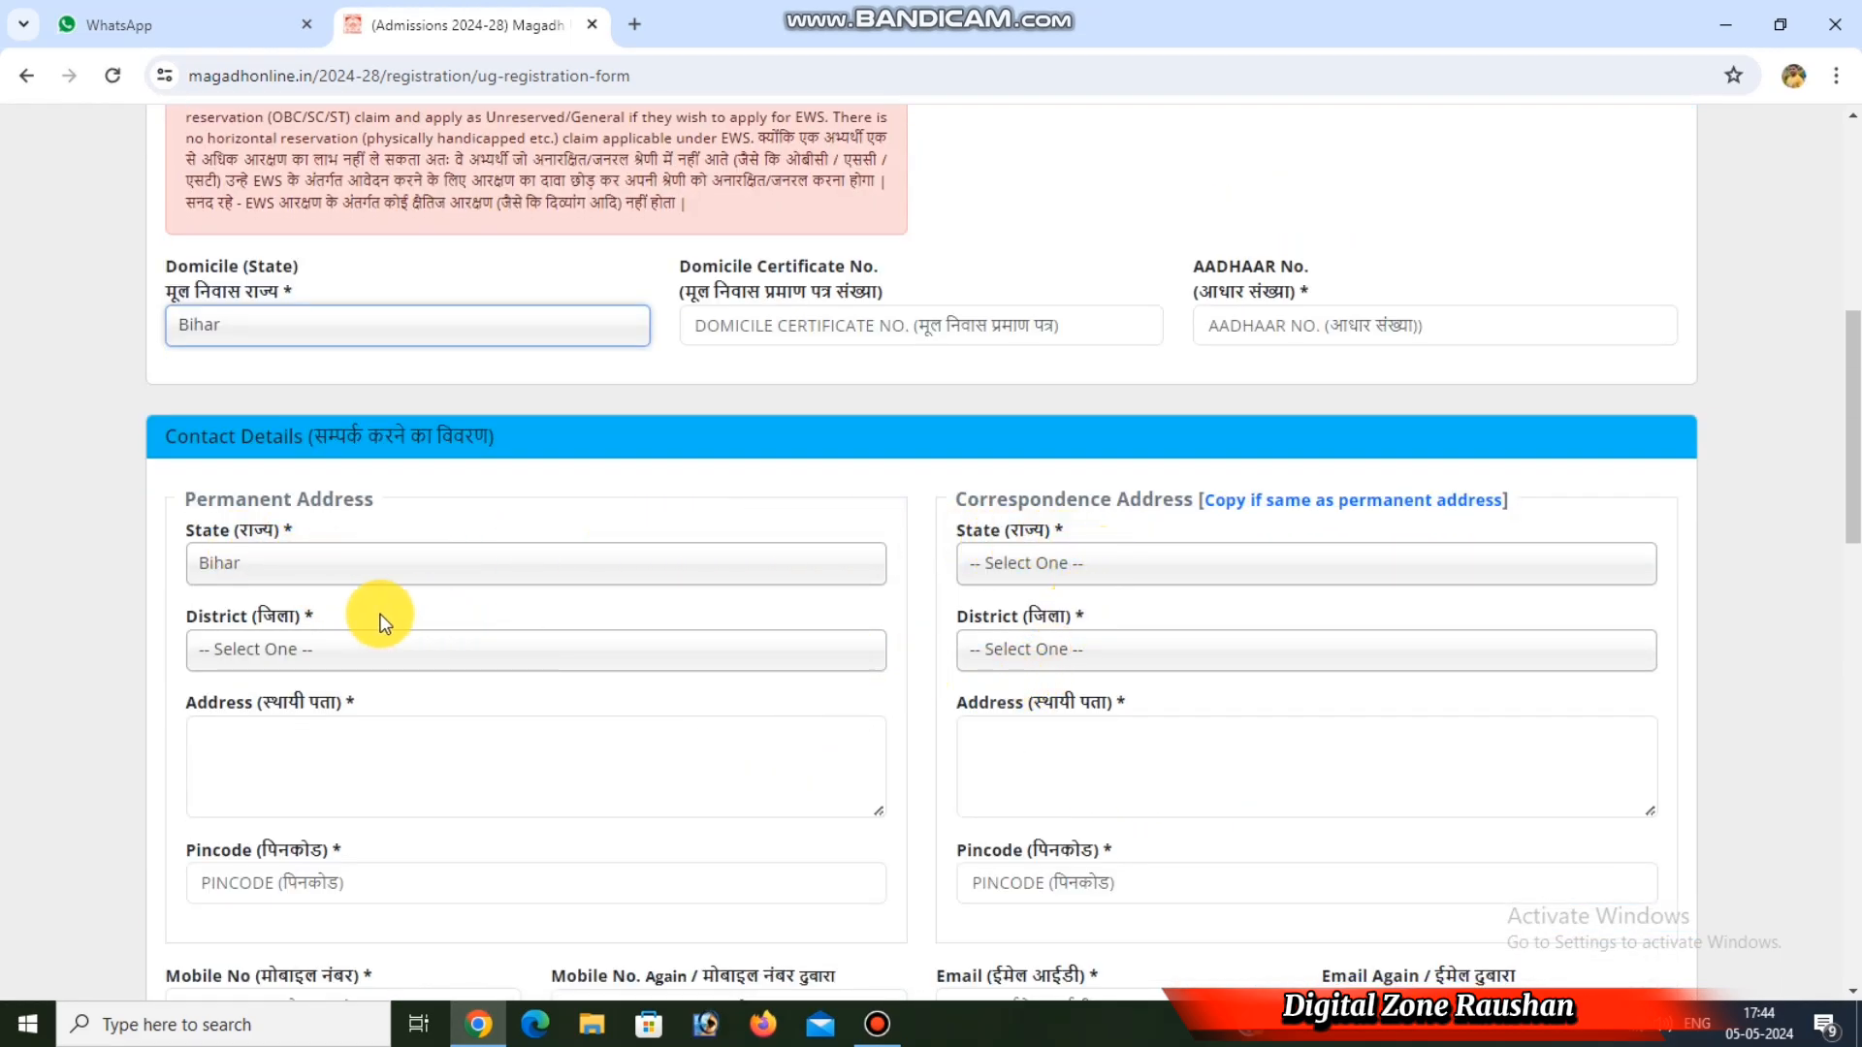
Set the permanent district to Aurangabad(BH), write the address, and copy it to correspondence
{"action": "left_click", "coordinate": [316, 654]}
{"action": "type", "text": "AU"}
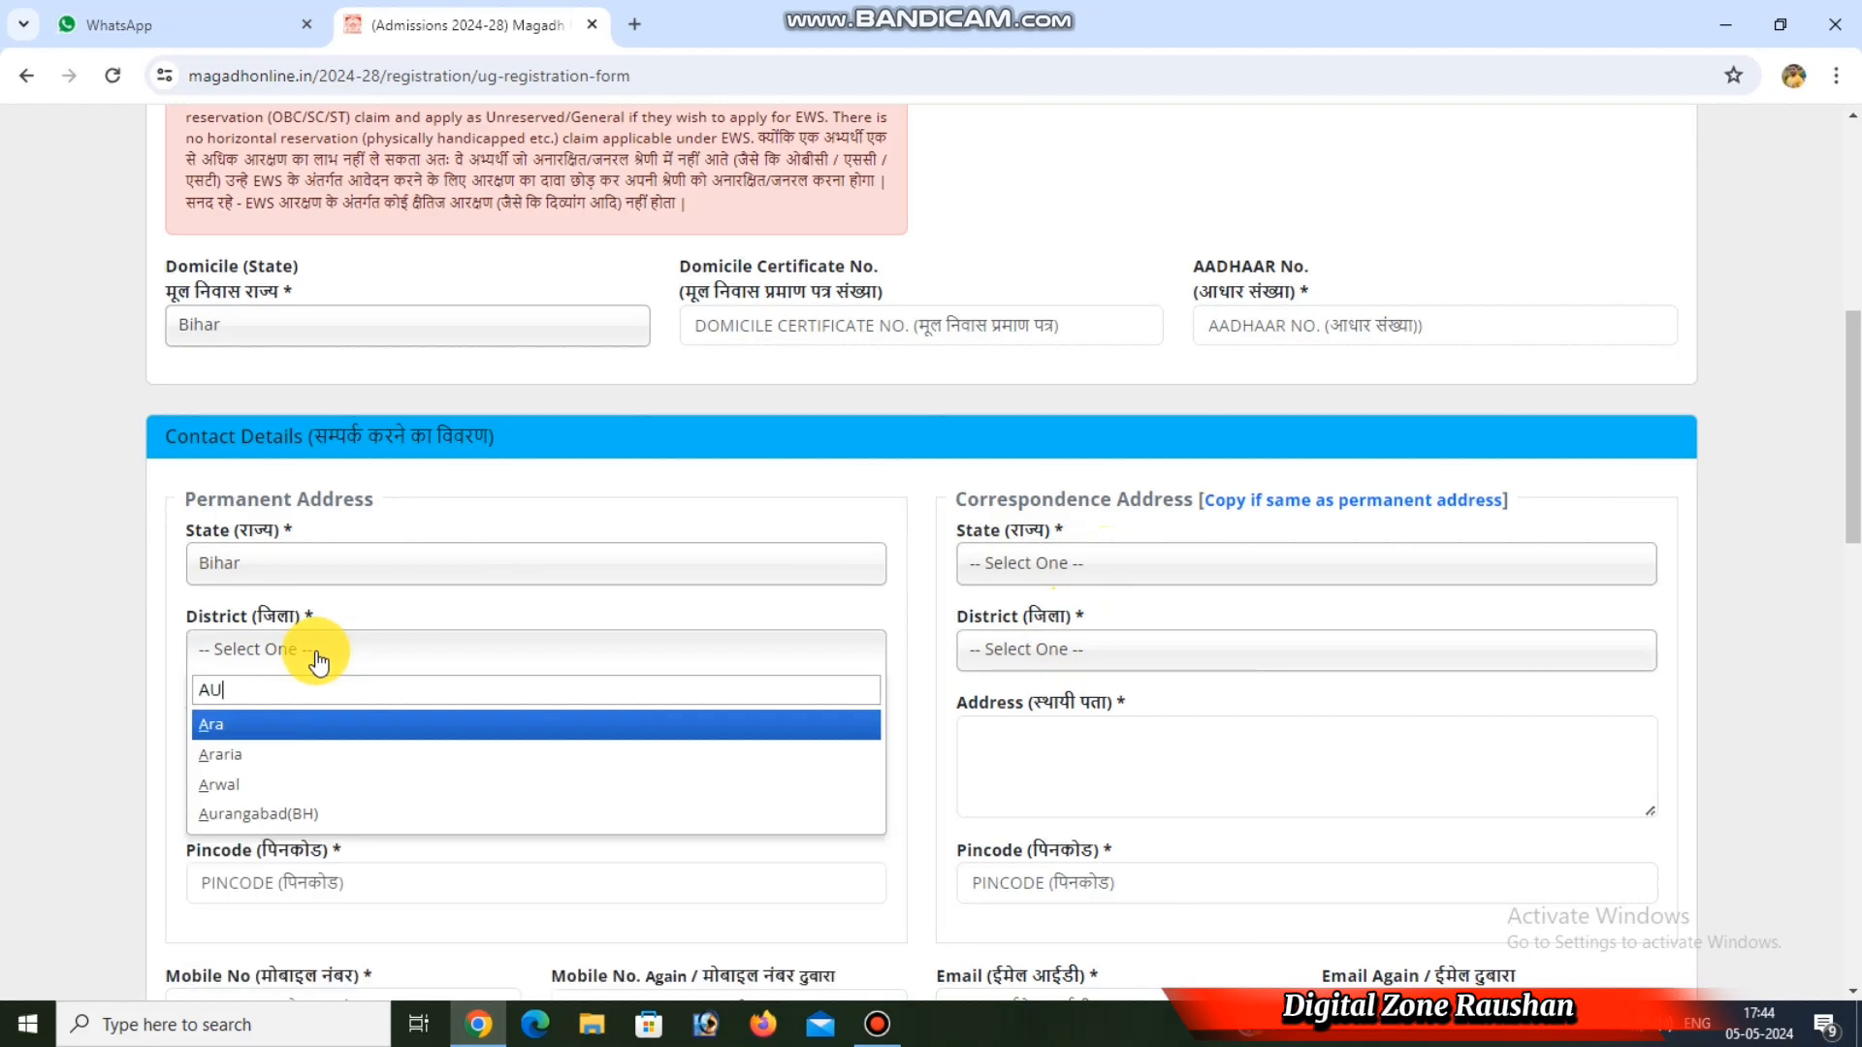
{"action": "left_click", "coordinate": [309, 728]}
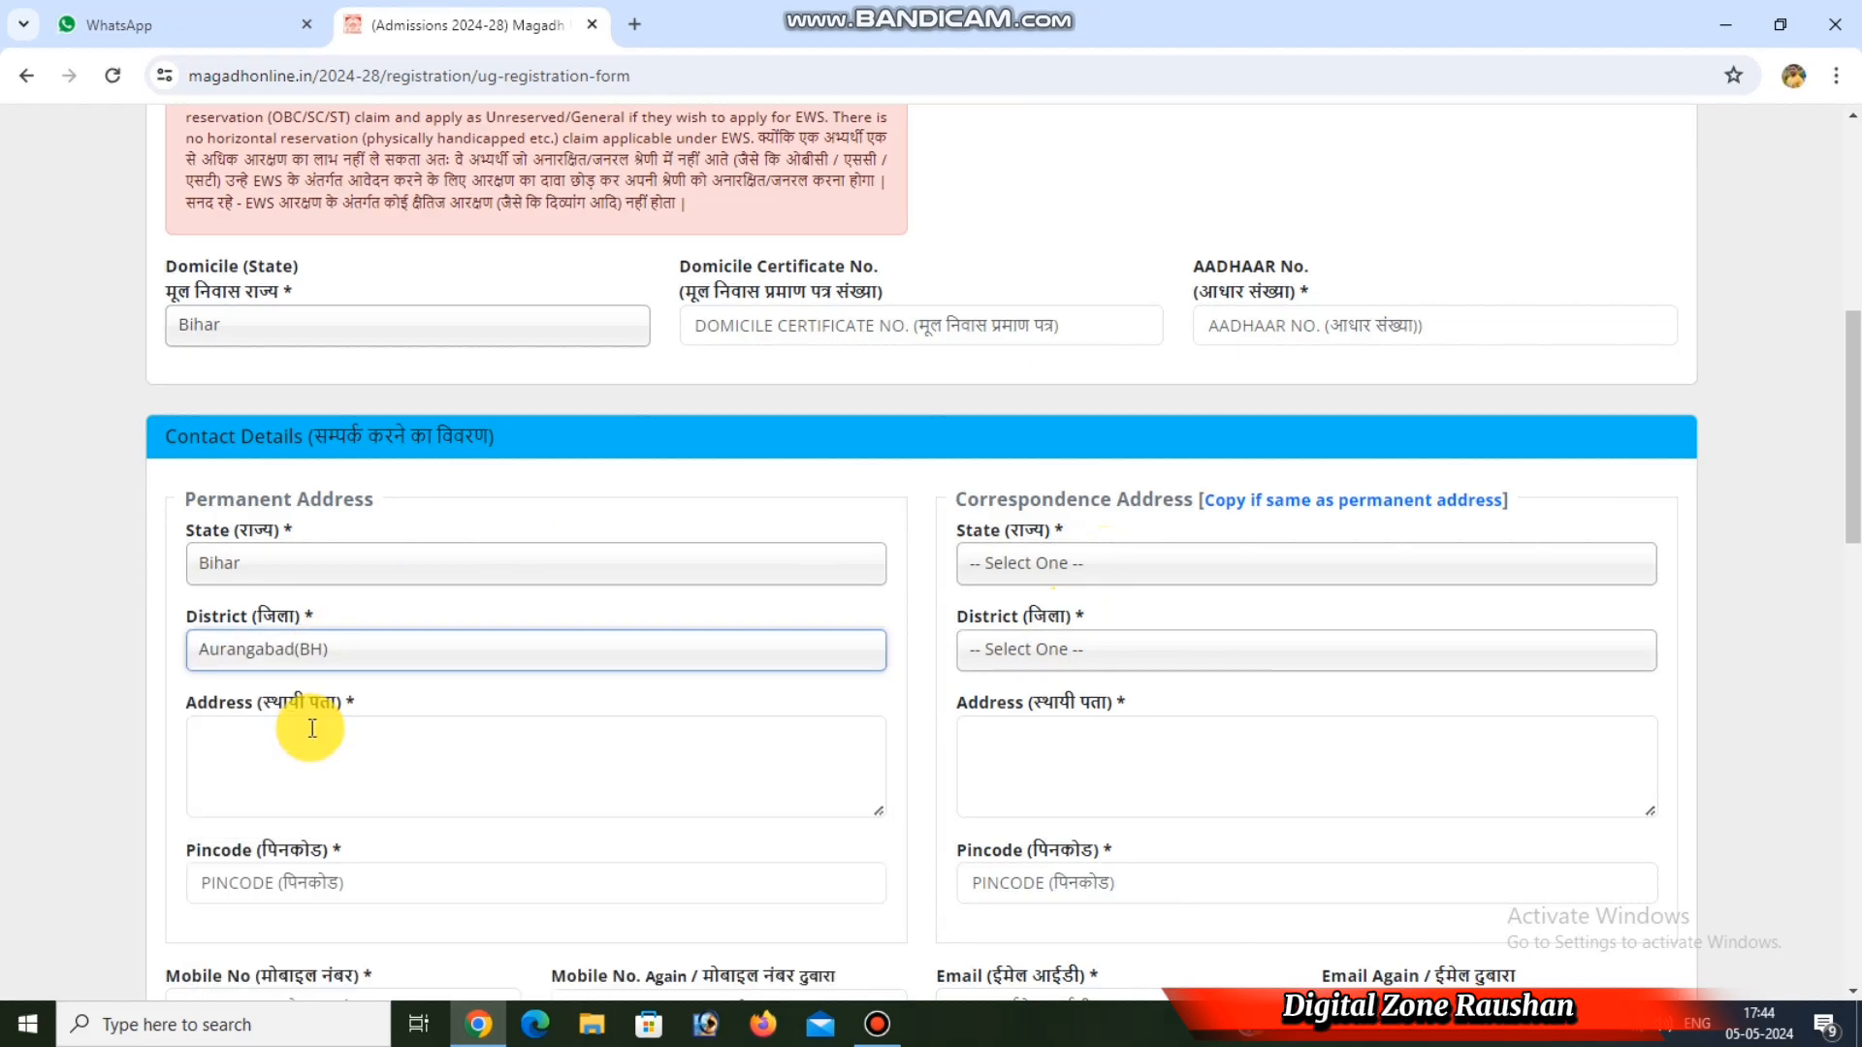
{"action": "left_click", "coordinate": [356, 753]}
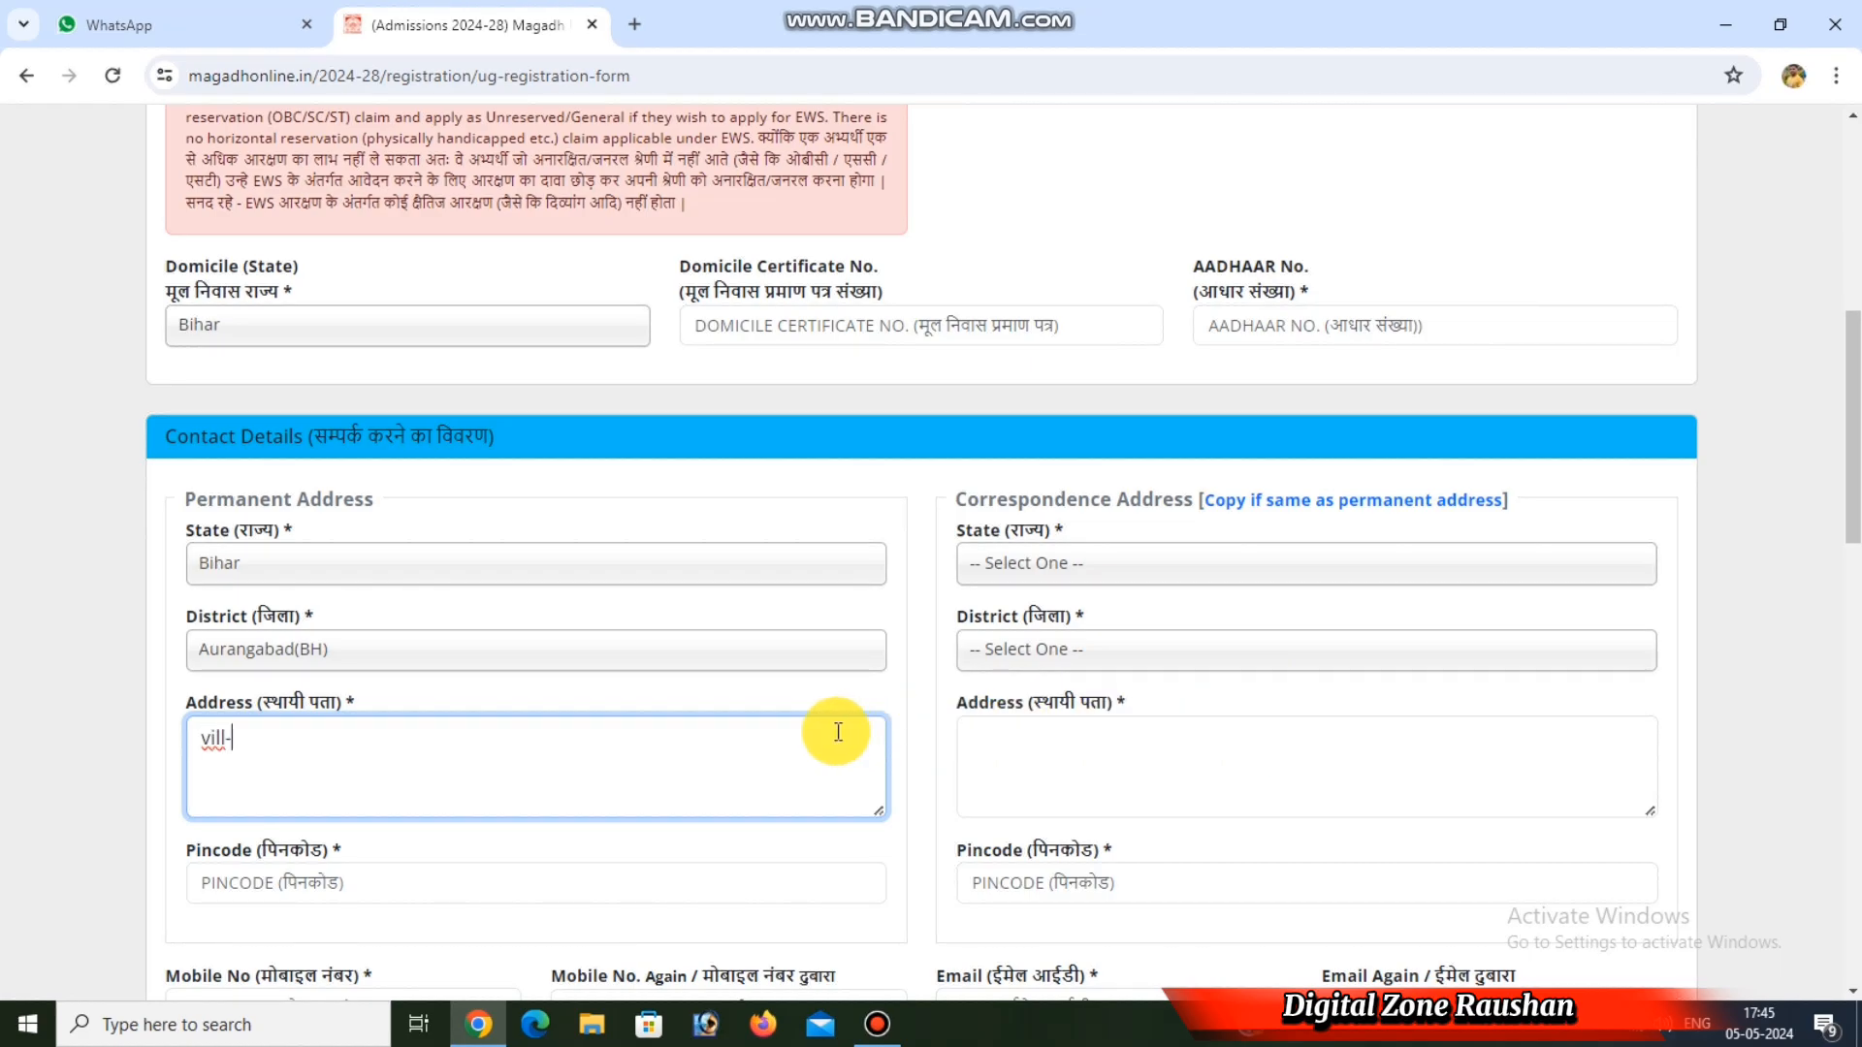
{"action": "left_click", "coordinate": [1424, 499]}
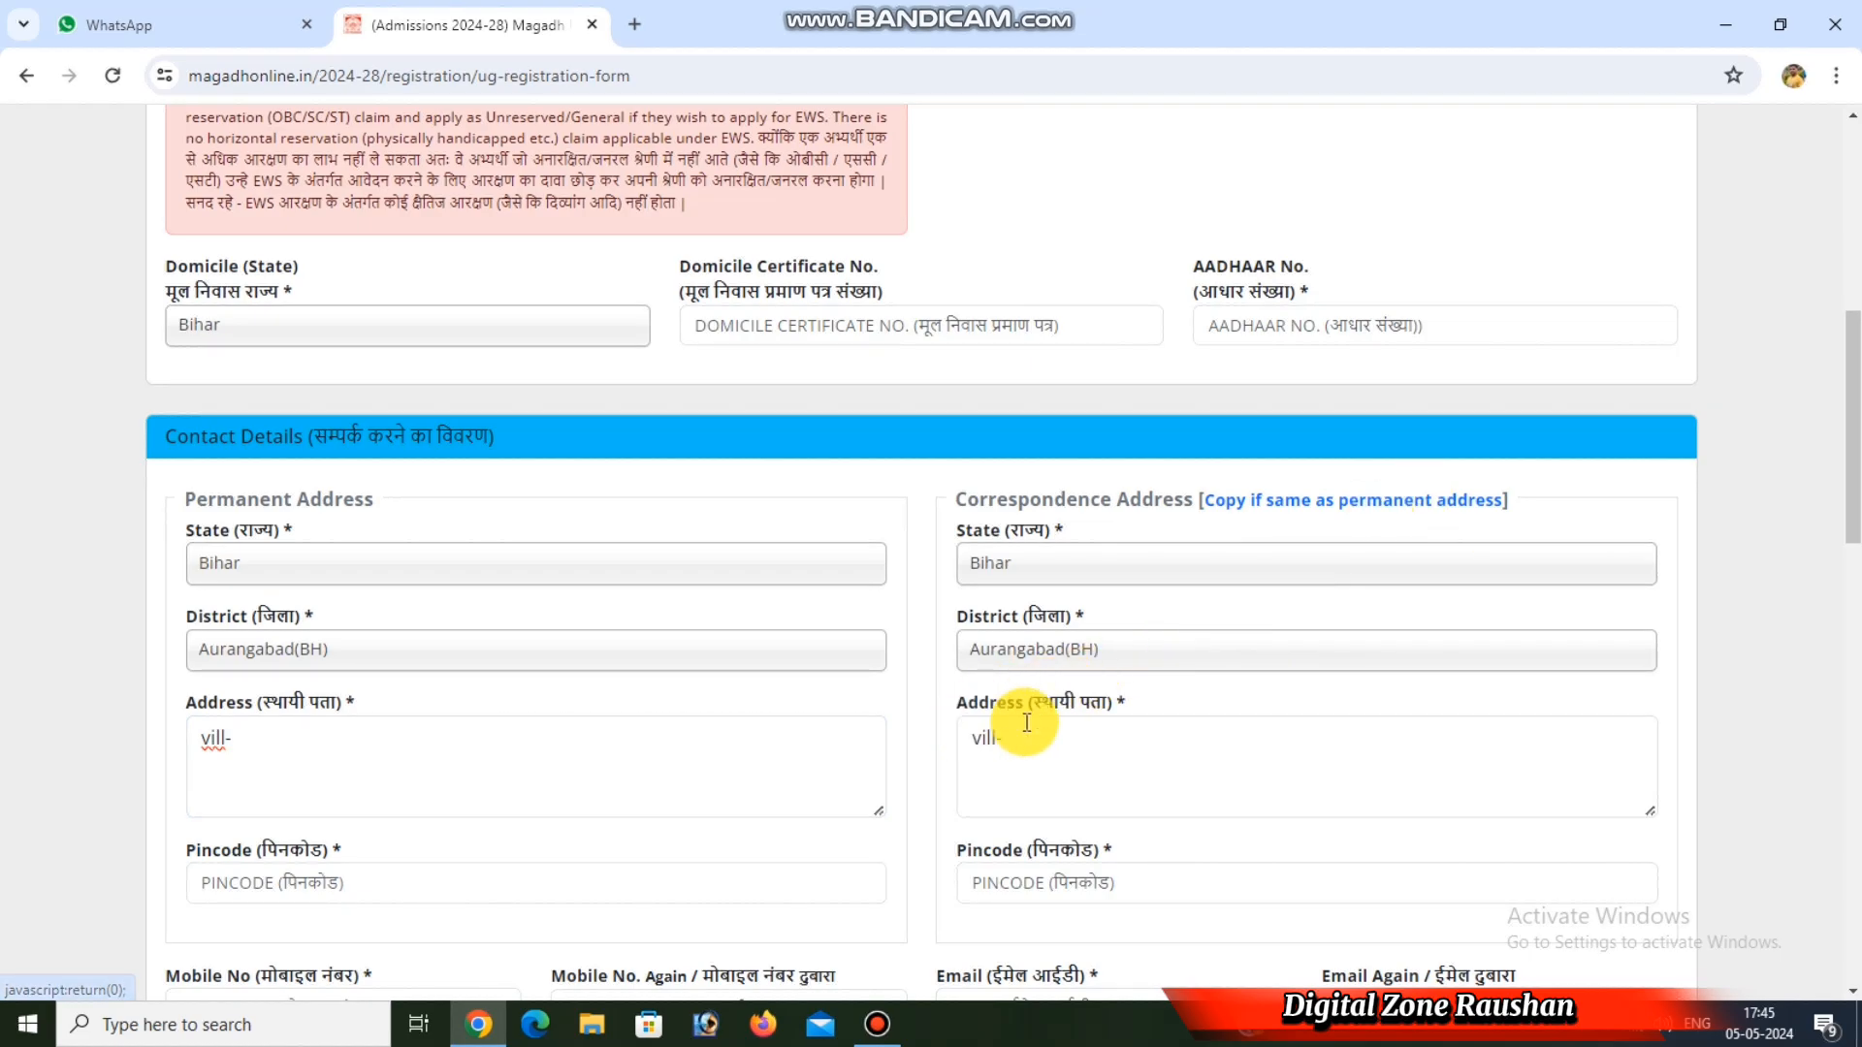
{"action": "scroll", "coordinate": [384, 754], "scroll_direction": "down", "scroll_amount": 2}
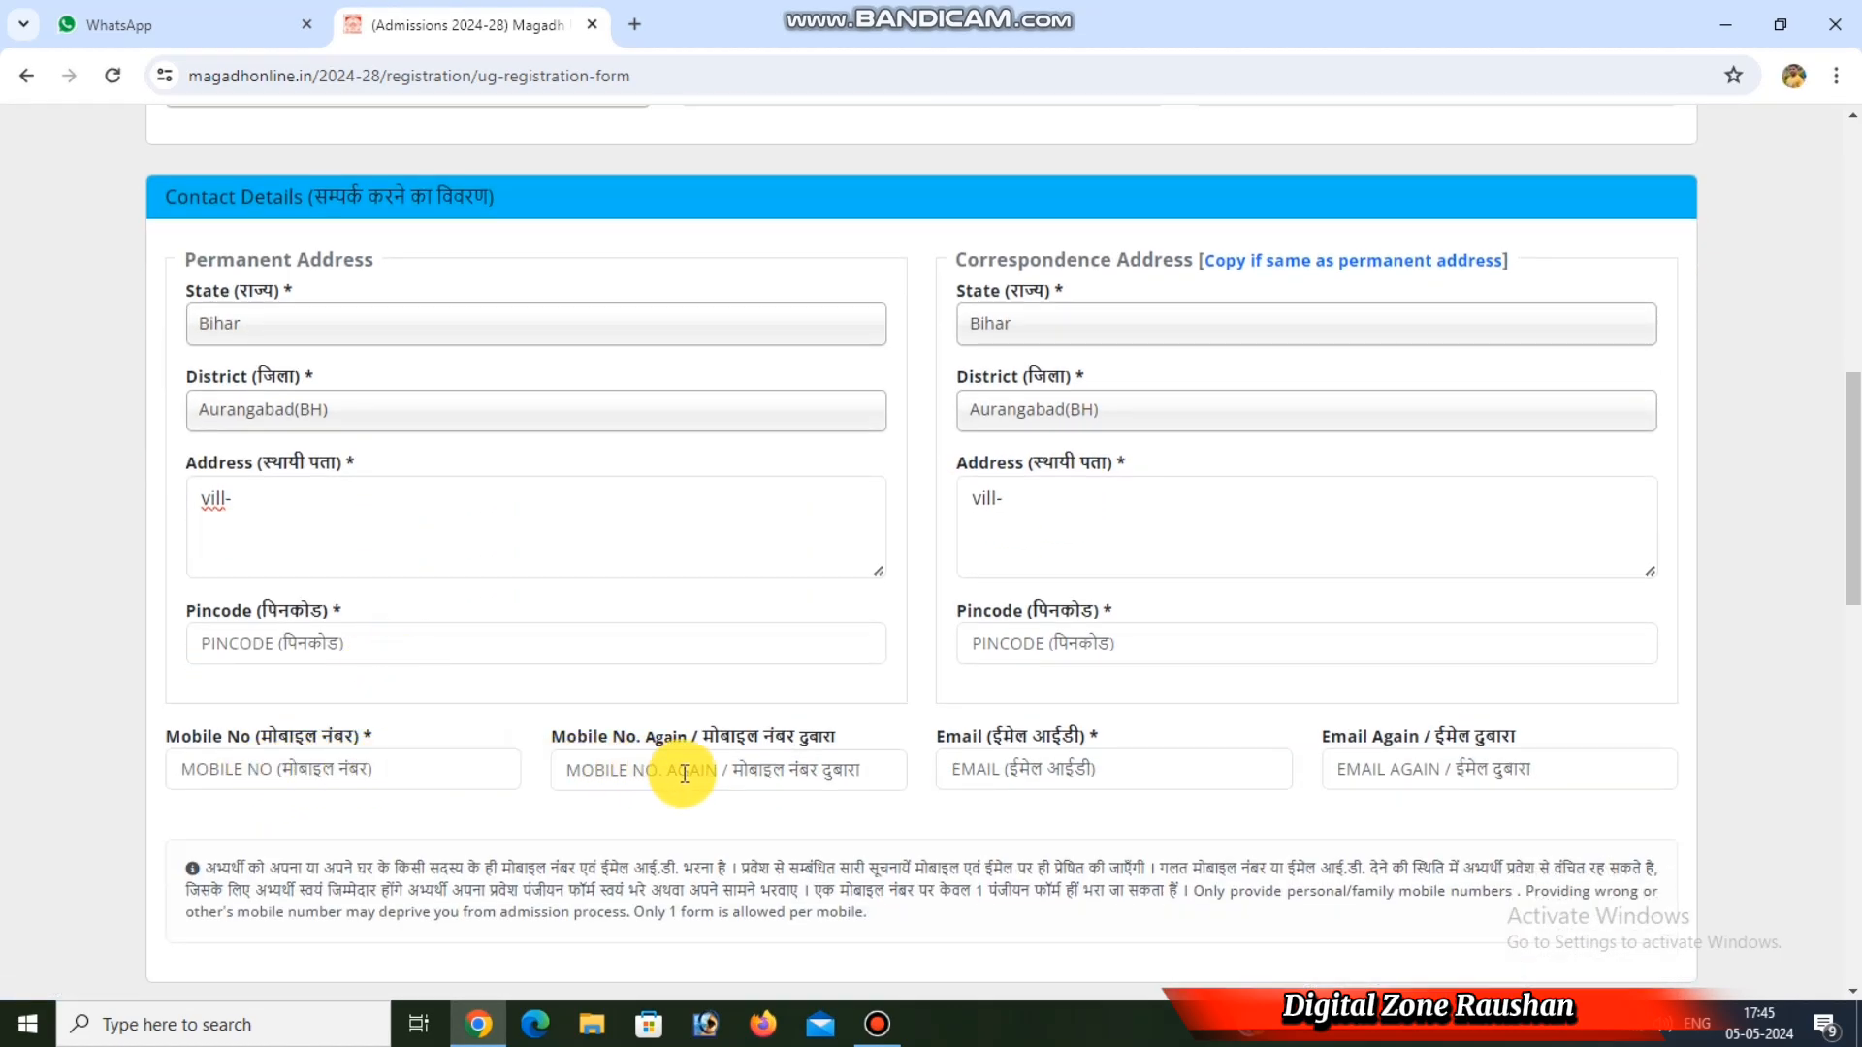
In Education Details, choose Bihar School Examination Board, Patna as the 10th-class board
{"action": "scroll", "coordinate": [1435, 779], "scroll_direction": "down", "scroll_amount": 3}
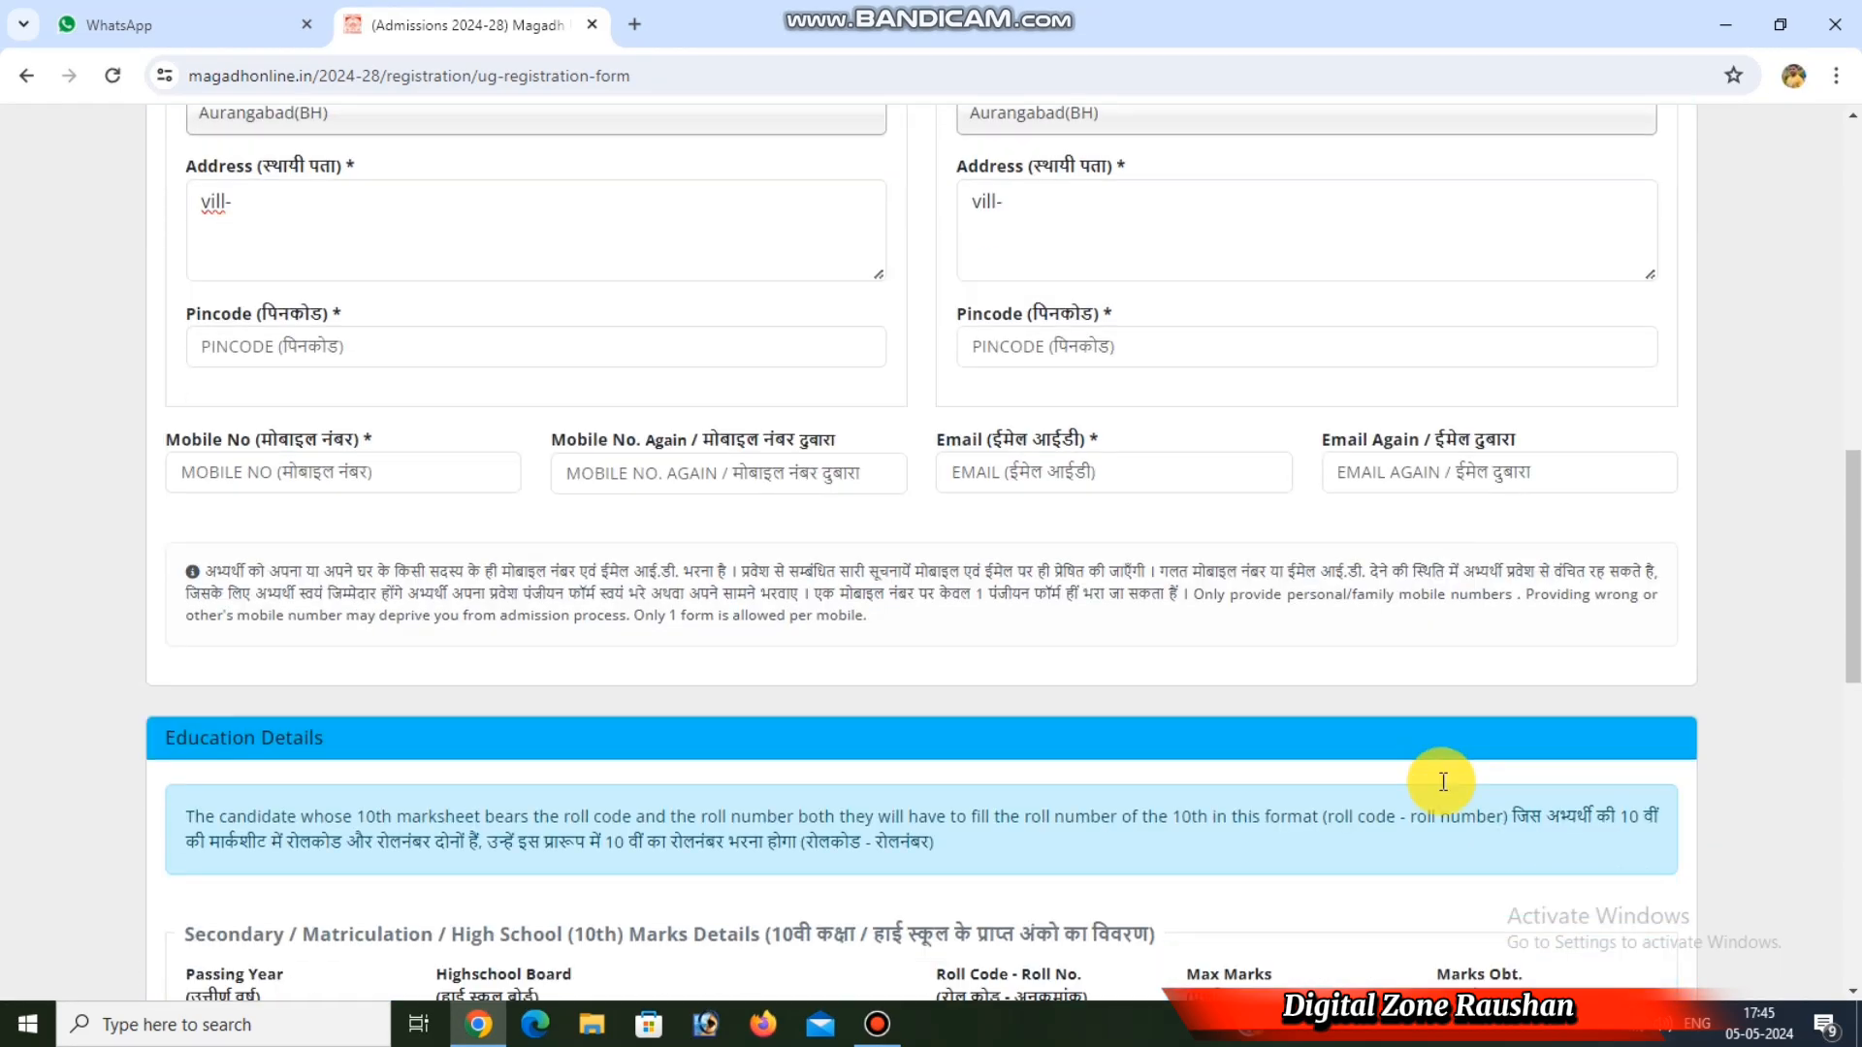
{"action": "scroll", "coordinate": [626, 841], "scroll_direction": "down", "scroll_amount": 4}
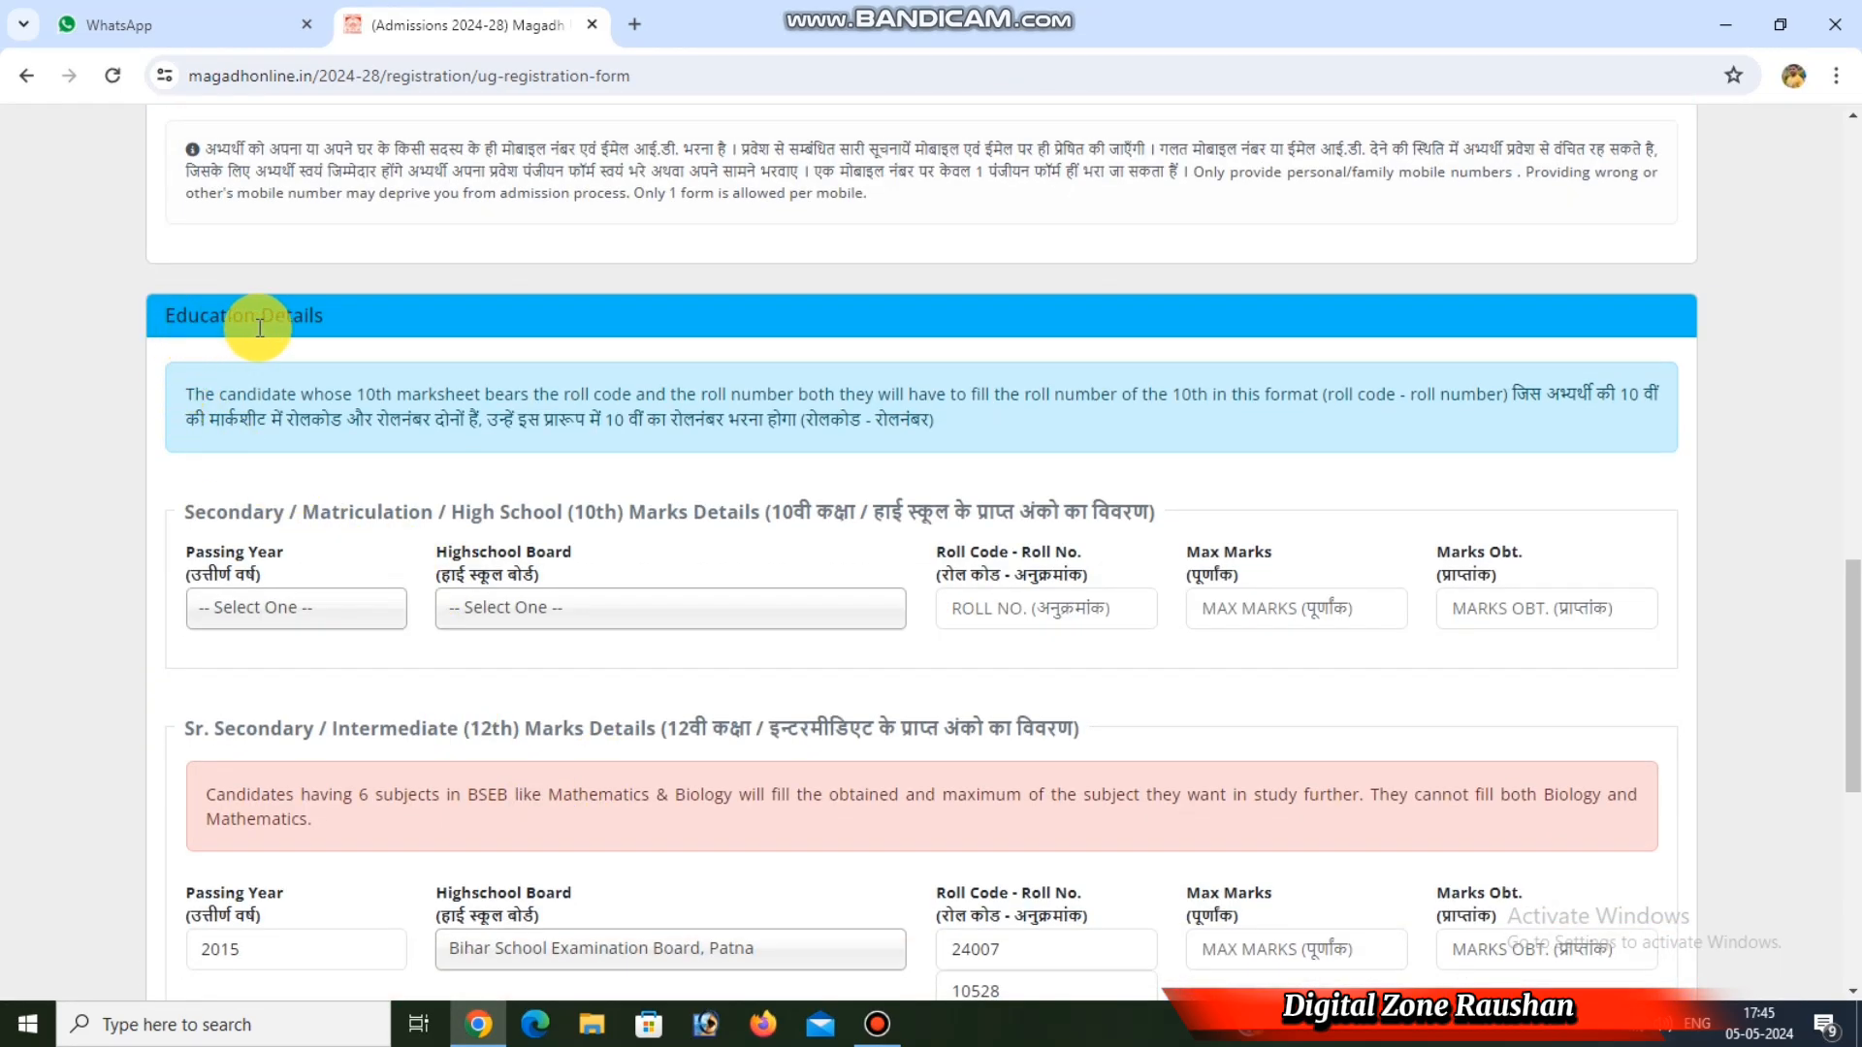
{"action": "scroll", "coordinate": [1151, 539], "scroll_direction": "down", "scroll_amount": 2}
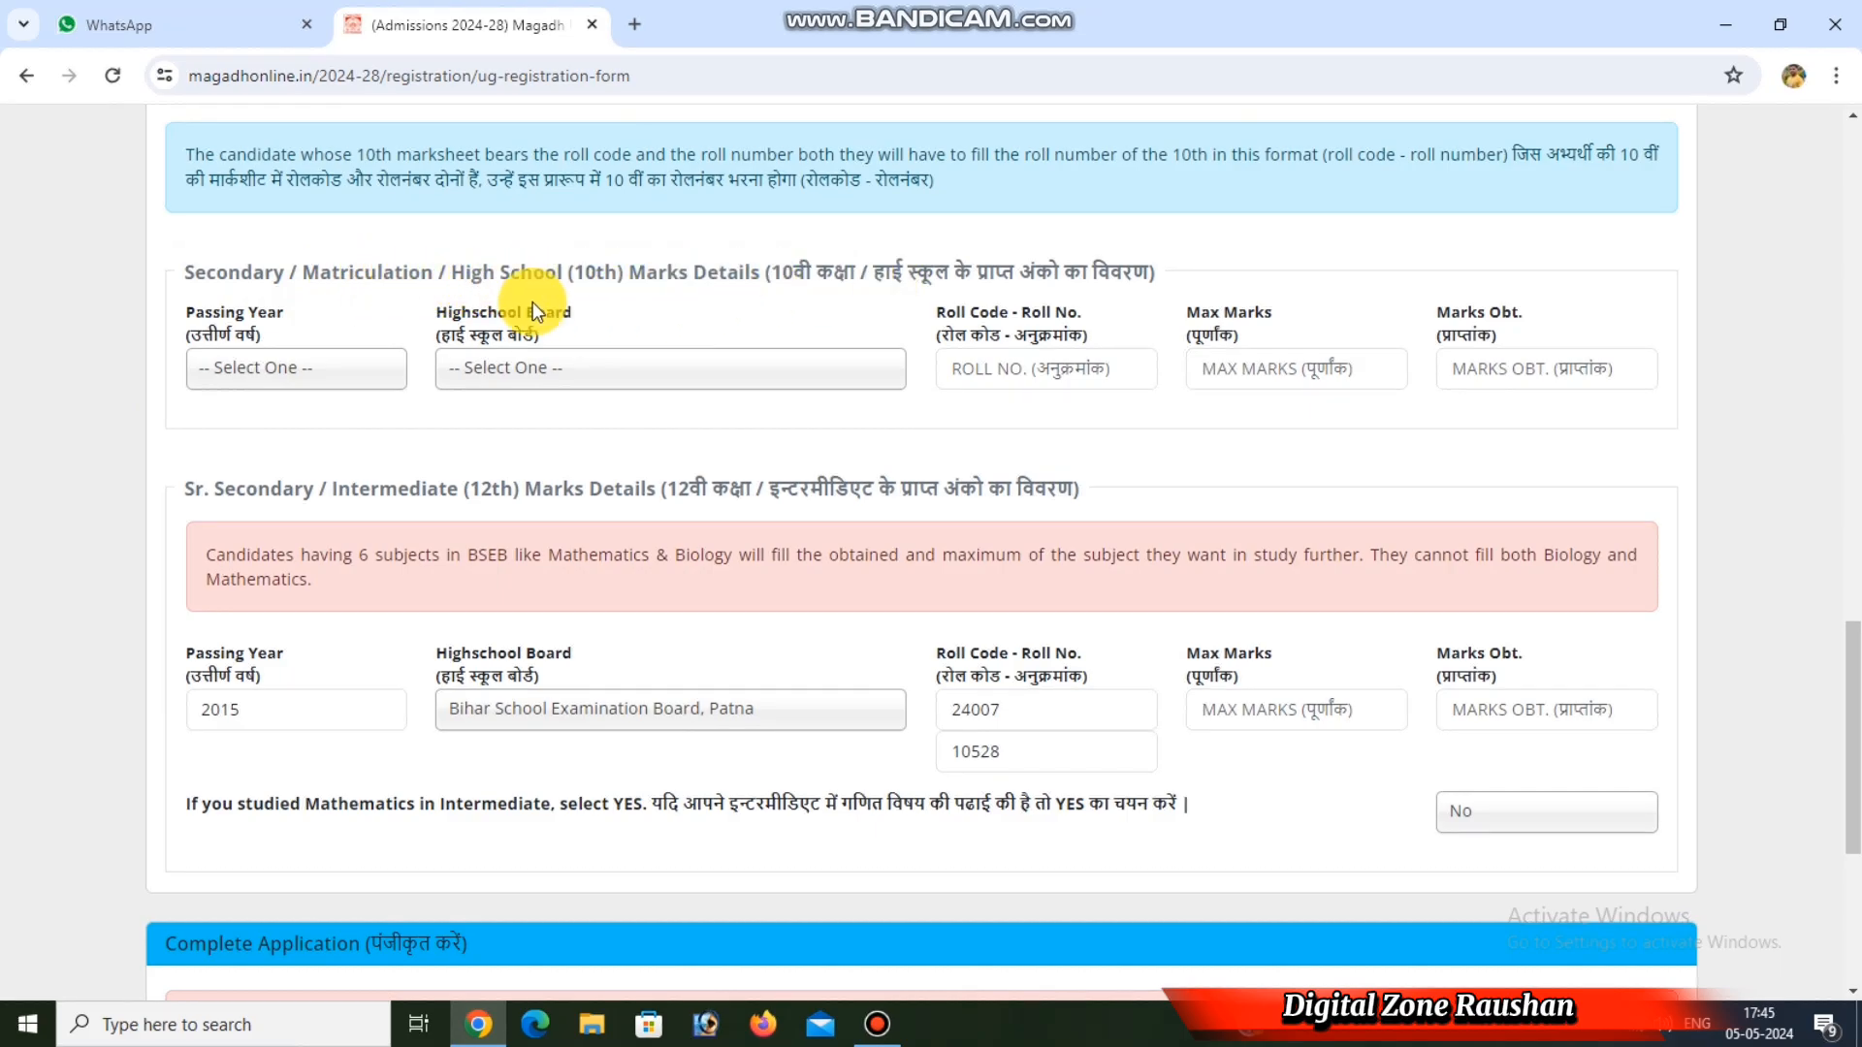
{"action": "left_click", "coordinate": [319, 367]}
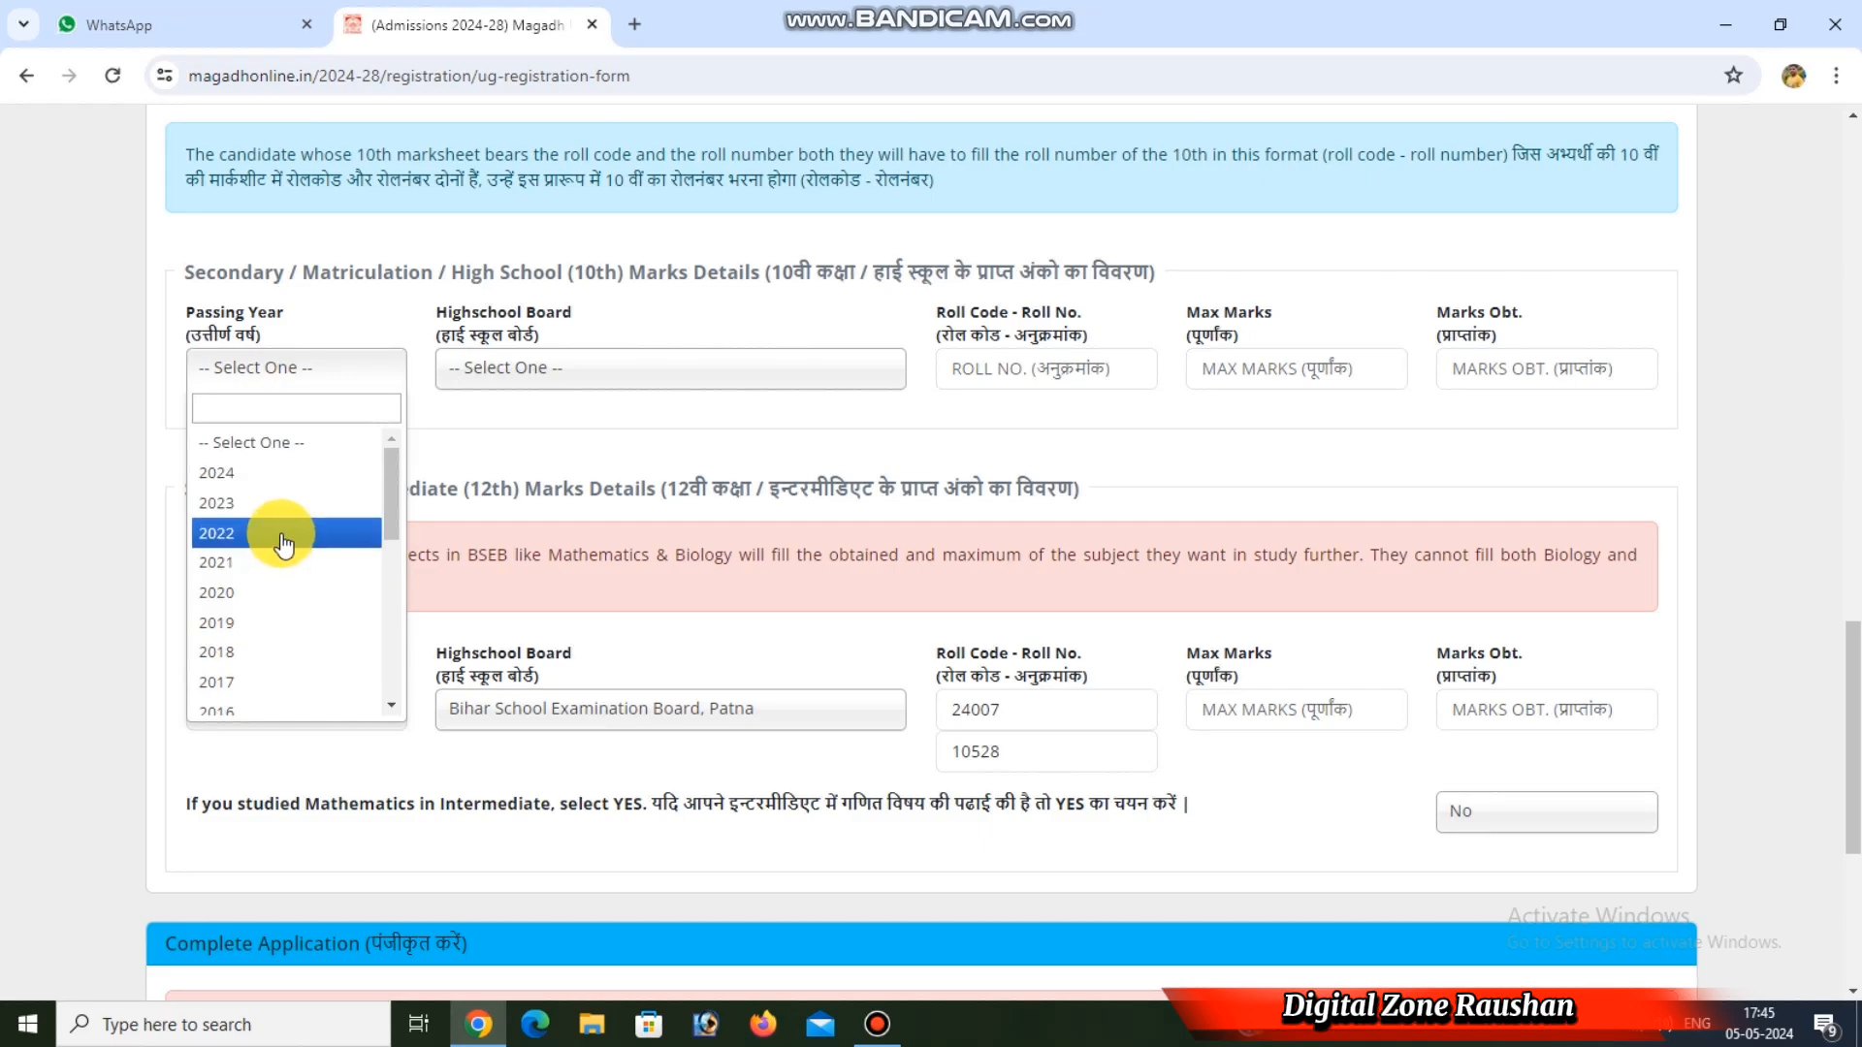
{"action": "left_click", "coordinate": [504, 435]}
{"action": "left_click", "coordinate": [543, 371]}
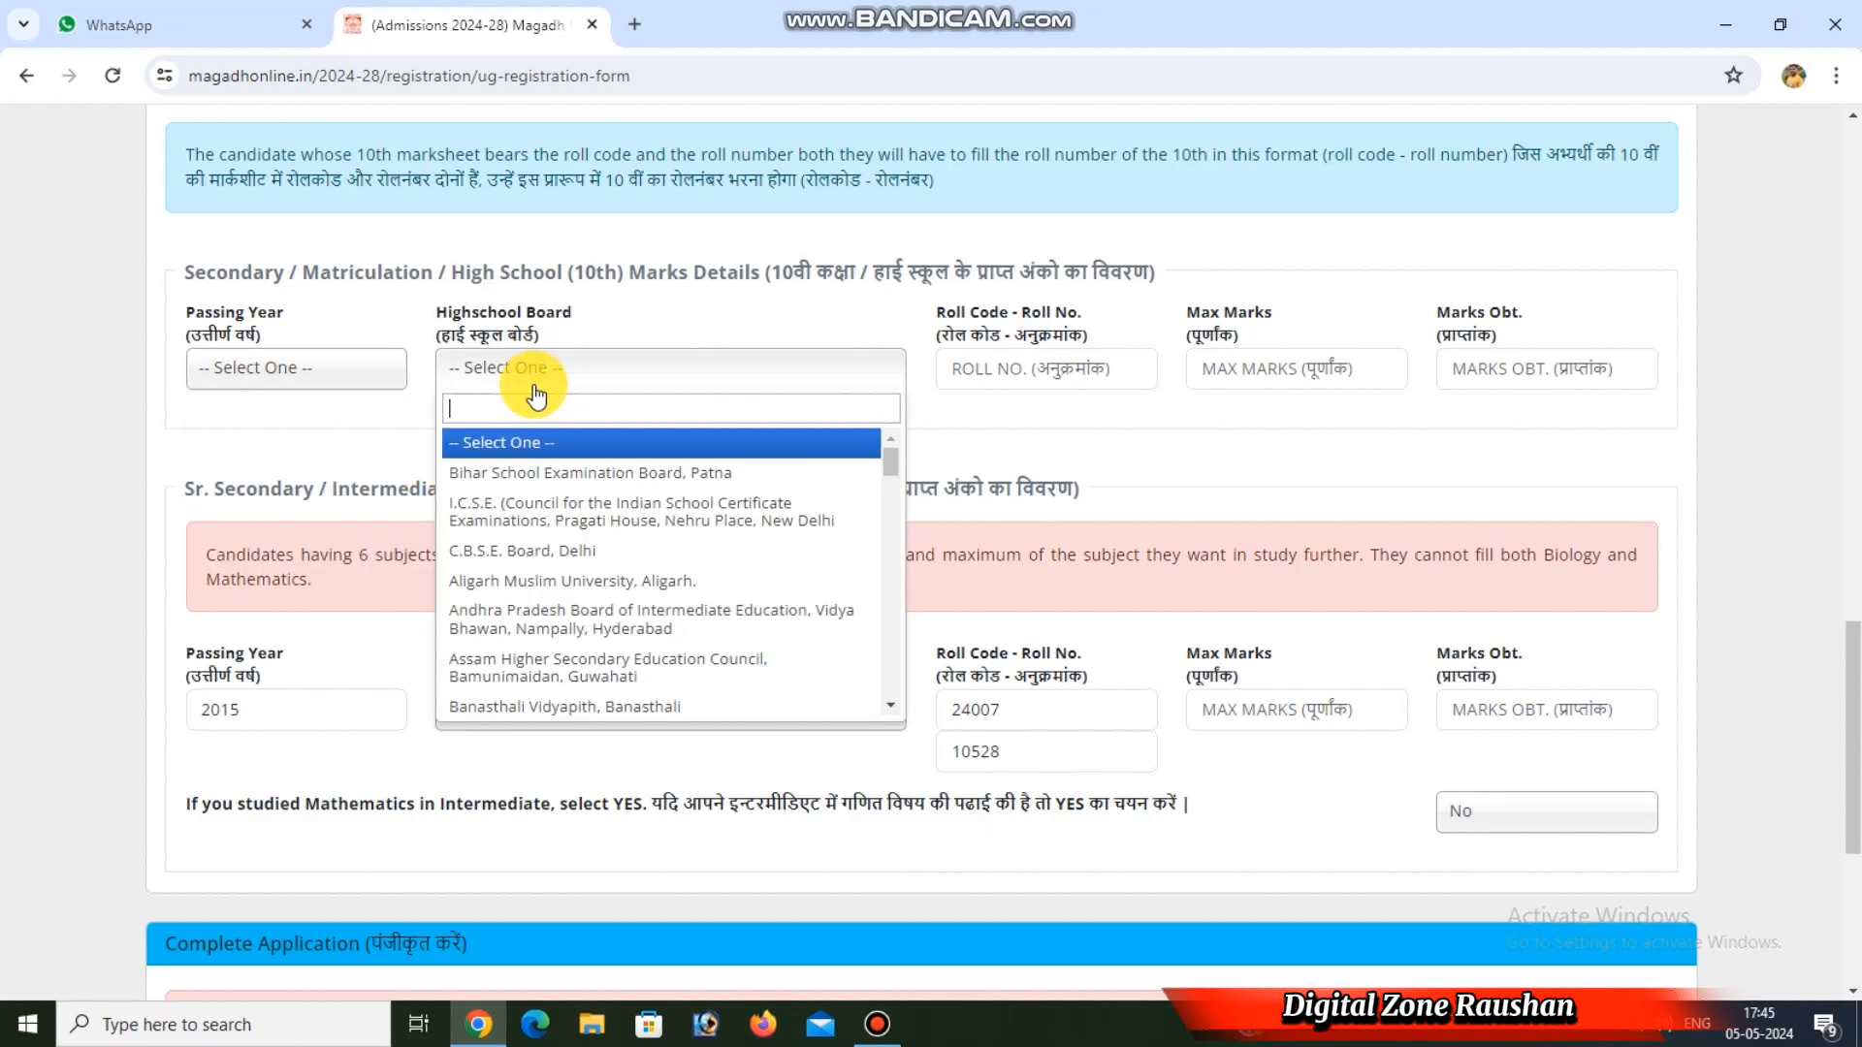
{"action": "left_click", "coordinate": [523, 470]}
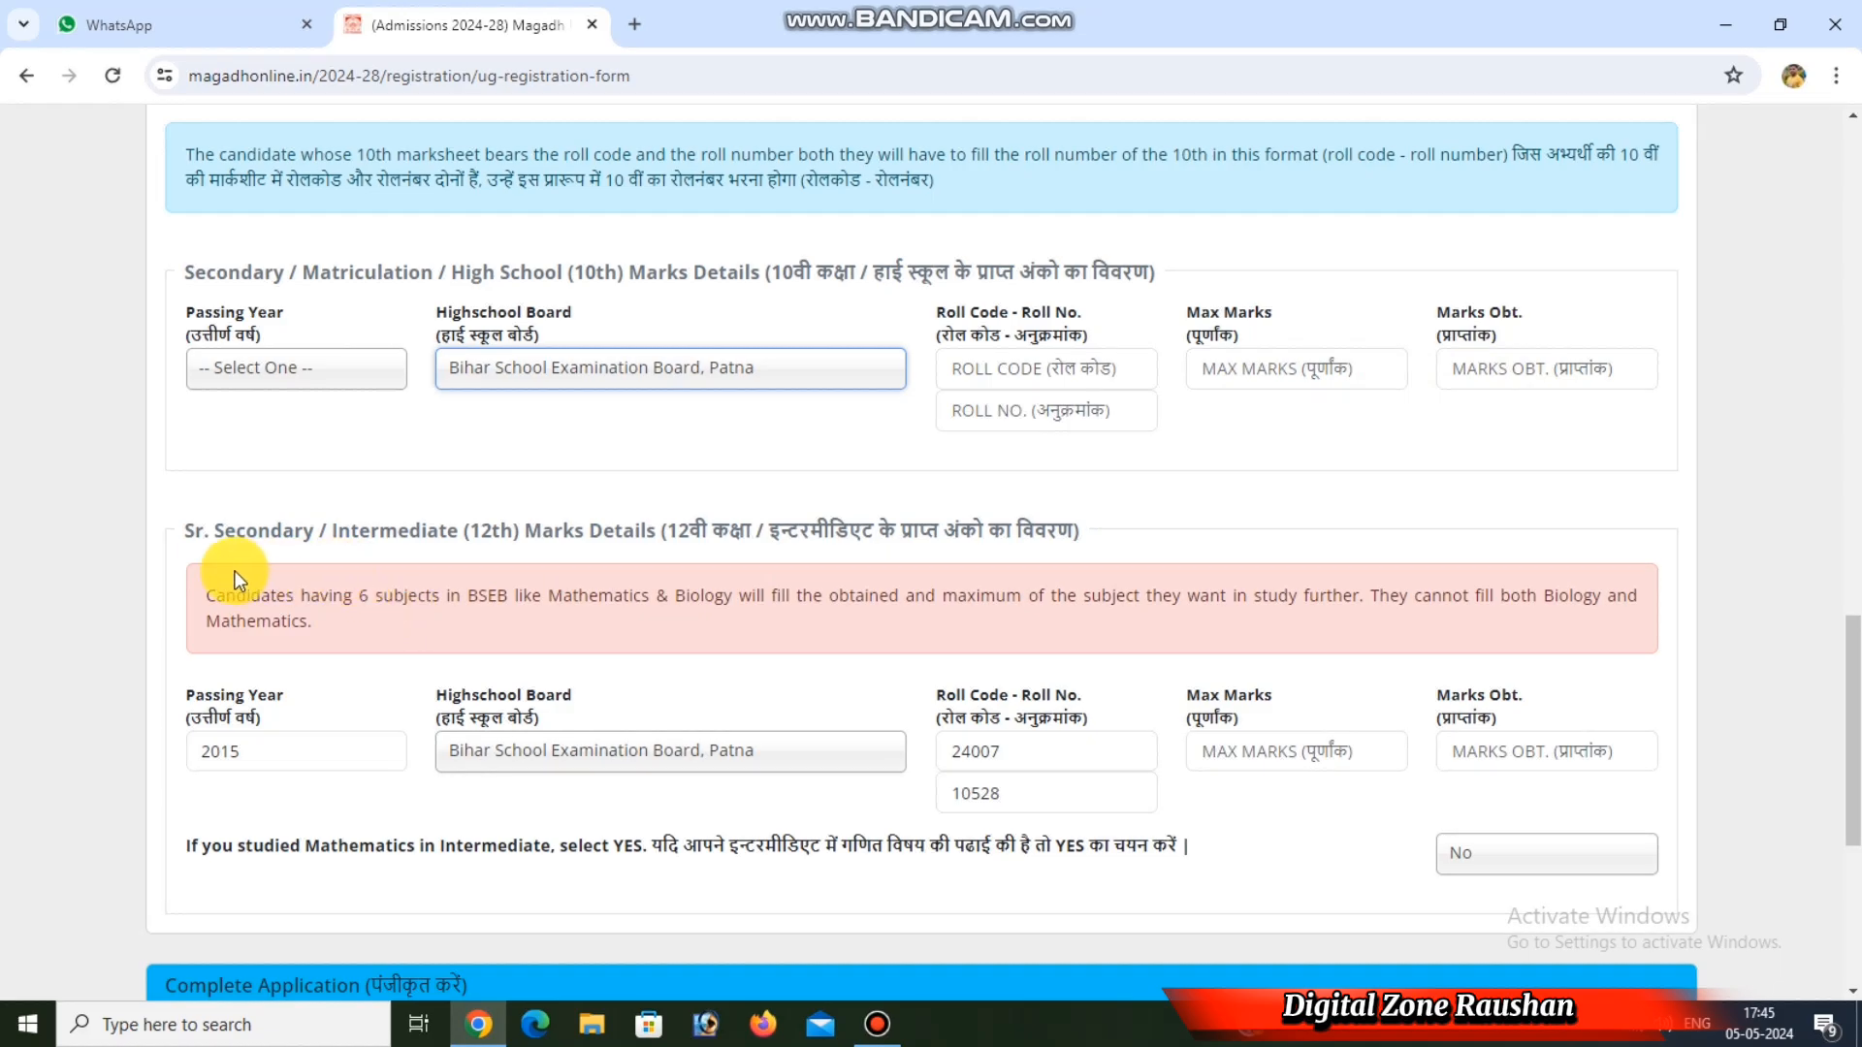
{"action": "scroll", "coordinate": [635, 682], "scroll_direction": "down", "scroll_amount": 2}
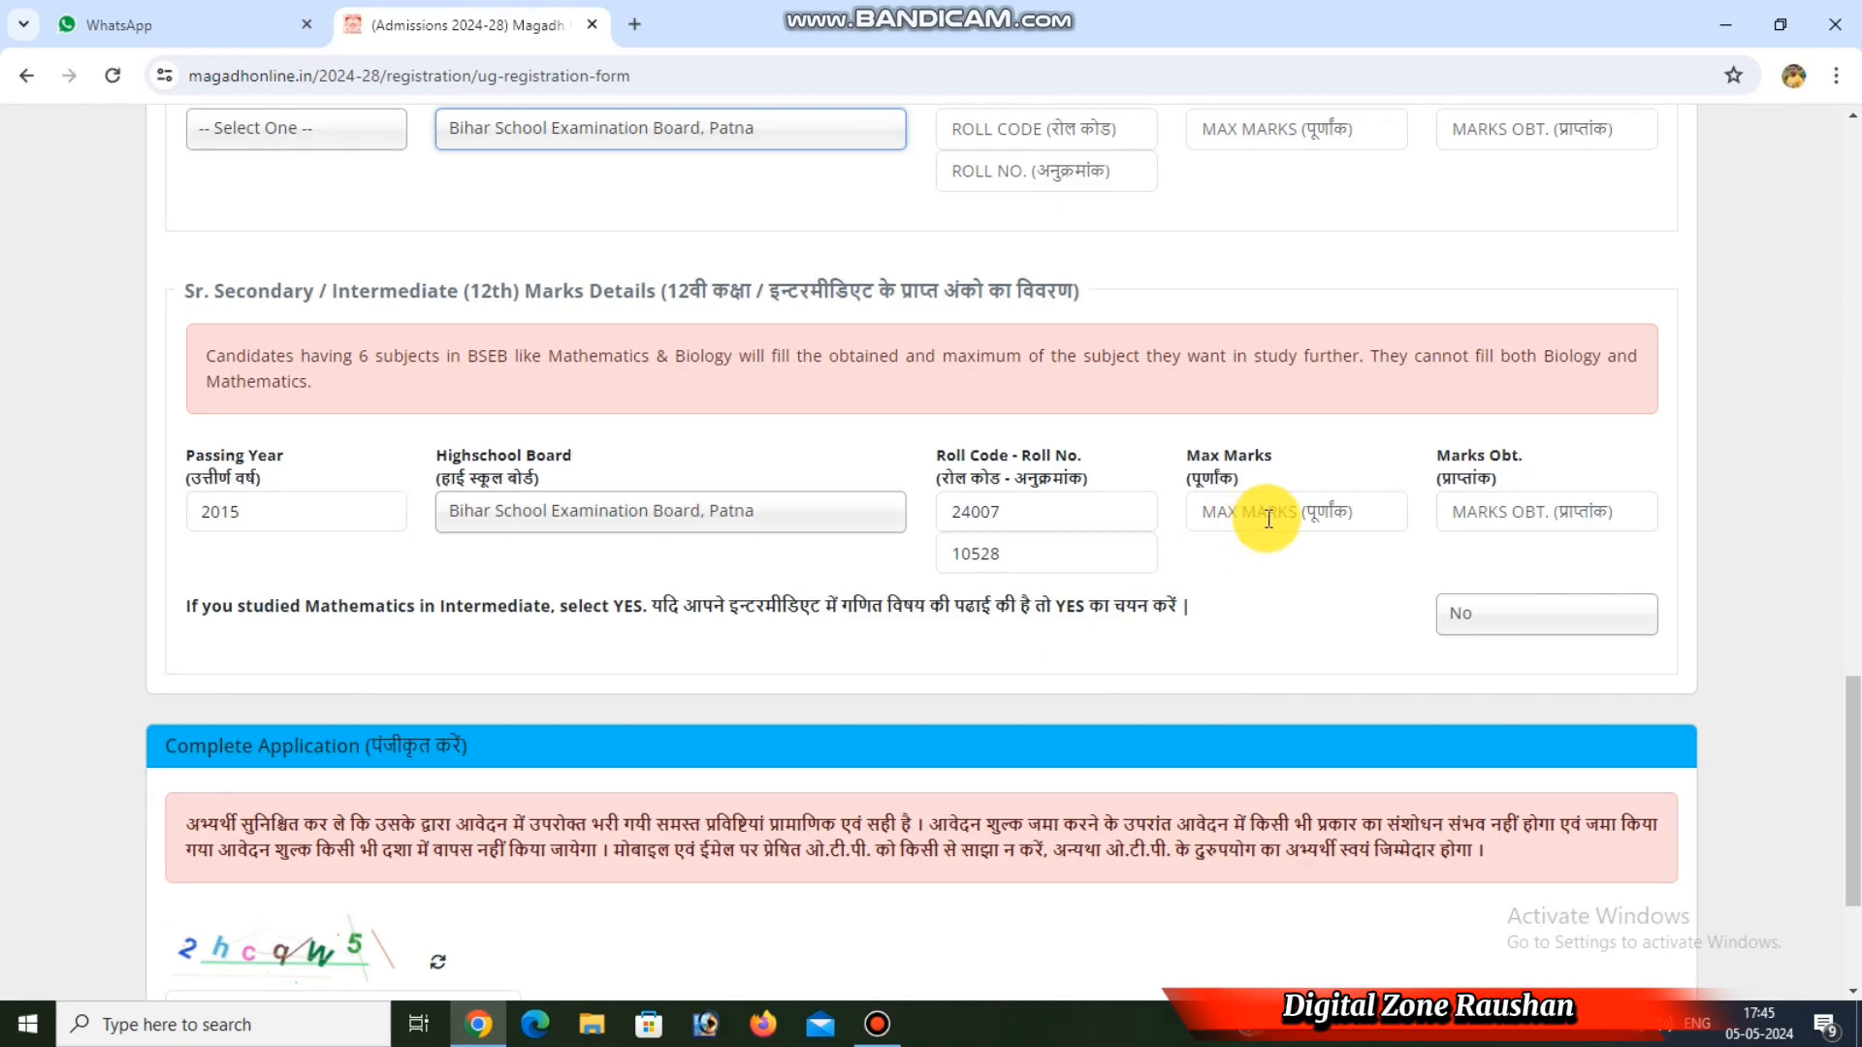
{"action": "scroll", "coordinate": [1502, 519], "scroll_direction": "down", "scroll_amount": 3}
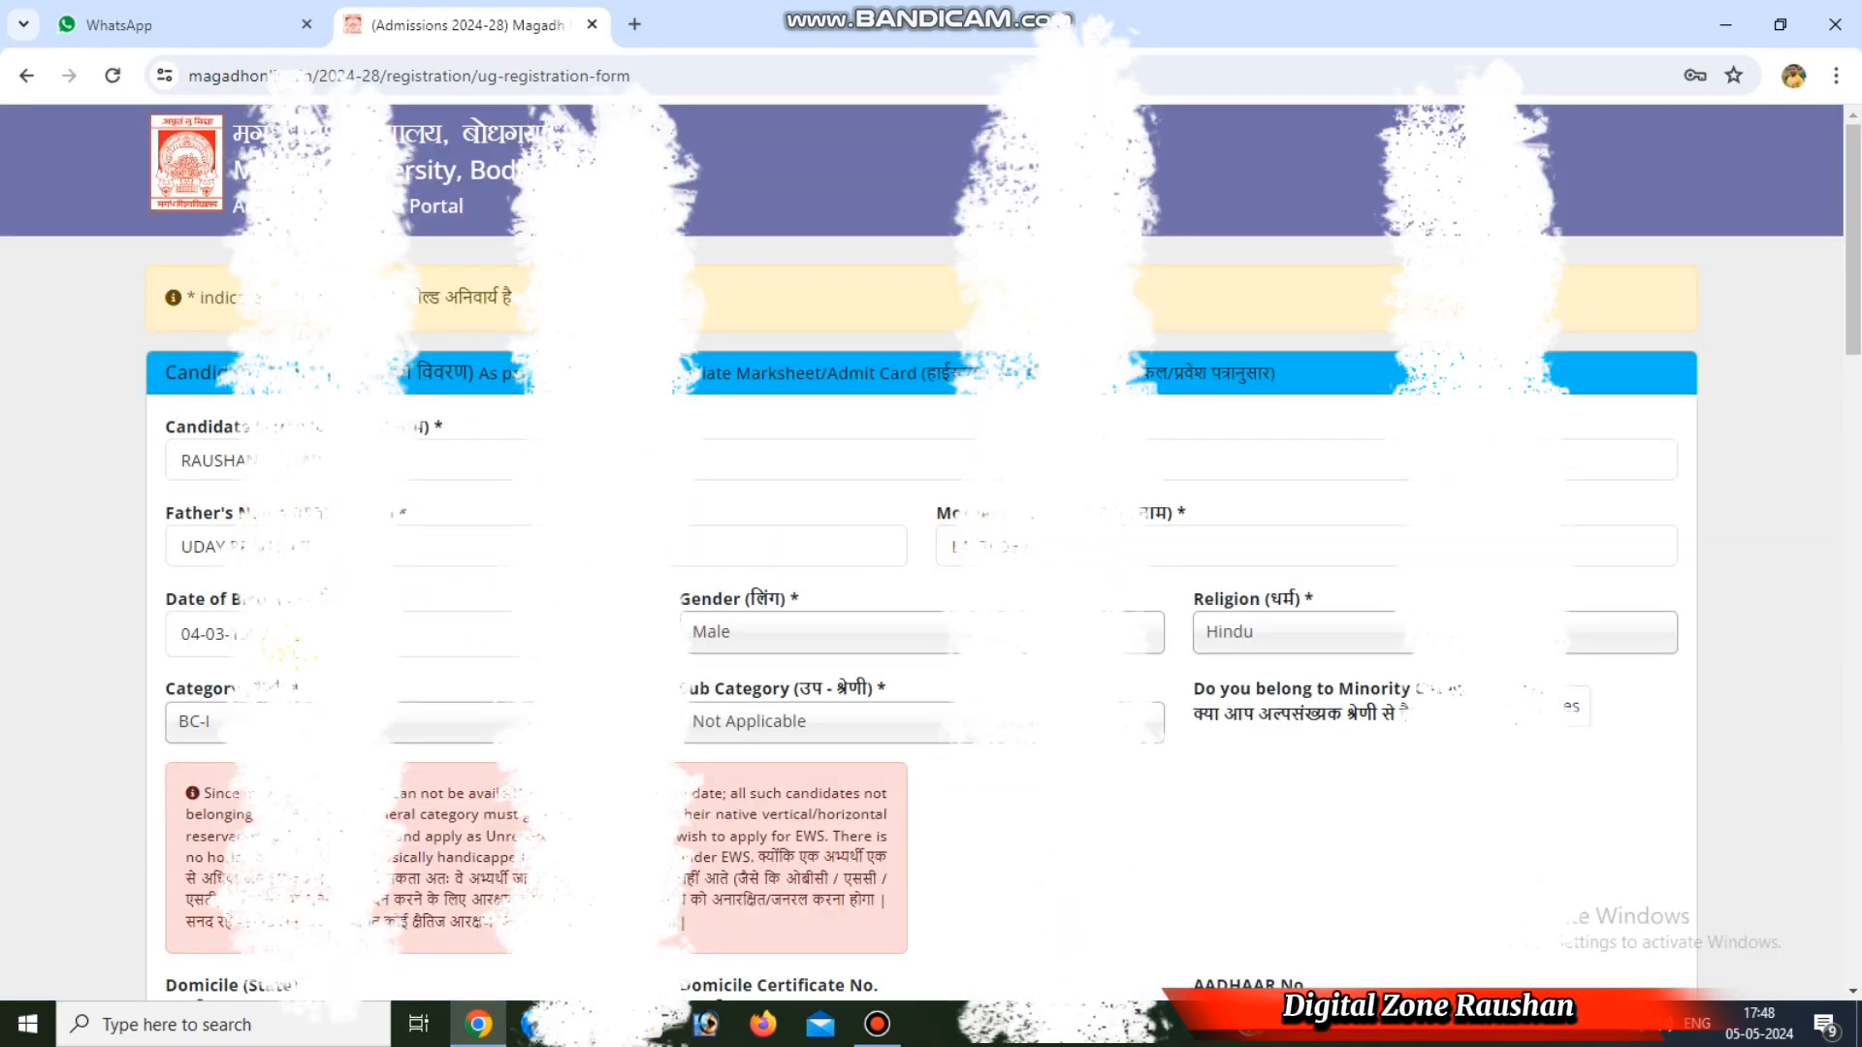
Tick 'Yes, I agree' under the captcha and save the completed application
{"action": "scroll", "coordinate": [1163, 717], "scroll_direction": "down", "scroll_amount": 4}
{"action": "scroll", "coordinate": [1161, 710], "scroll_direction": "down", "scroll_amount": 4}
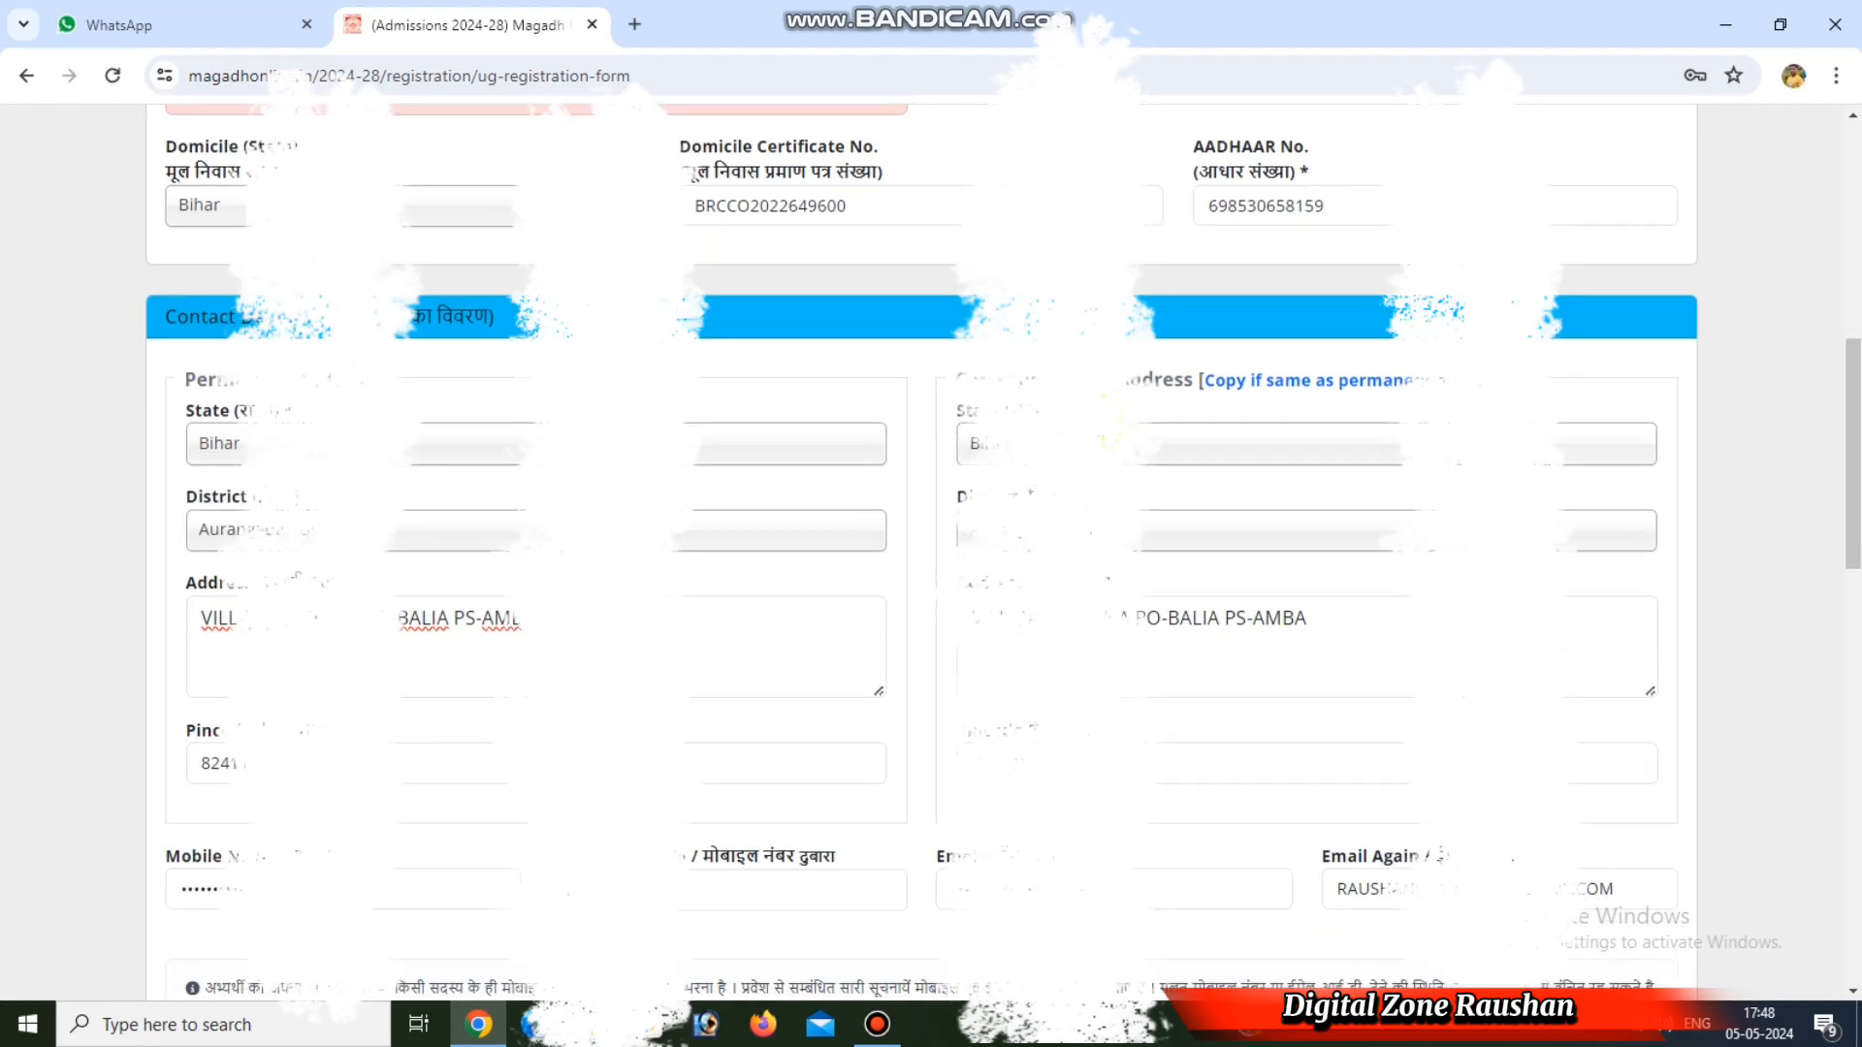
{"action": "scroll", "coordinate": [528, 420], "scroll_direction": "down", "scroll_amount": 5}
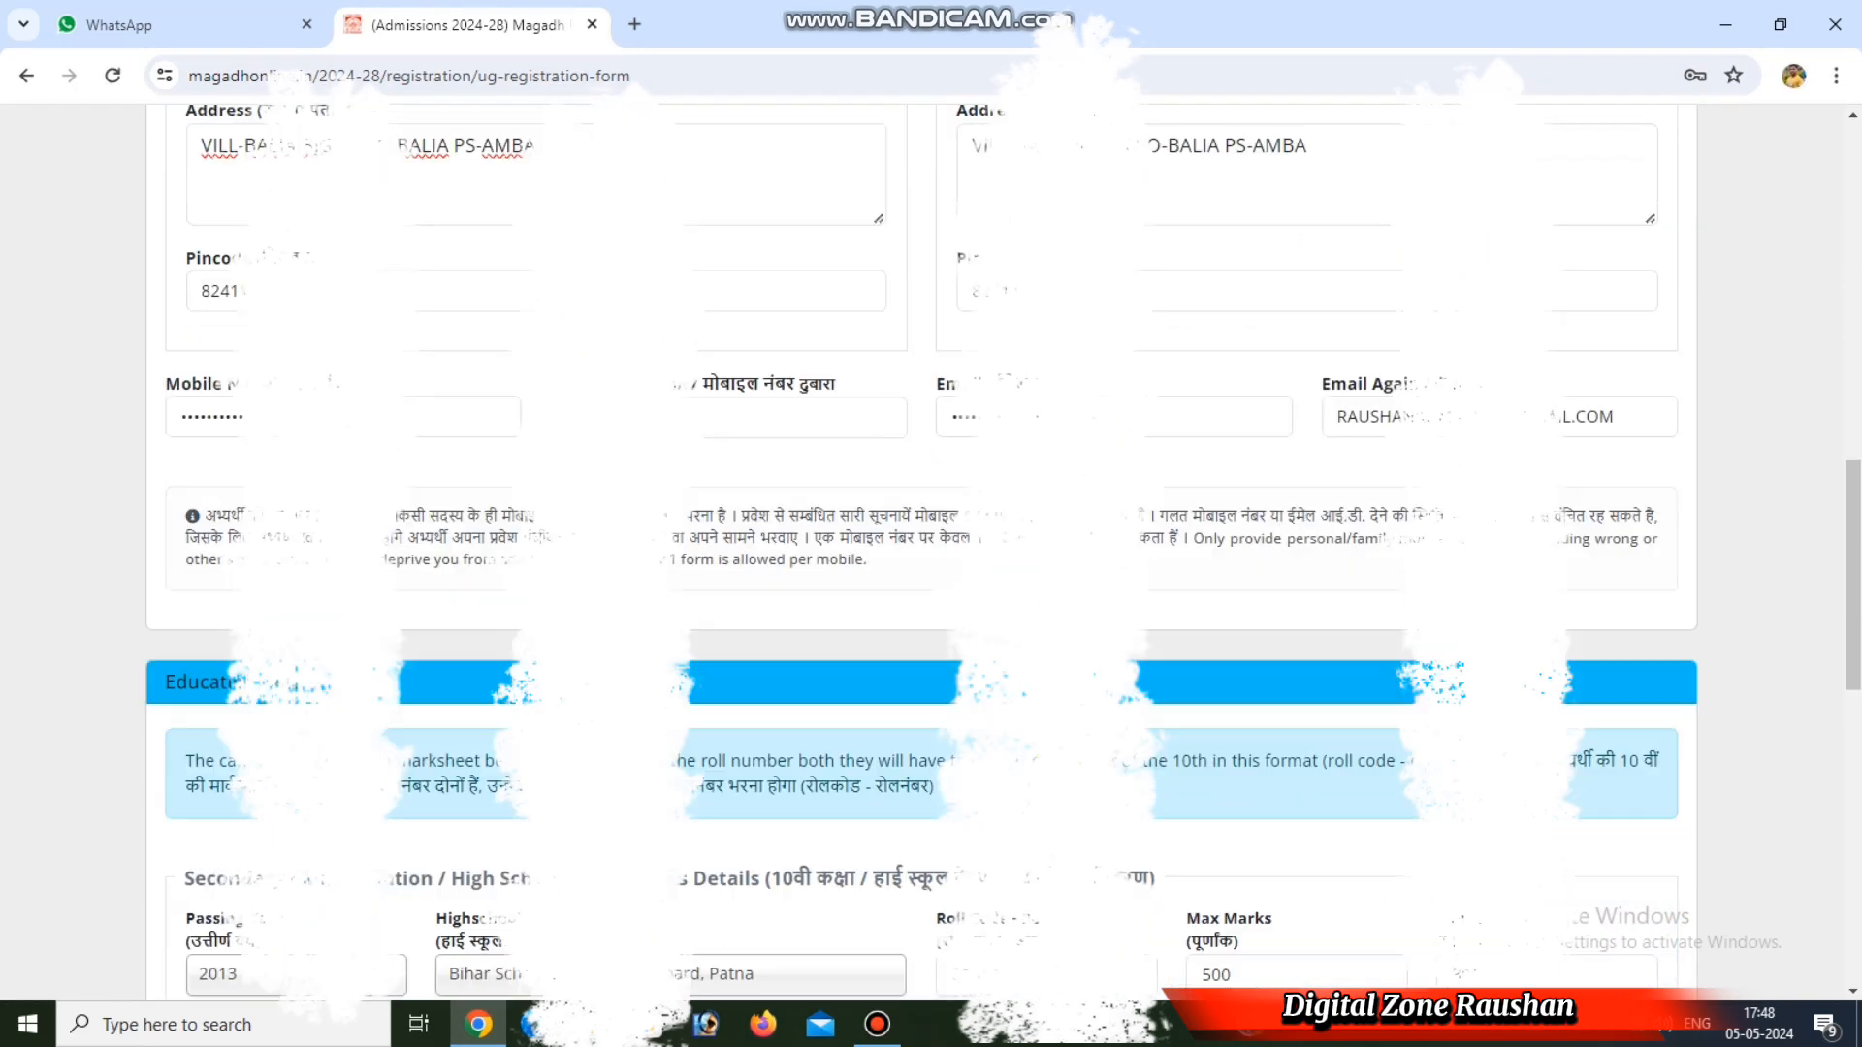
{"action": "scroll", "coordinate": [904, 635], "scroll_direction": "down", "scroll_amount": 4}
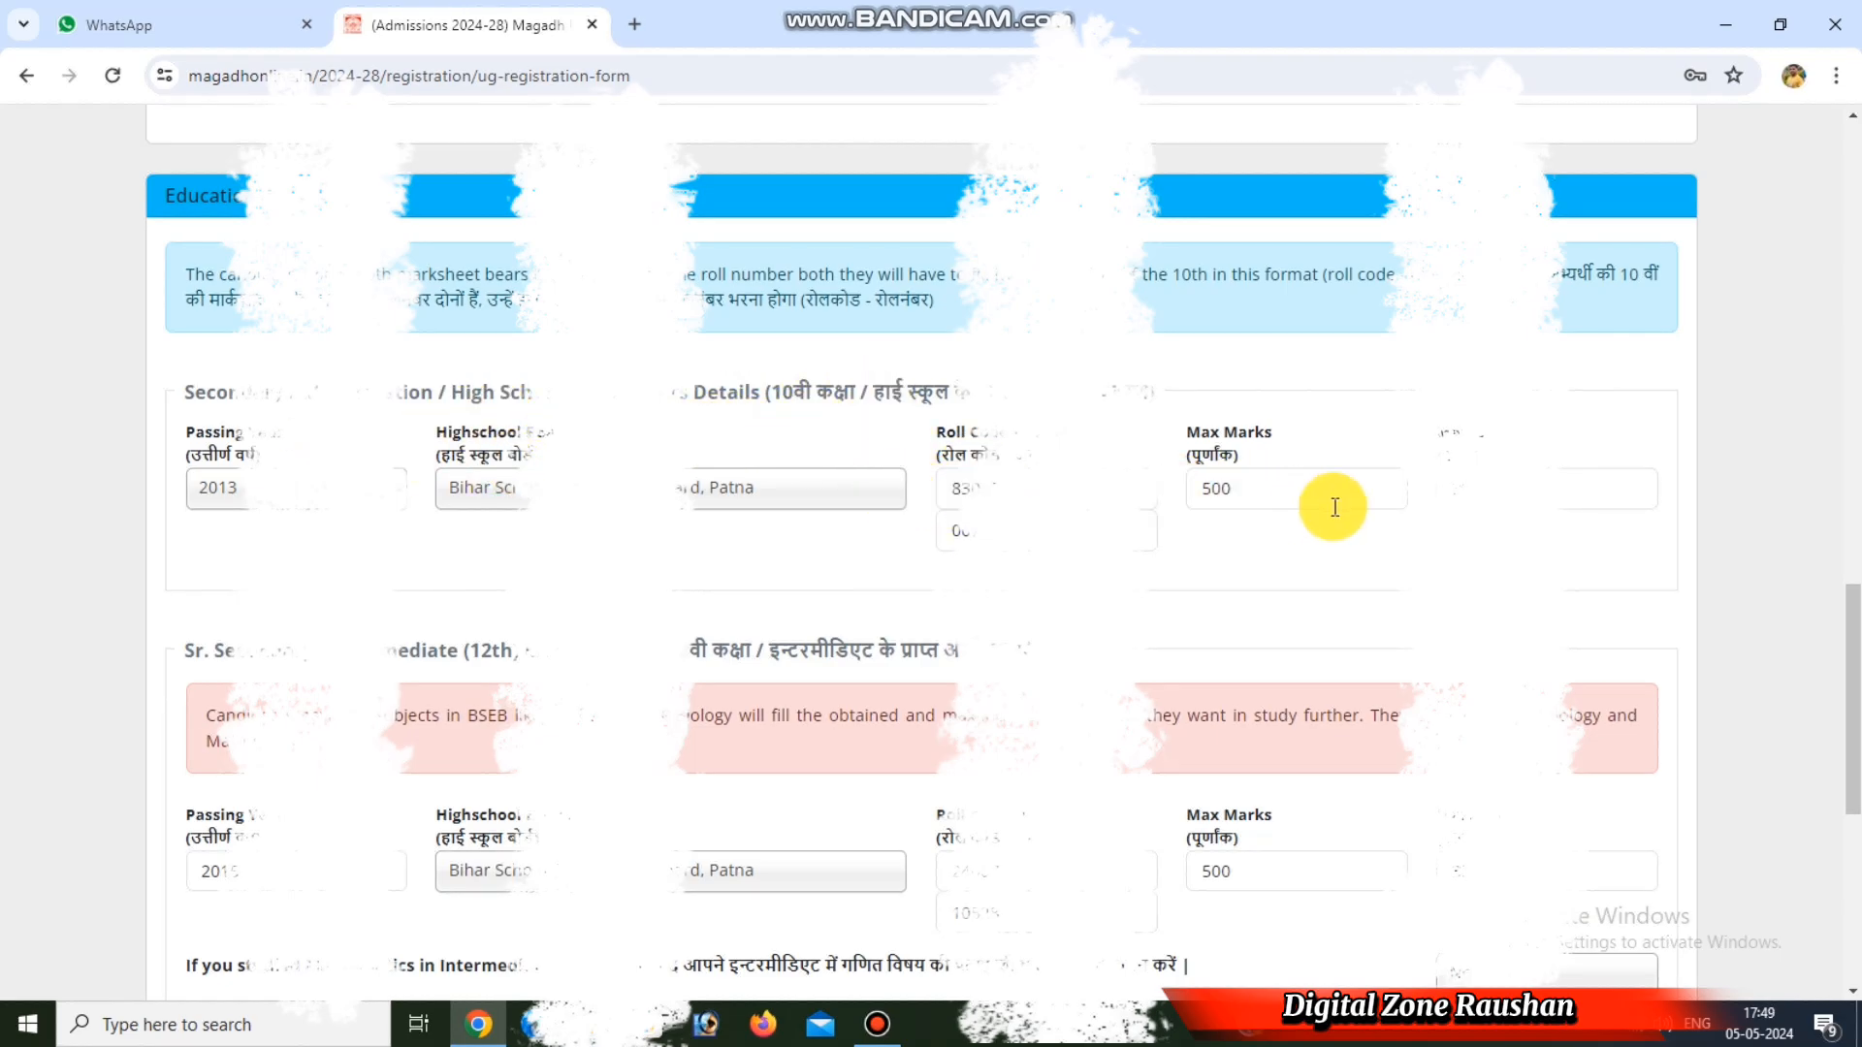
{"action": "scroll", "coordinate": [1162, 524], "scroll_direction": "down", "scroll_amount": 3}
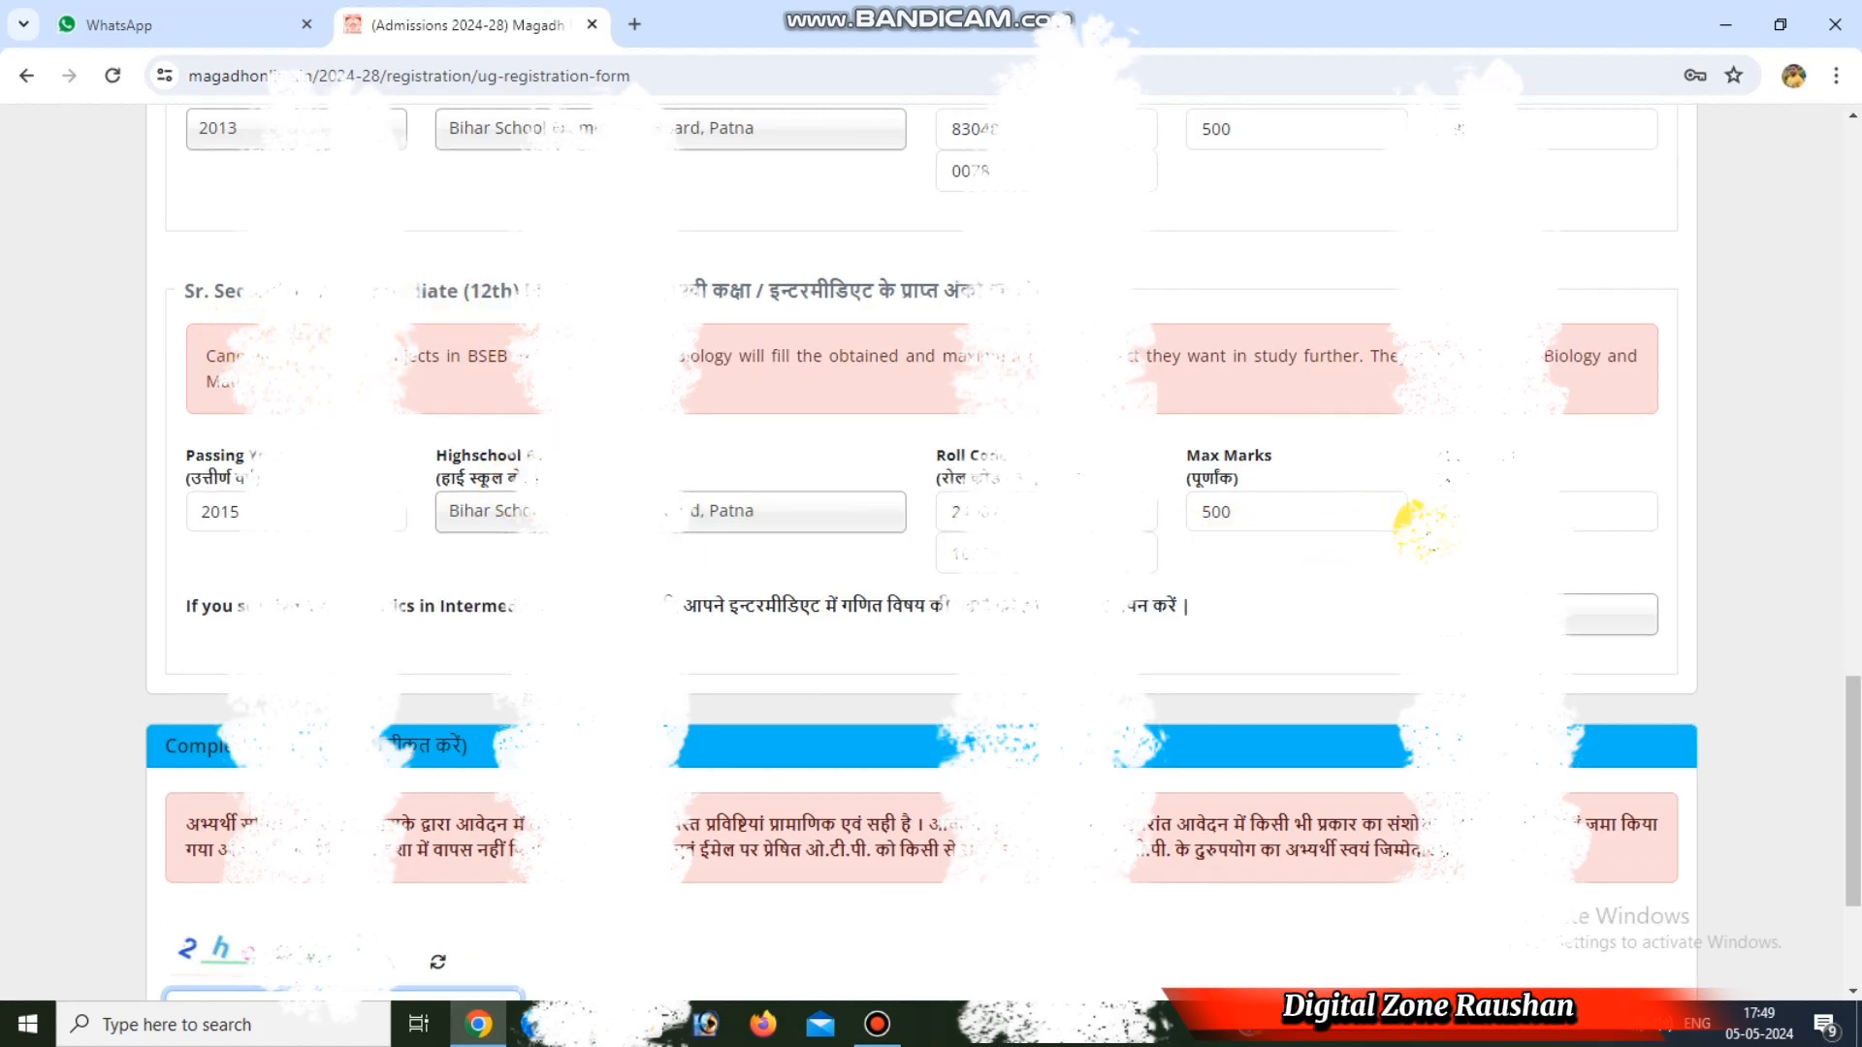
{"action": "scroll", "coordinate": [1205, 551], "scroll_direction": "down", "scroll_amount": 3}
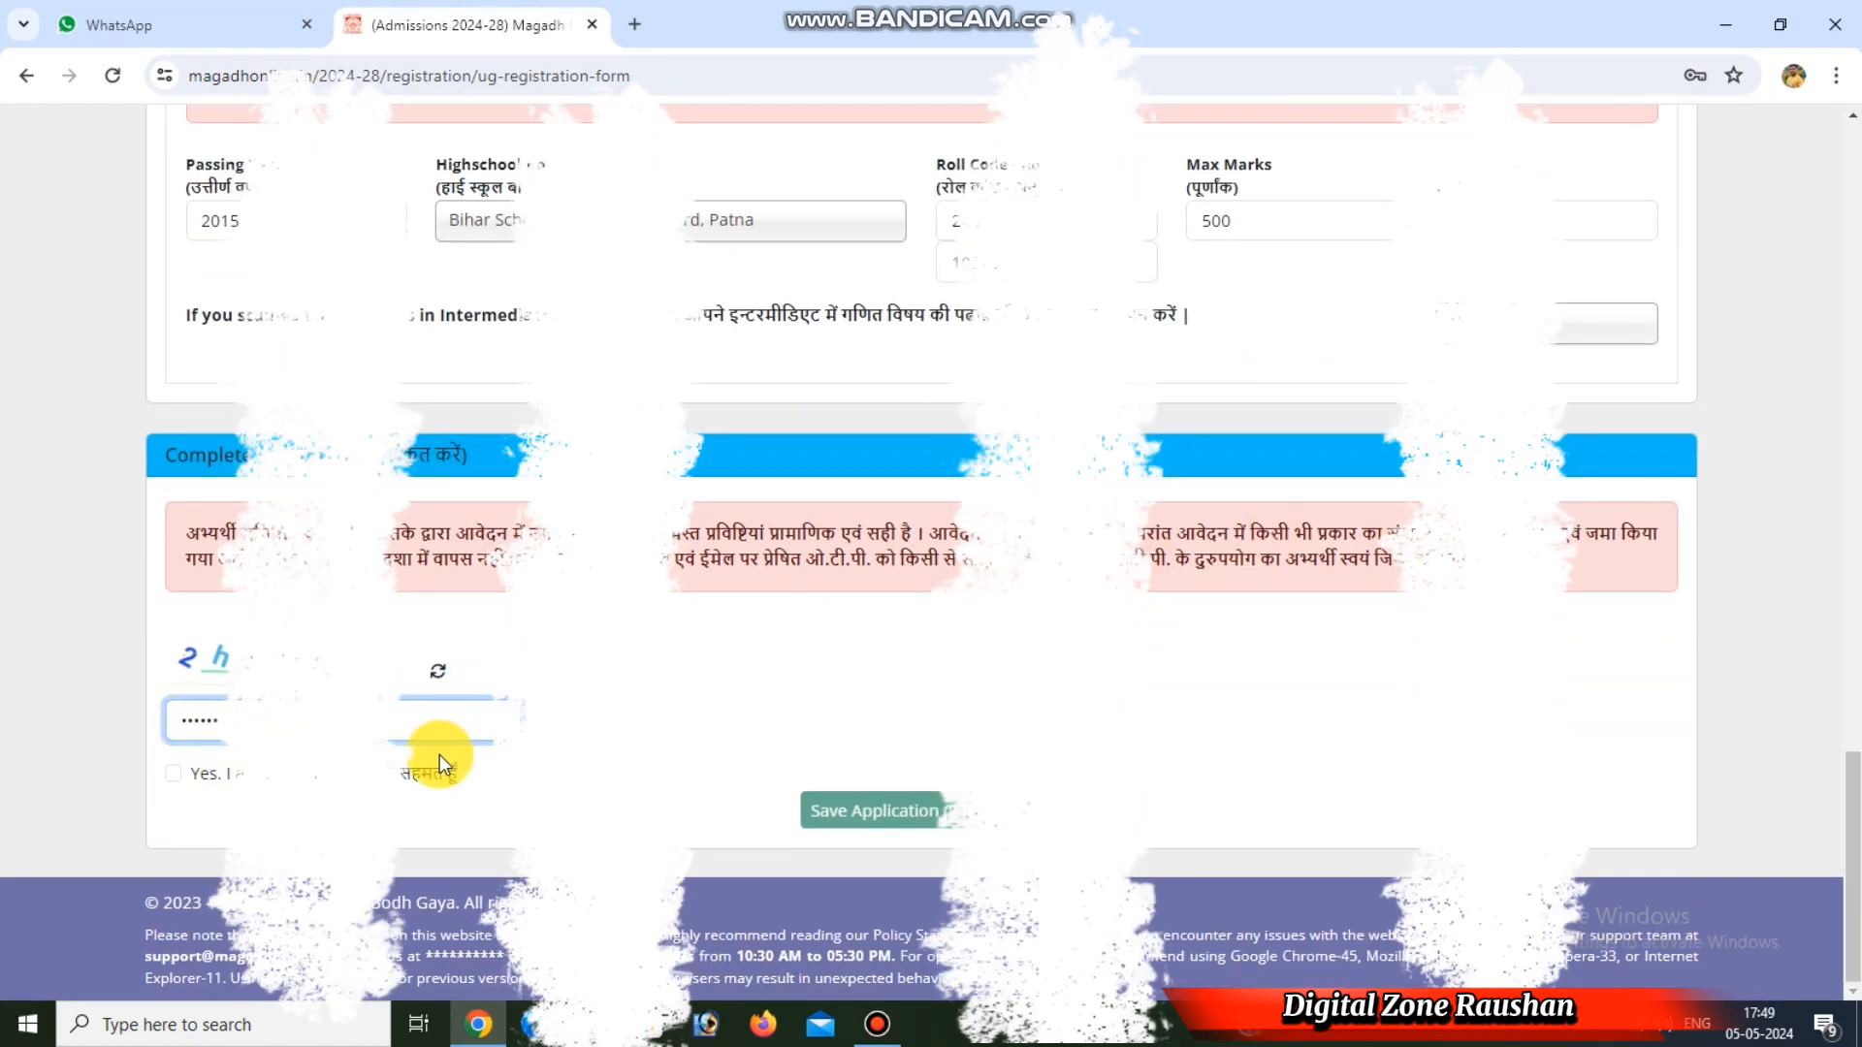
{"action": "left_click", "coordinate": [173, 774]}
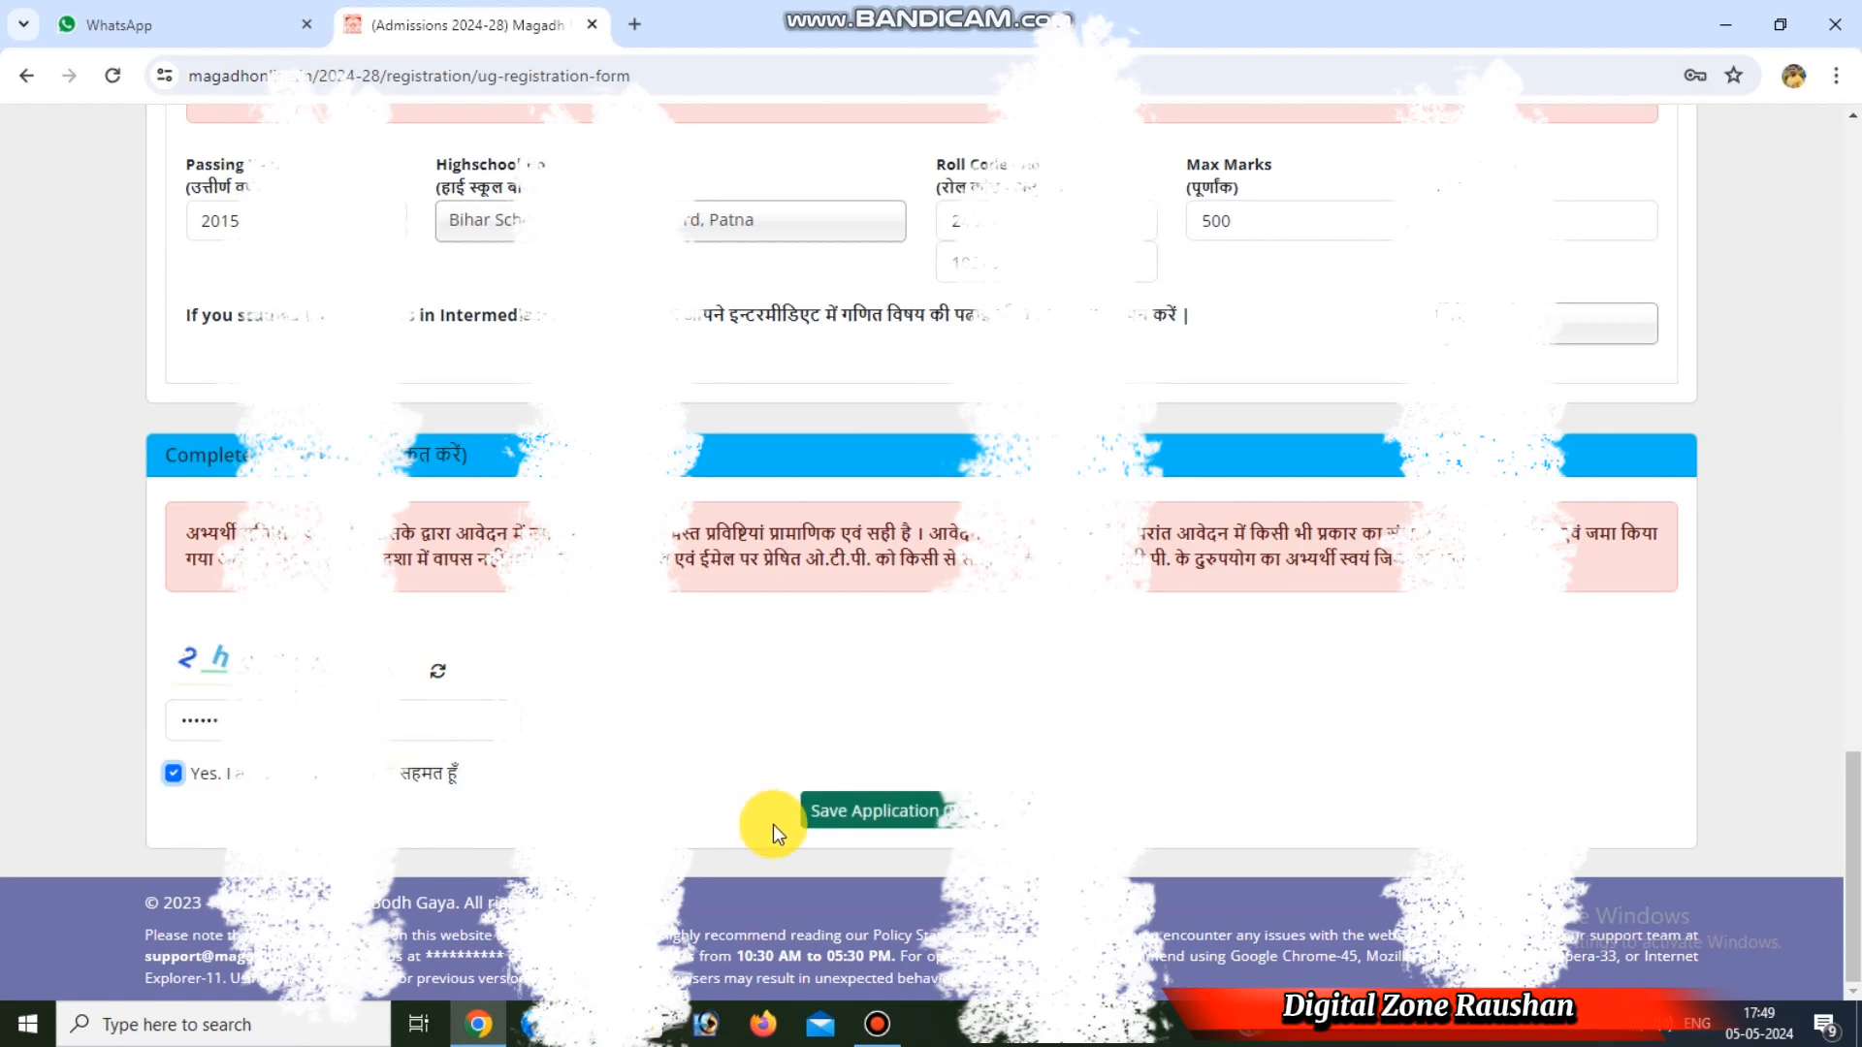
{"action": "left_click", "coordinate": [884, 815]}
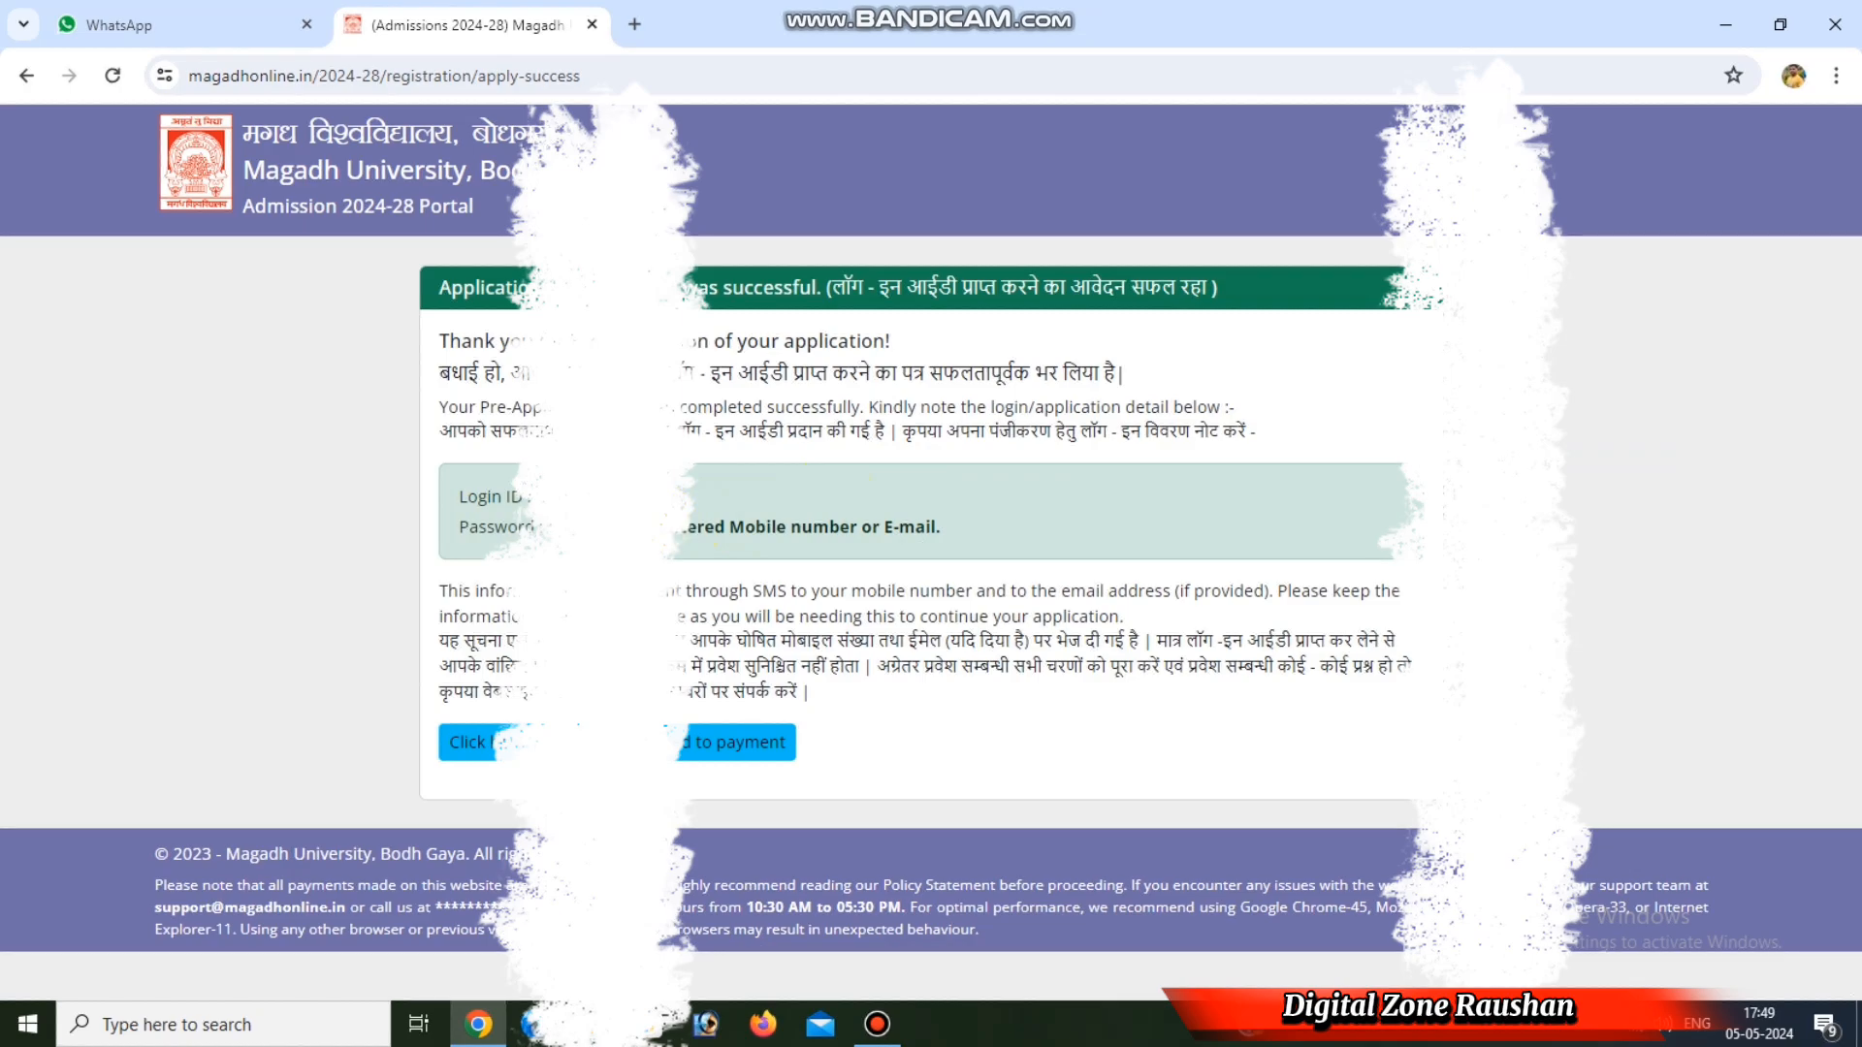
Copy the new login ID and go on to the applicant login page for payment
{"action": "right_click", "coordinate": [645, 497]}
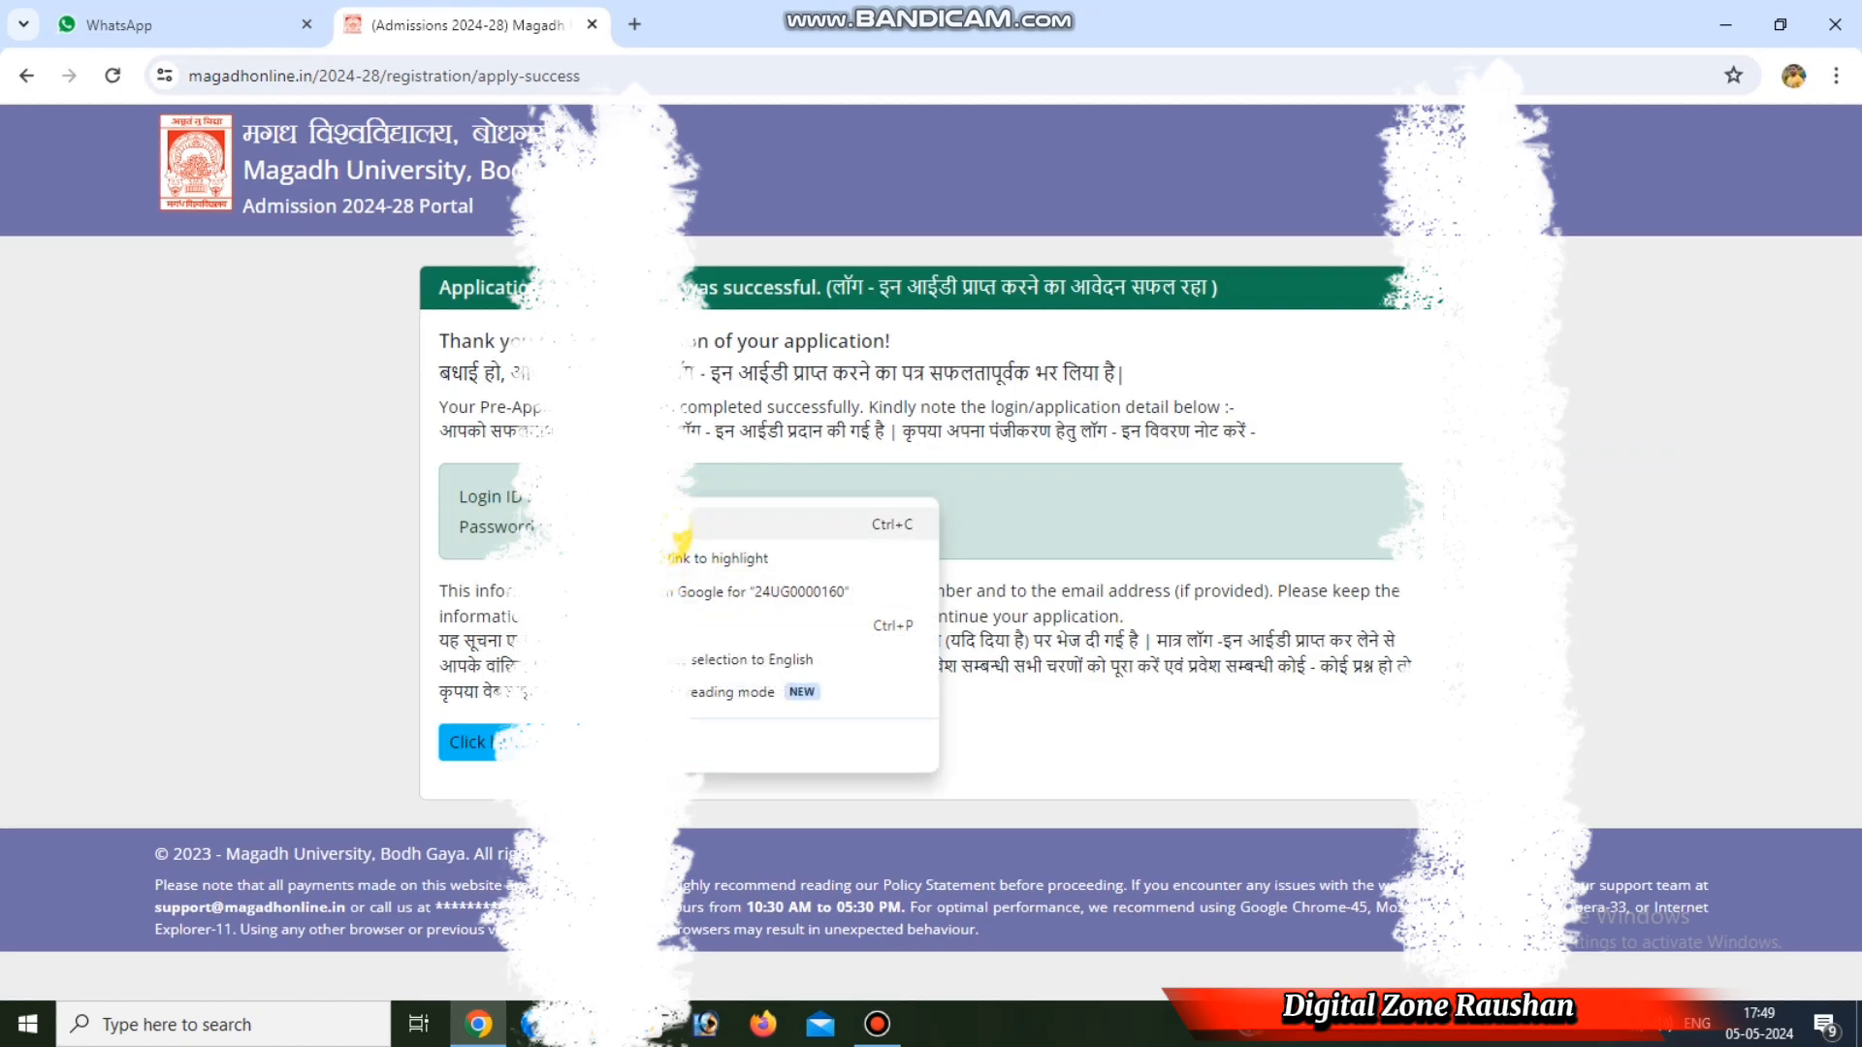
{"action": "left_click", "coordinate": [693, 526]}
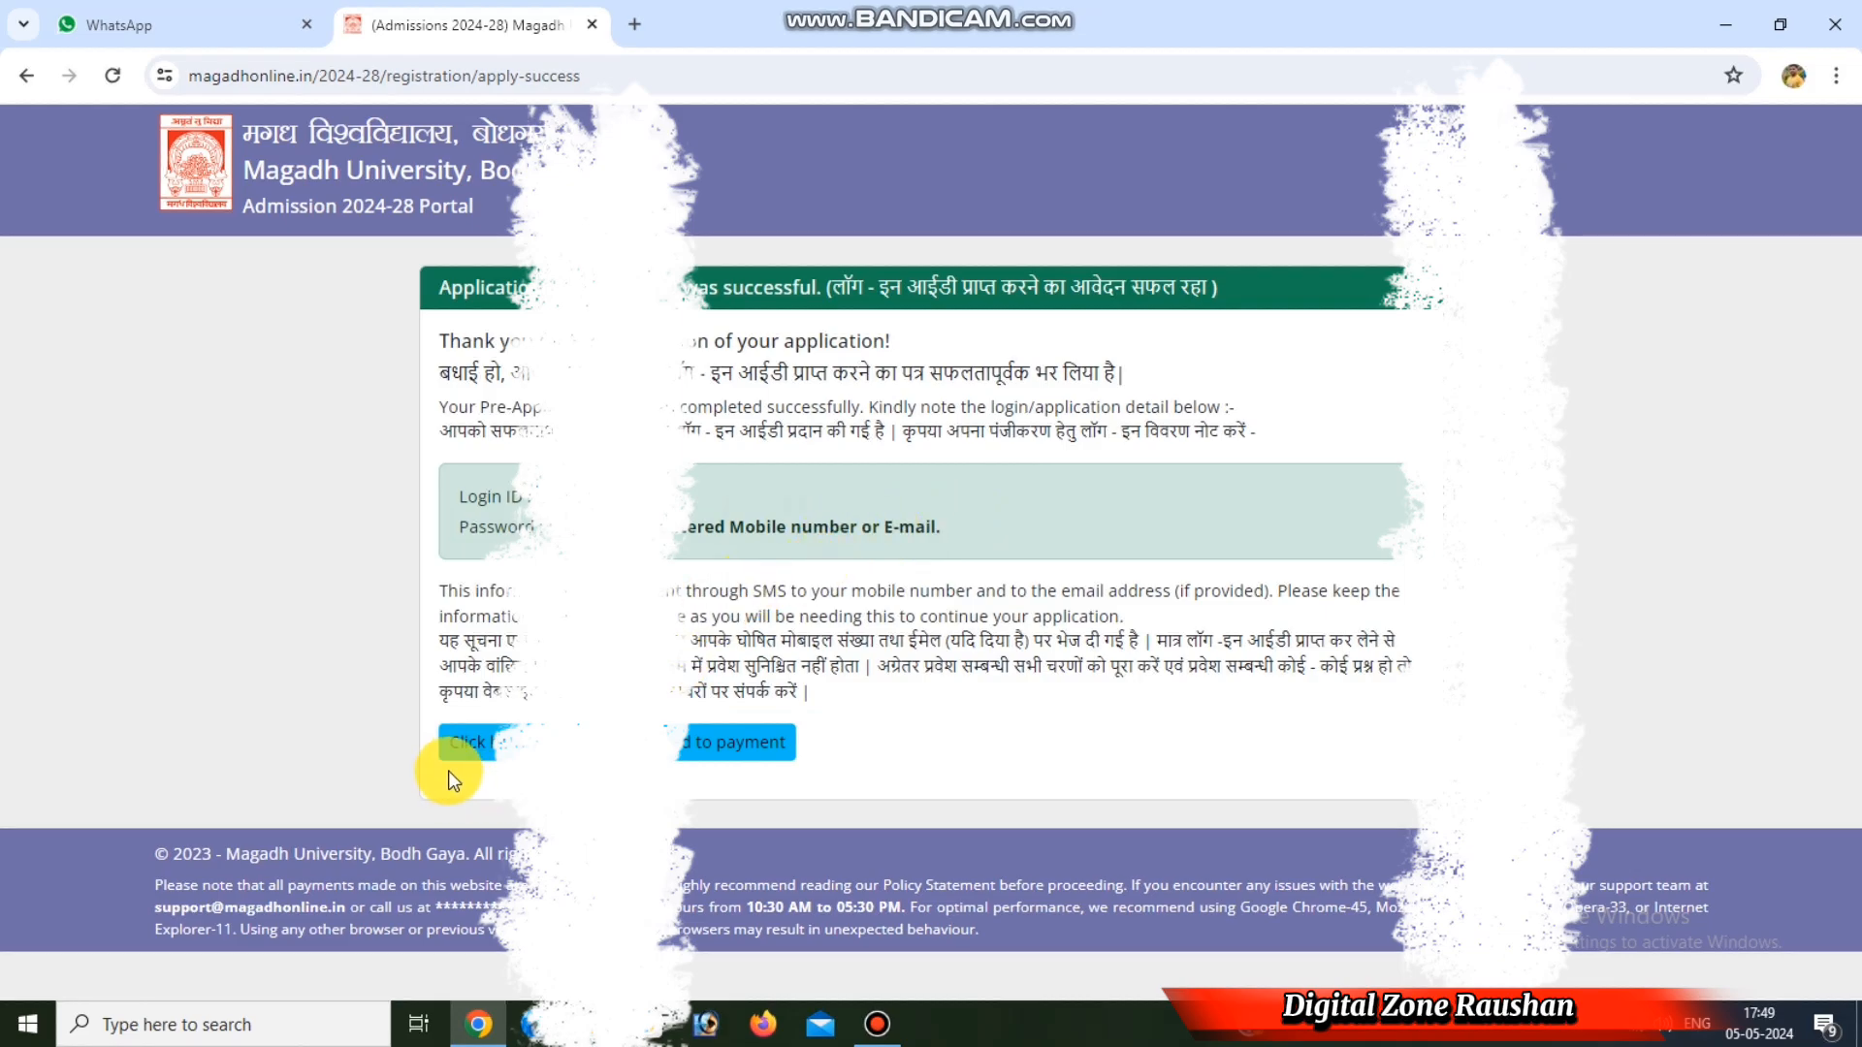
{"action": "left_click", "coordinate": [684, 755]}
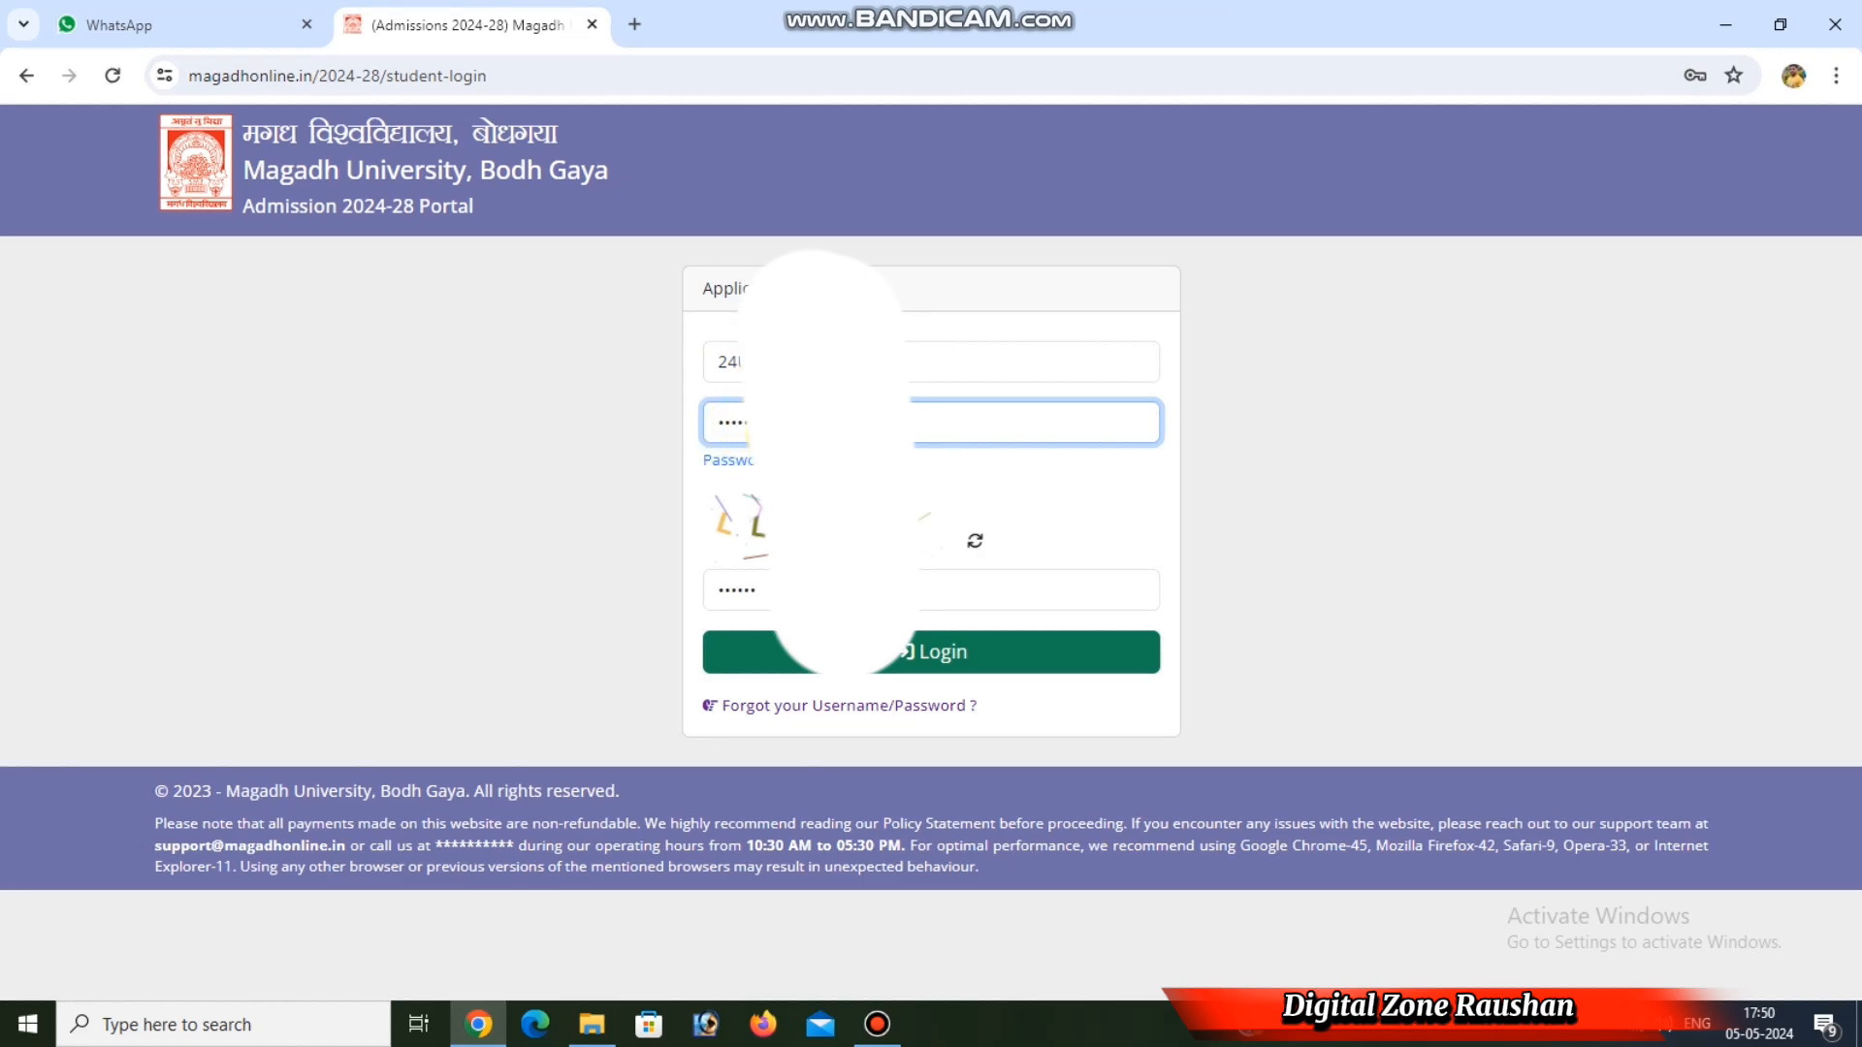
Write out the account password in a new tab's Google search box and select its numeric part
{"action": "left_click", "coordinate": [637, 25]}
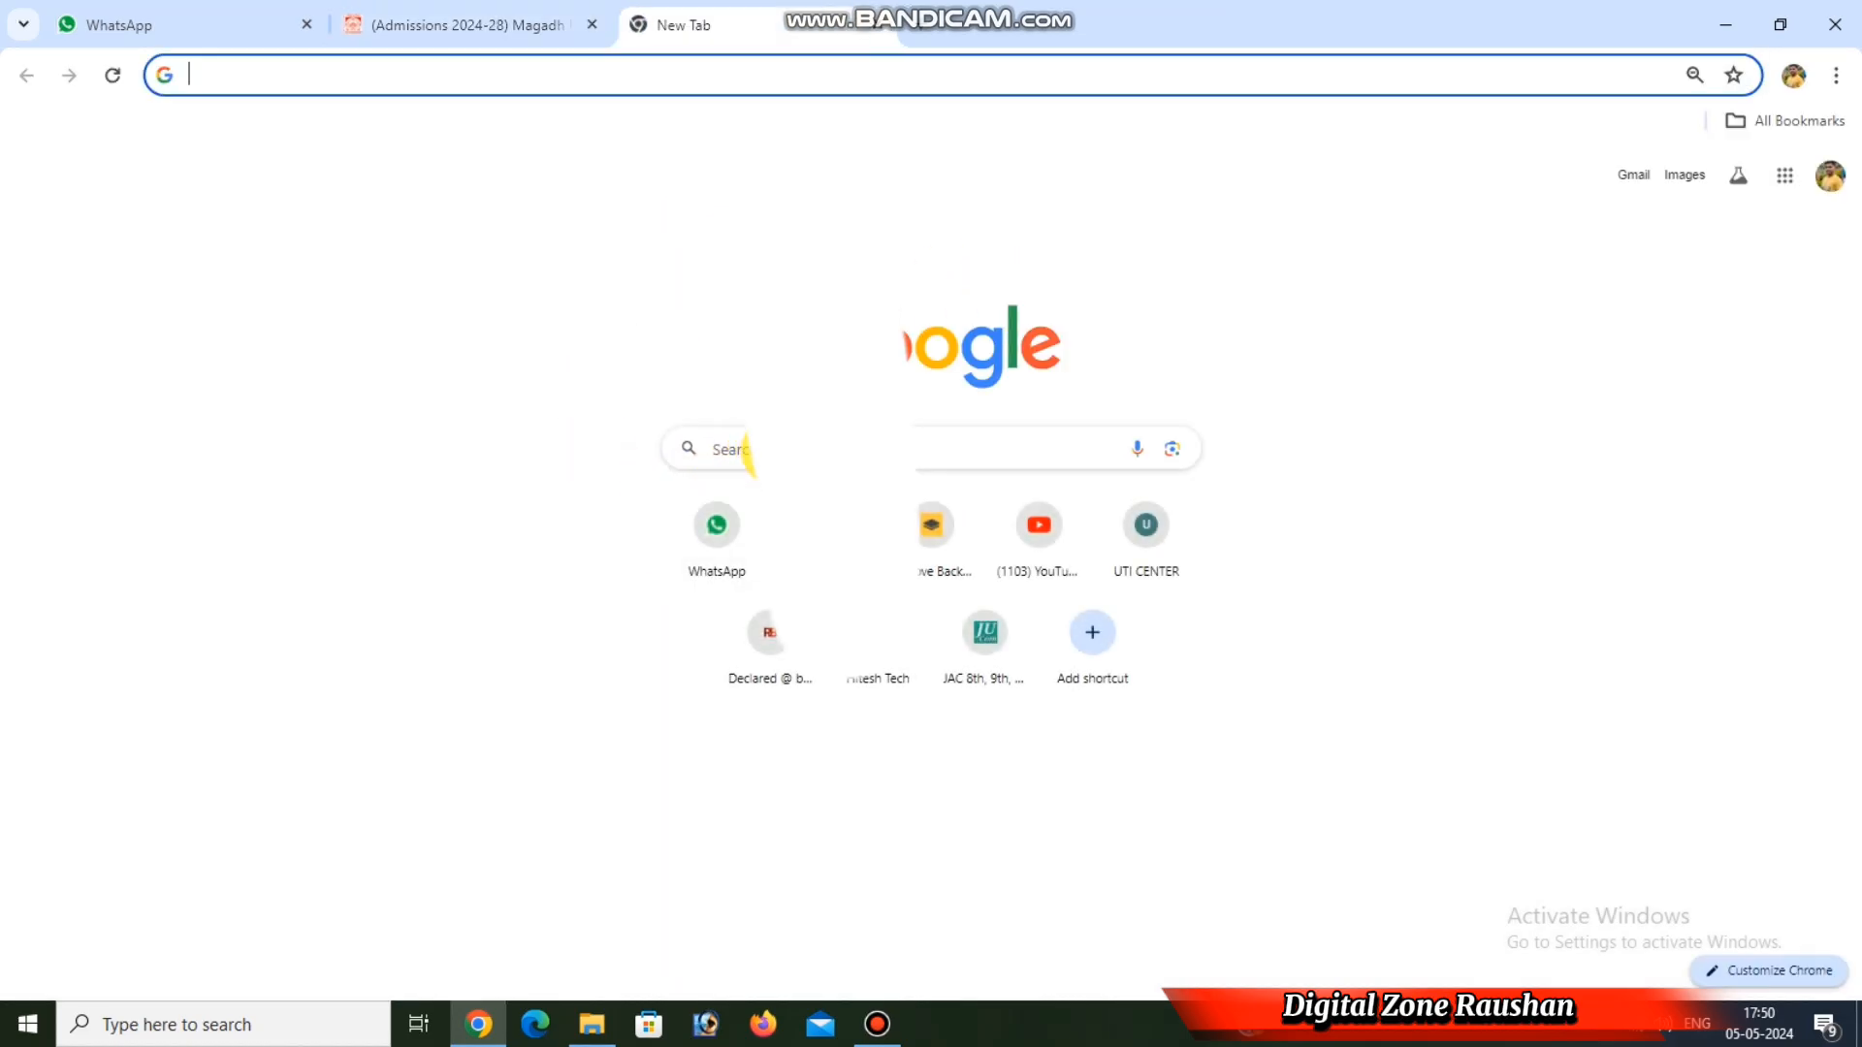
{"action": "left_click", "coordinate": [743, 449]}
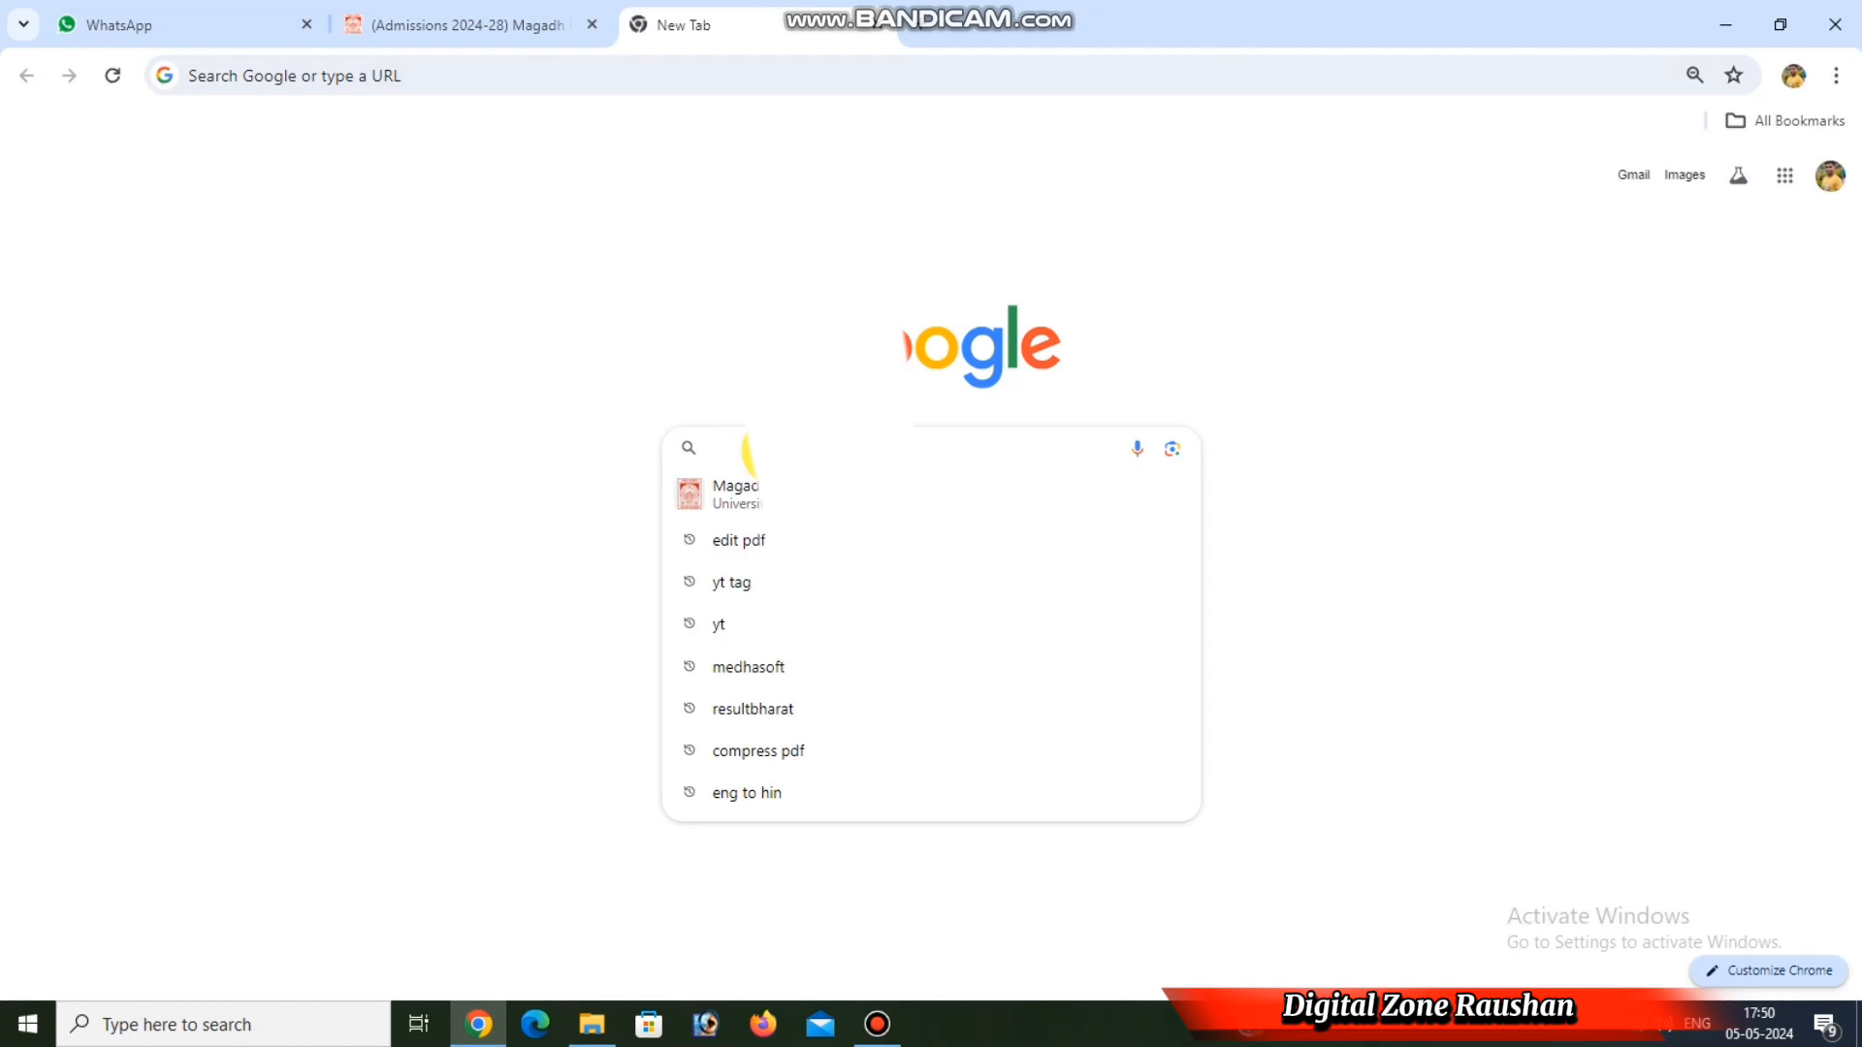
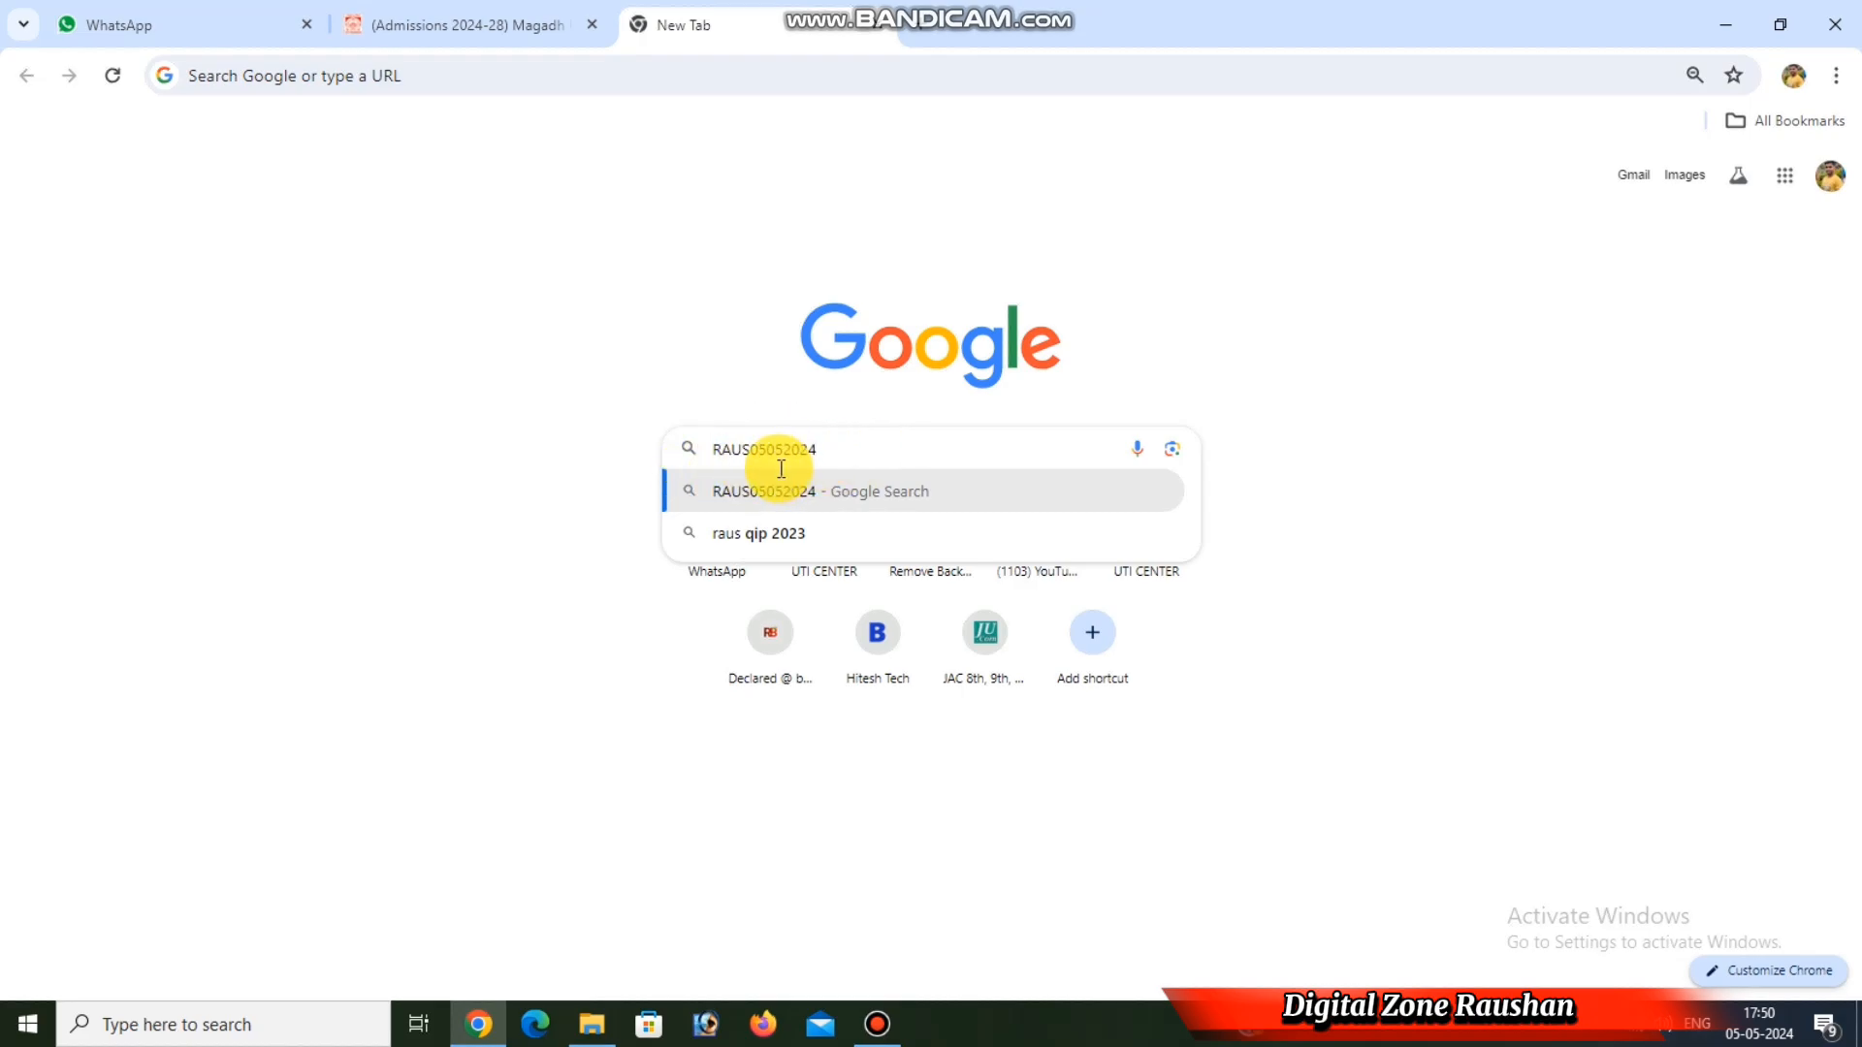
{"action": "left_click_drag", "start_coordinate": [750, 449], "coordinate": [869, 446]}
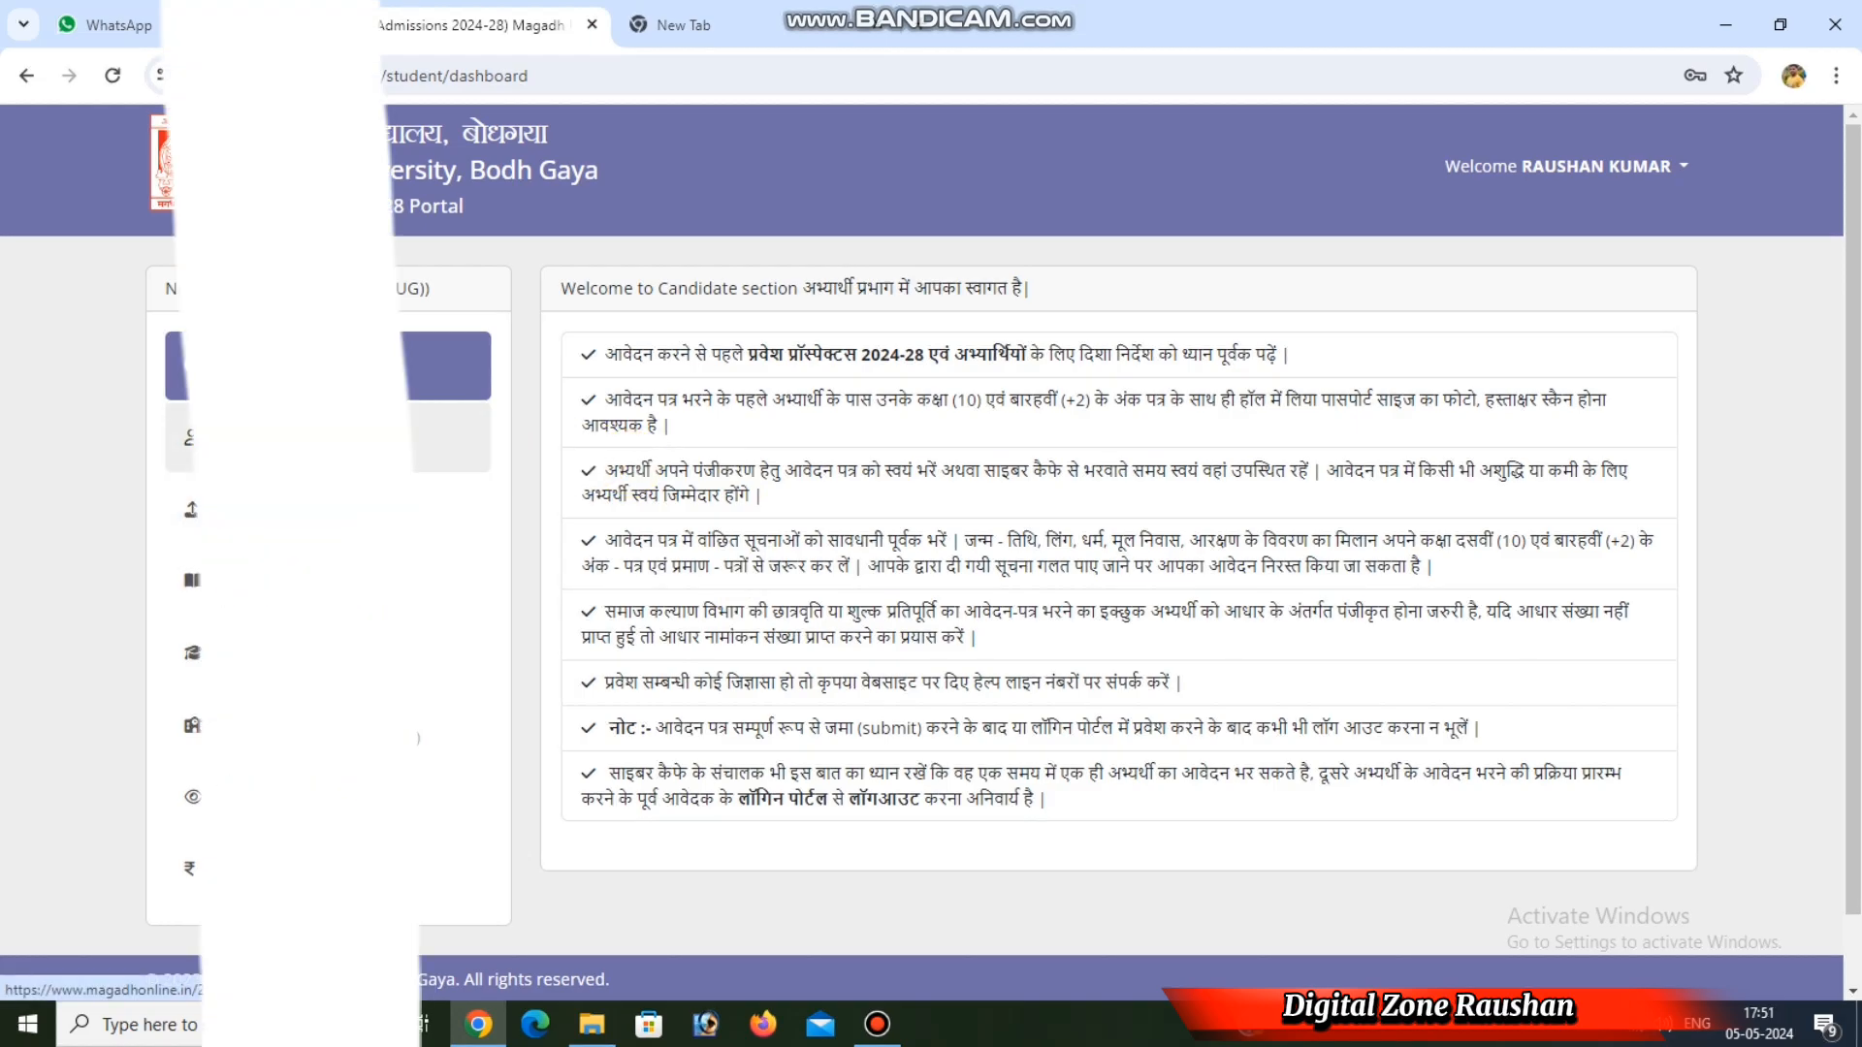
Open the profile update page and look over the profile form
{"action": "left_click", "coordinate": [310, 444]}
{"action": "scroll", "coordinate": [585, 562], "scroll_direction": "down", "scroll_amount": 10}
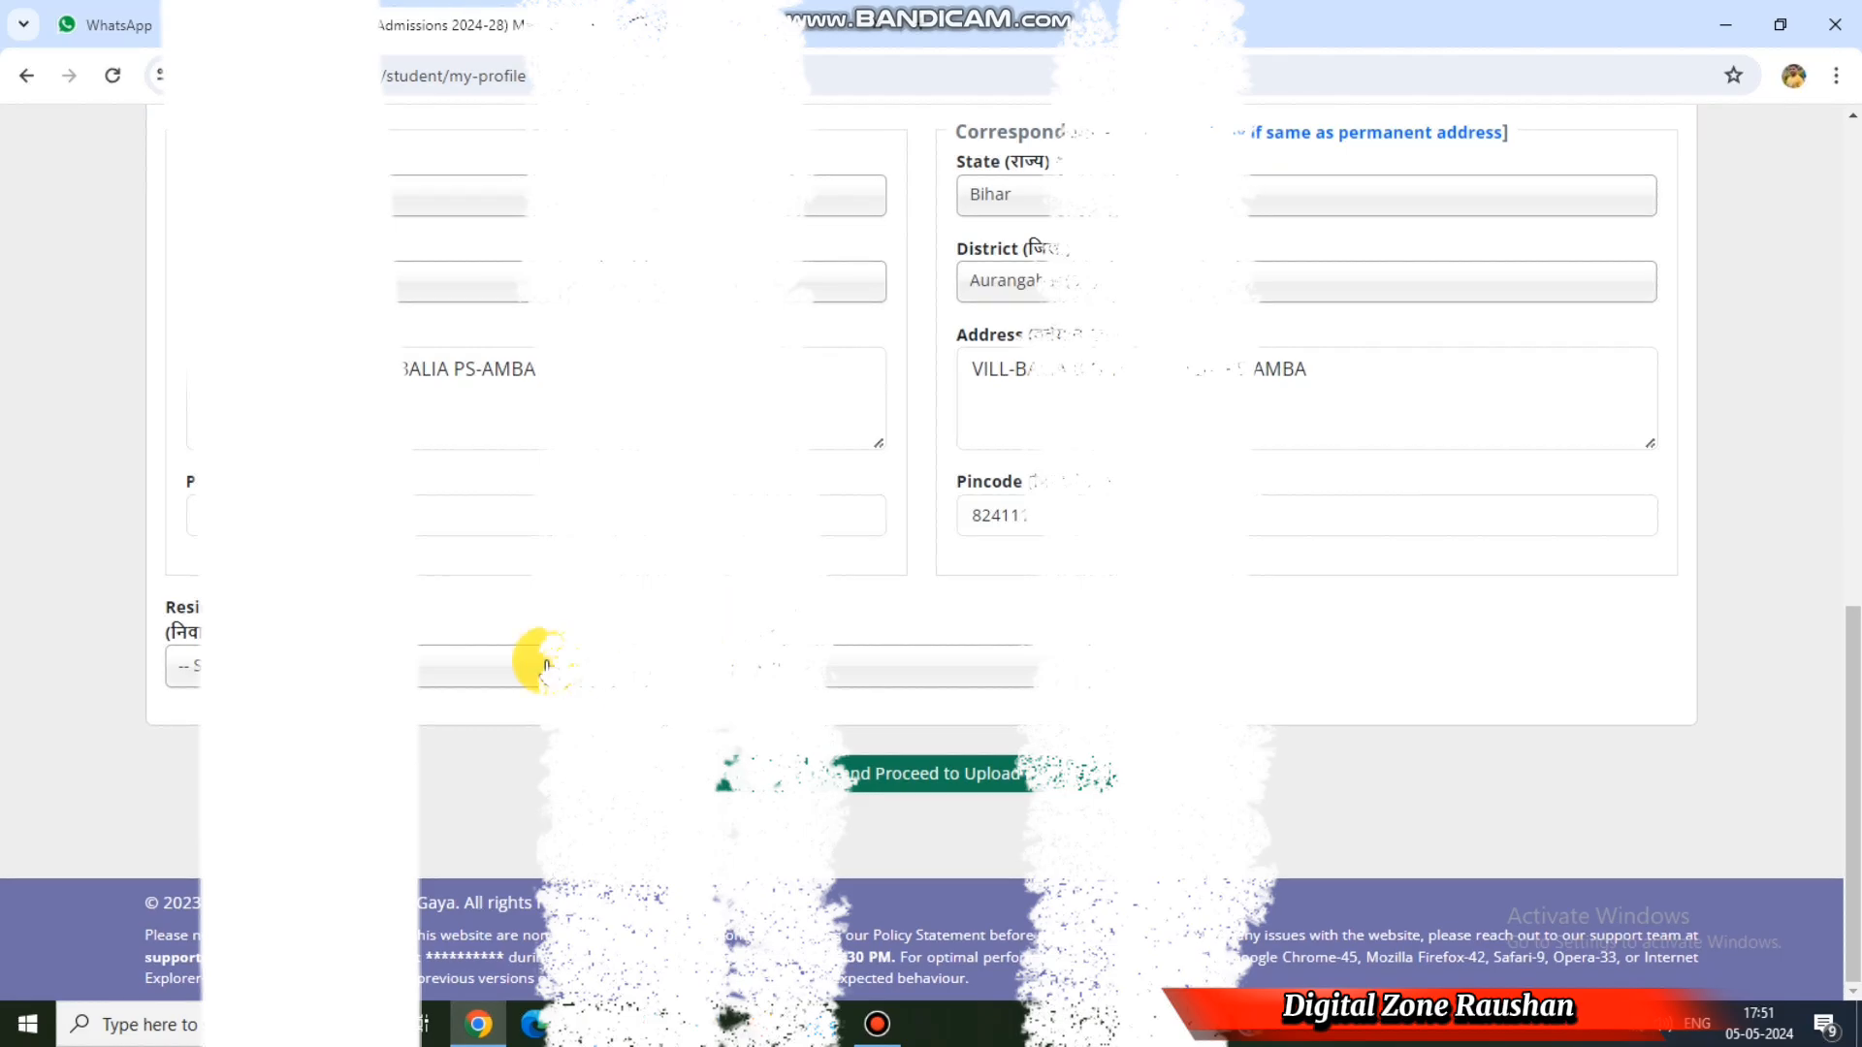
{"action": "scroll", "coordinate": [533, 652], "scroll_direction": "up", "scroll_amount": 5}
{"action": "scroll", "coordinate": [981, 432], "scroll_direction": "up", "scroll_amount": 3}
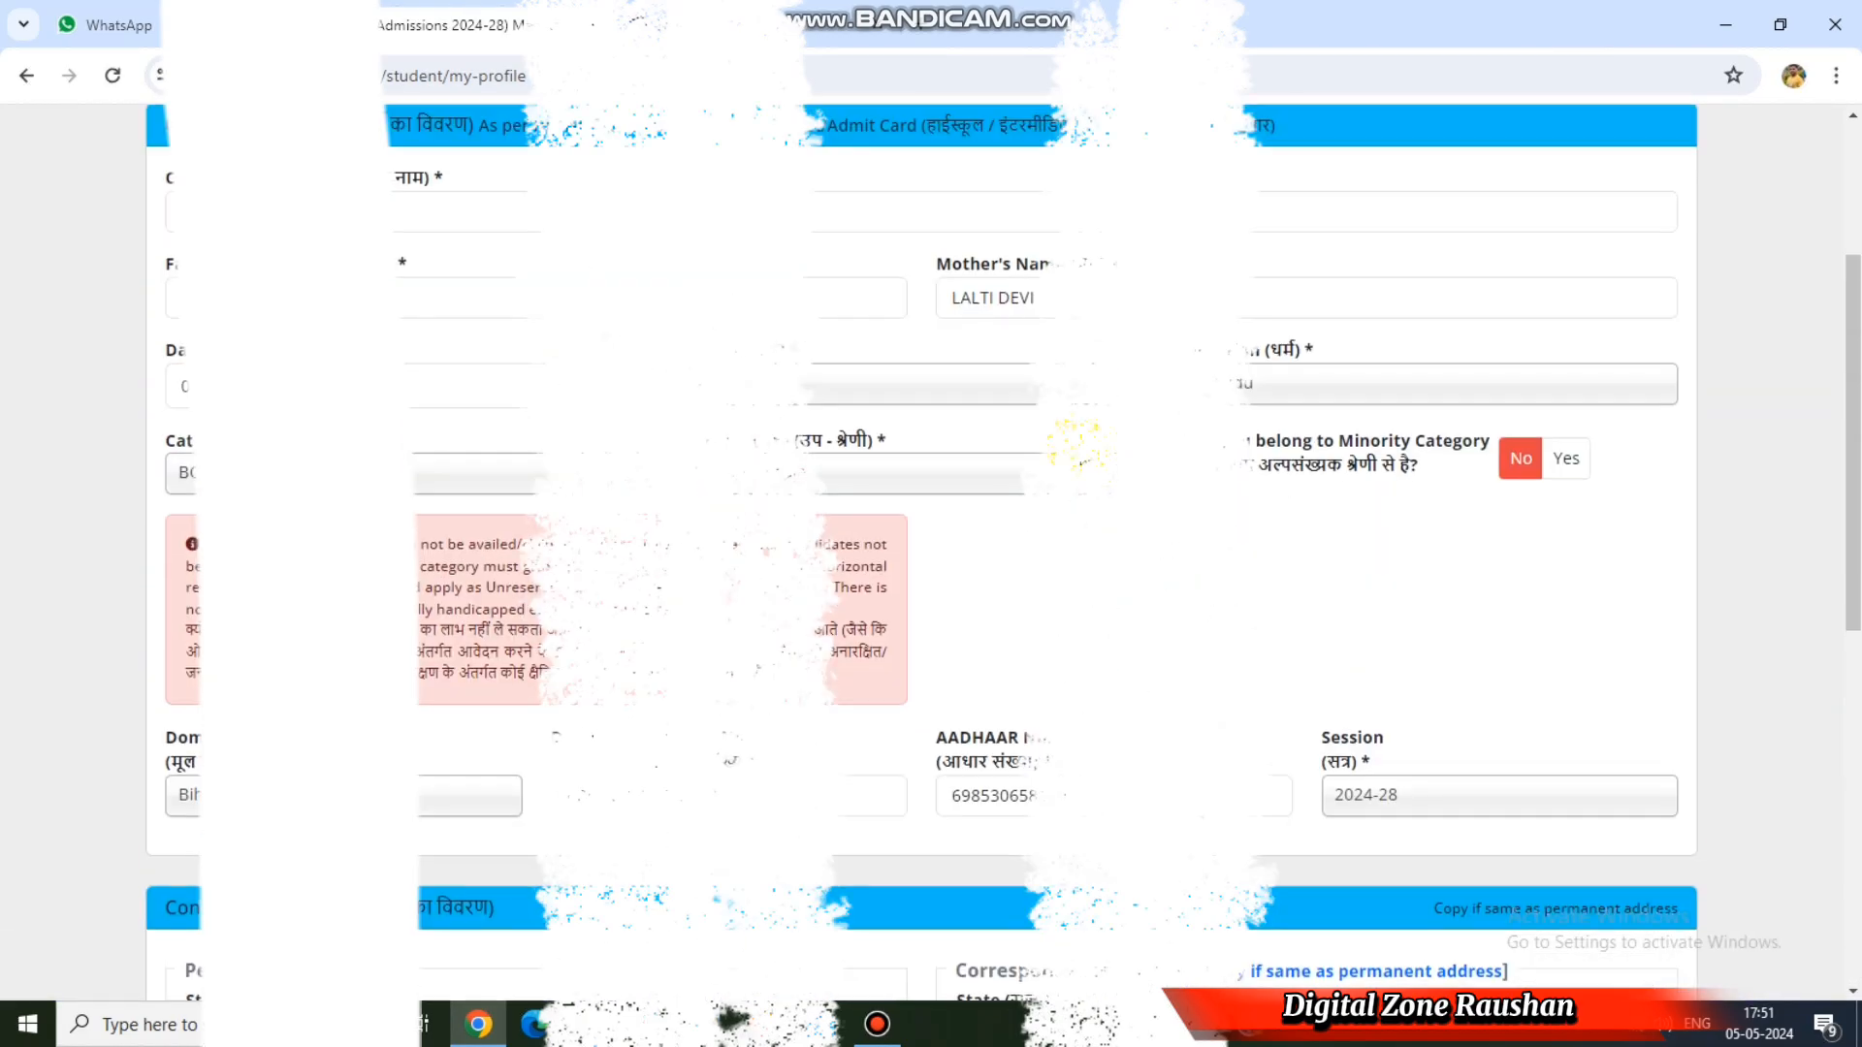
{"action": "scroll", "coordinate": [980, 432], "scroll_direction": "down", "scroll_amount": 8}
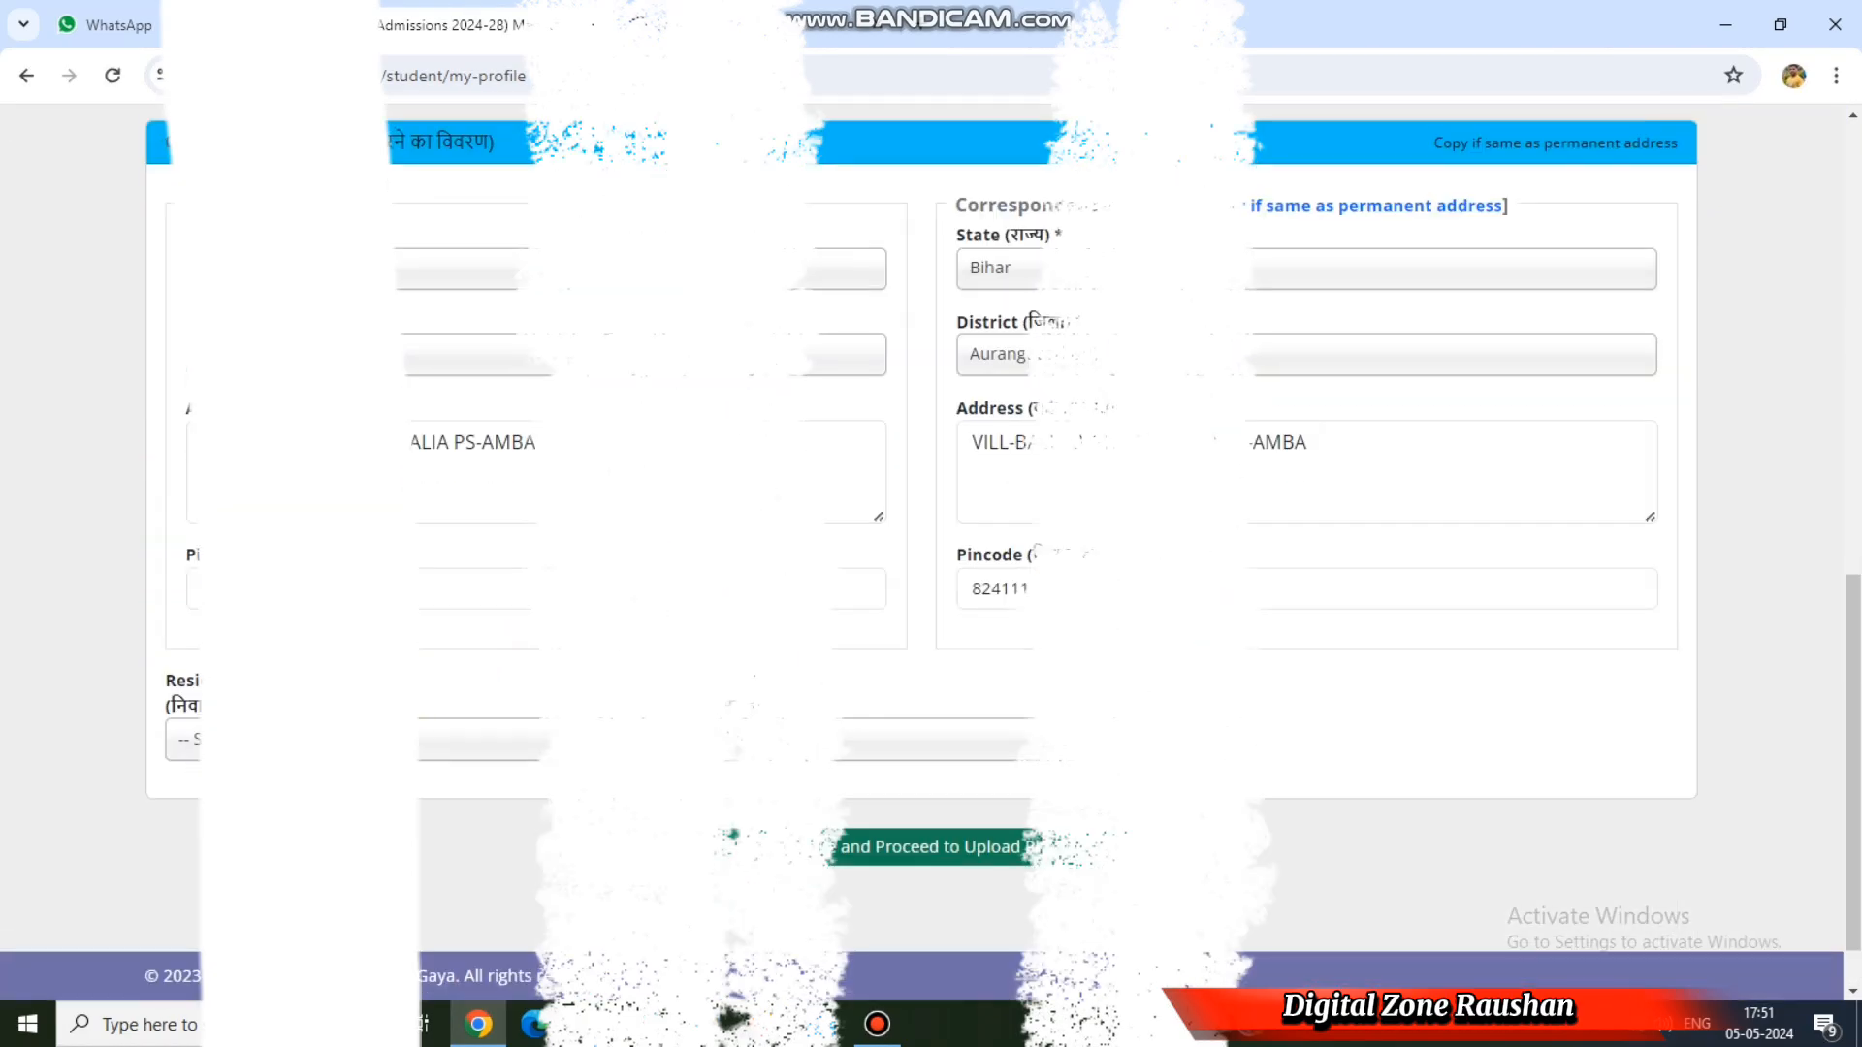
Set residence type to Rural and fill in the dropdown beside it
{"action": "left_click", "coordinate": [330, 740]}
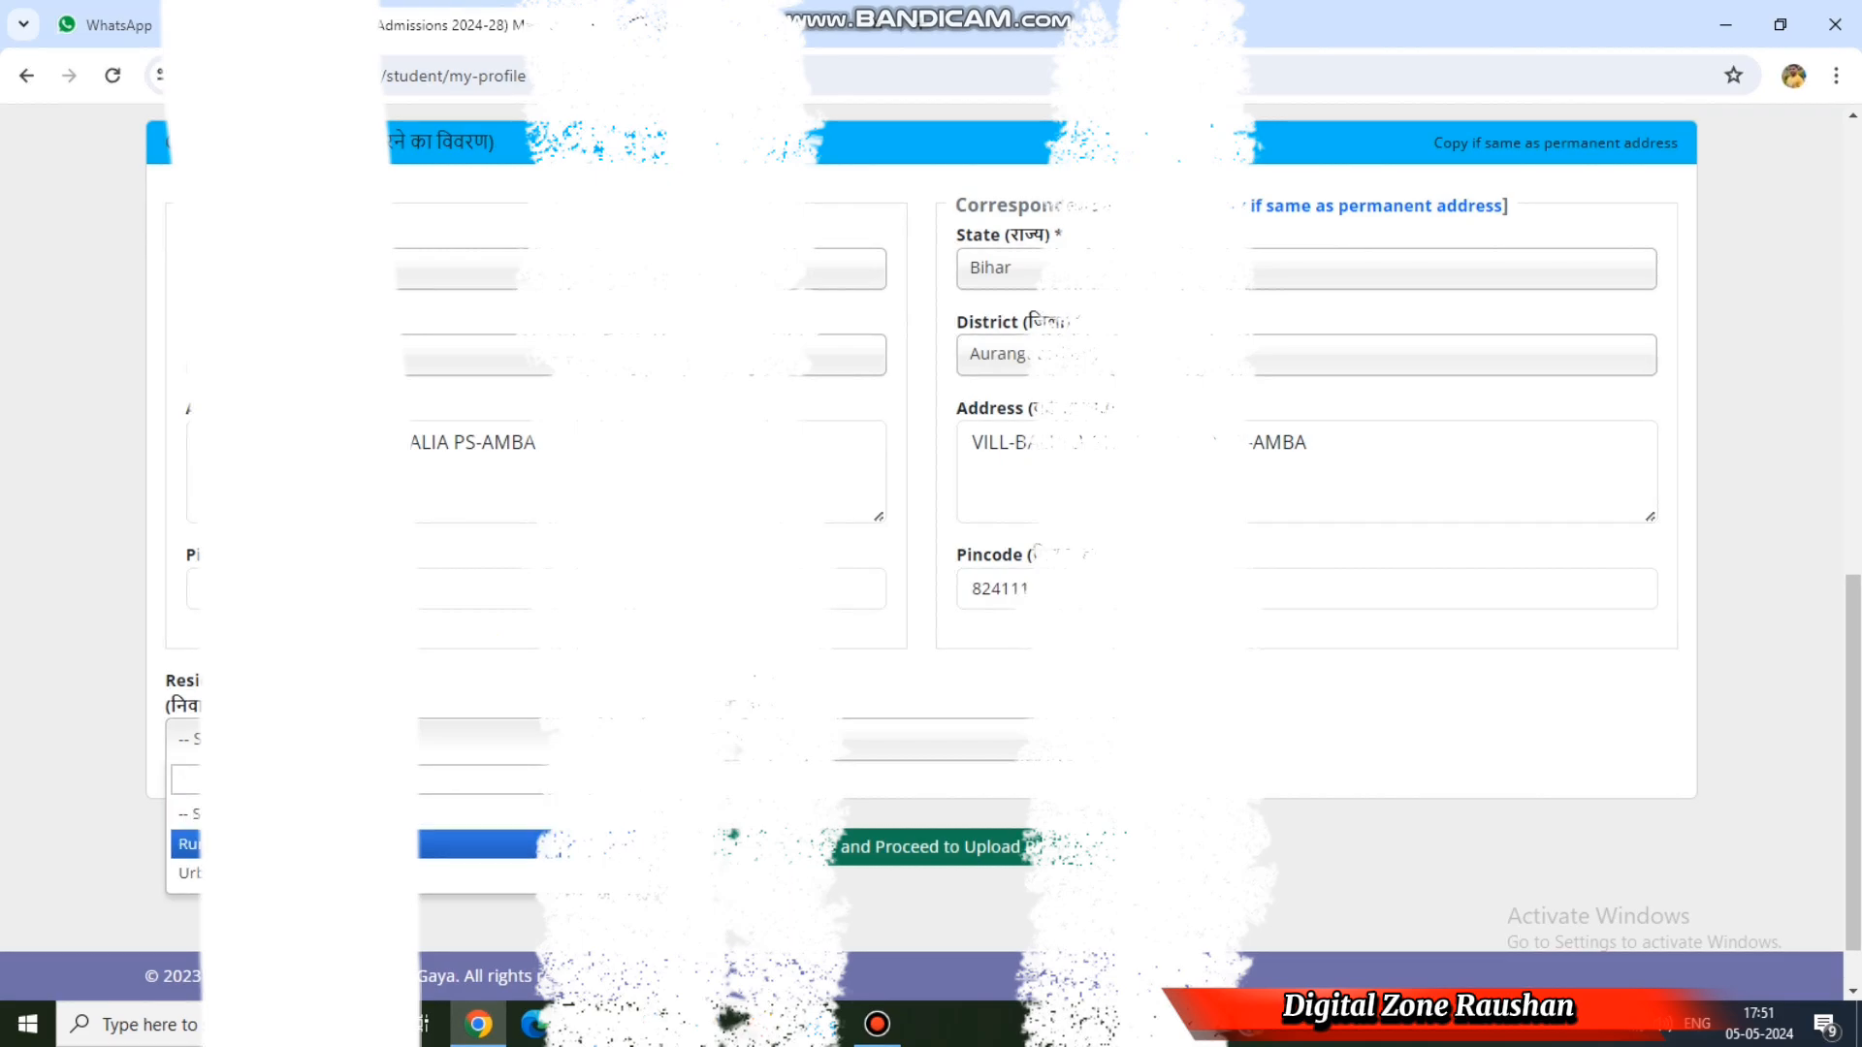
{"action": "left_click", "coordinate": [310, 844]}
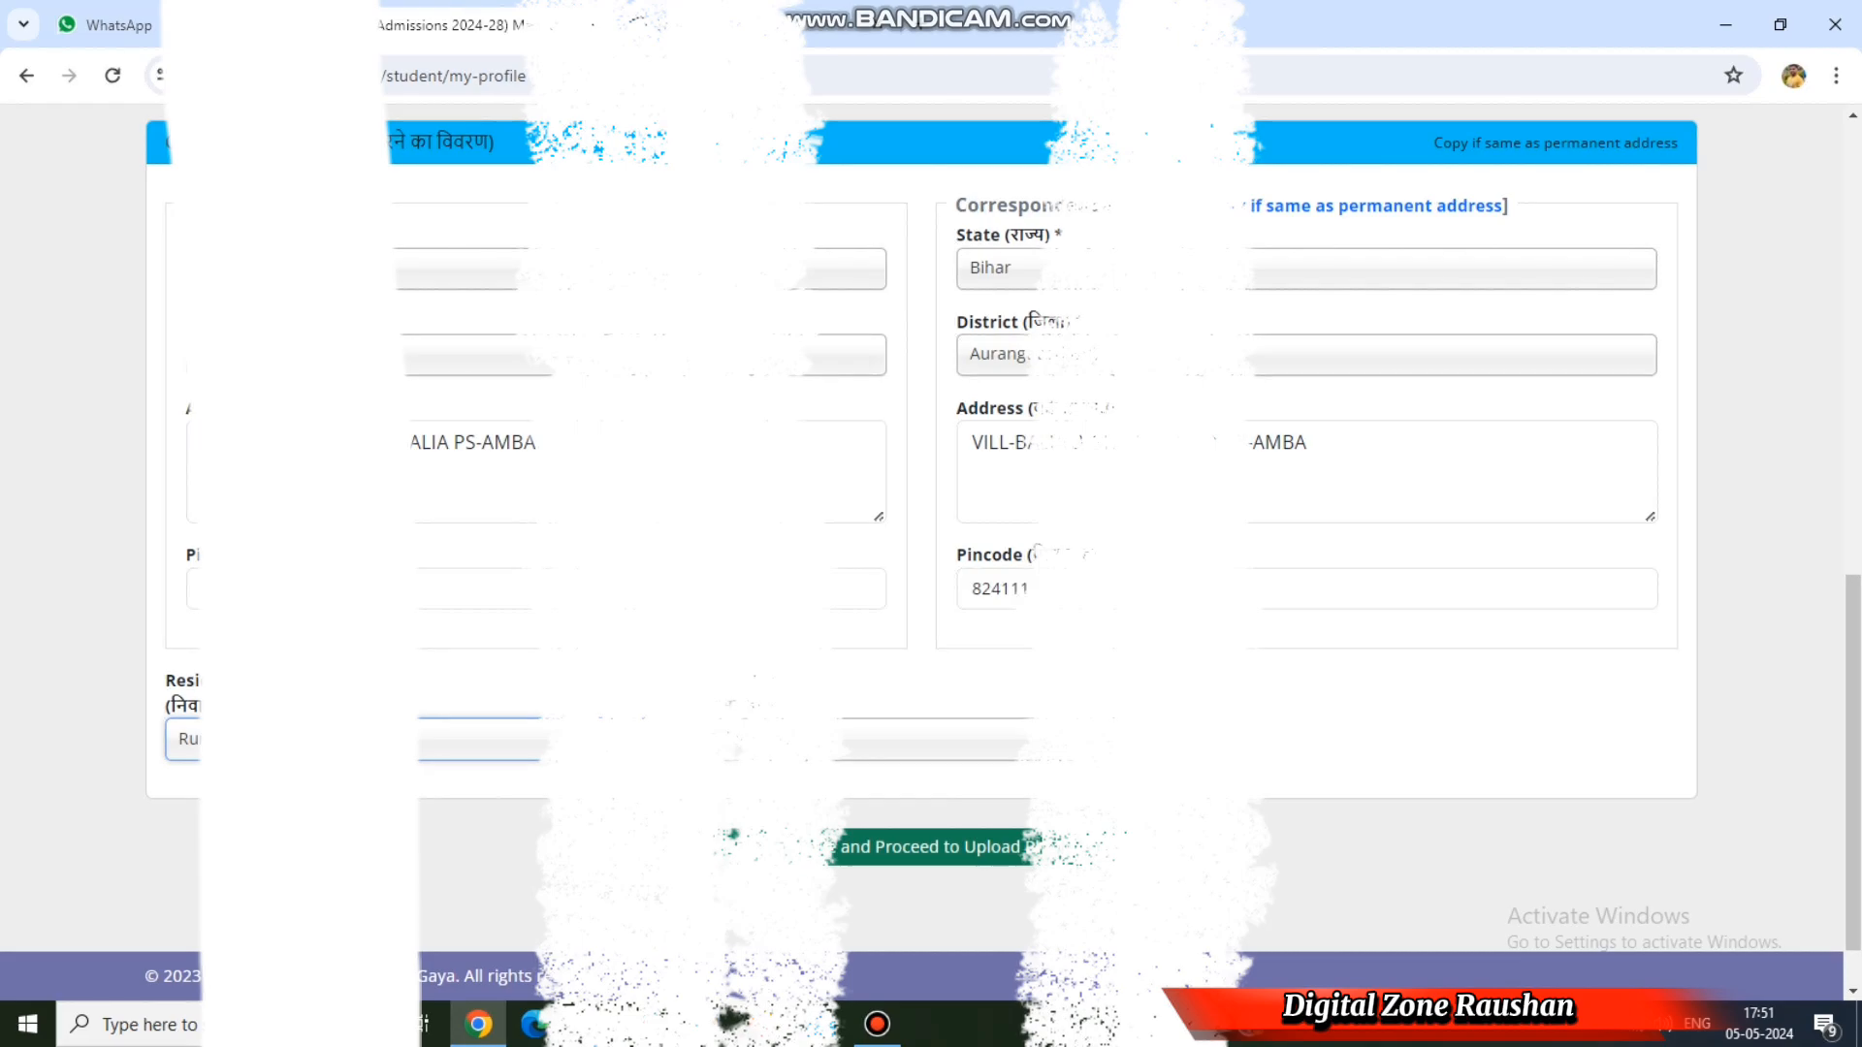
{"action": "left_click", "coordinate": [790, 740]}
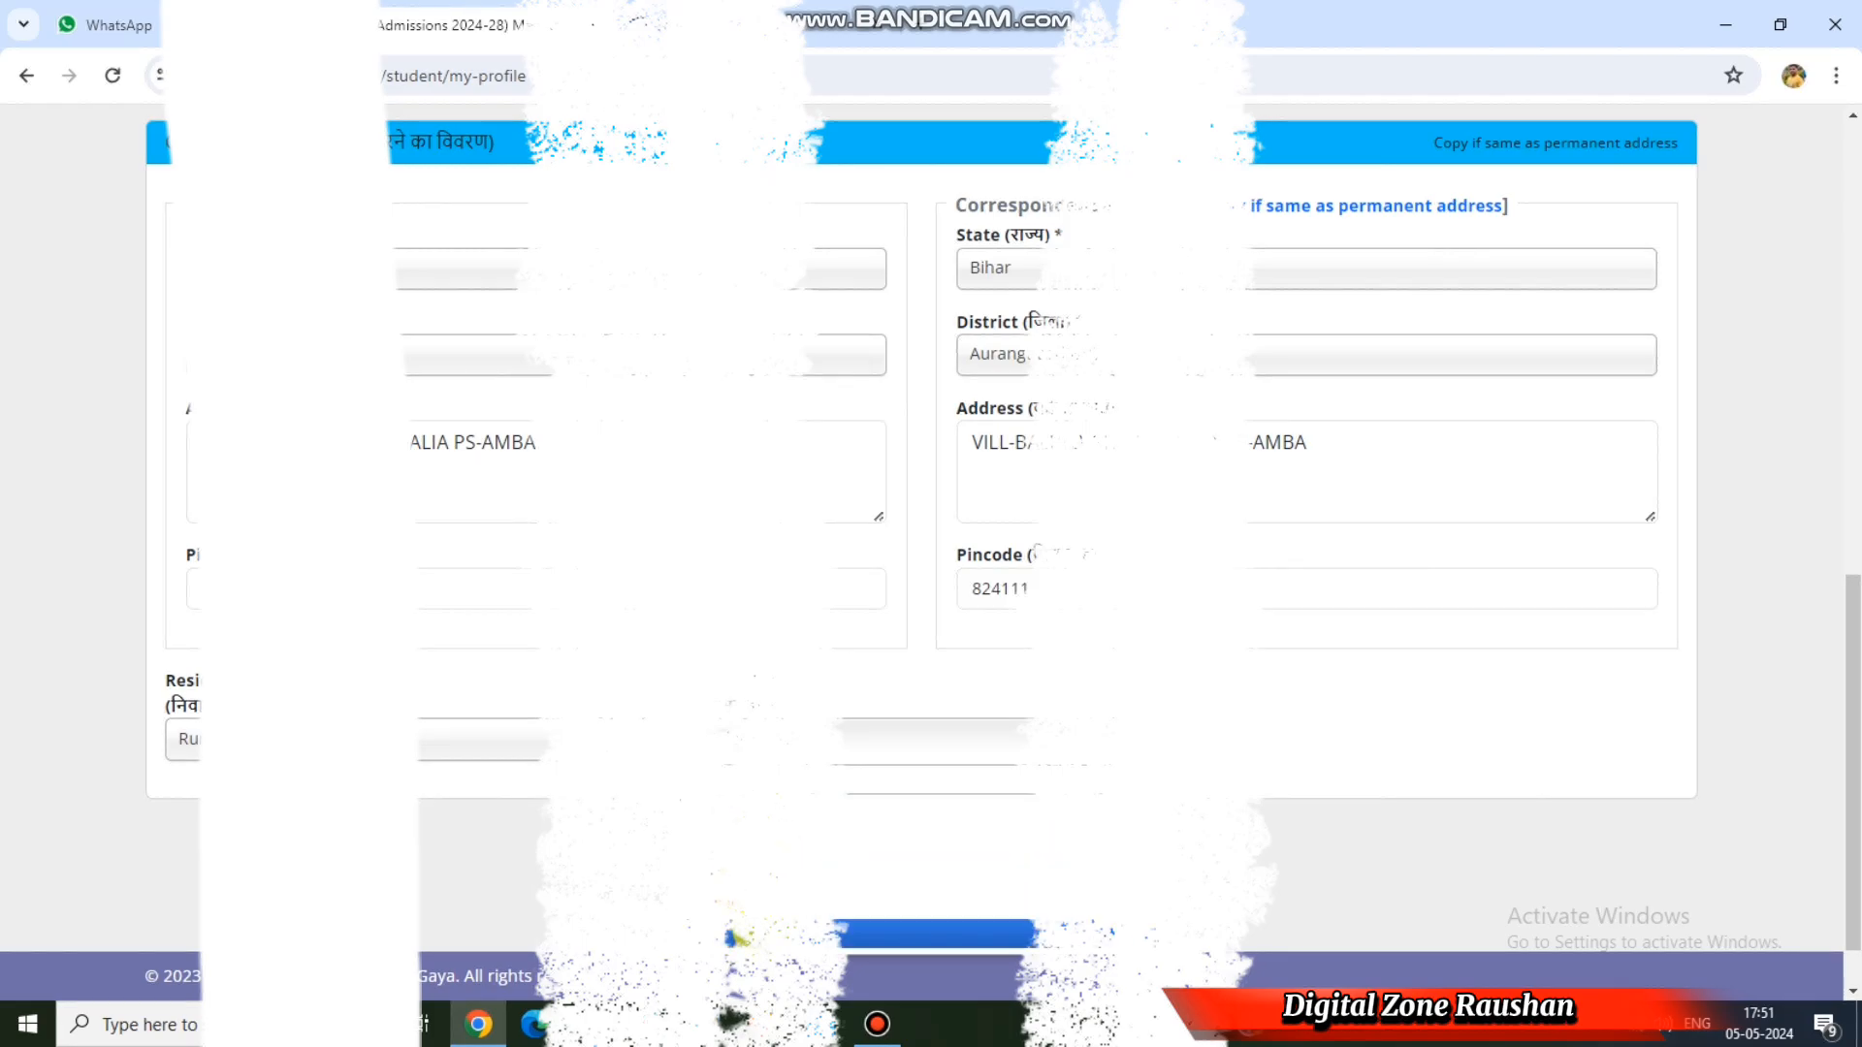
{"action": "left_click", "coordinate": [737, 936]}
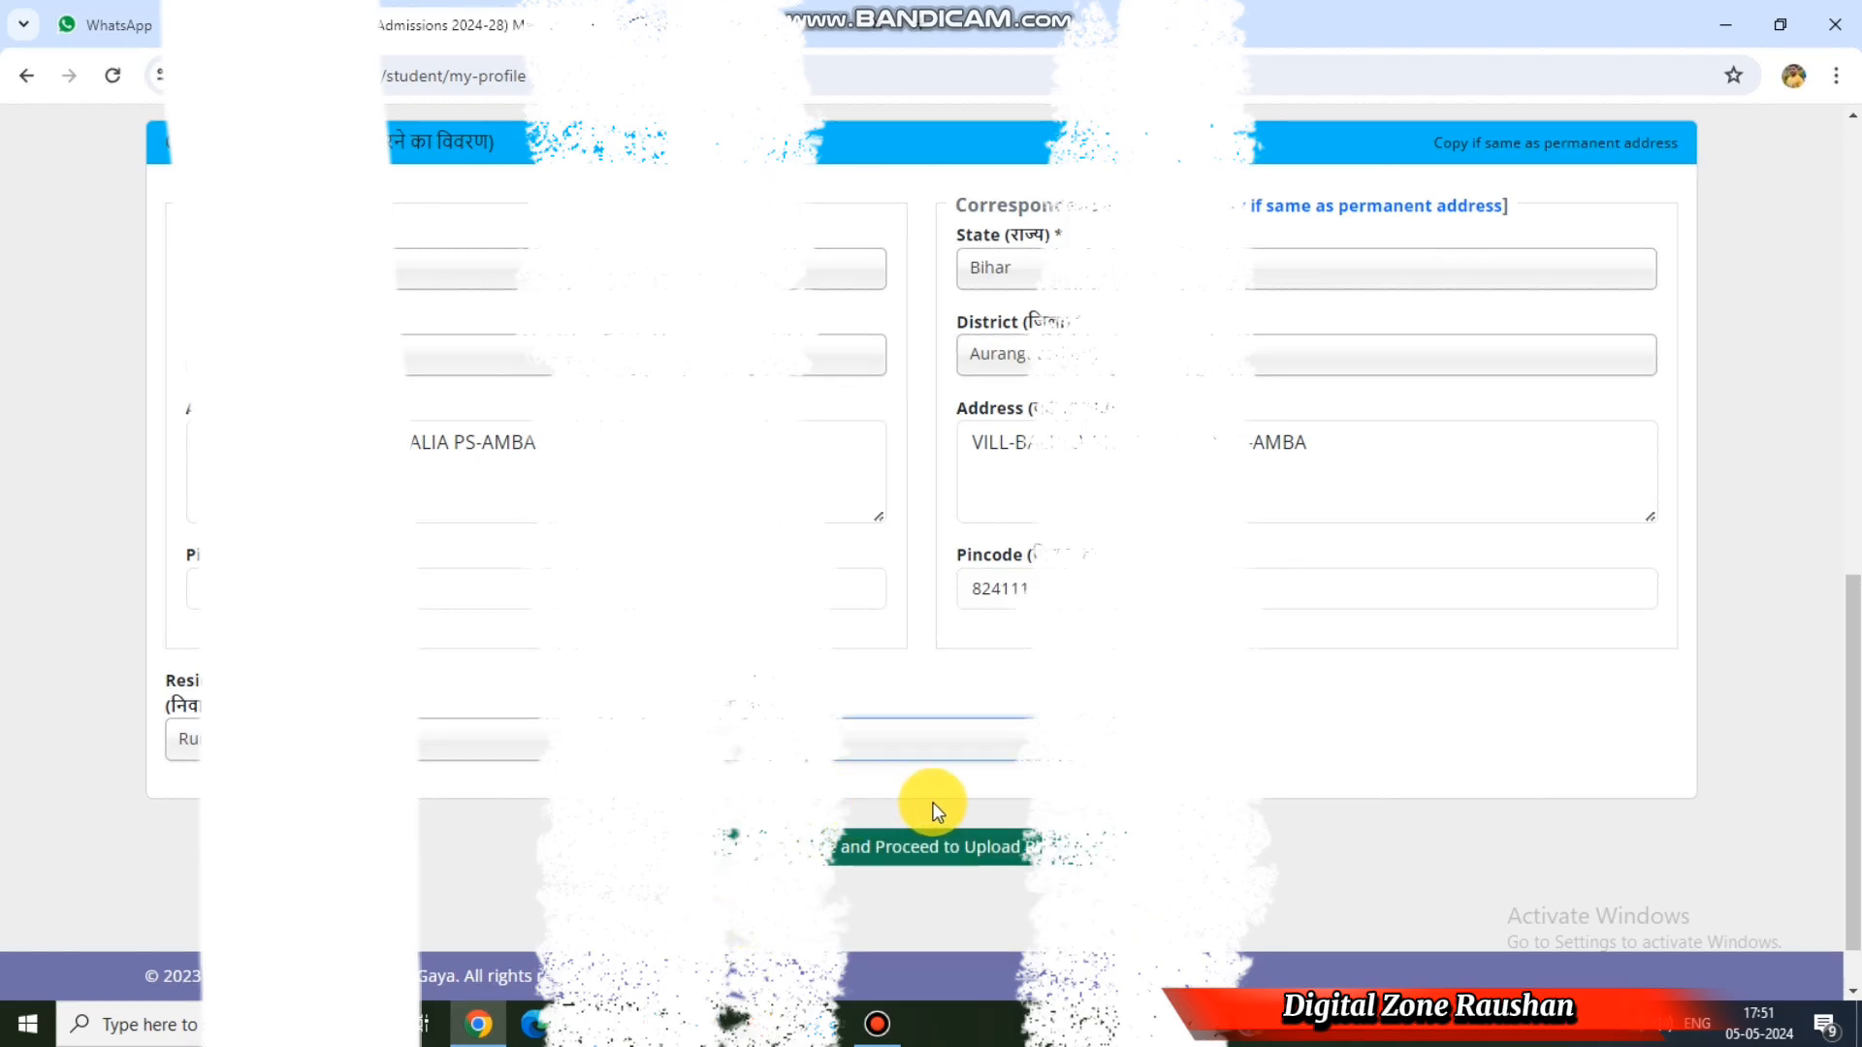
{"action": "scroll", "coordinate": [1028, 786], "scroll_direction": "up", "scroll_amount": 1}
{"action": "scroll", "coordinate": [1043, 781], "scroll_direction": "up", "scroll_amount": 7}
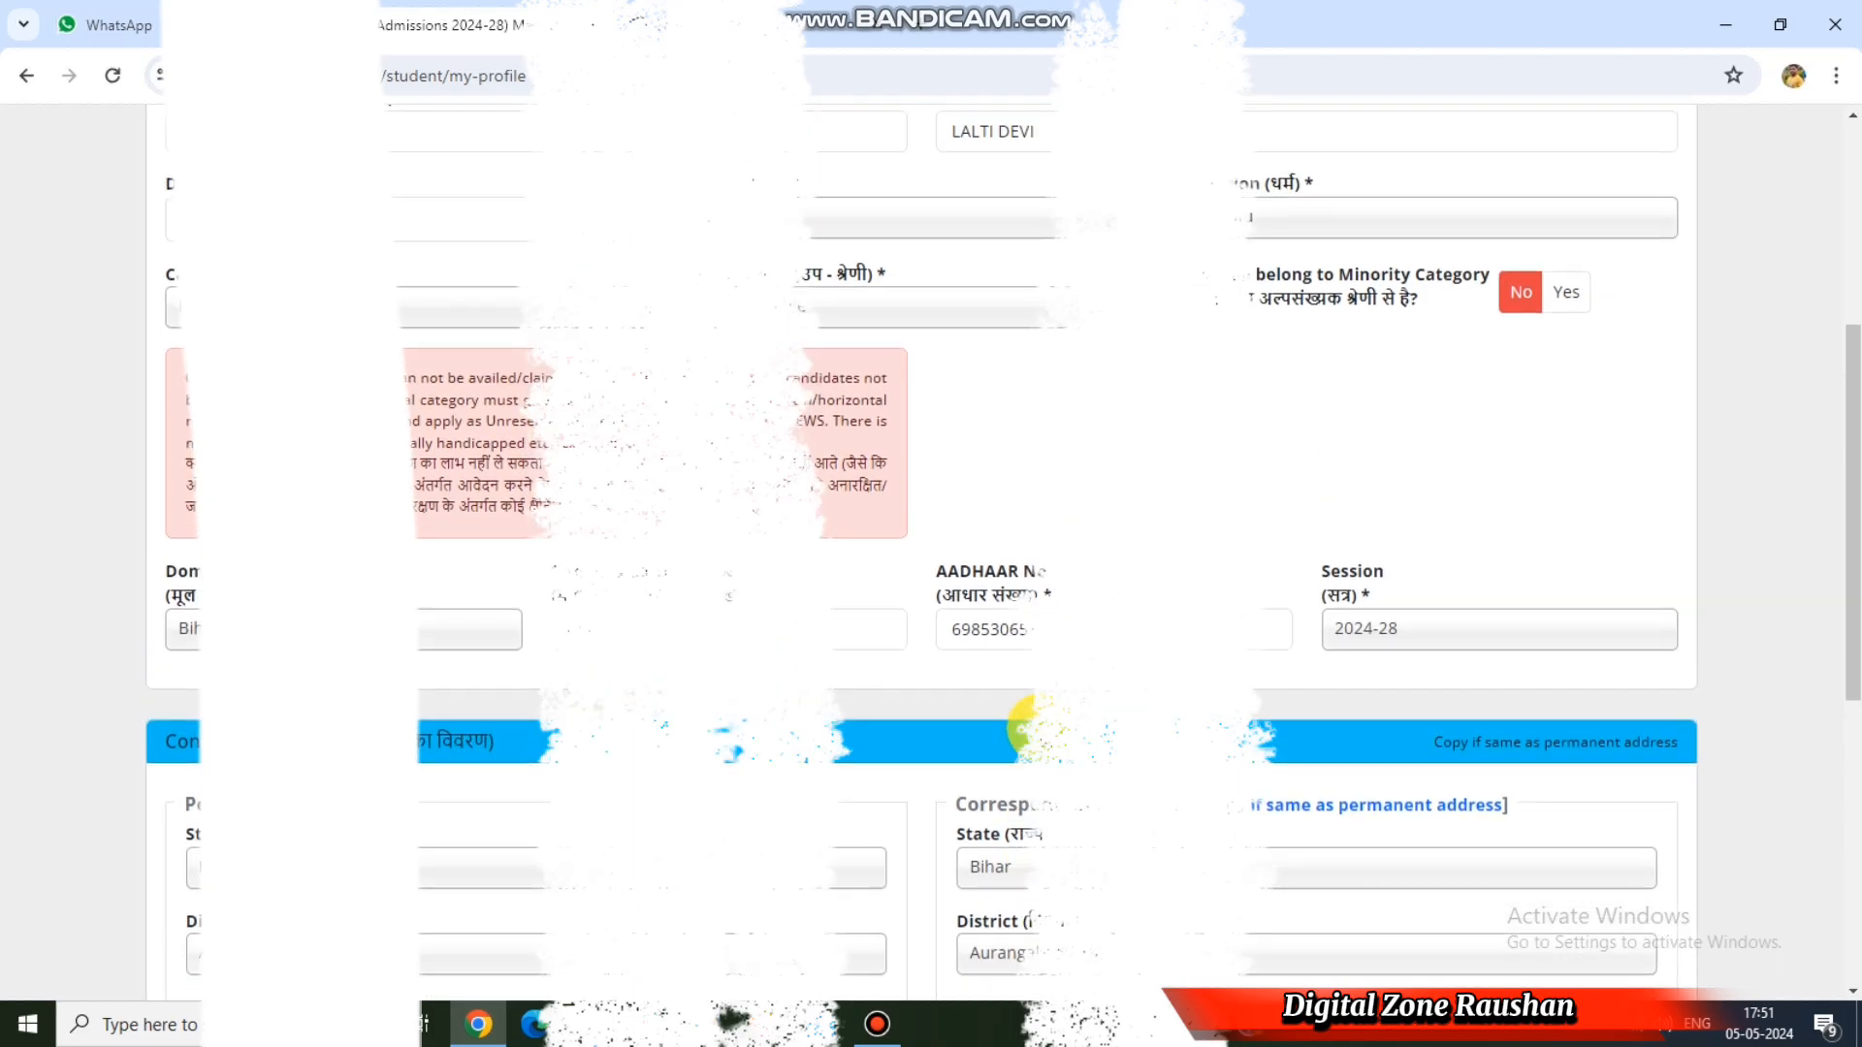
{"action": "scroll", "coordinate": [1036, 727], "scroll_direction": "down", "scroll_amount": 8}
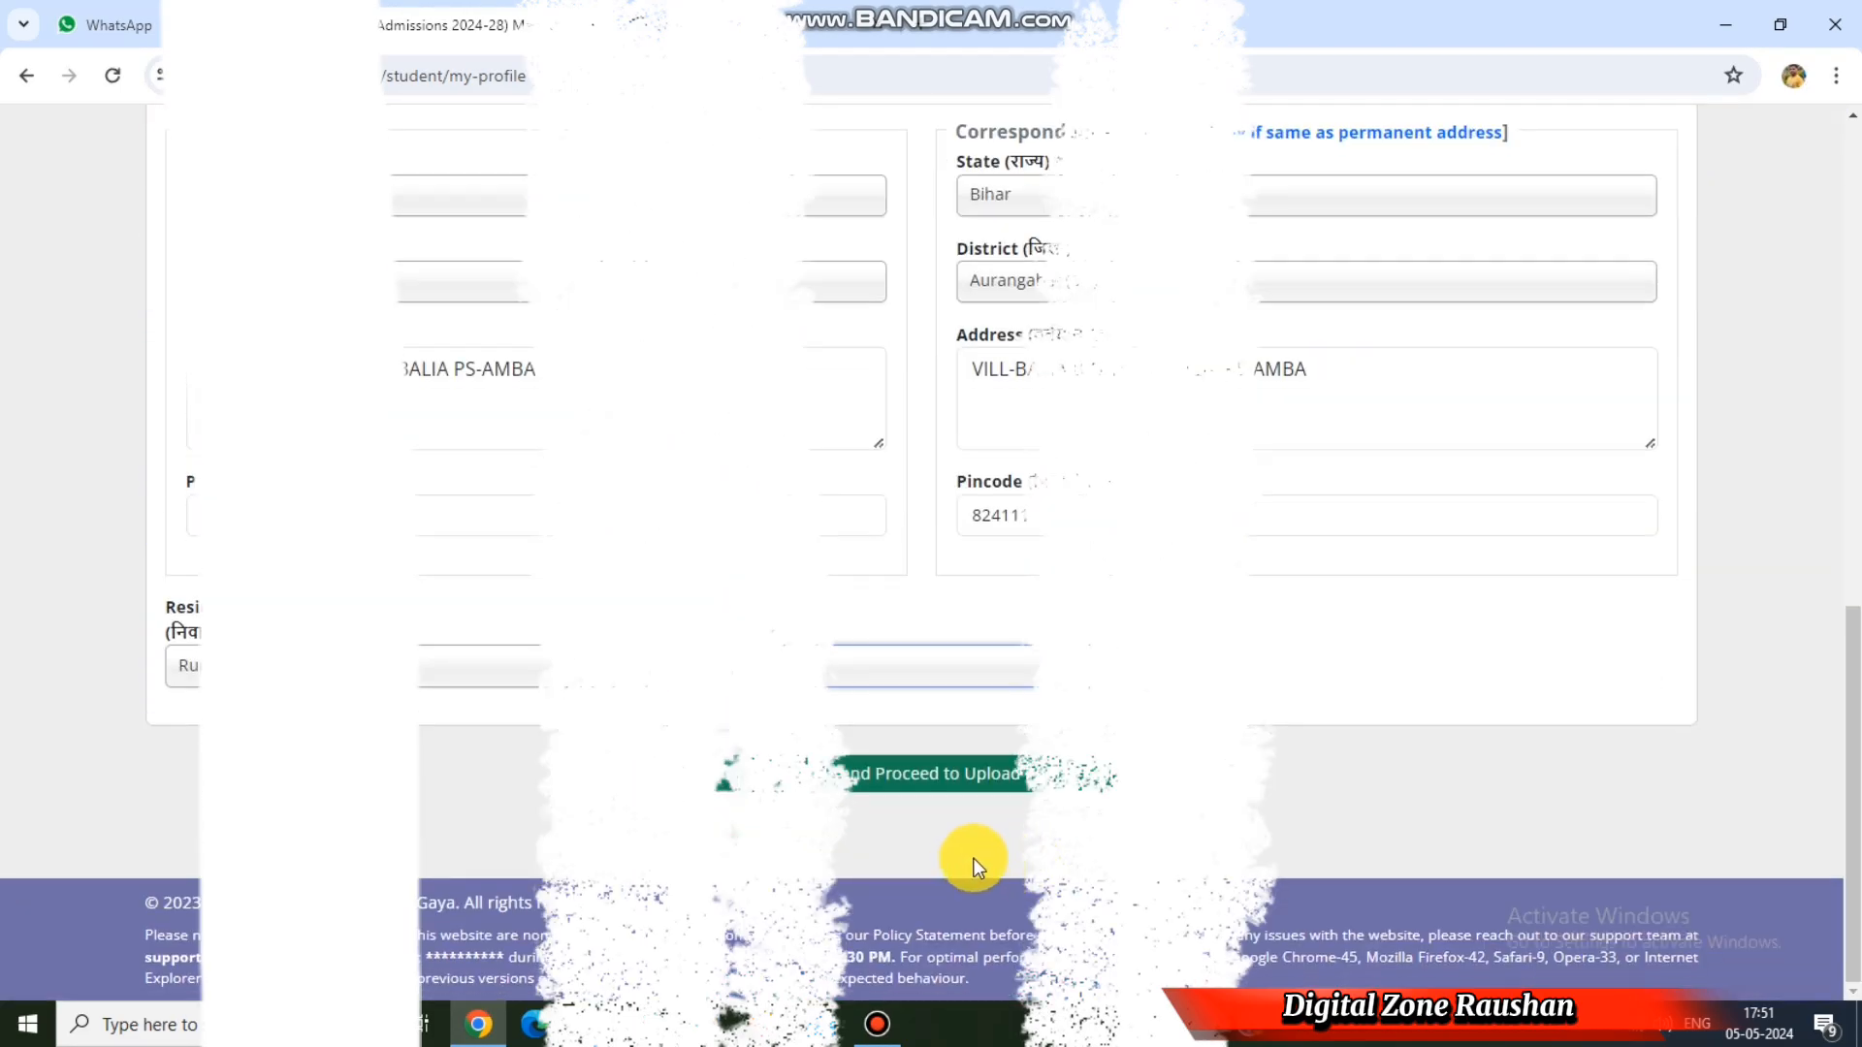
Save the profile and upload the photo, marksheets 10.jpg and 12.jpg, and certificate NCL.jpg
{"action": "left_click", "coordinate": [863, 781]}
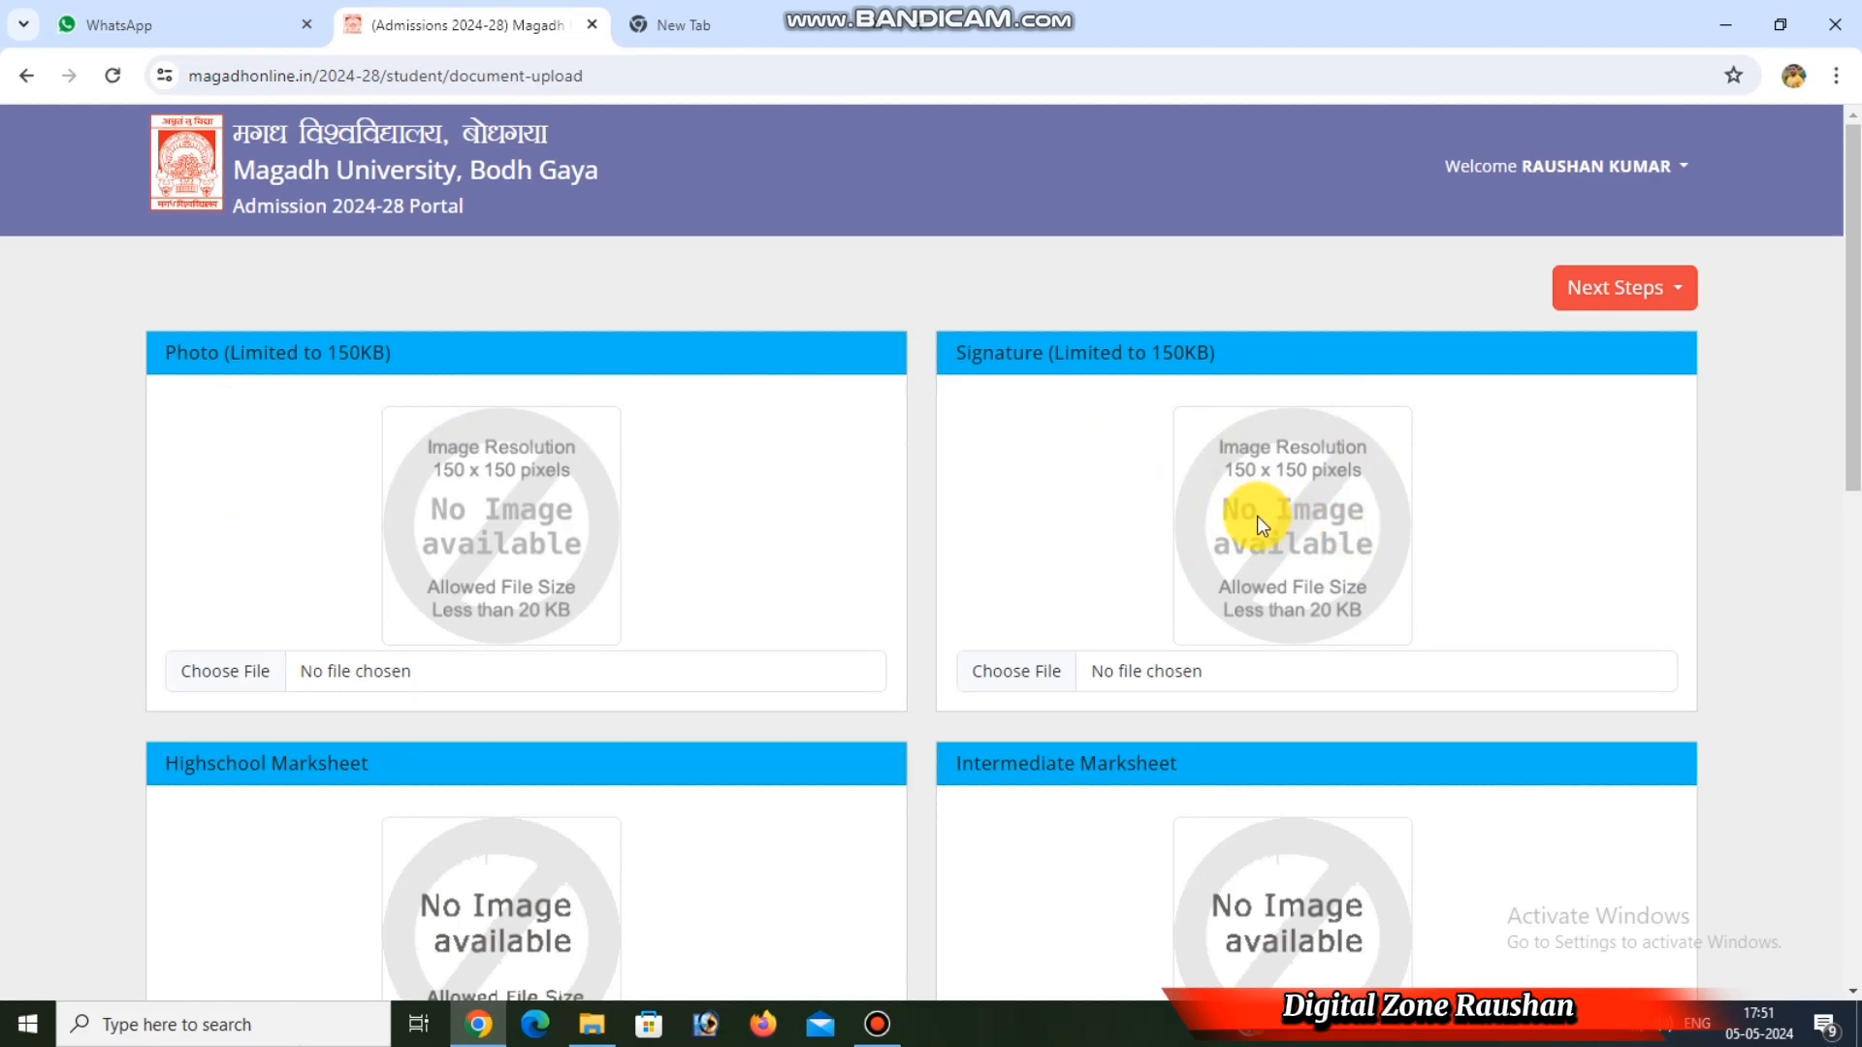
{"action": "scroll", "coordinate": [780, 637], "scroll_direction": "down", "scroll_amount": 4}
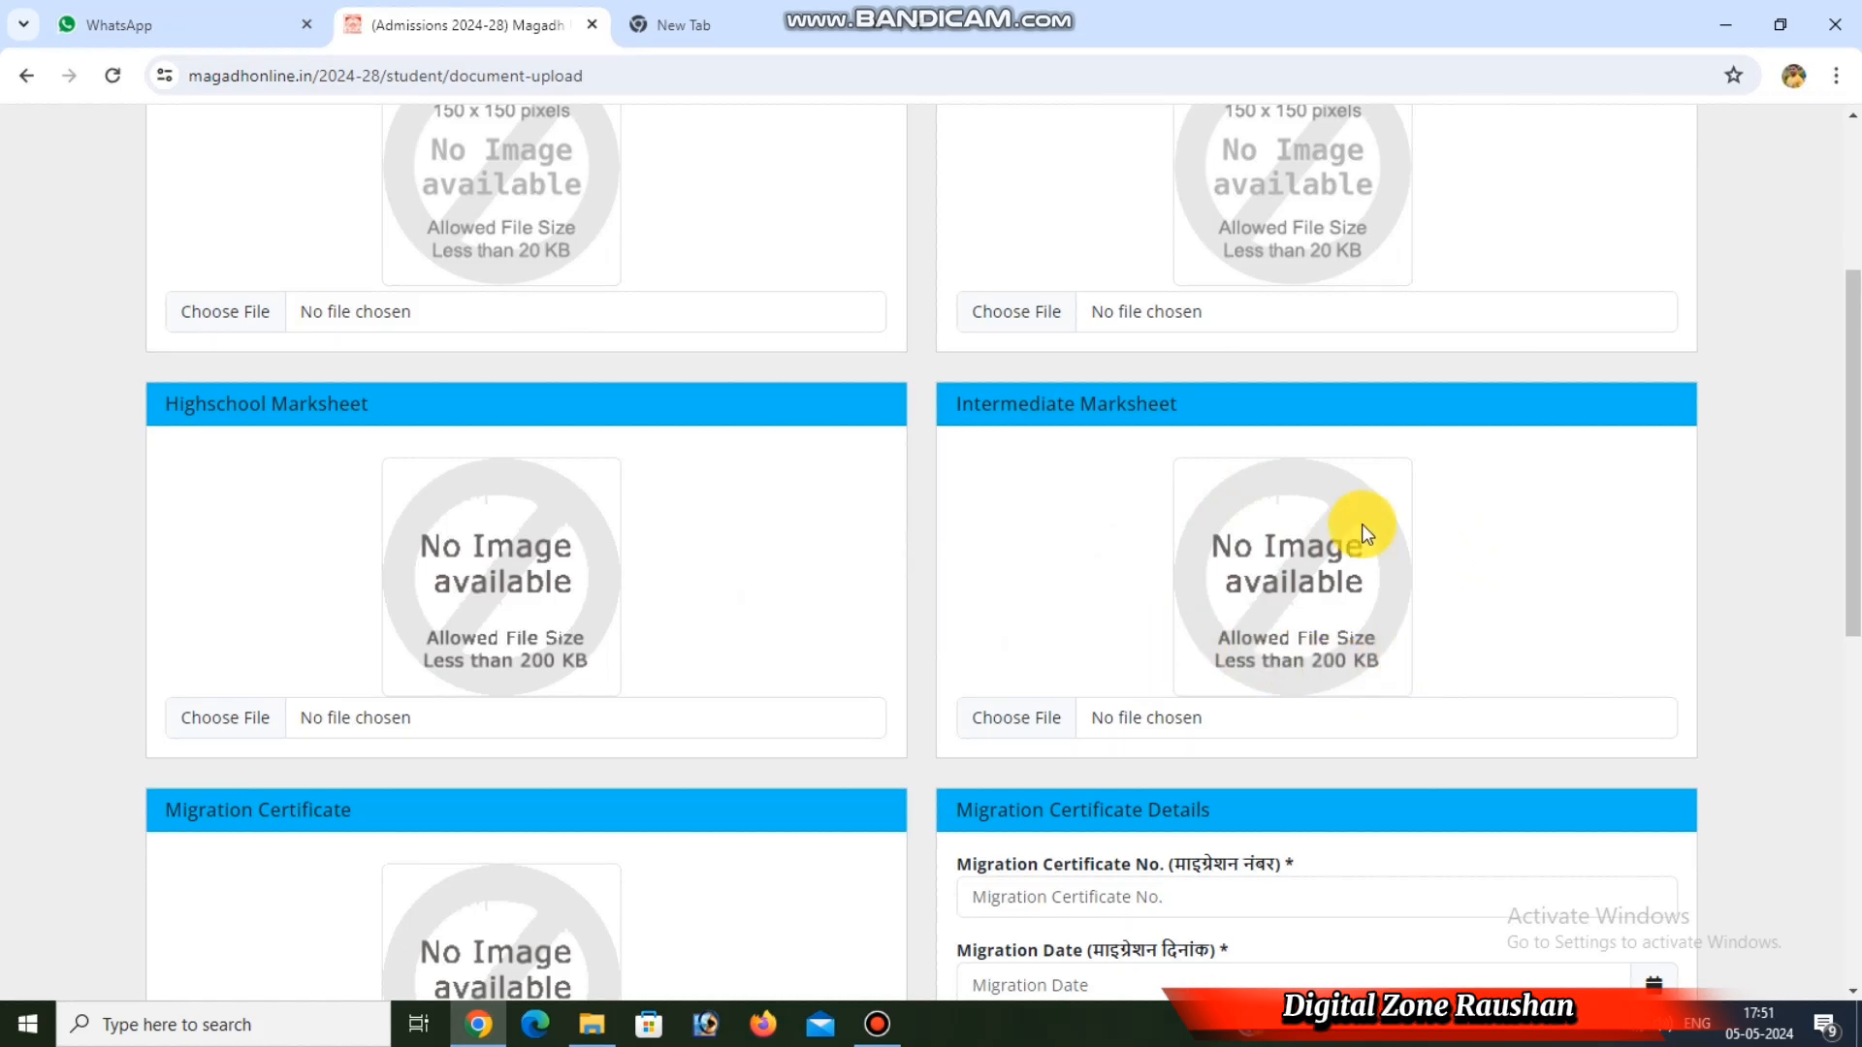
{"action": "scroll", "coordinate": [1075, 579], "scroll_direction": "down", "scroll_amount": 5}
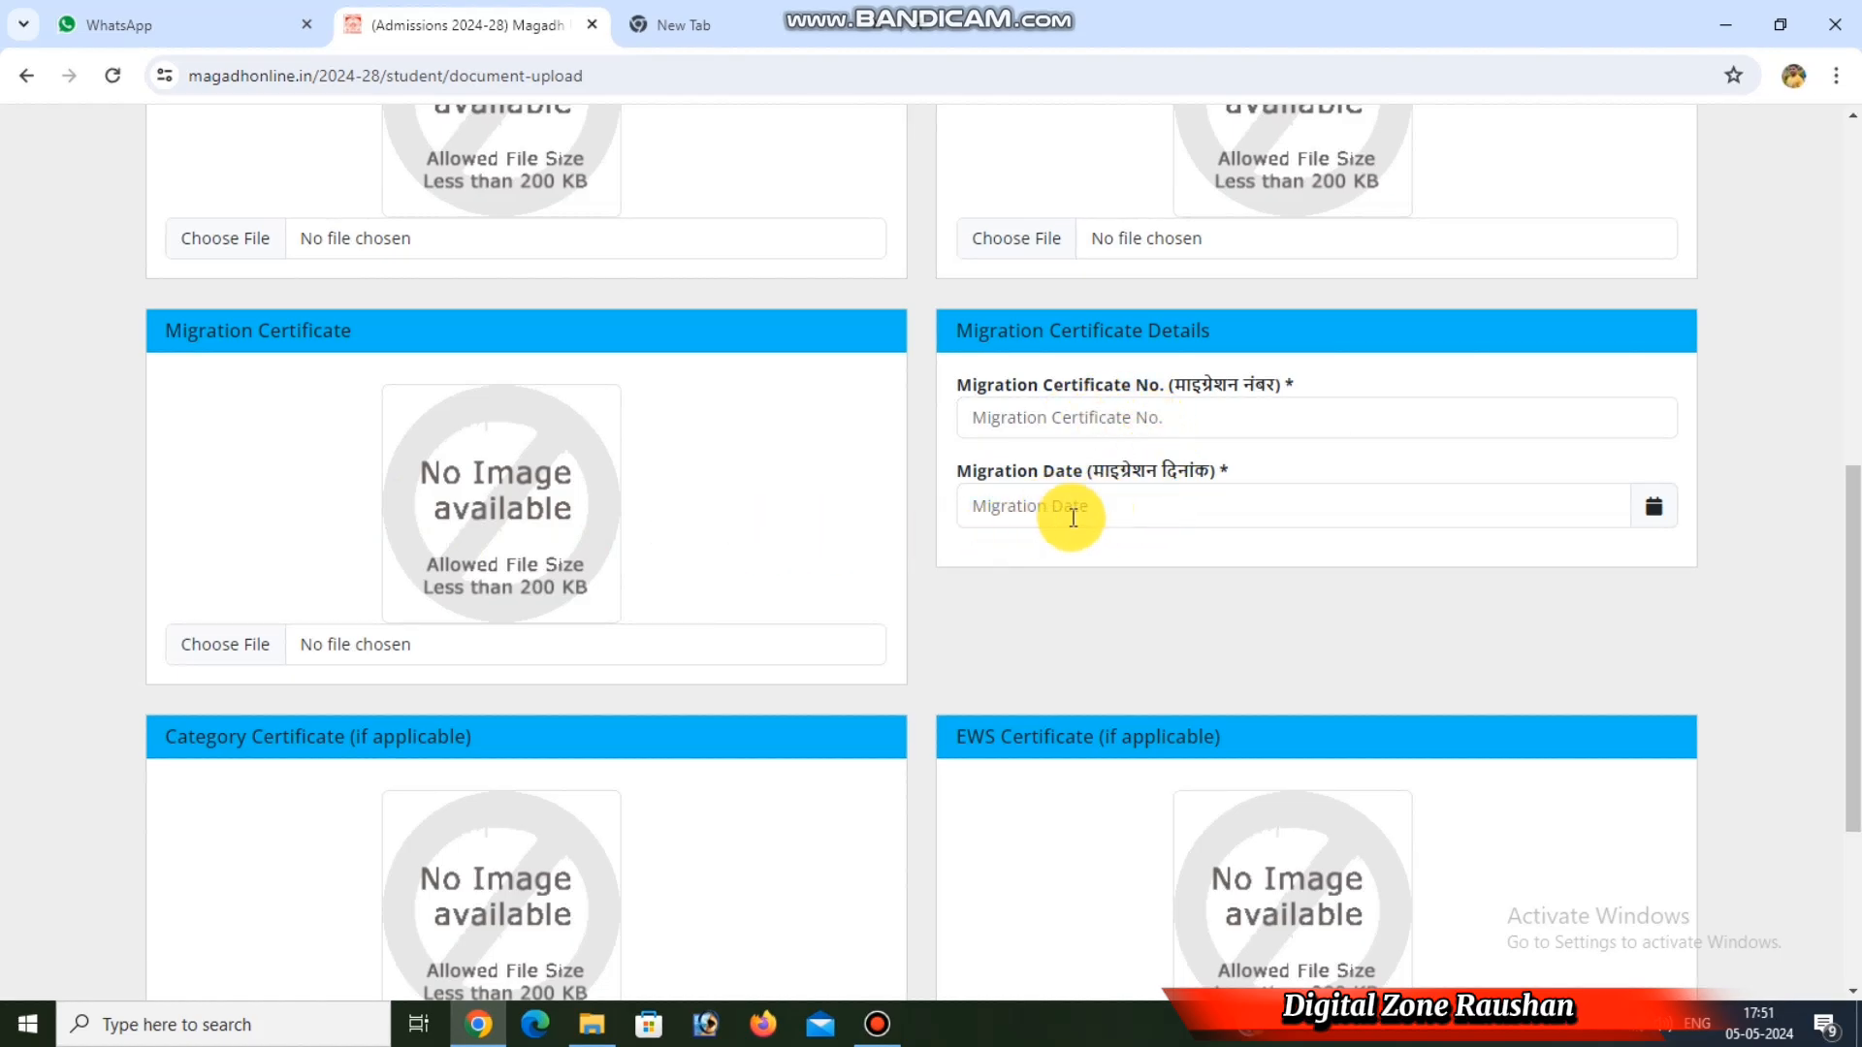
{"action": "scroll", "coordinate": [929, 540], "scroll_direction": "down", "scroll_amount": 4}
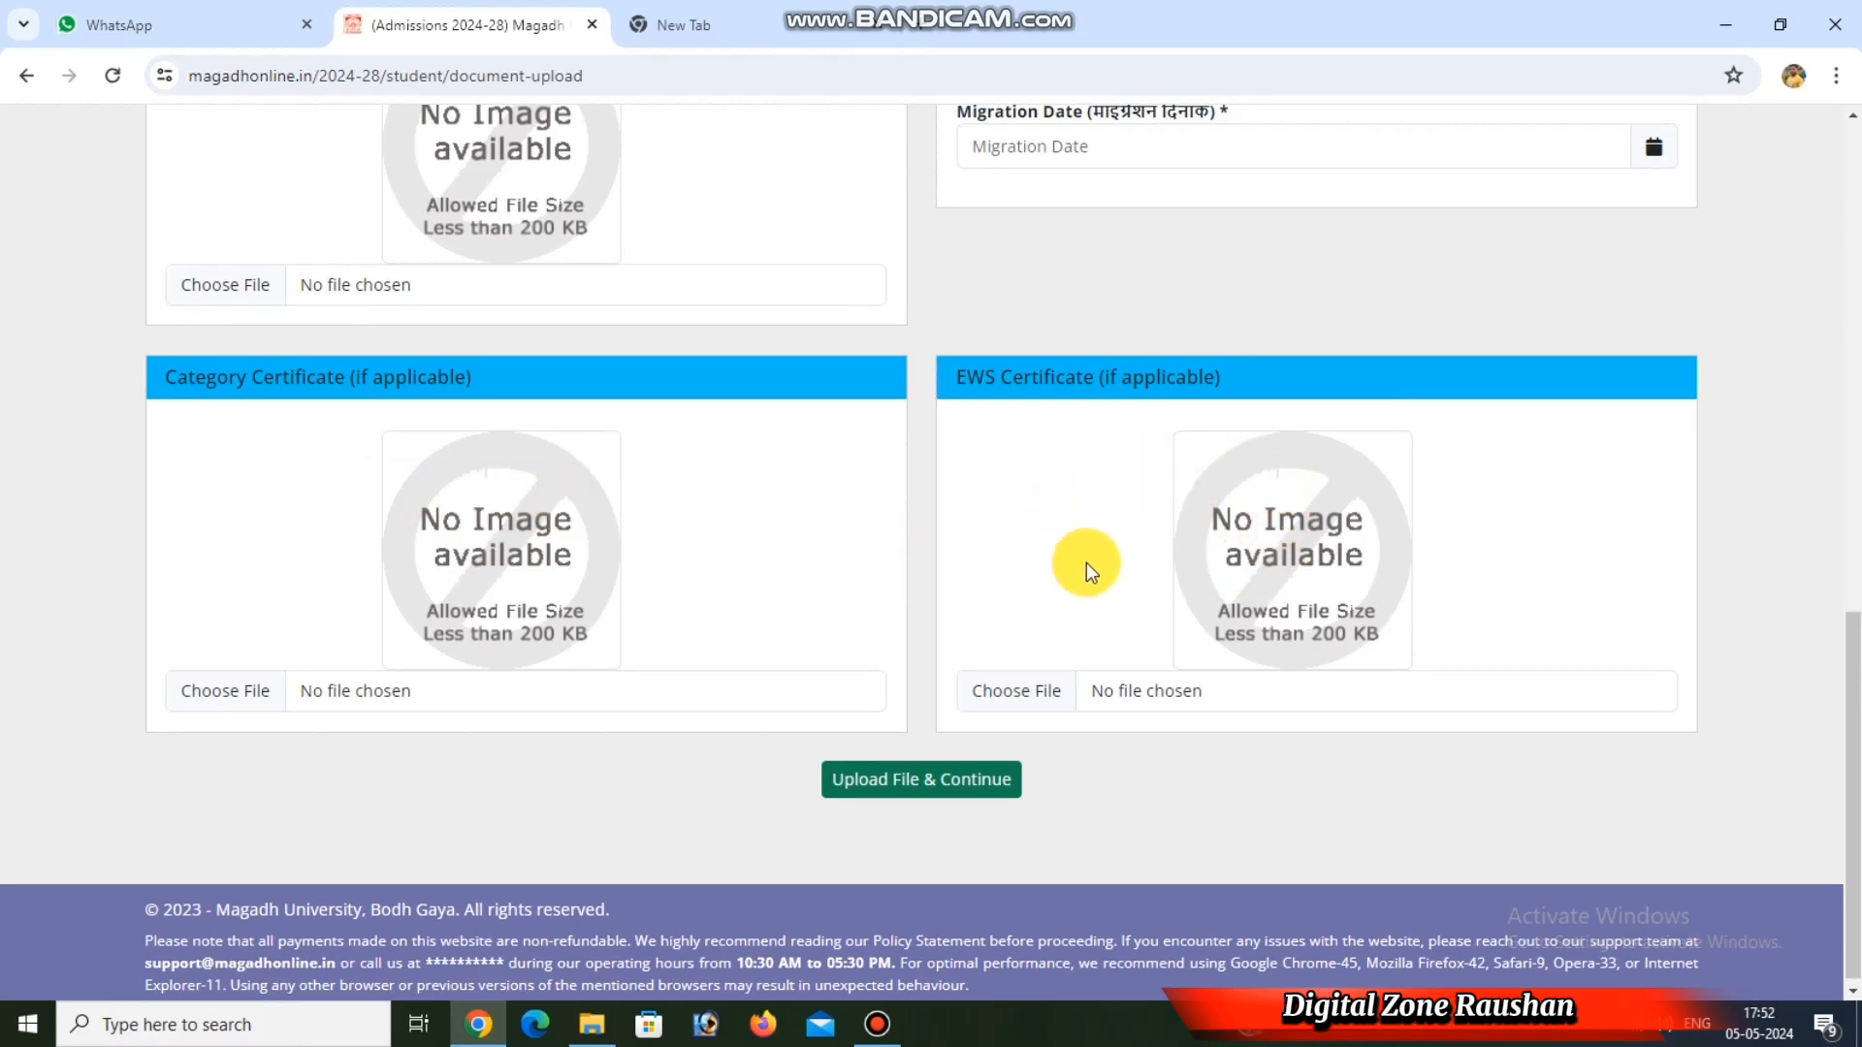
{"action": "scroll", "coordinate": [1224, 524], "scroll_direction": "up", "scroll_amount": 4}
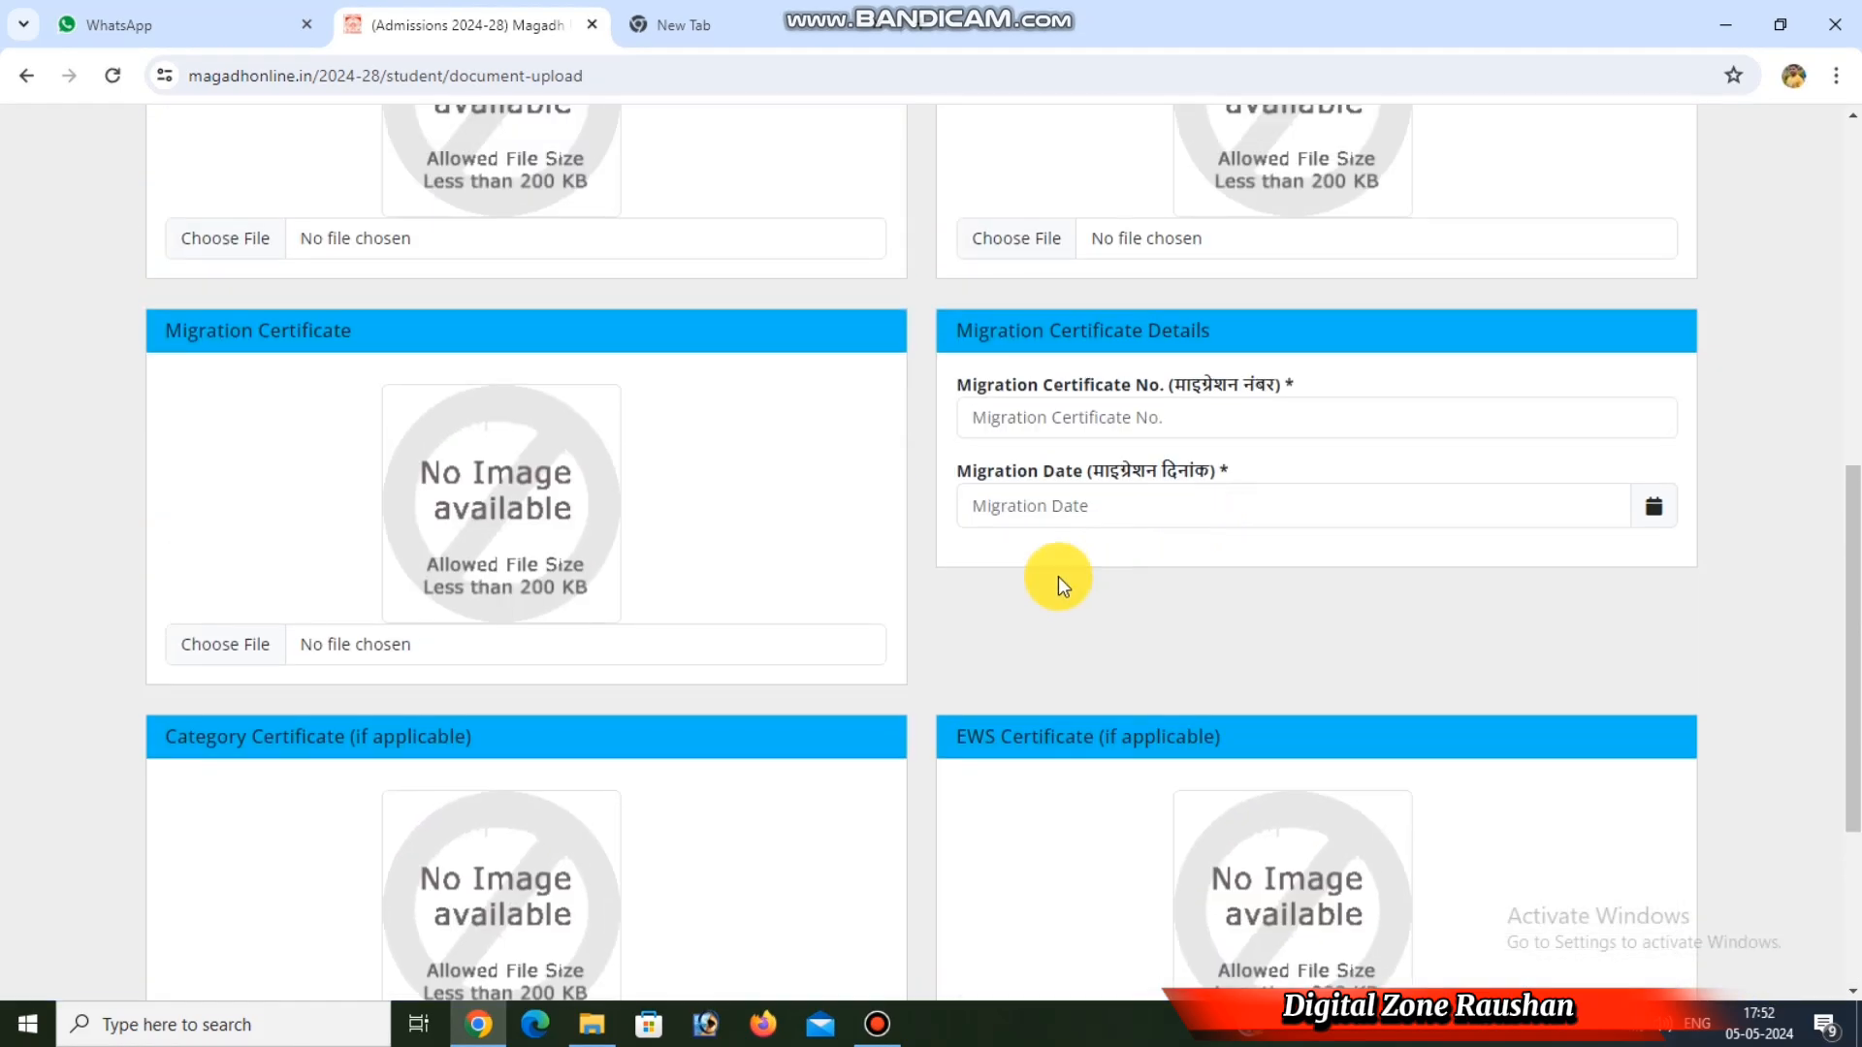
{"action": "scroll", "coordinate": [1057, 576], "scroll_direction": "down", "scroll_amount": 4}
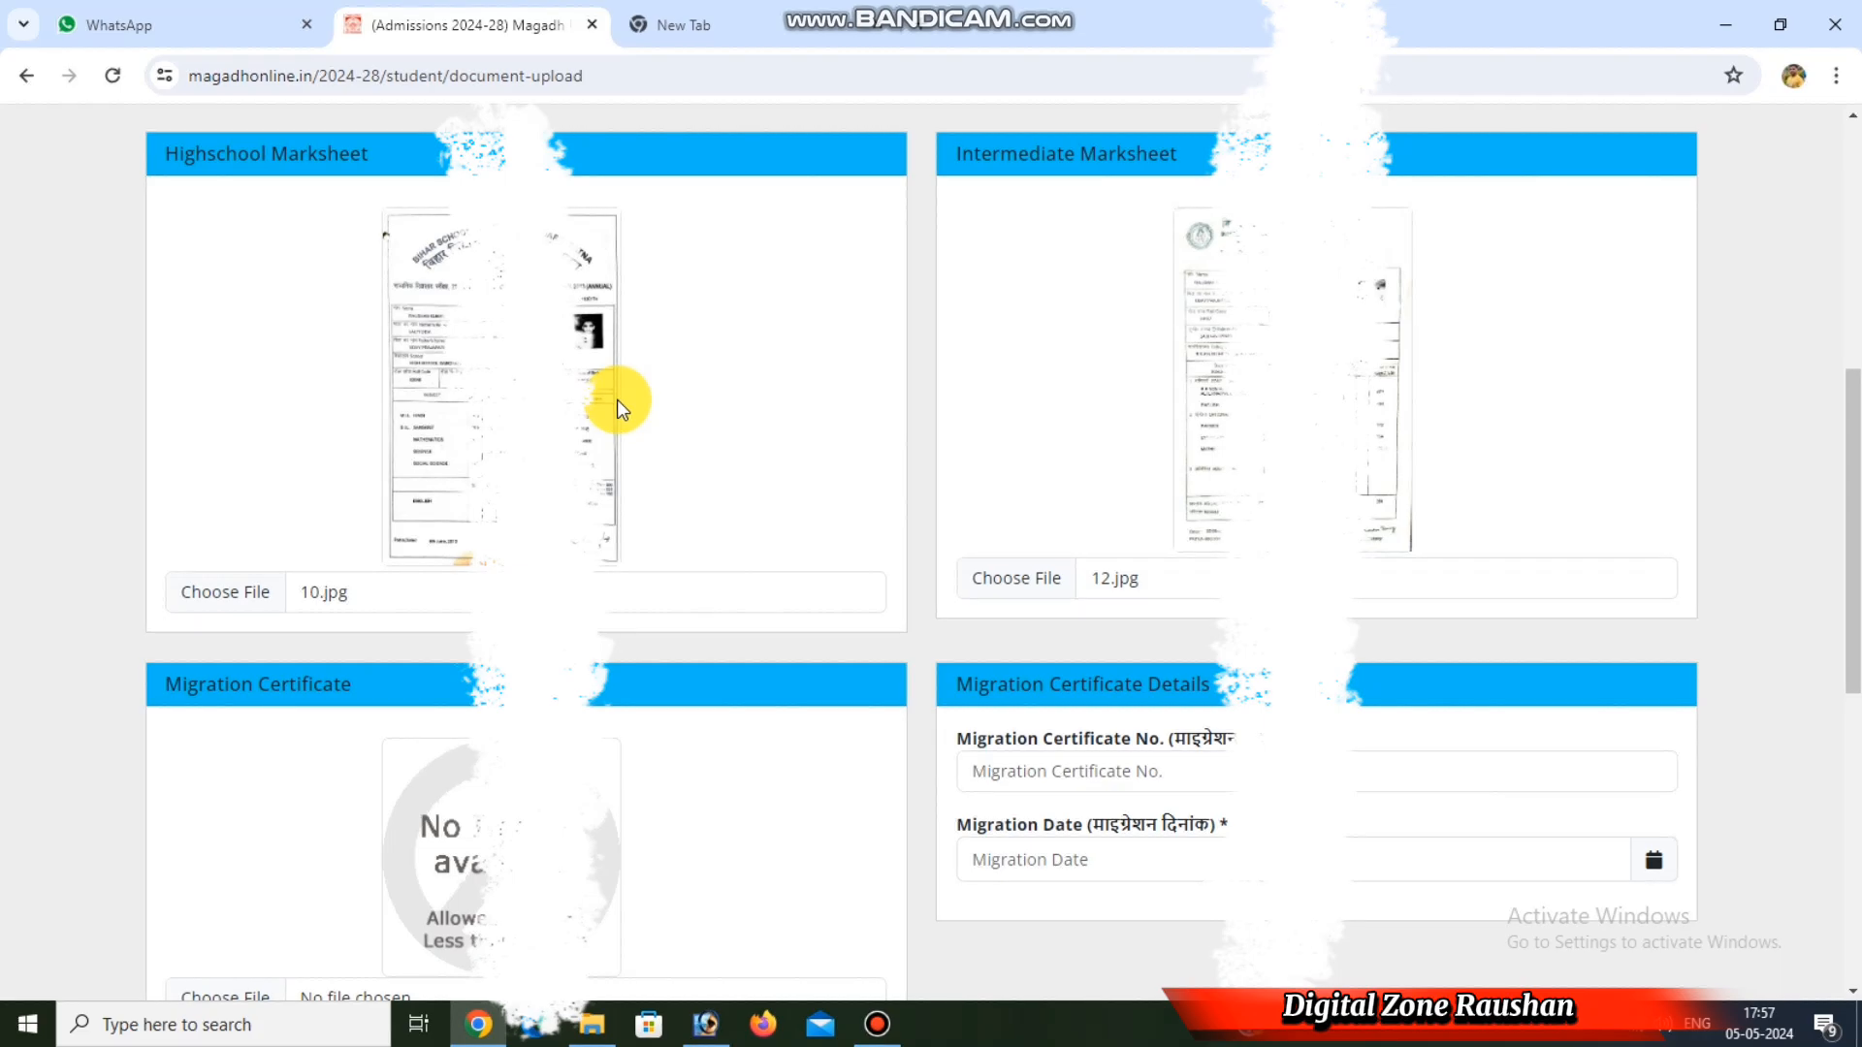
{"action": "scroll", "coordinate": [617, 400], "scroll_direction": "up", "scroll_amount": 2}
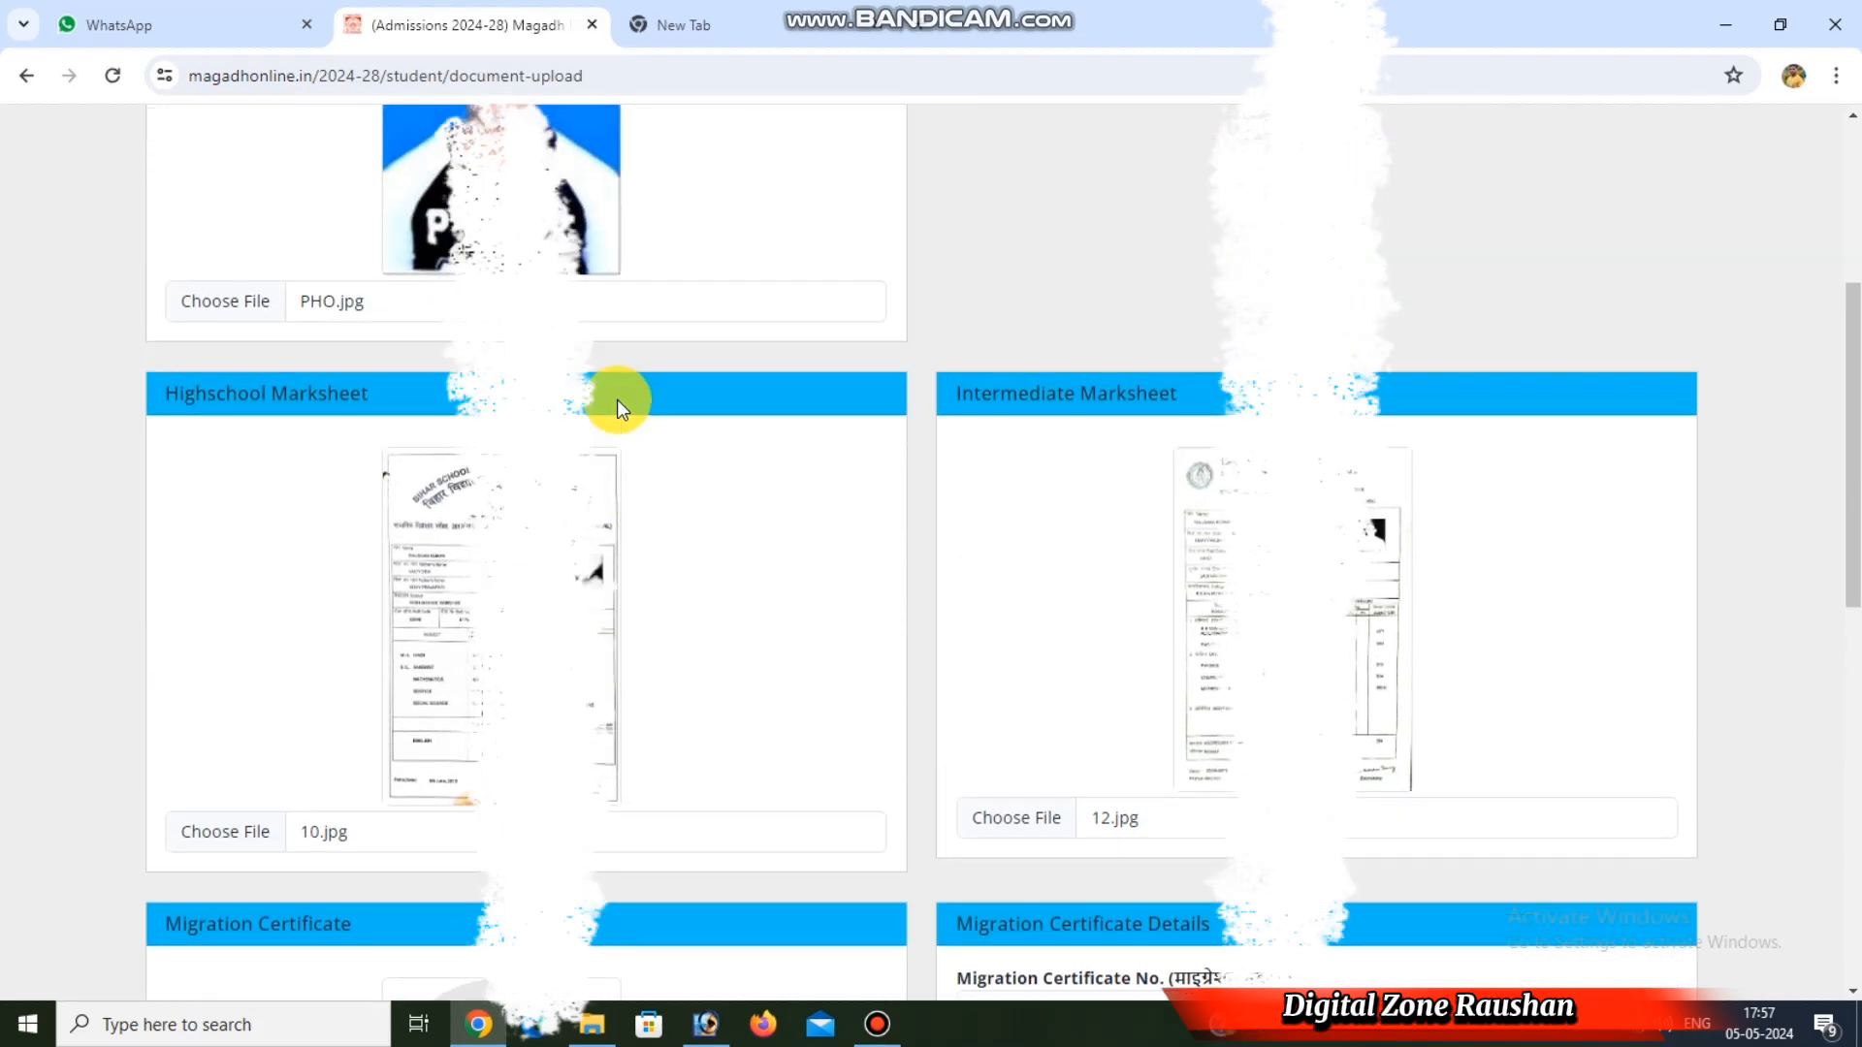
{"action": "scroll", "coordinate": [617, 399], "scroll_direction": "down", "scroll_amount": 1}
{"action": "scroll", "coordinate": [616, 399], "scroll_direction": "down", "scroll_amount": 3}
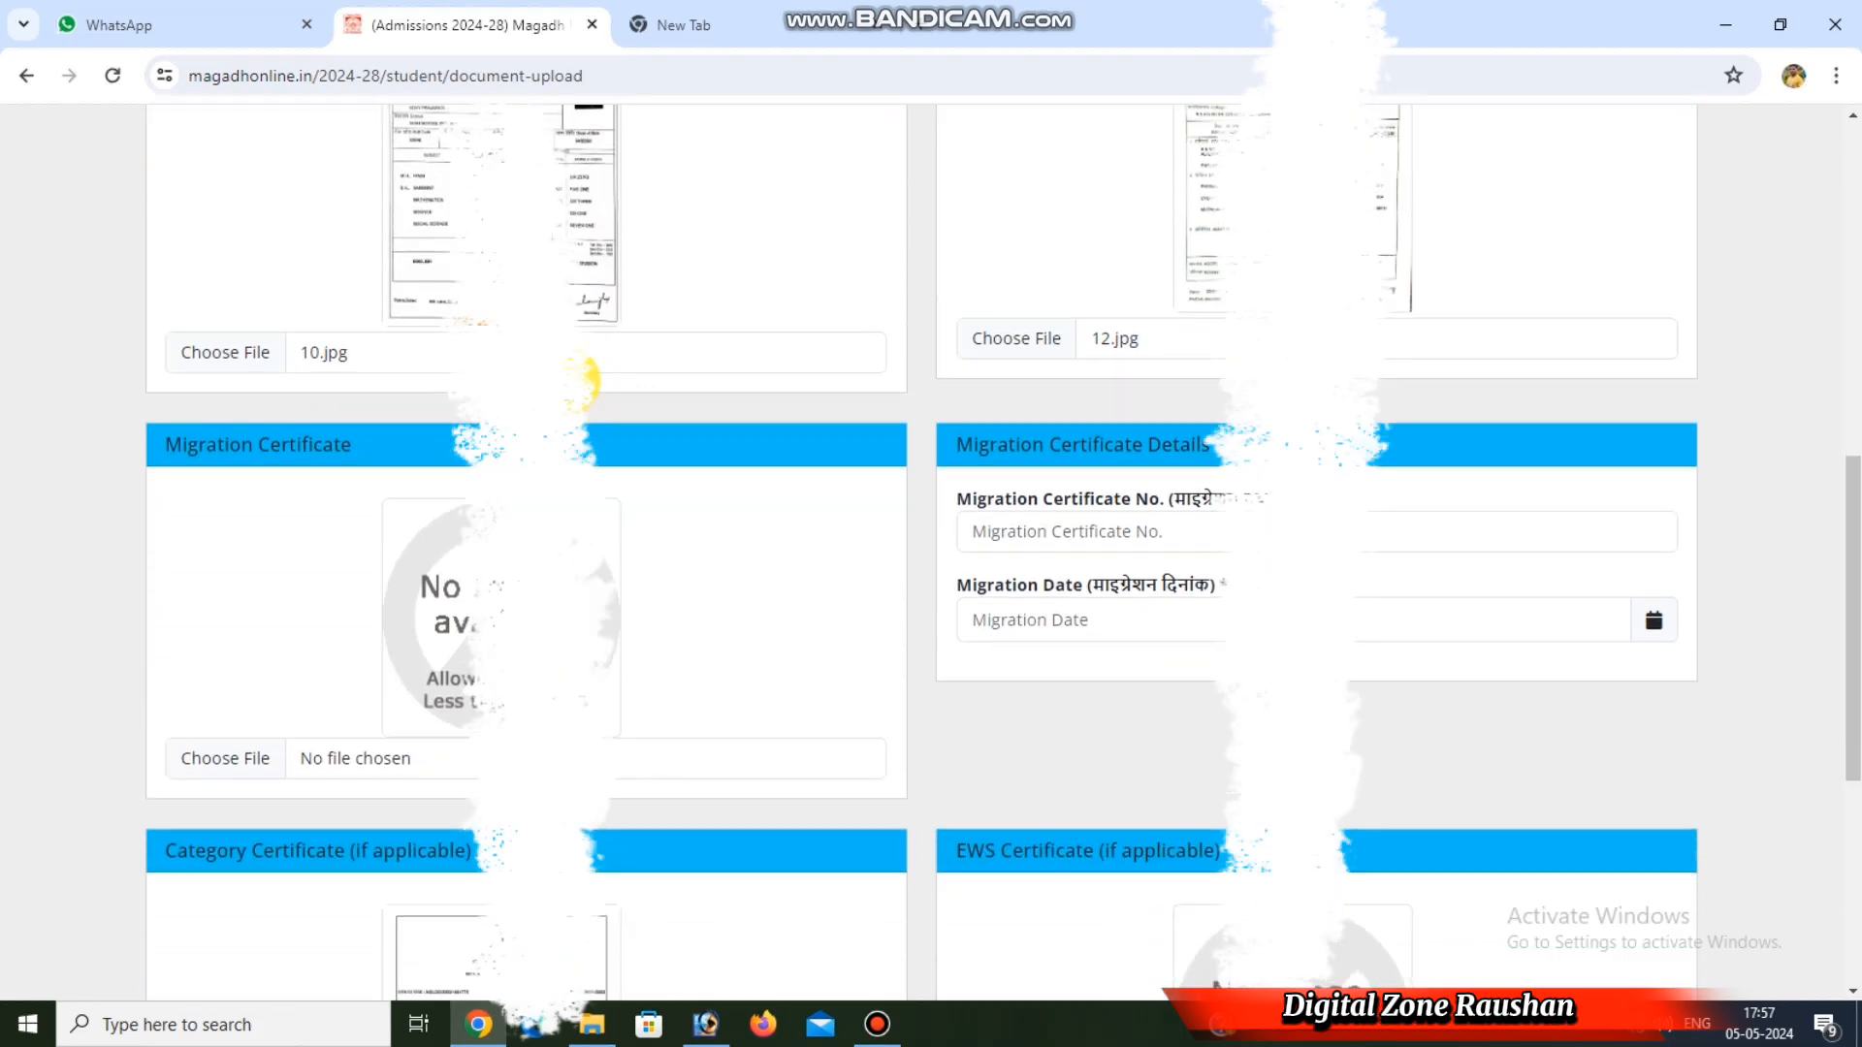
{"action": "scroll", "coordinate": [999, 582], "scroll_direction": "down", "scroll_amount": 4}
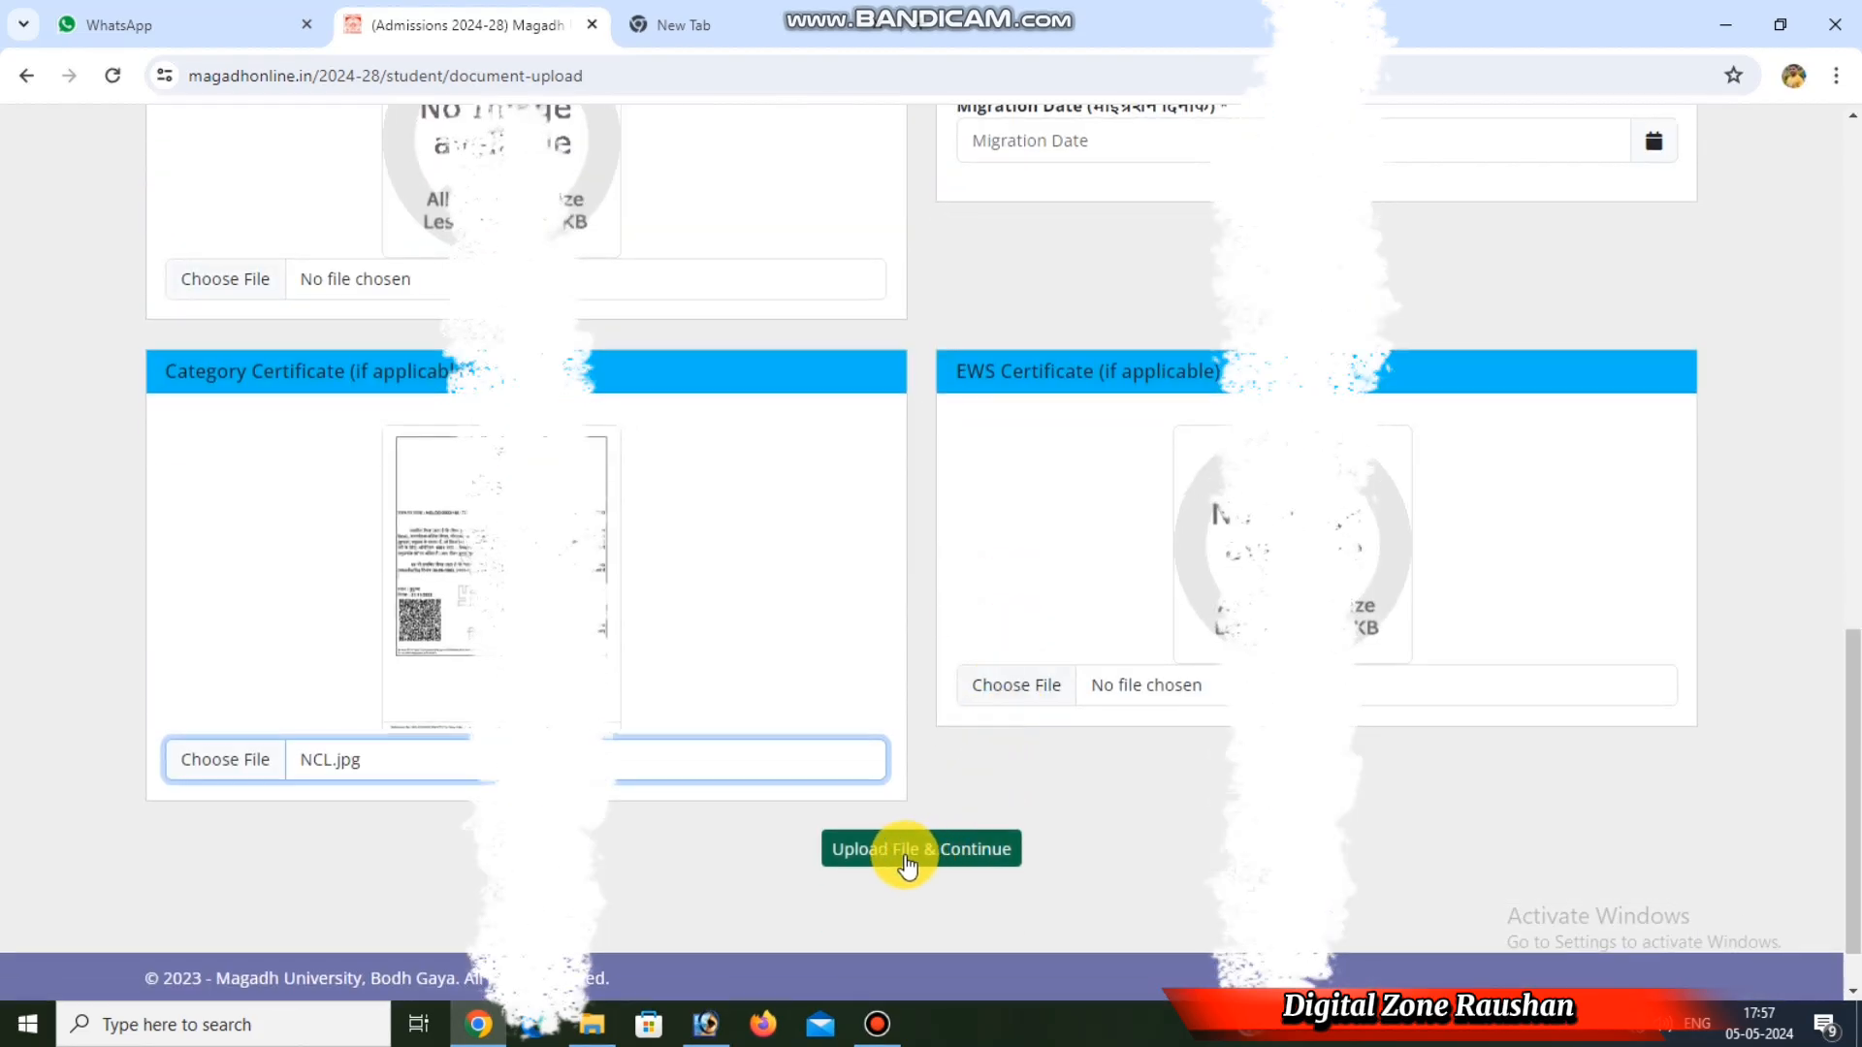
{"action": "left_click", "coordinate": [907, 851]}
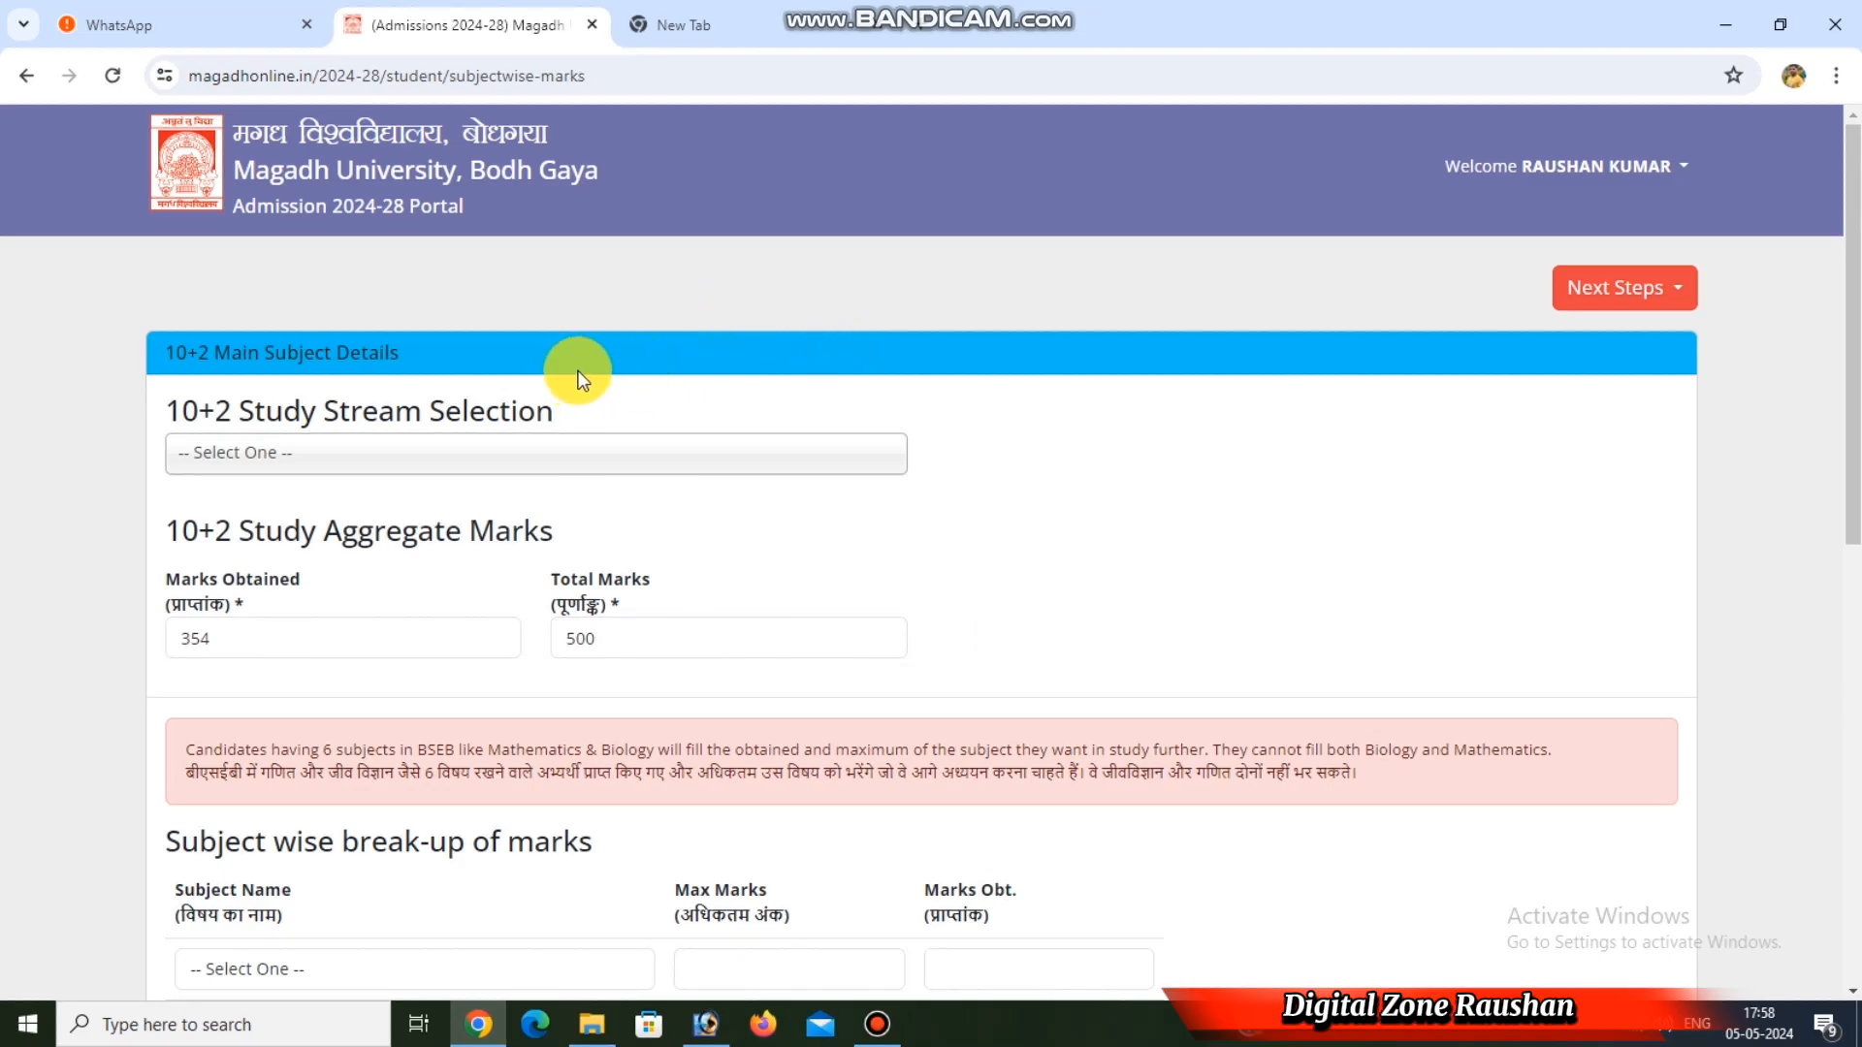
Choose Science as the 10+2 stream
{"action": "left_click", "coordinate": [335, 471]}
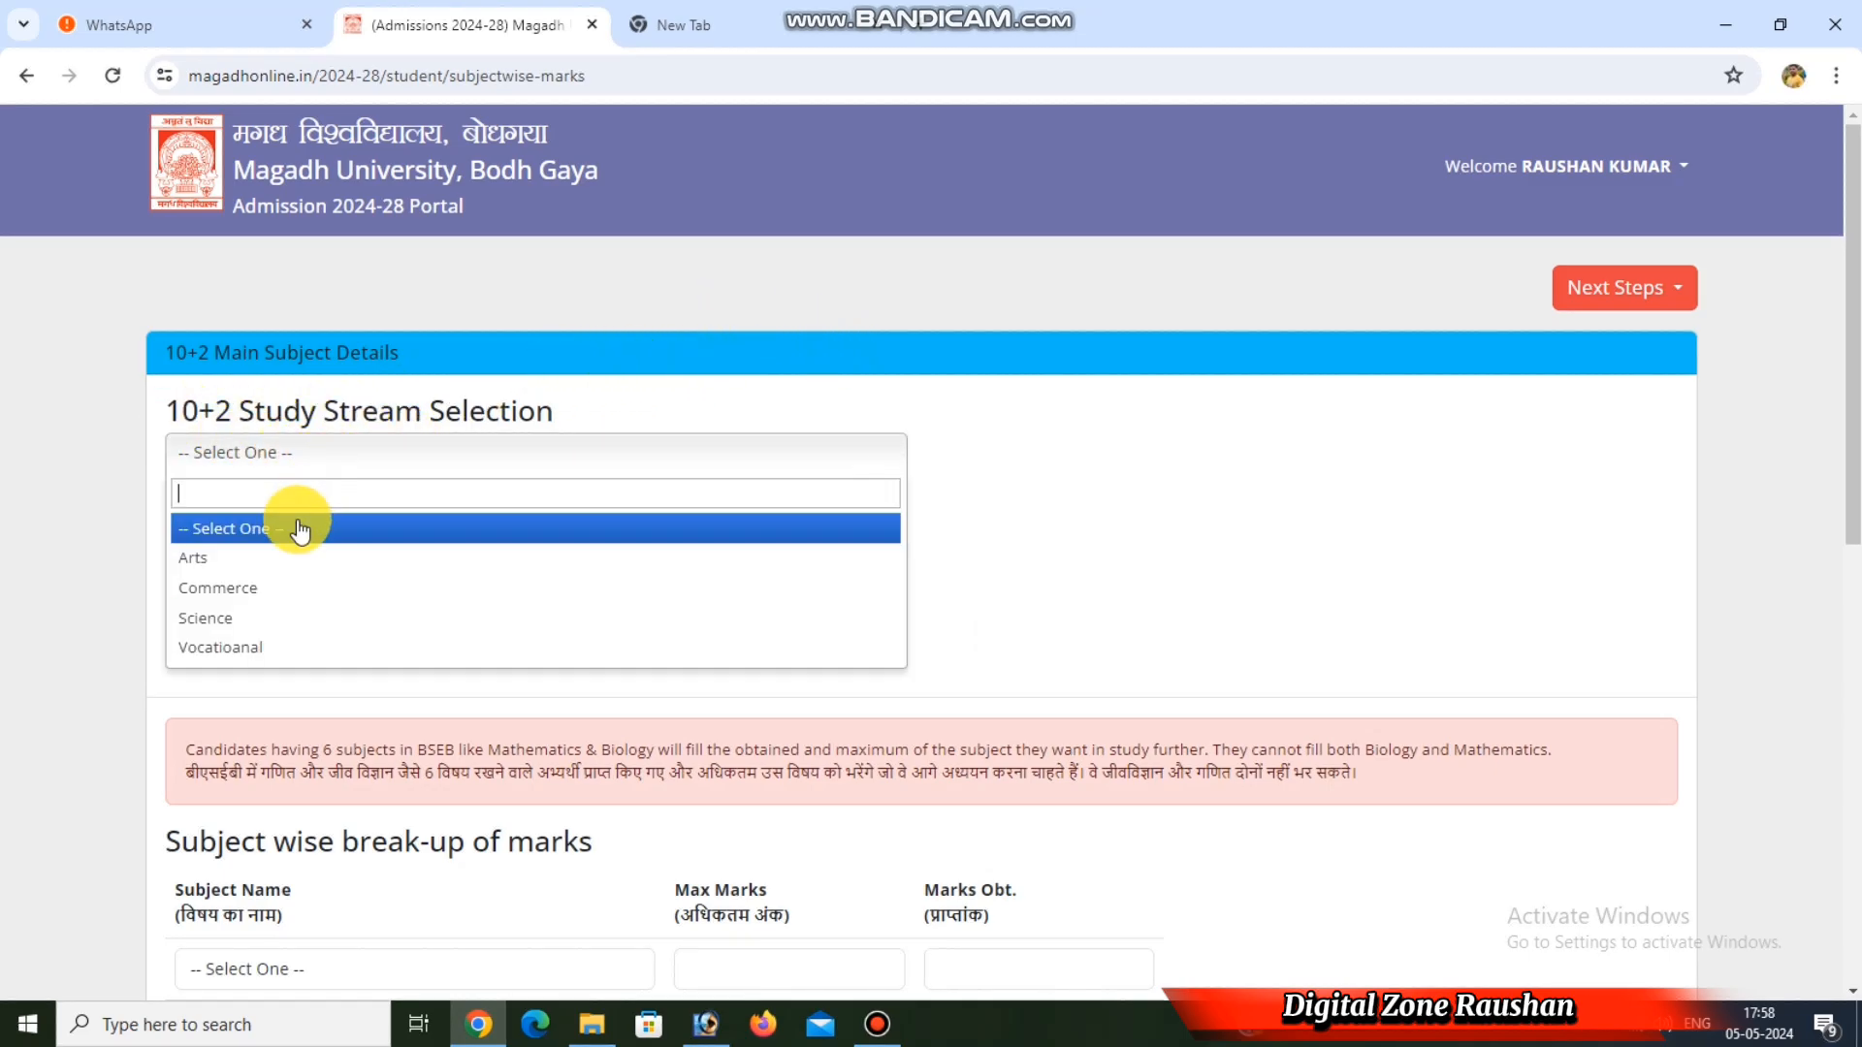
{"action": "left_click", "coordinate": [287, 619]}
{"action": "scroll", "coordinate": [333, 561], "scroll_direction": "down", "scroll_amount": 3}
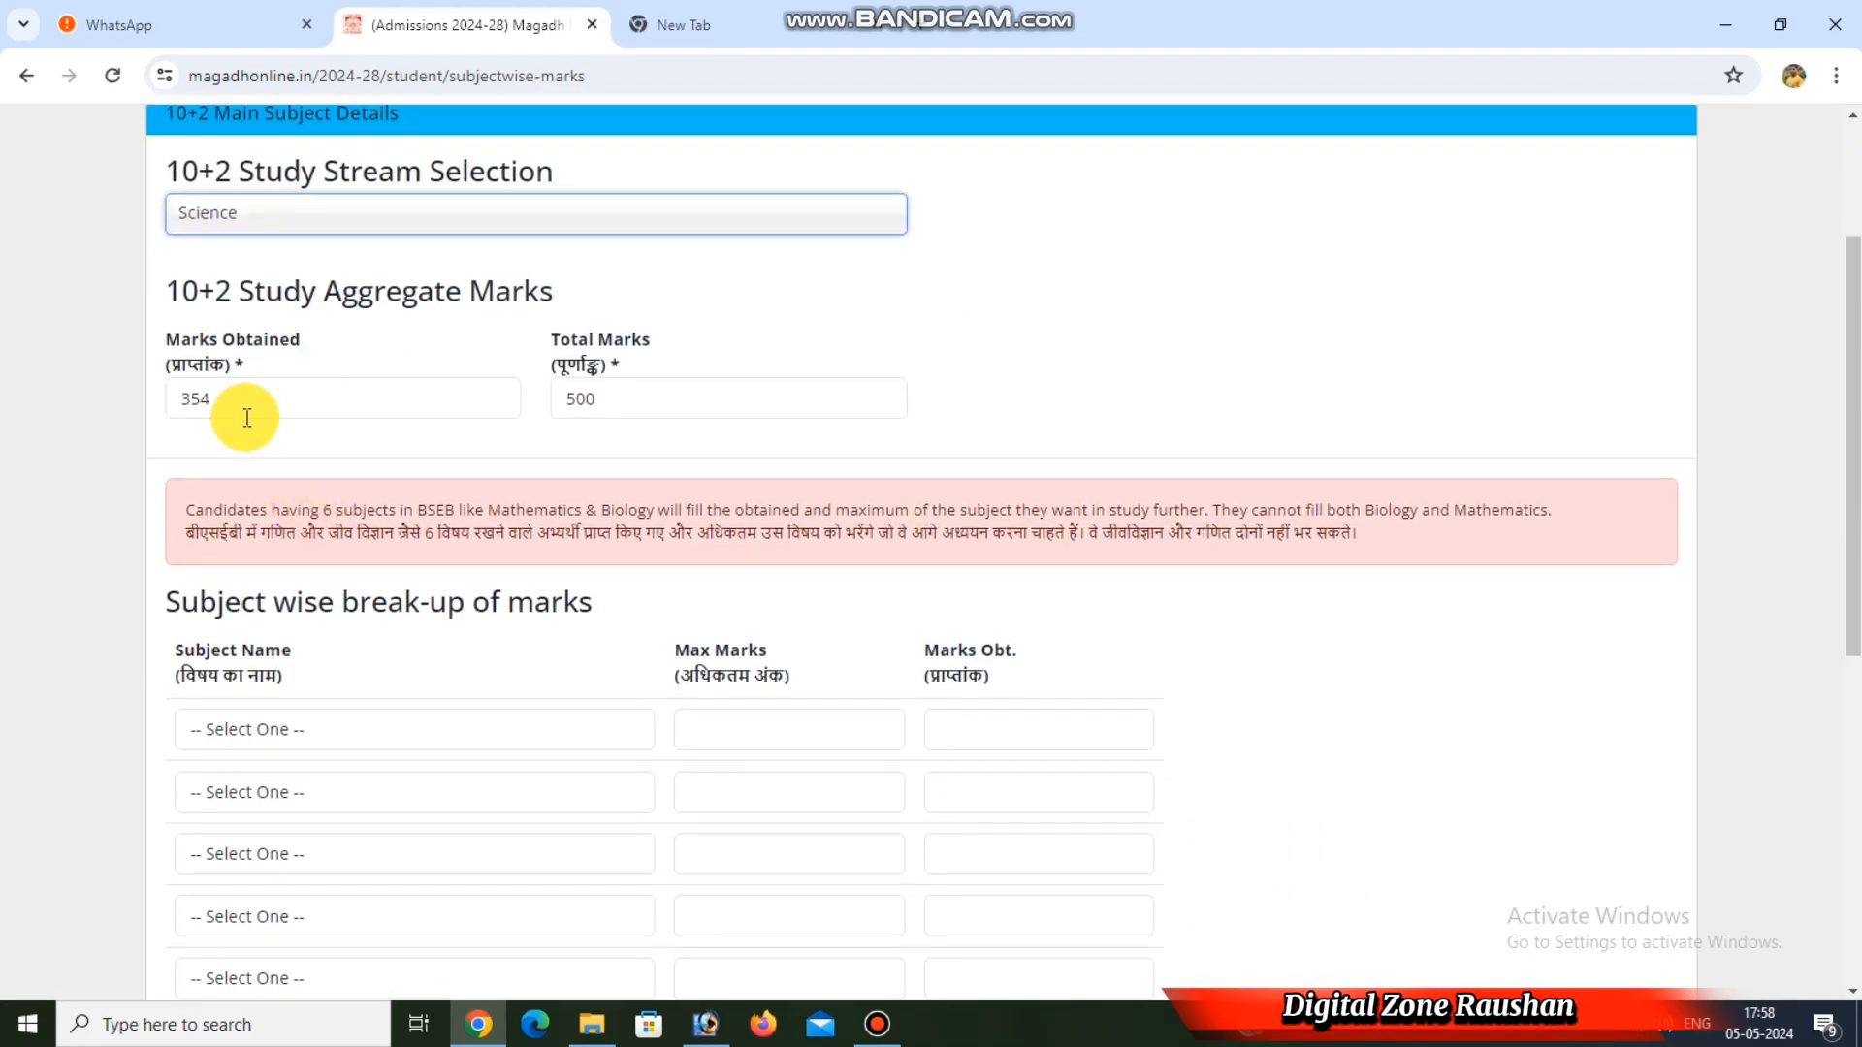
{"action": "scroll", "coordinate": [657, 515], "scroll_direction": "down", "scroll_amount": 4}
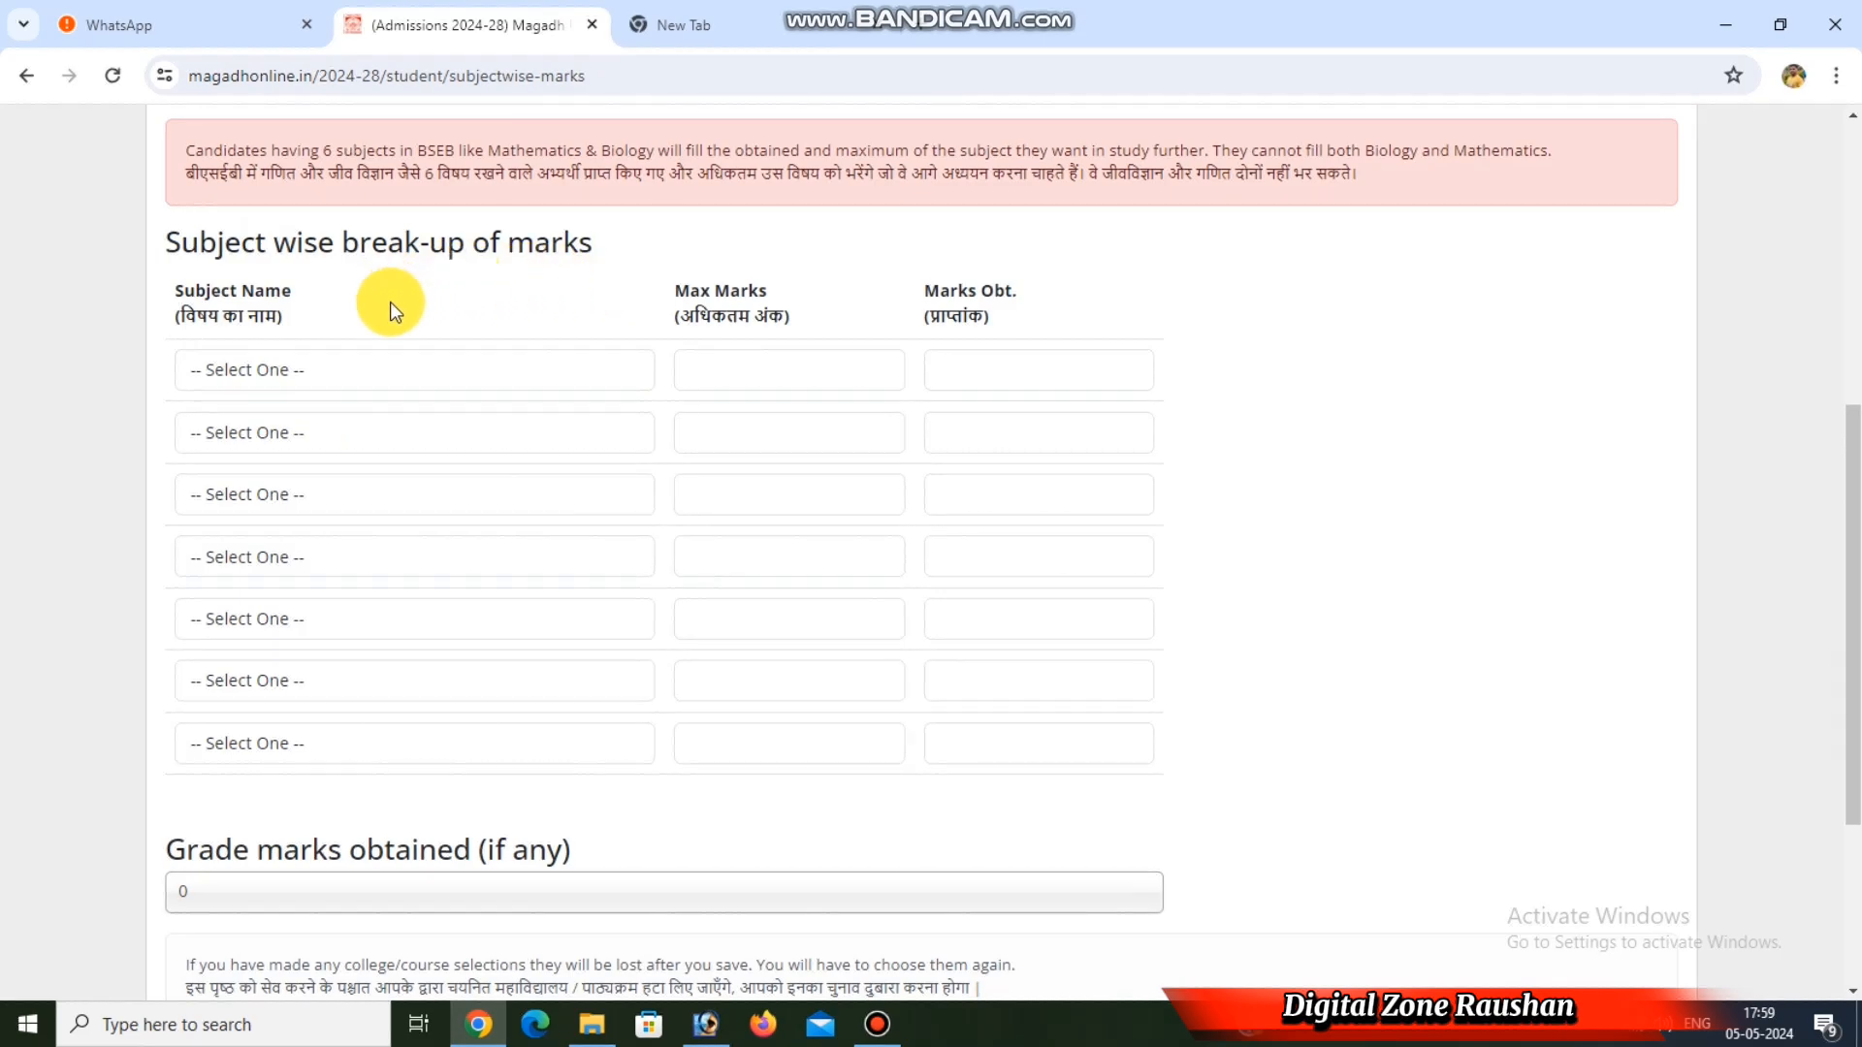
{"action": "scroll", "coordinate": [431, 408], "scroll_direction": "down", "scroll_amount": 3}
{"action": "scroll", "coordinate": [451, 442], "scroll_direction": "up", "scroll_amount": 5}
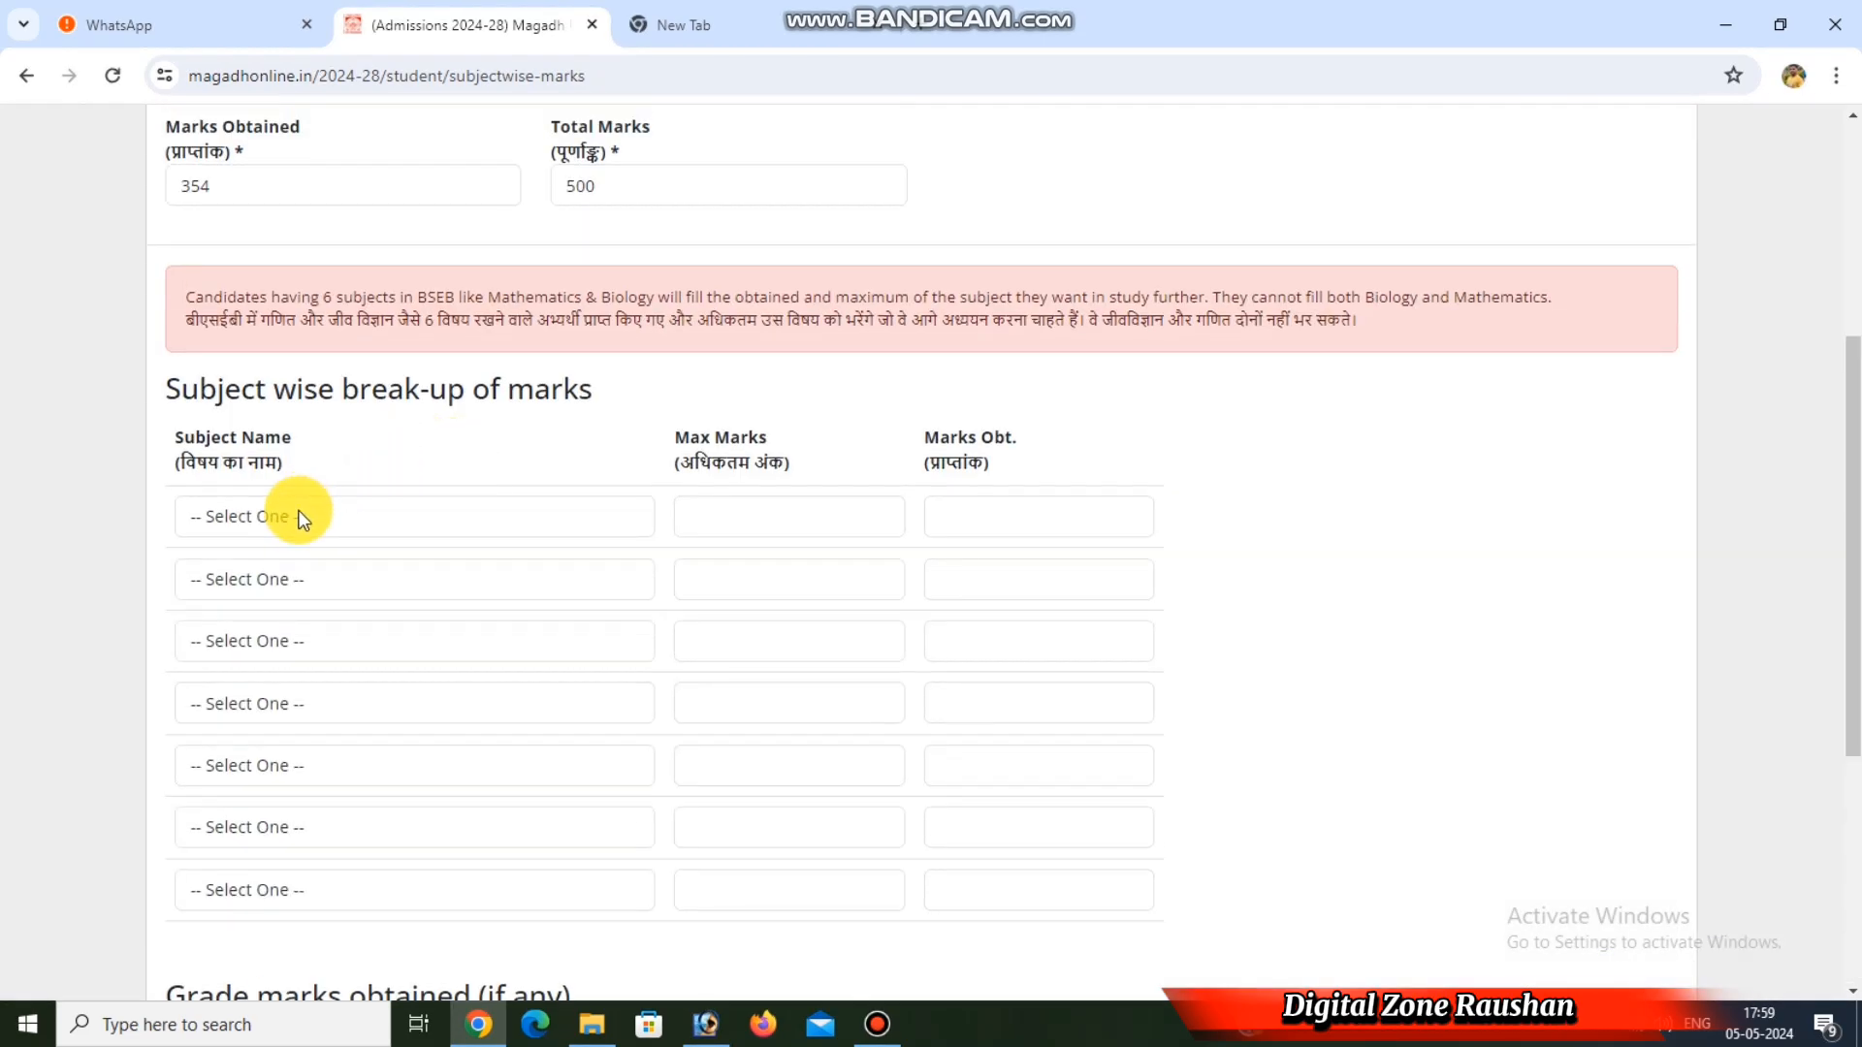
Set Mathematics as the first subject, start its marks, and add Chemistry second
{"action": "left_click", "coordinate": [303, 517]}
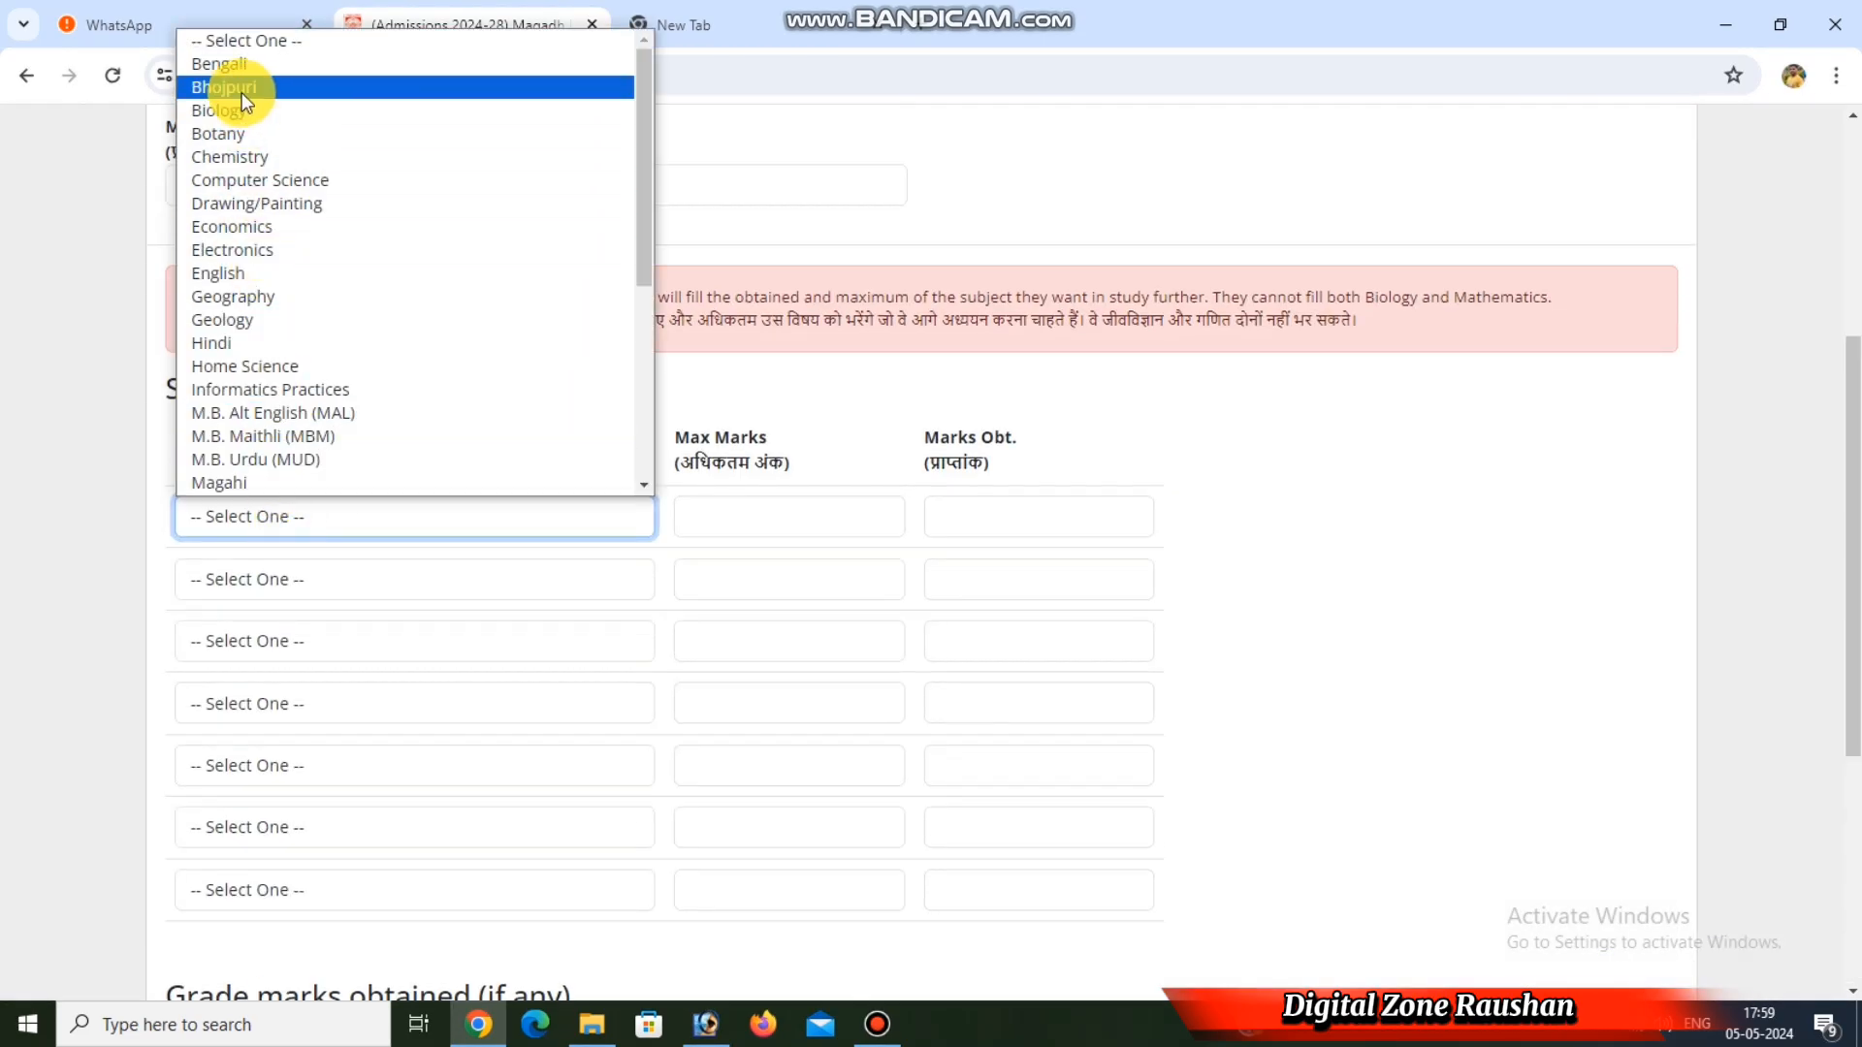
{"action": "type", "text": "ph"}
{"action": "type", "text": "matics"}
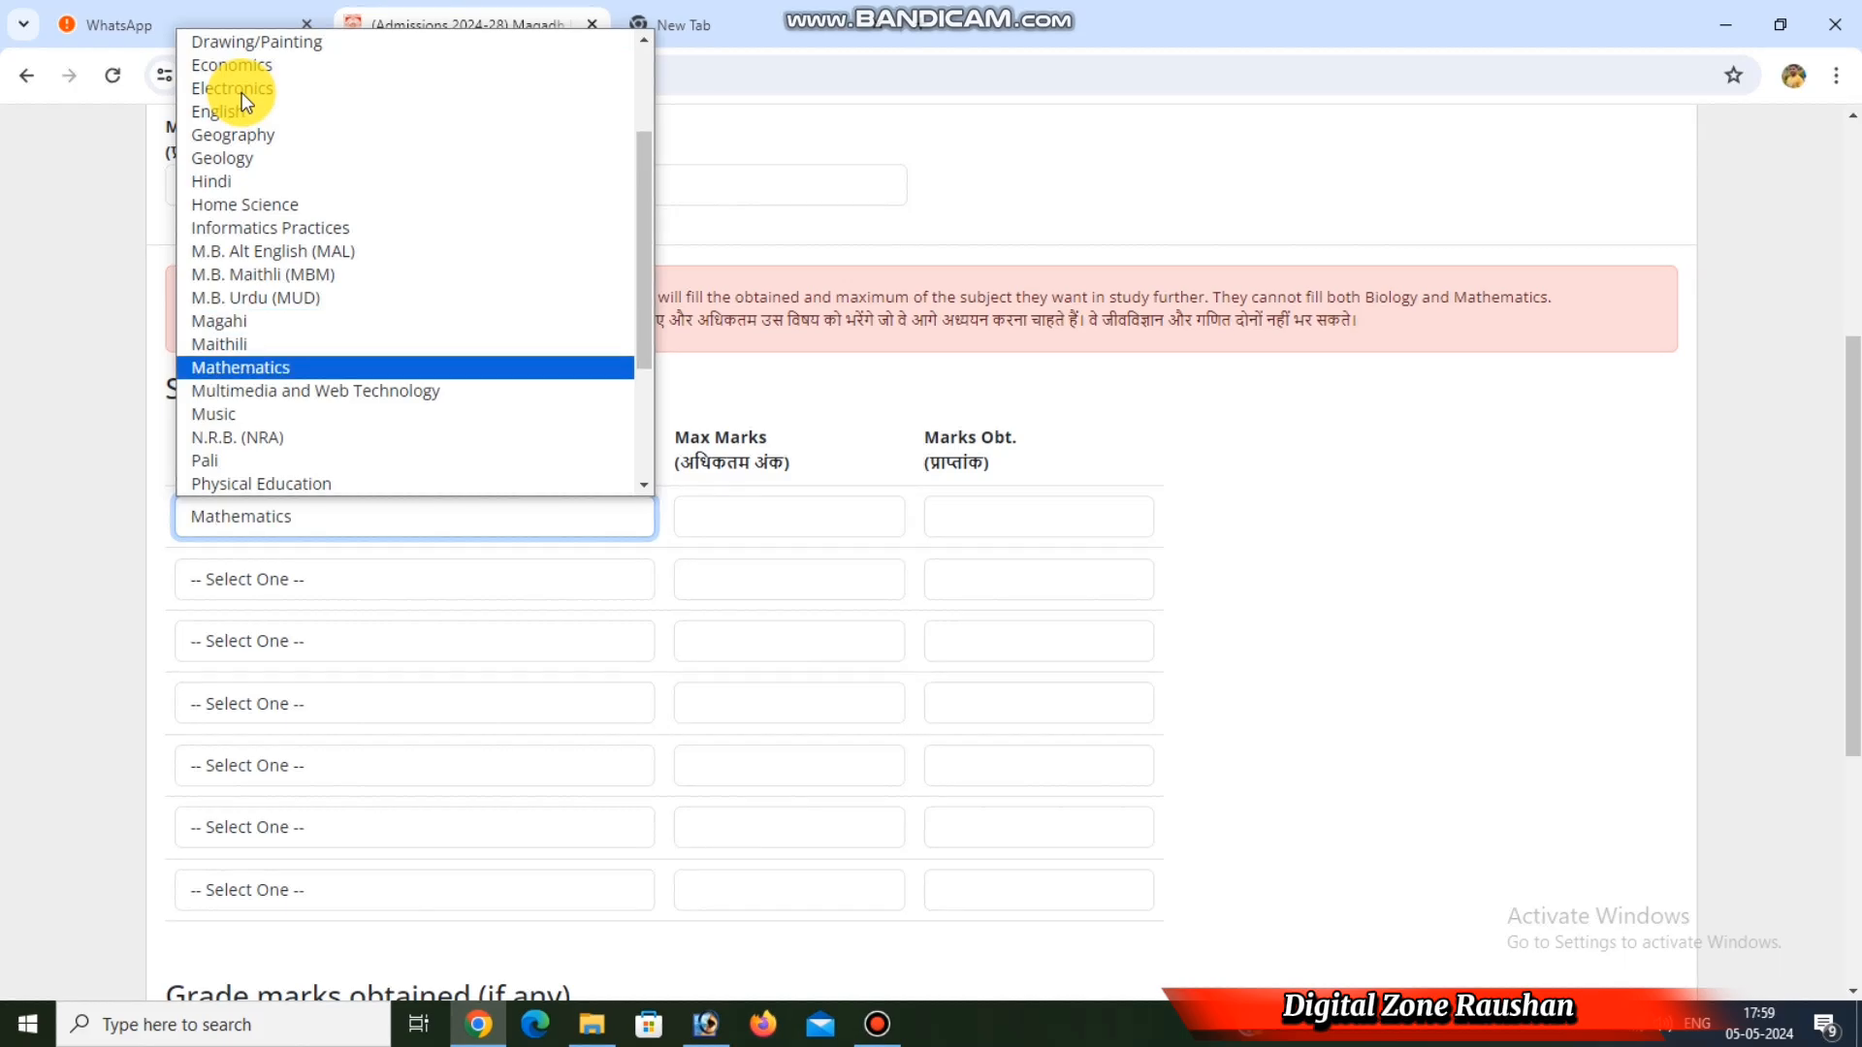
{"action": "key", "text": "Return"}
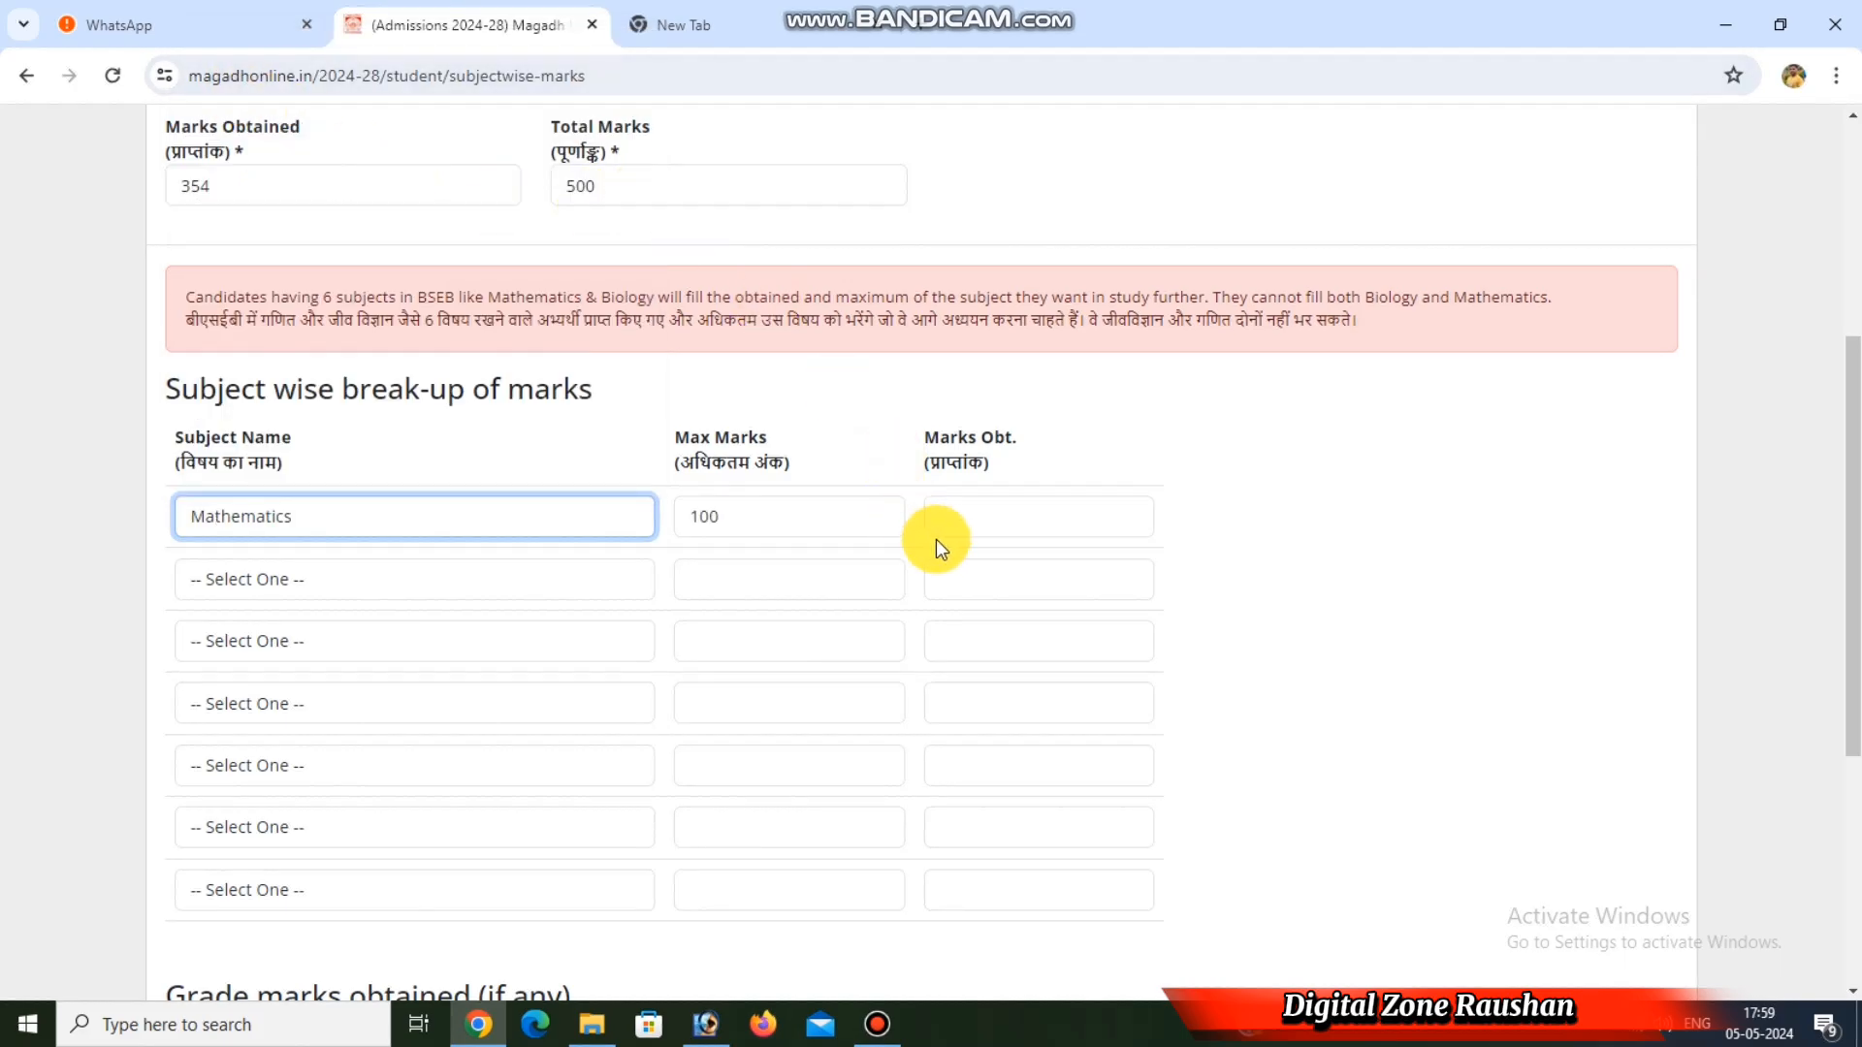
{"action": "left_click", "coordinate": [987, 520]}
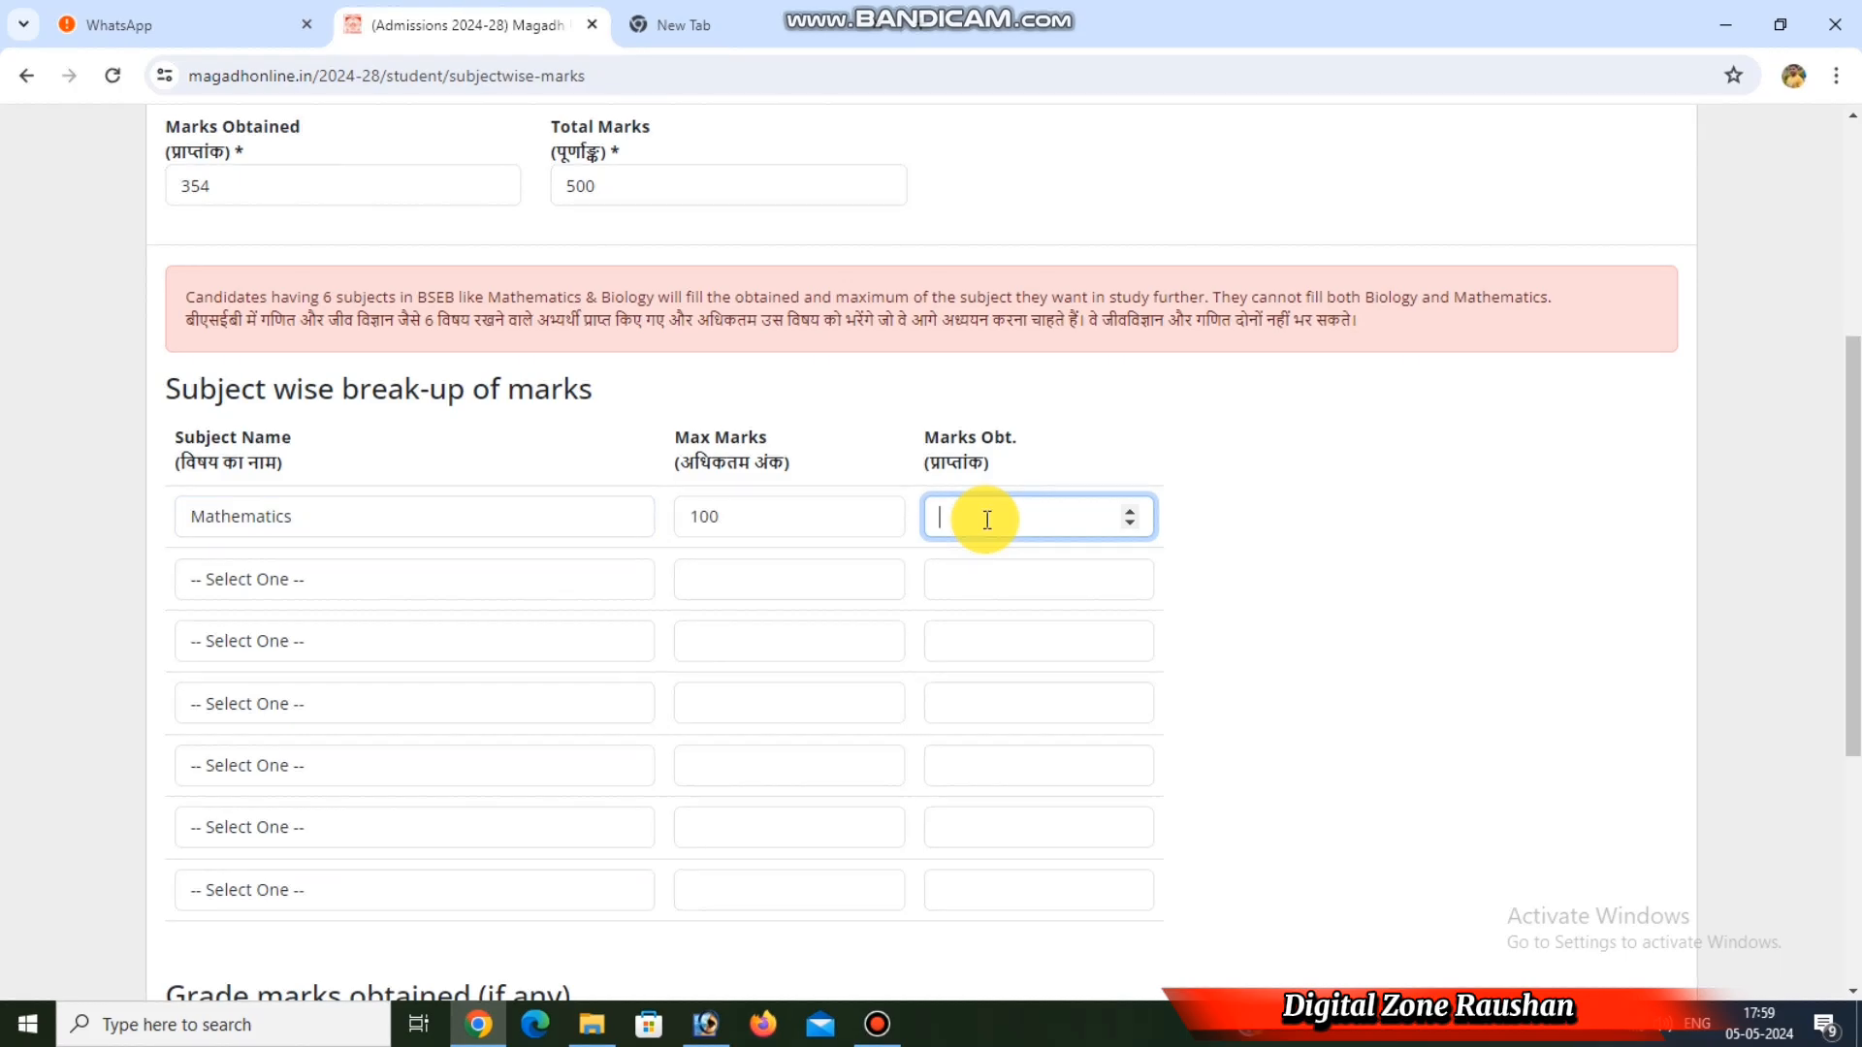
{"action": "left_click", "coordinate": [330, 578]}
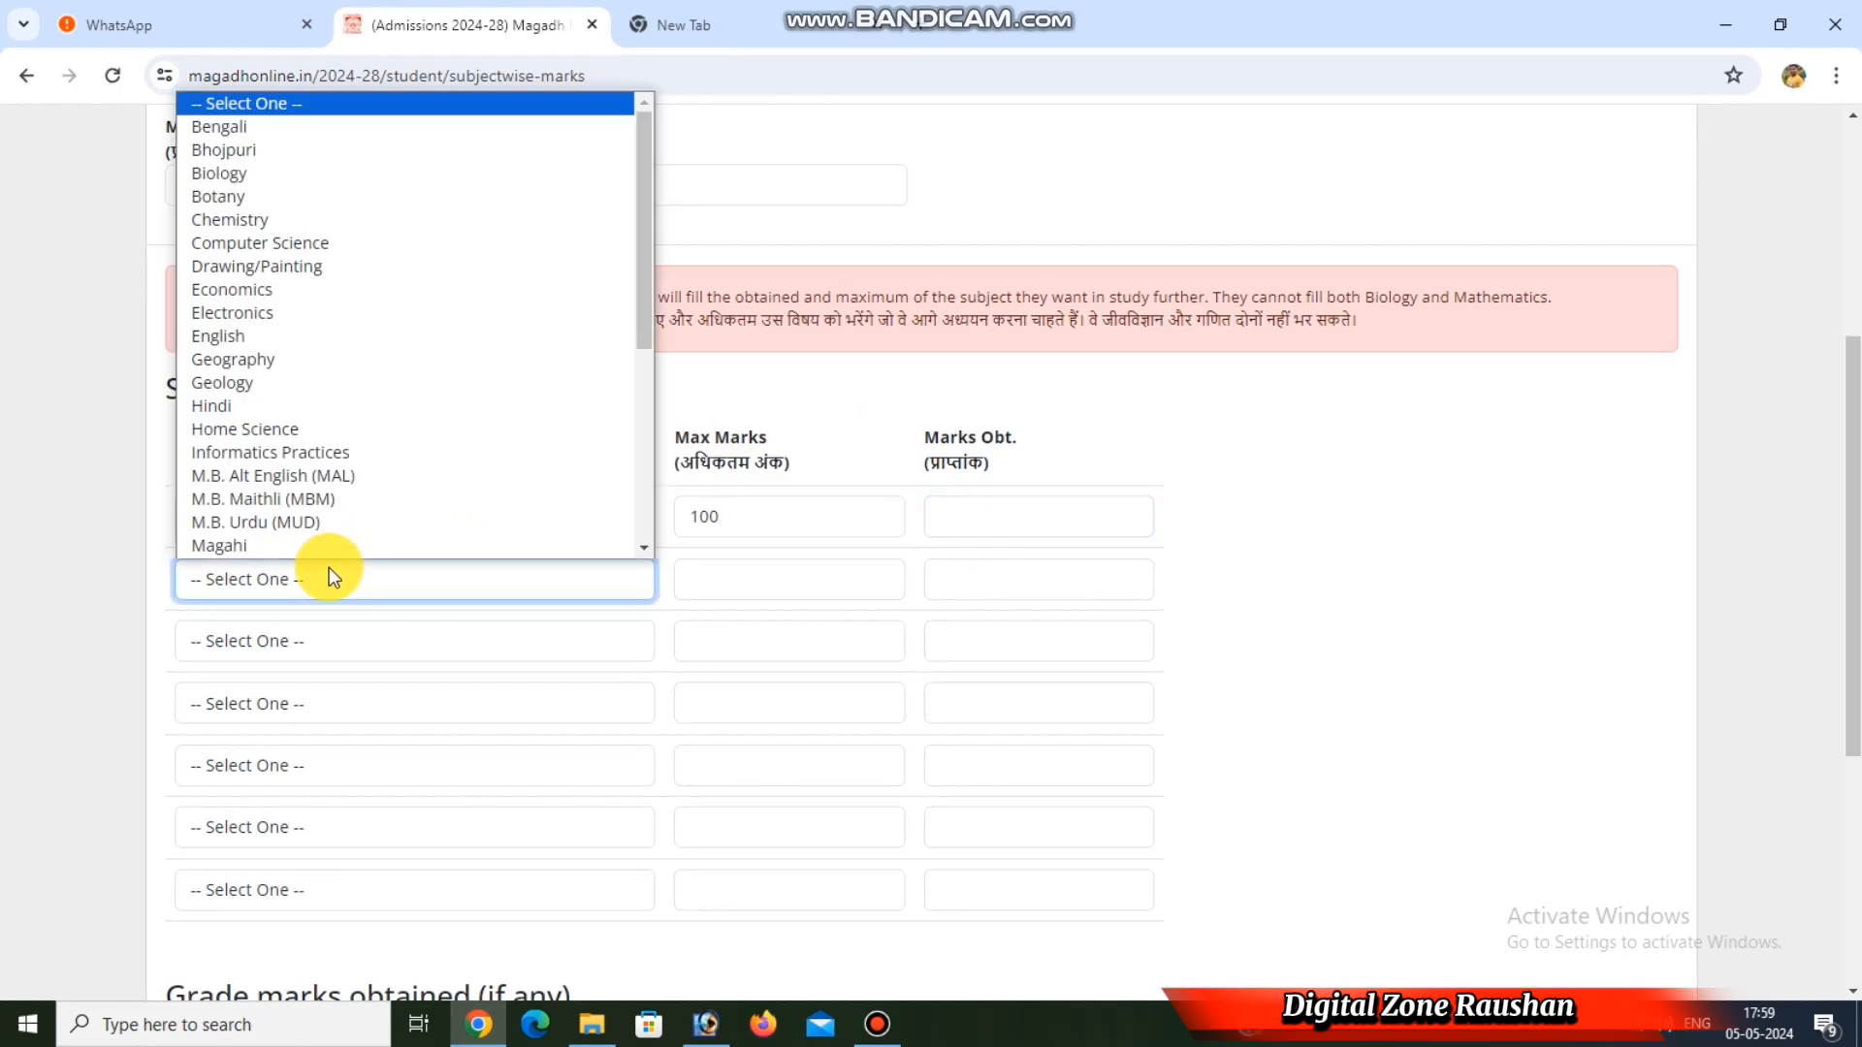
{"action": "key", "text": "c"}
{"action": "key", "text": "Return"}
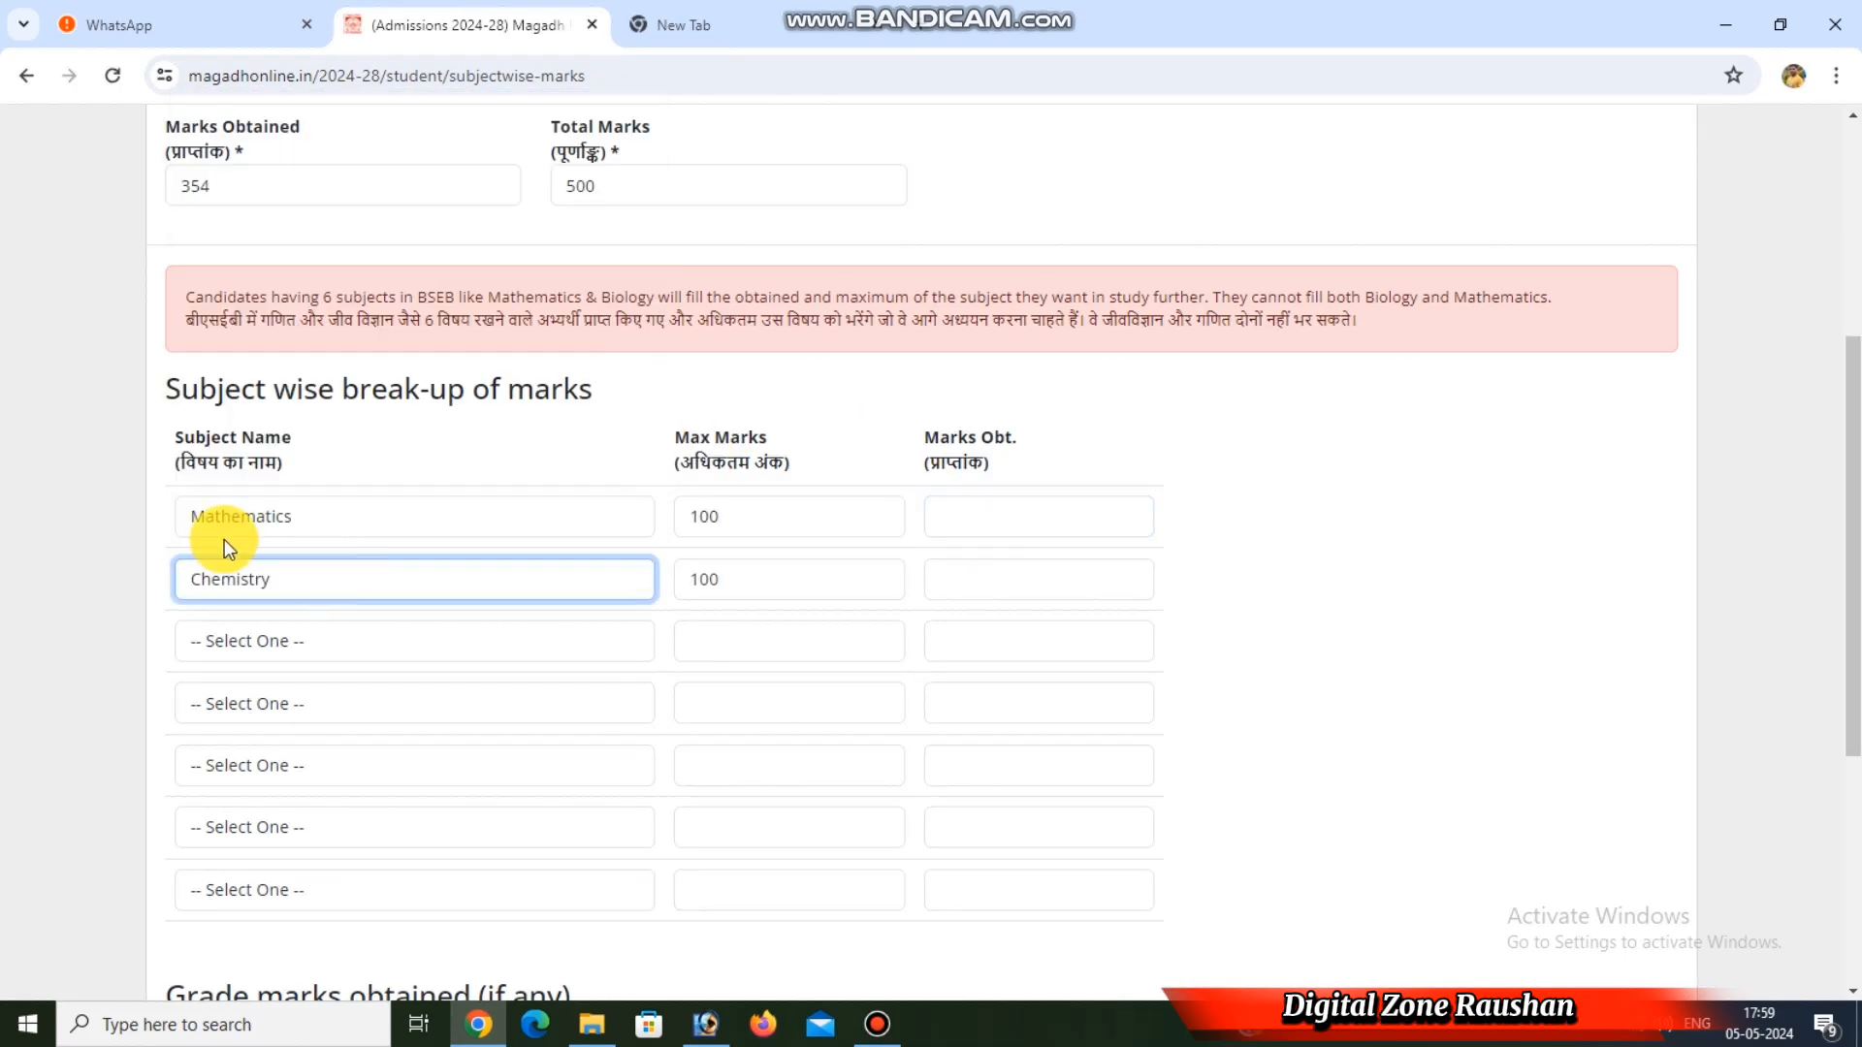
Set English as the third subject and Hindi as the fourth
{"action": "left_click", "coordinate": [313, 637]}
{"action": "key", "text": "e"}
{"action": "key", "text": "n"}
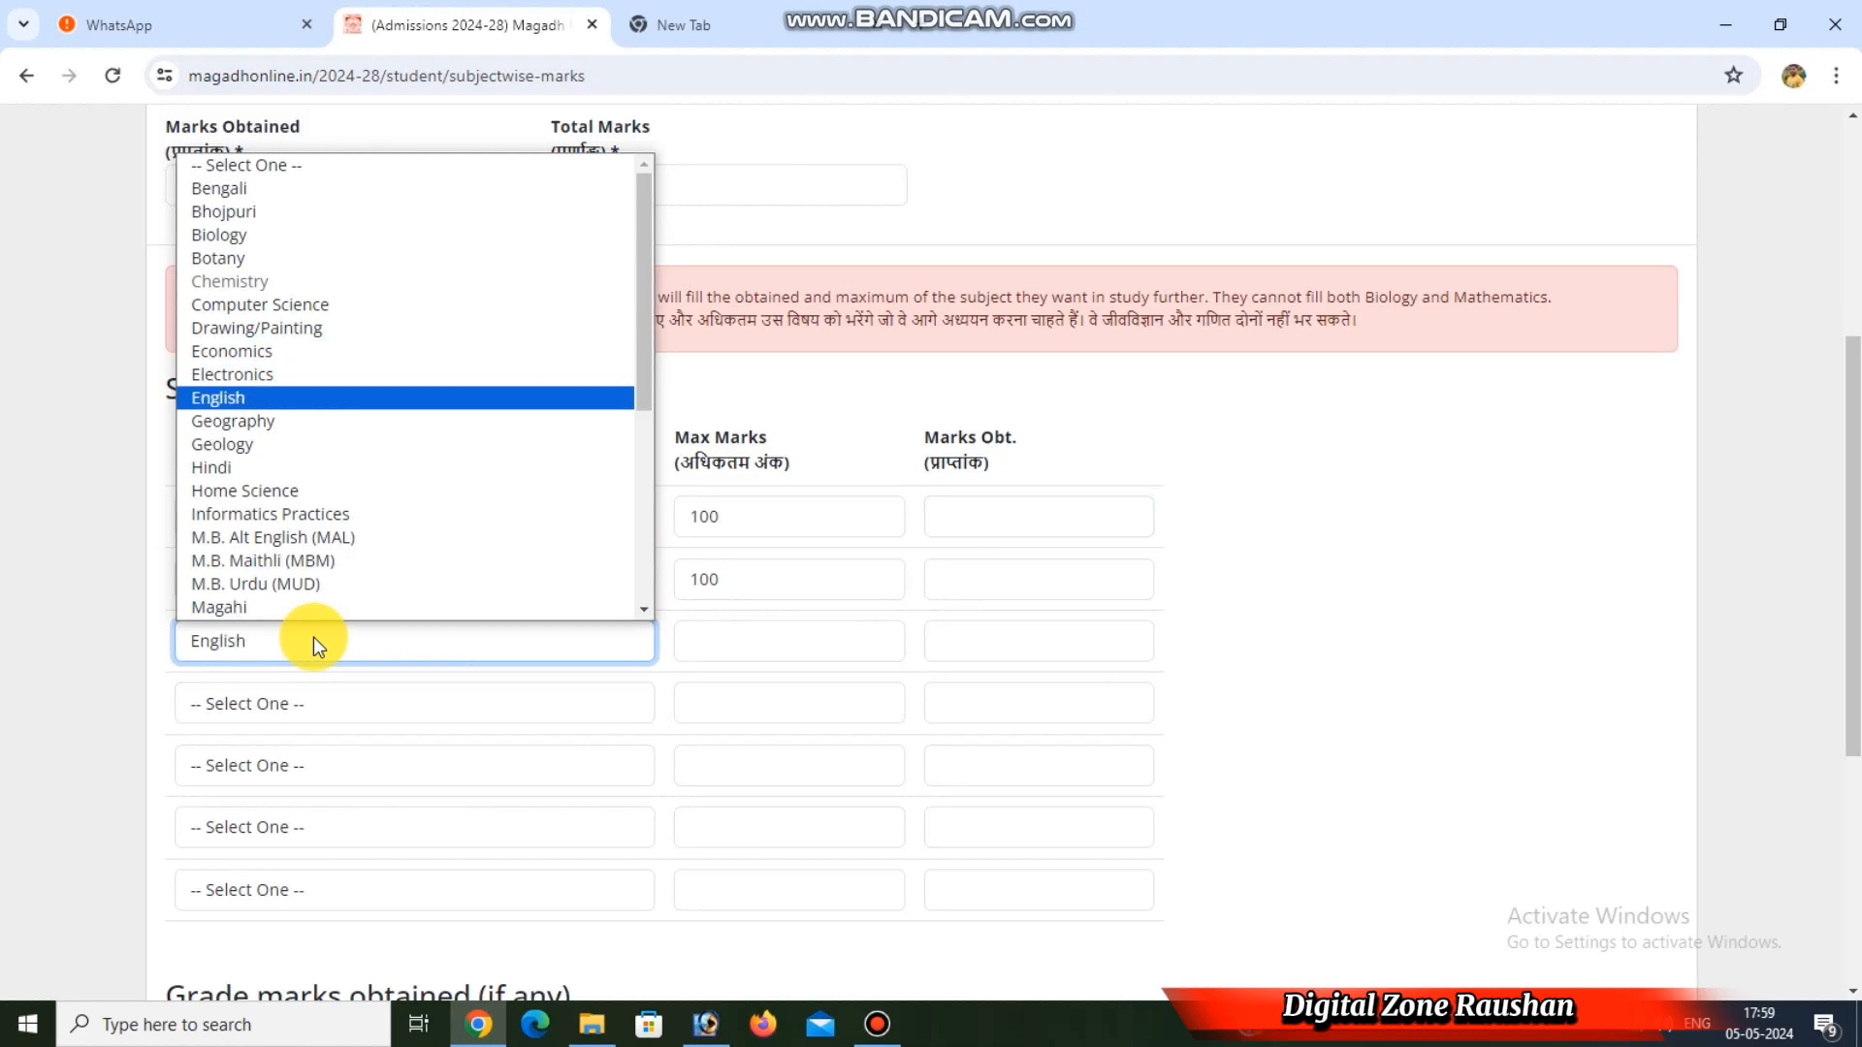
{"action": "key", "text": "Return"}
{"action": "left_click", "coordinate": [322, 700]}
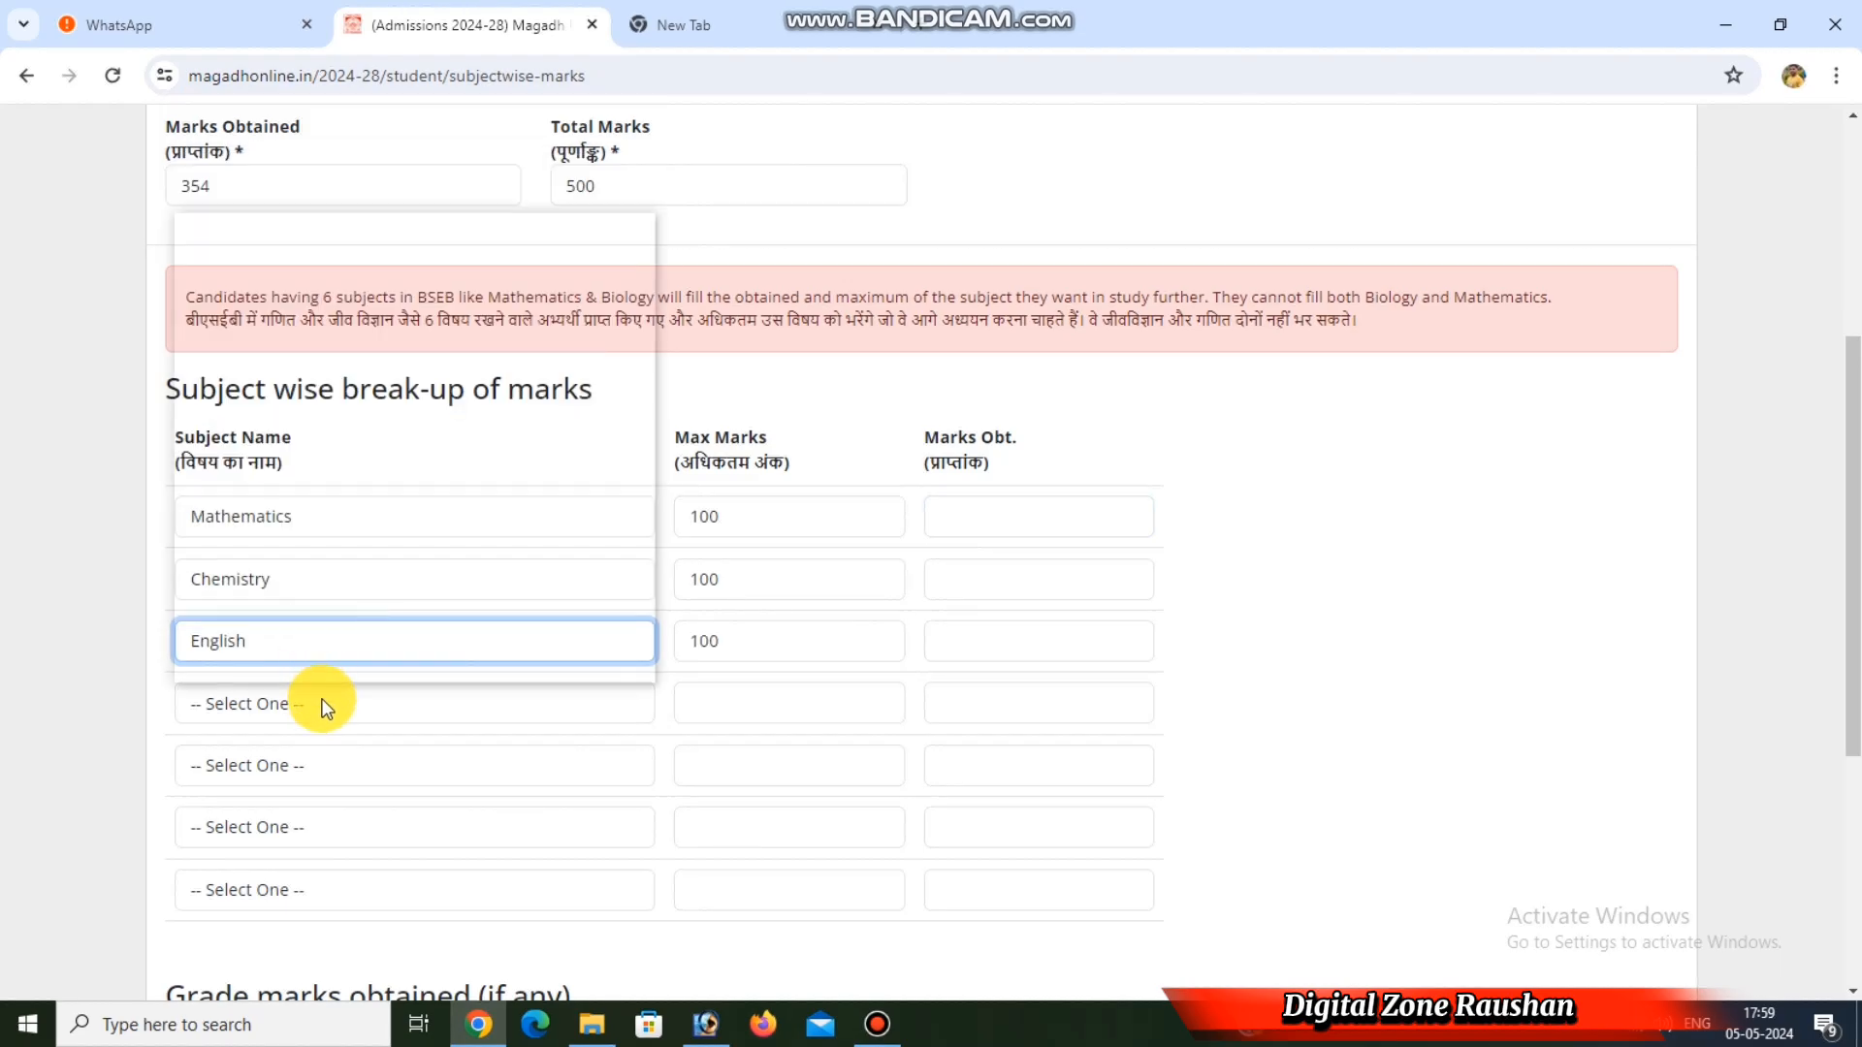
{"action": "key", "text": "h"}
{"action": "key", "text": "Return"}
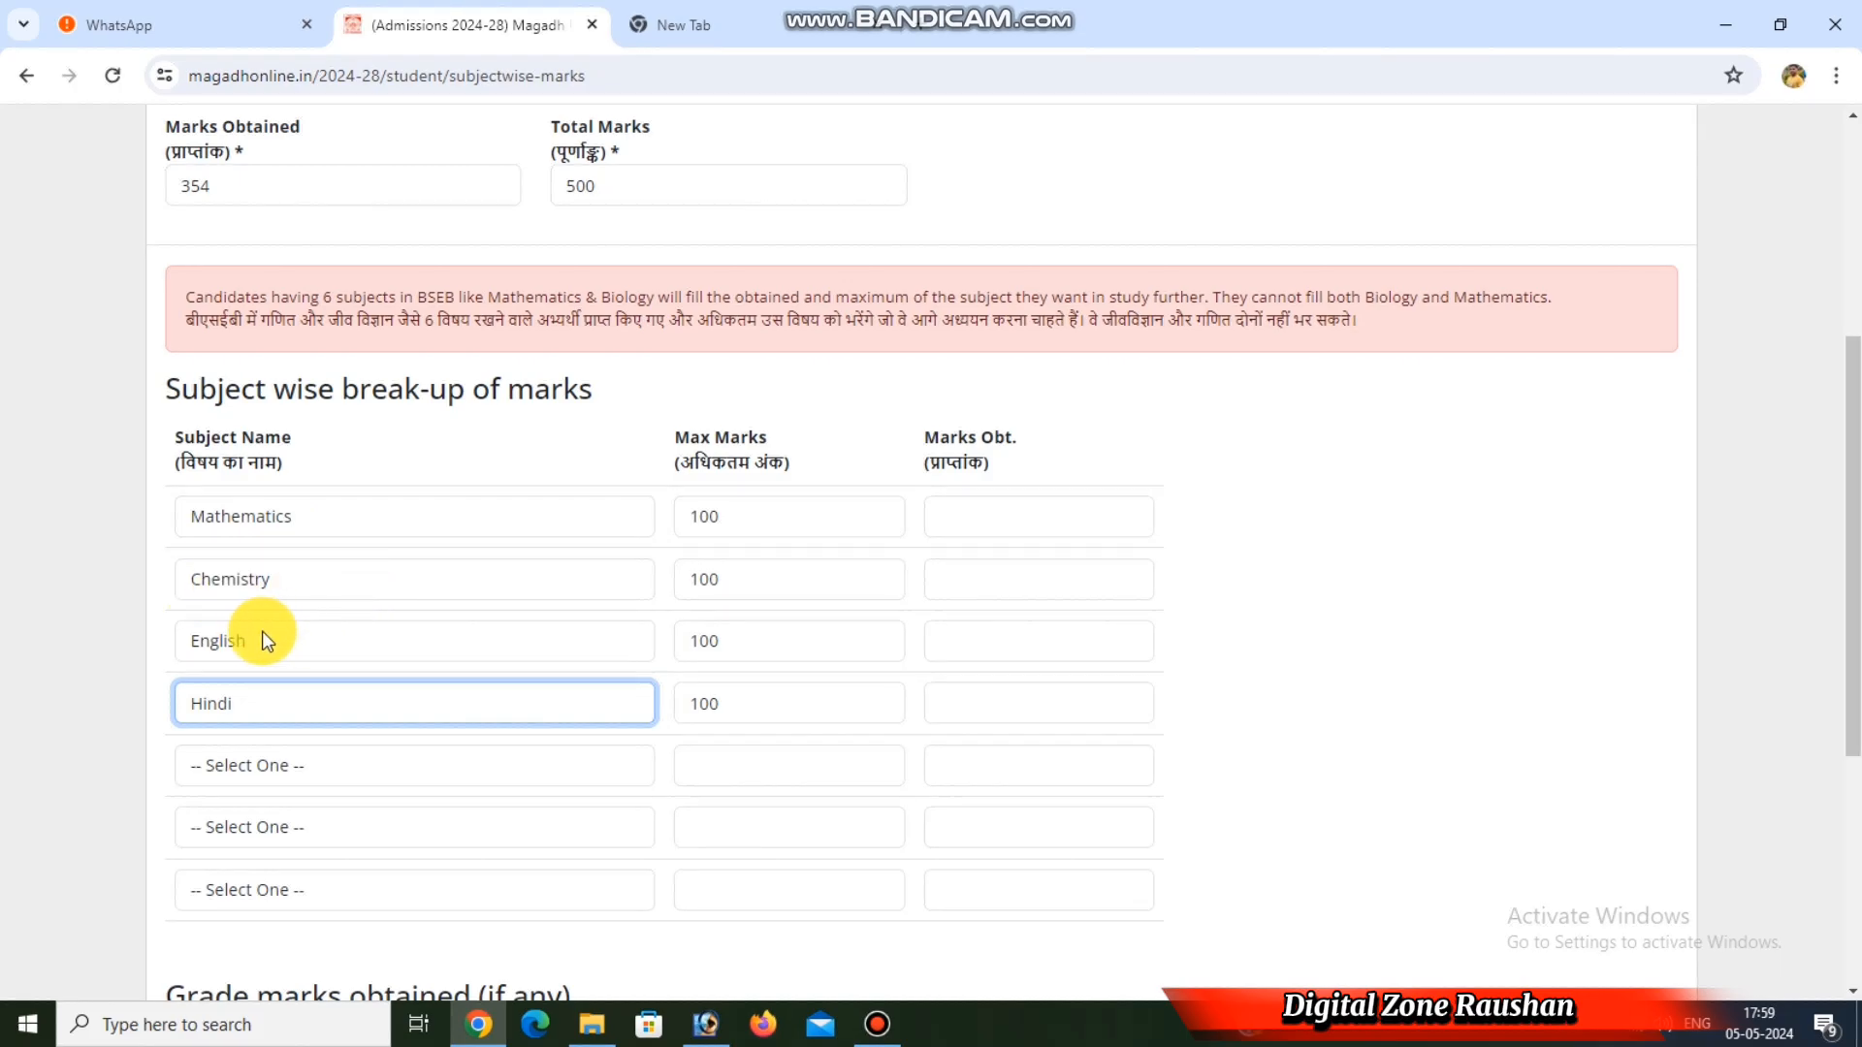
Set Physics as the fifth subject and attempt to save the marks
{"action": "left_click", "coordinate": [264, 776]}
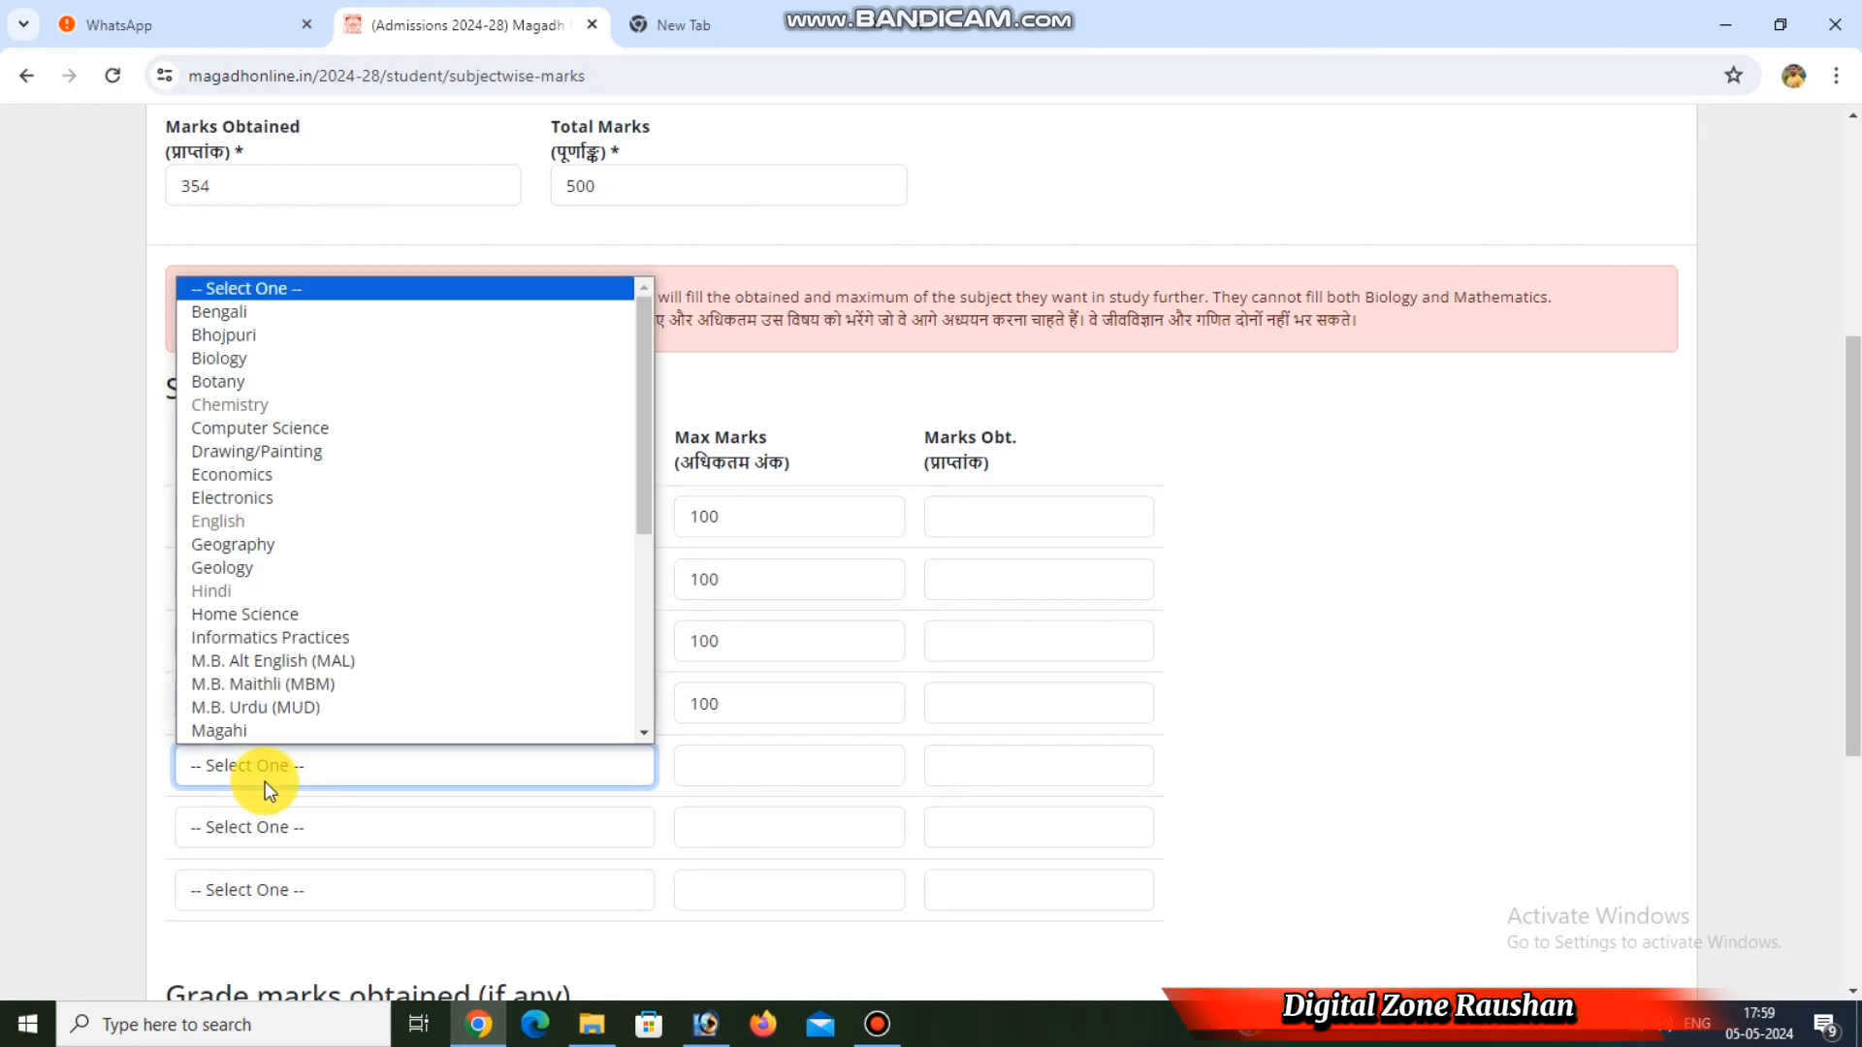
{"action": "key", "text": "p"}
{"action": "key", "text": "h"}
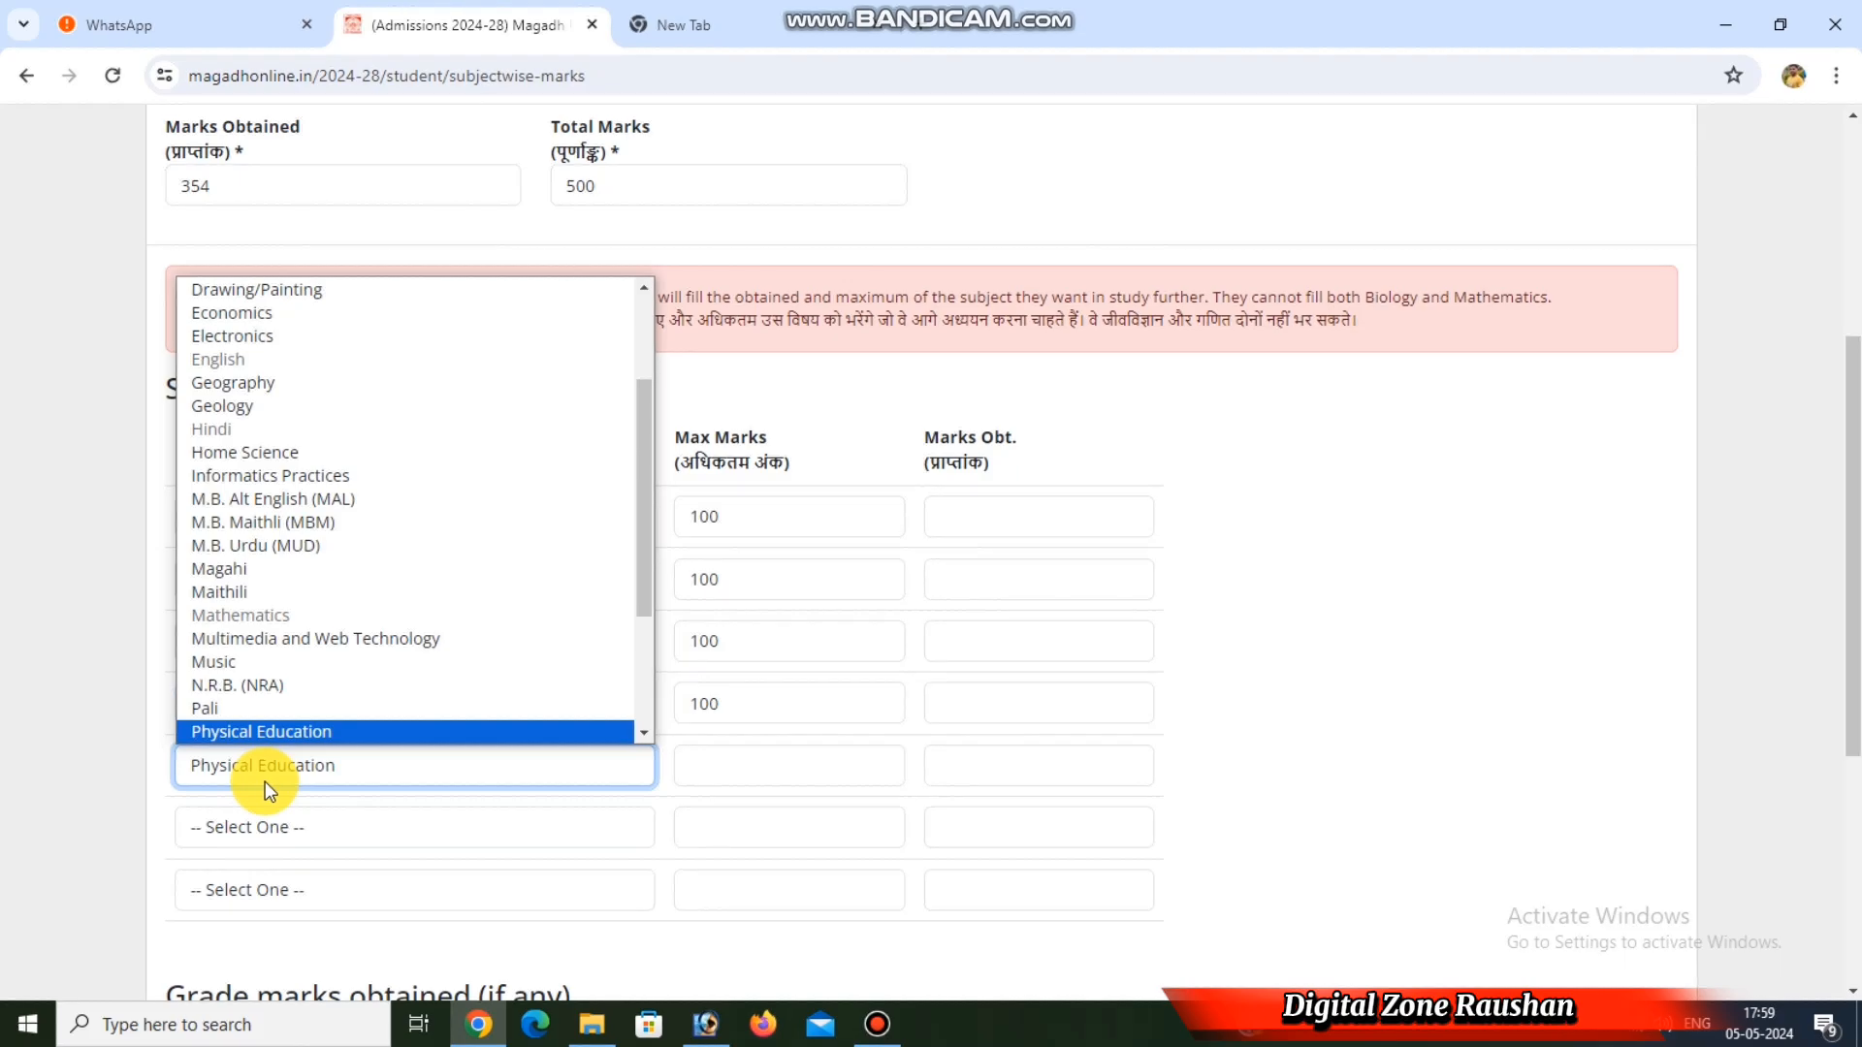
{"action": "key", "text": "Down"}
{"action": "key", "text": "Return"}
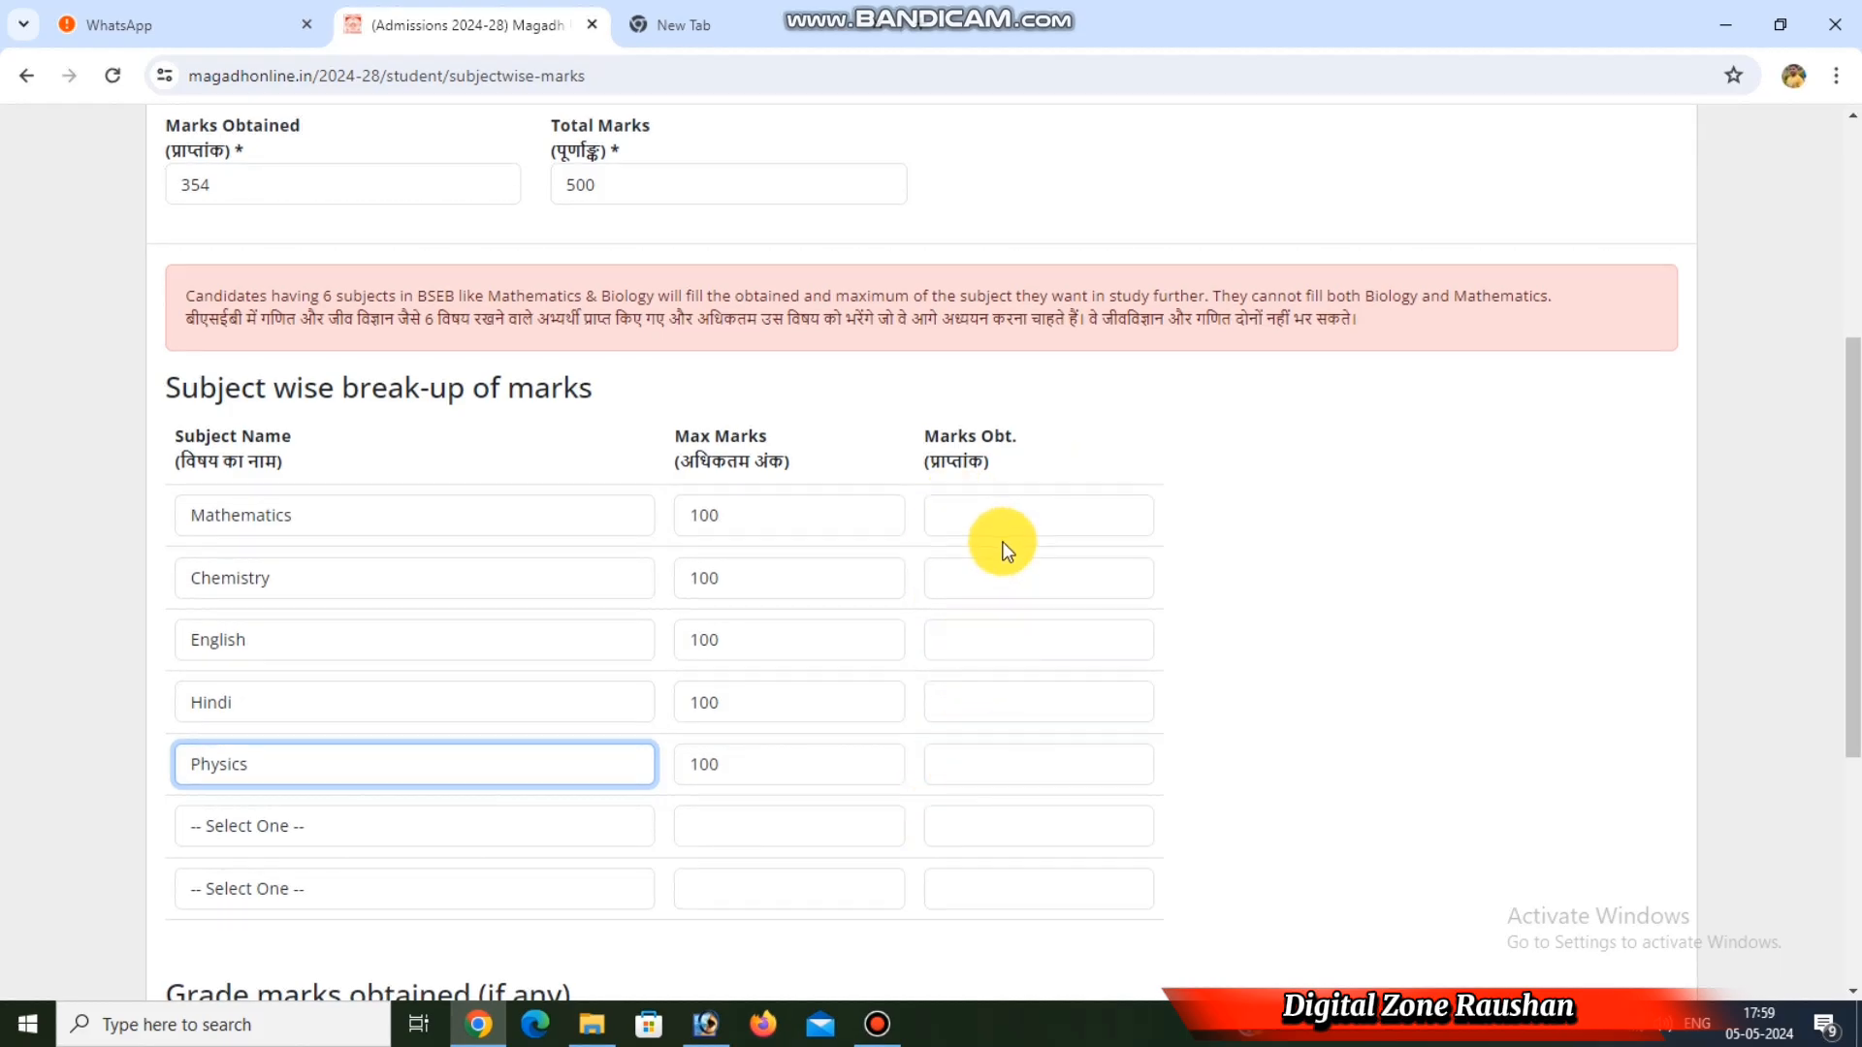
{"action": "scroll", "coordinate": [931, 534], "scroll_direction": "down", "scroll_amount": 3}
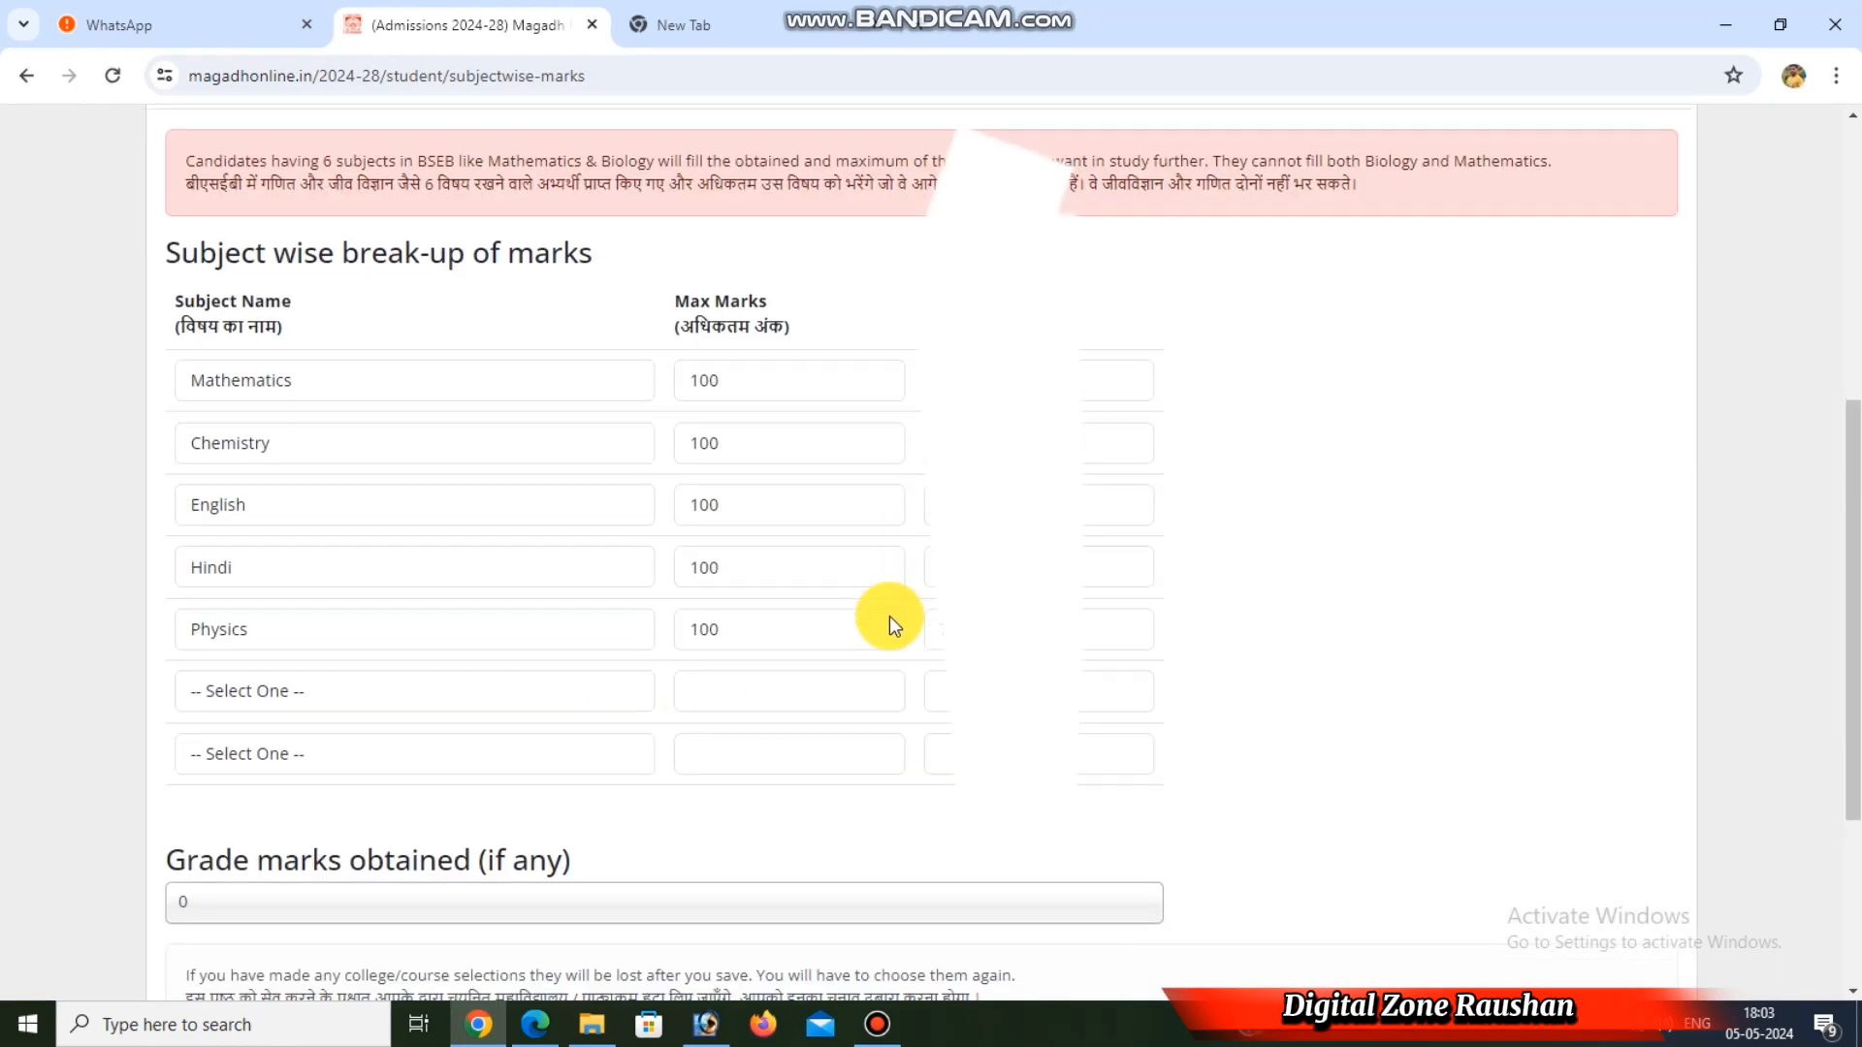
{"action": "scroll", "coordinate": [888, 615], "scroll_direction": "down", "scroll_amount": 3}
{"action": "left_click", "coordinate": [899, 781]}
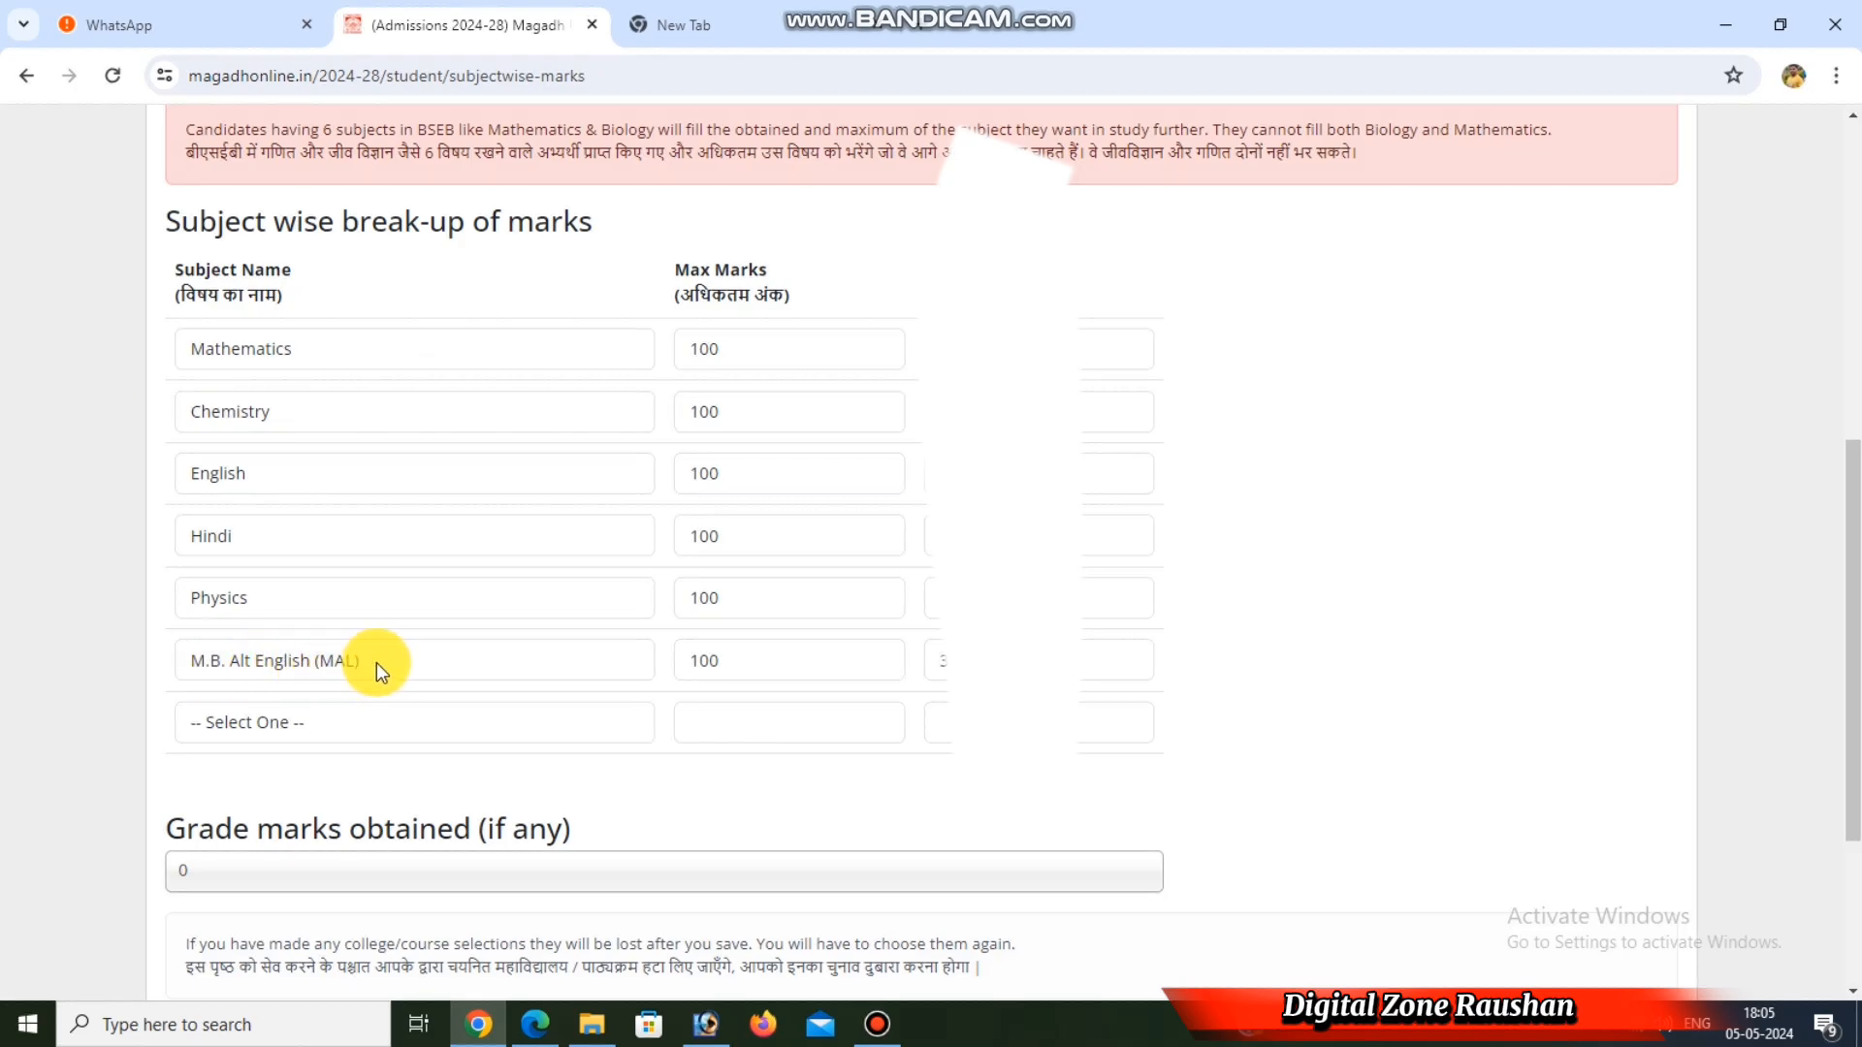
Keep M.B. Alt English (MAL) as the sixth subject and save the marks
{"action": "left_click", "coordinate": [324, 669]}
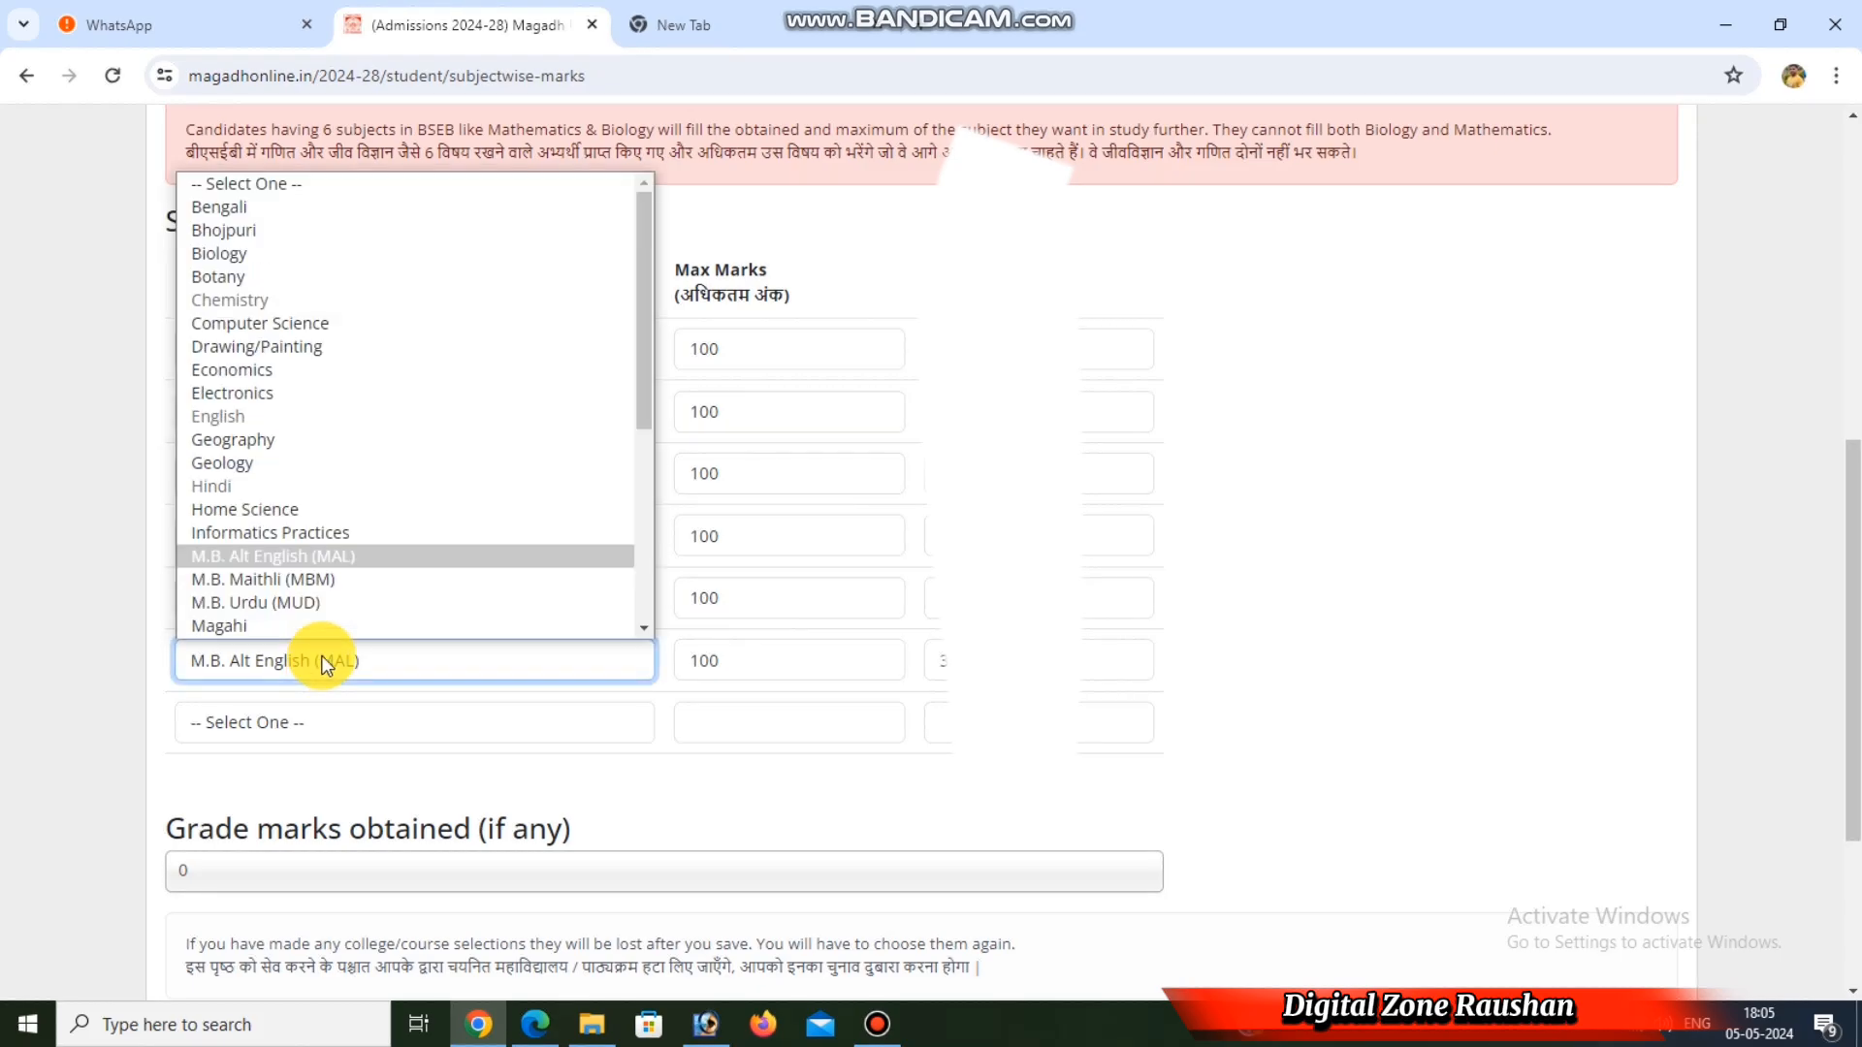
{"action": "left_click", "coordinate": [324, 665]}
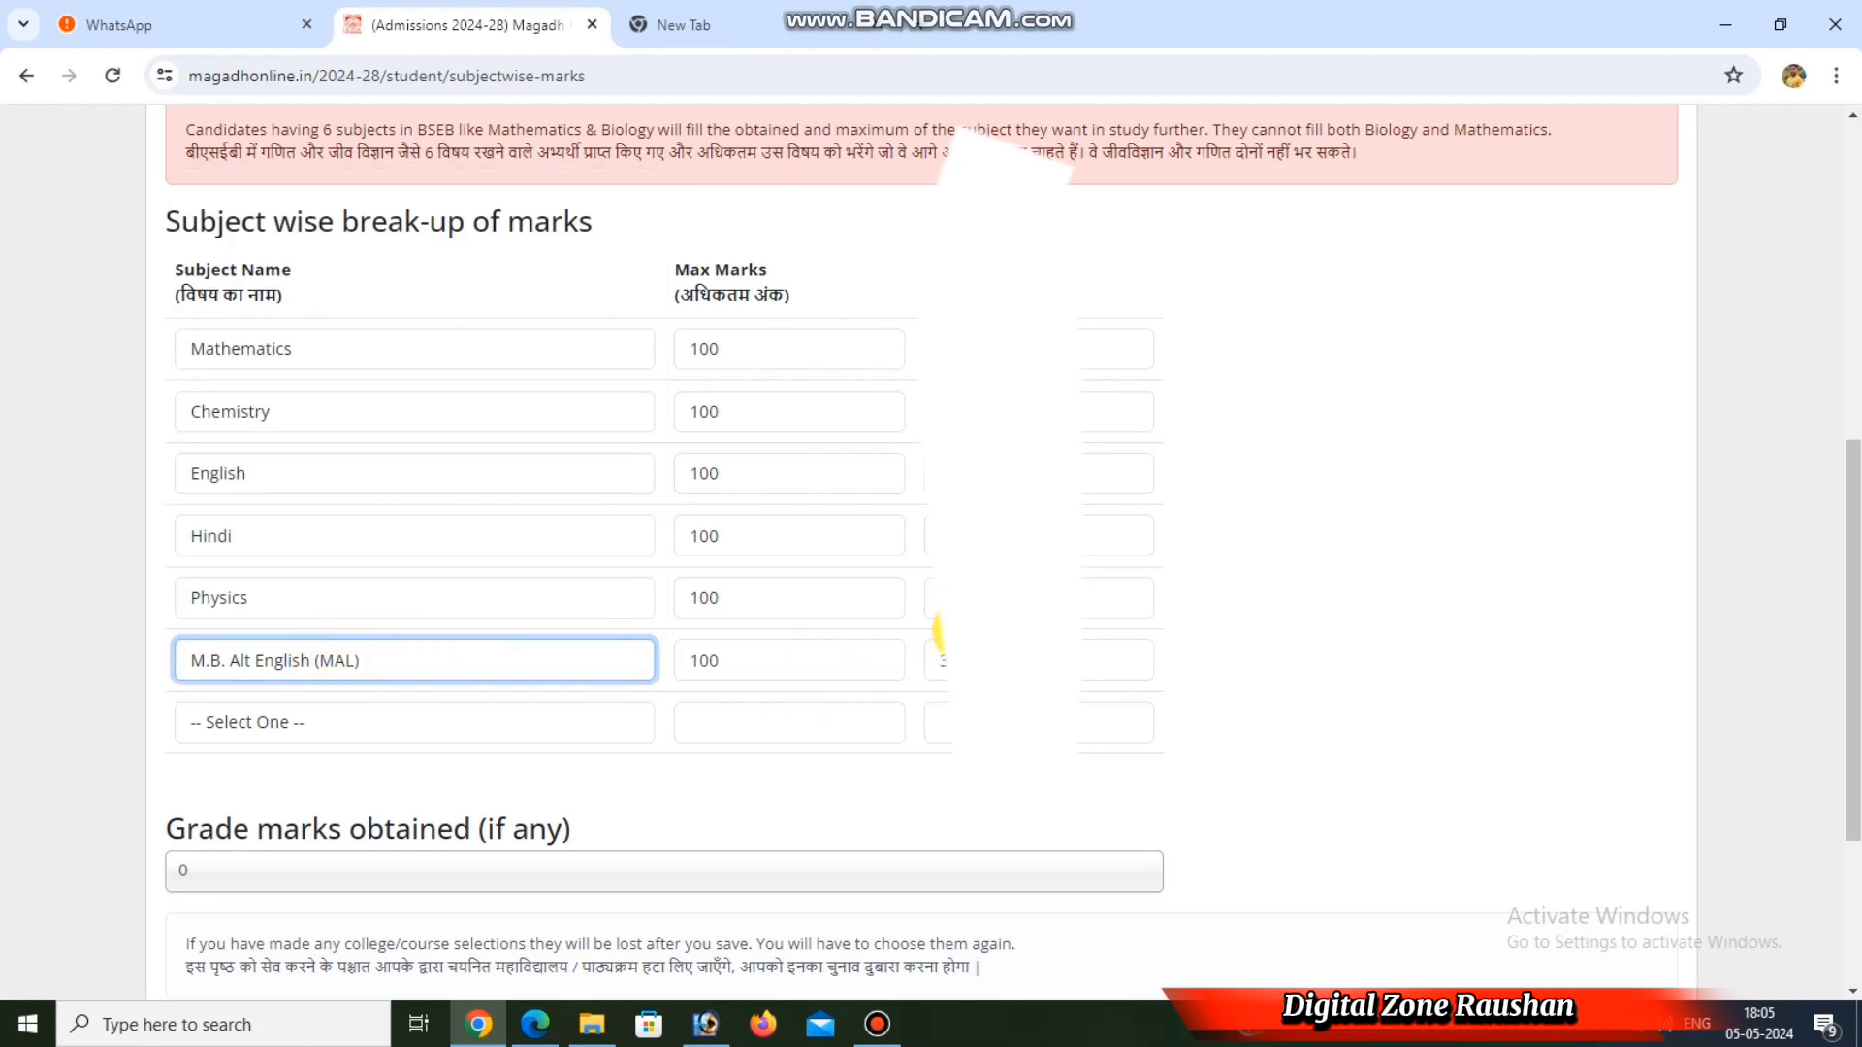
{"action": "scroll", "coordinate": [790, 353], "scroll_direction": "up", "scroll_amount": 6}
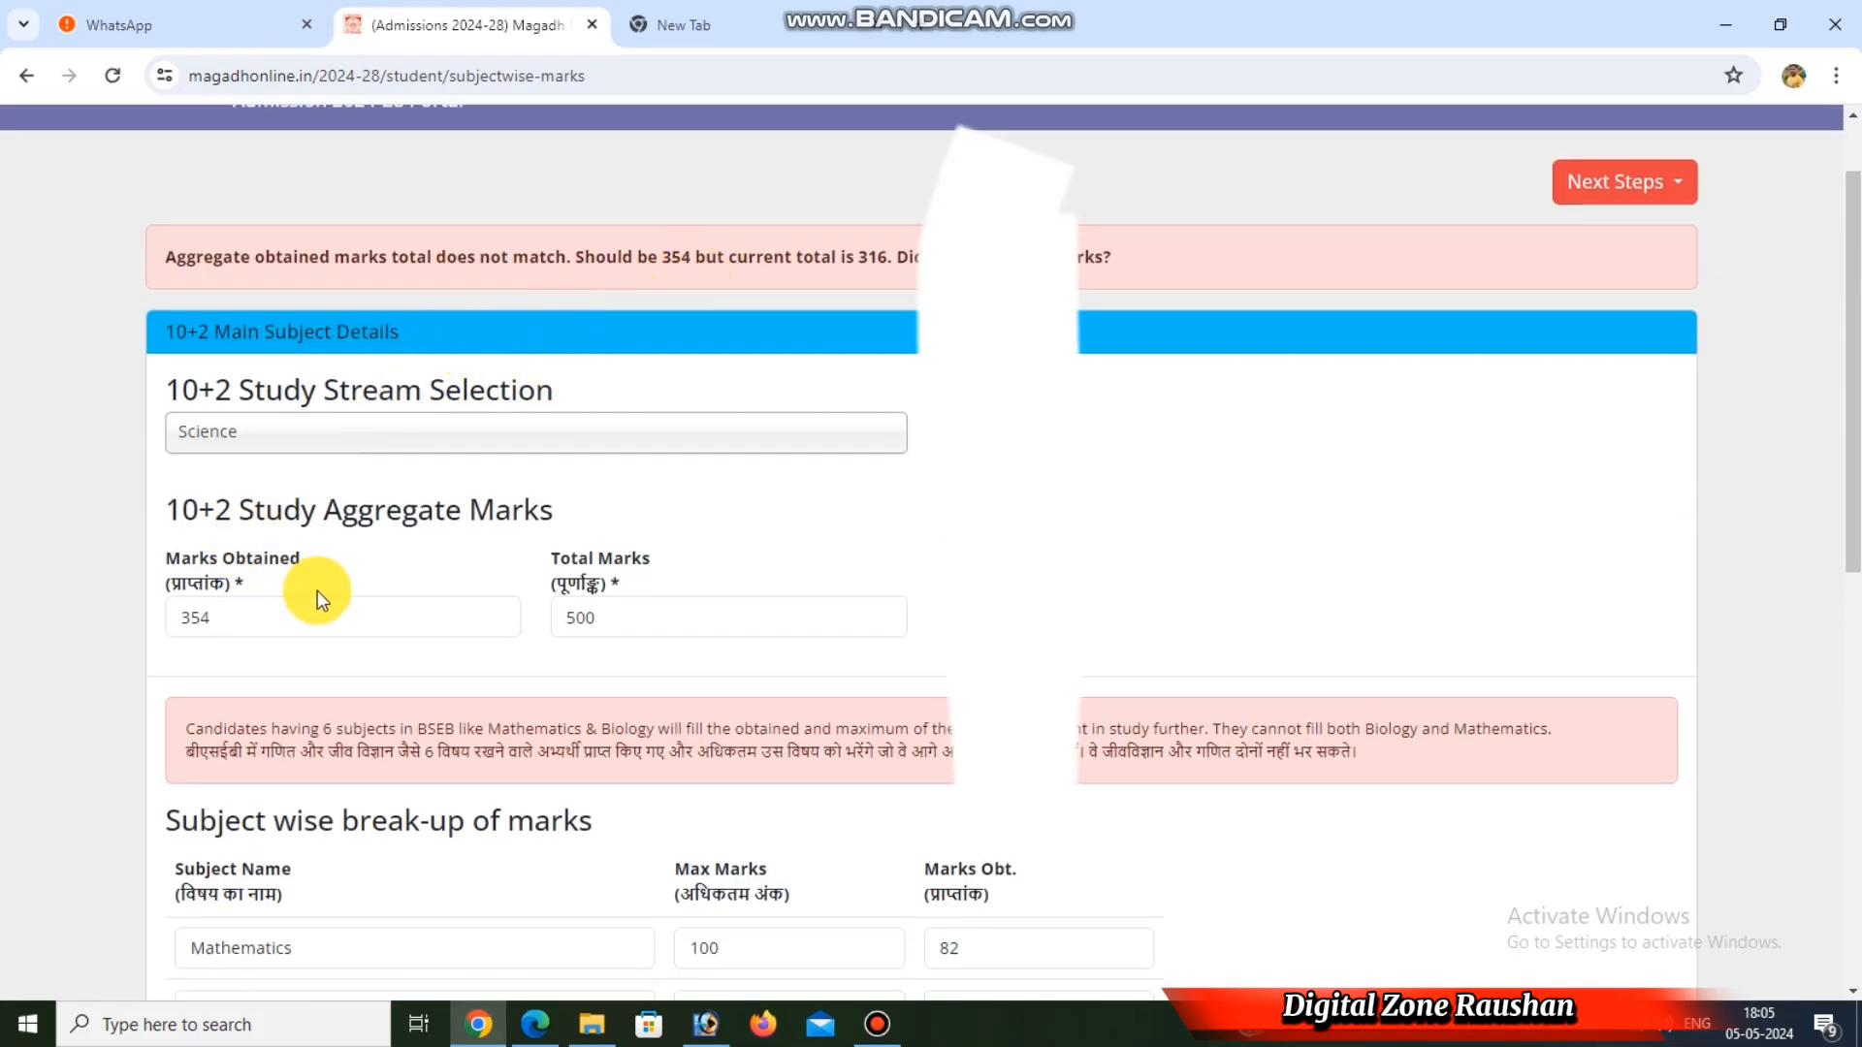
{"action": "scroll", "coordinate": [1062, 476], "scroll_direction": "down", "scroll_amount": 1}
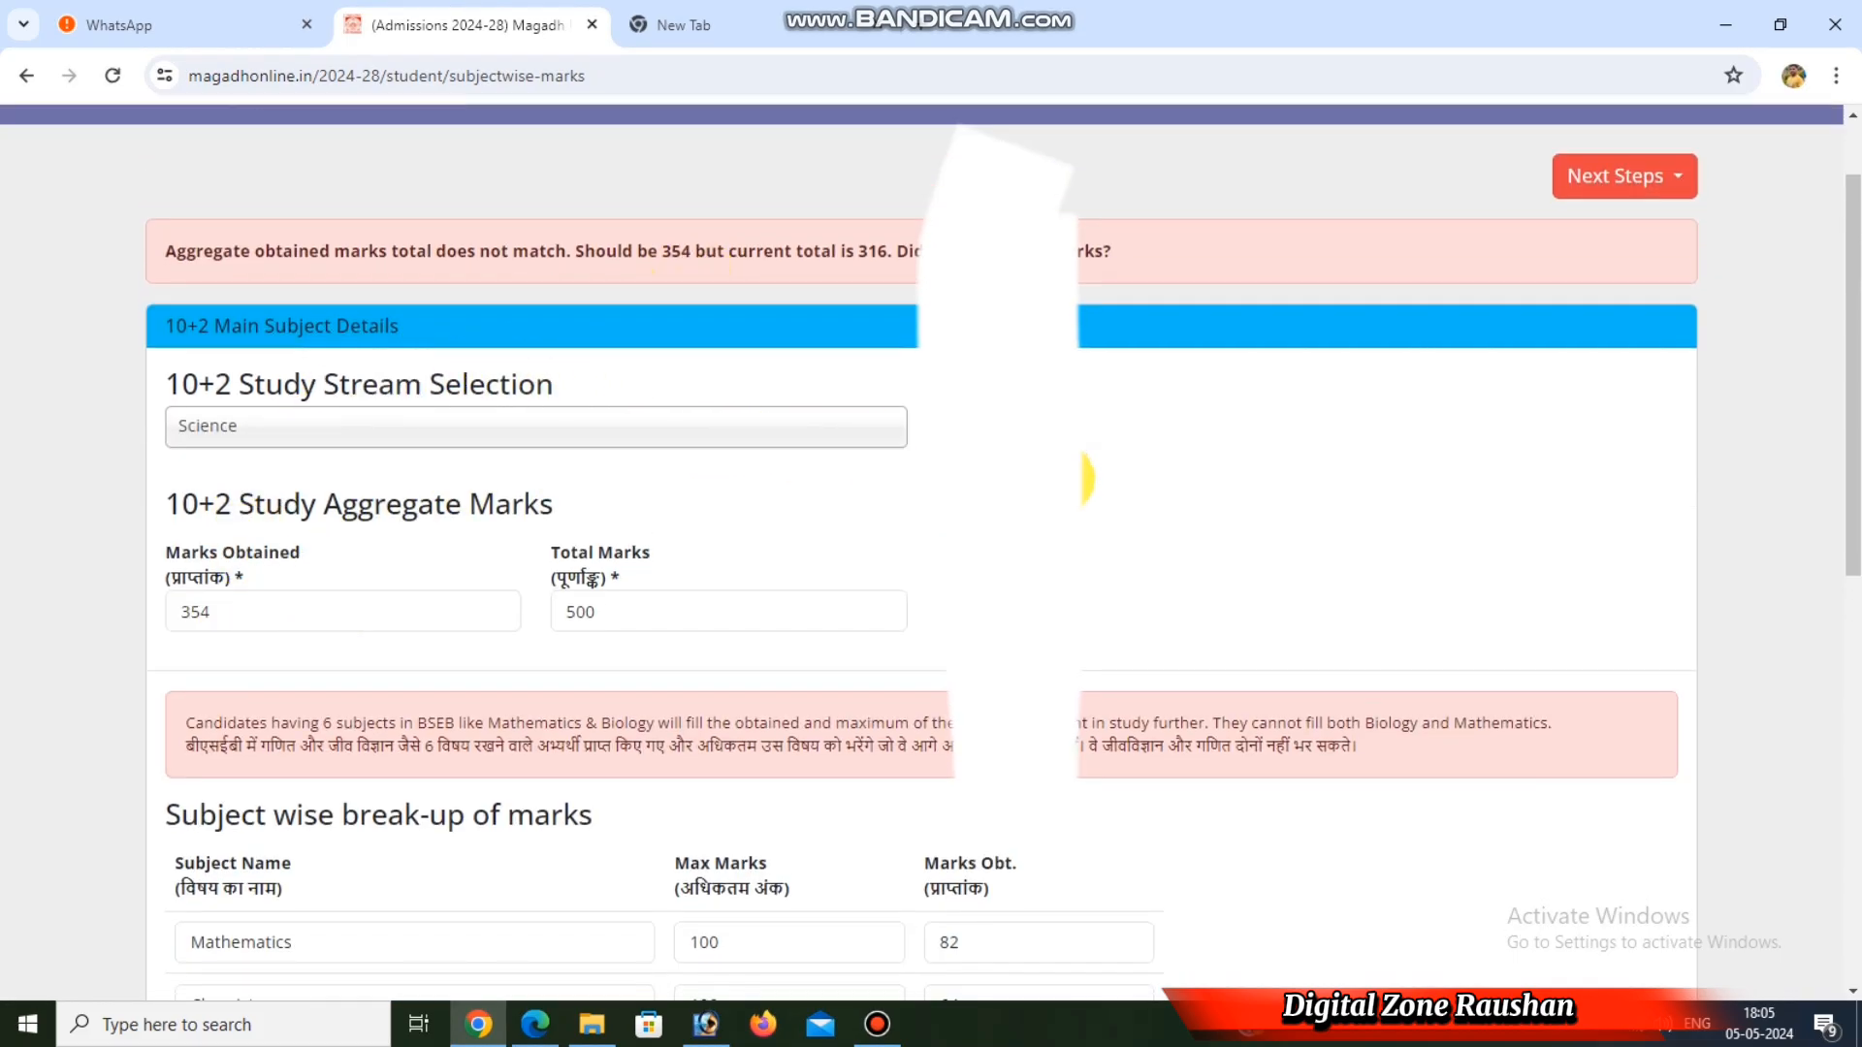
{"action": "scroll", "coordinate": [1057, 477], "scroll_direction": "down", "scroll_amount": 9}
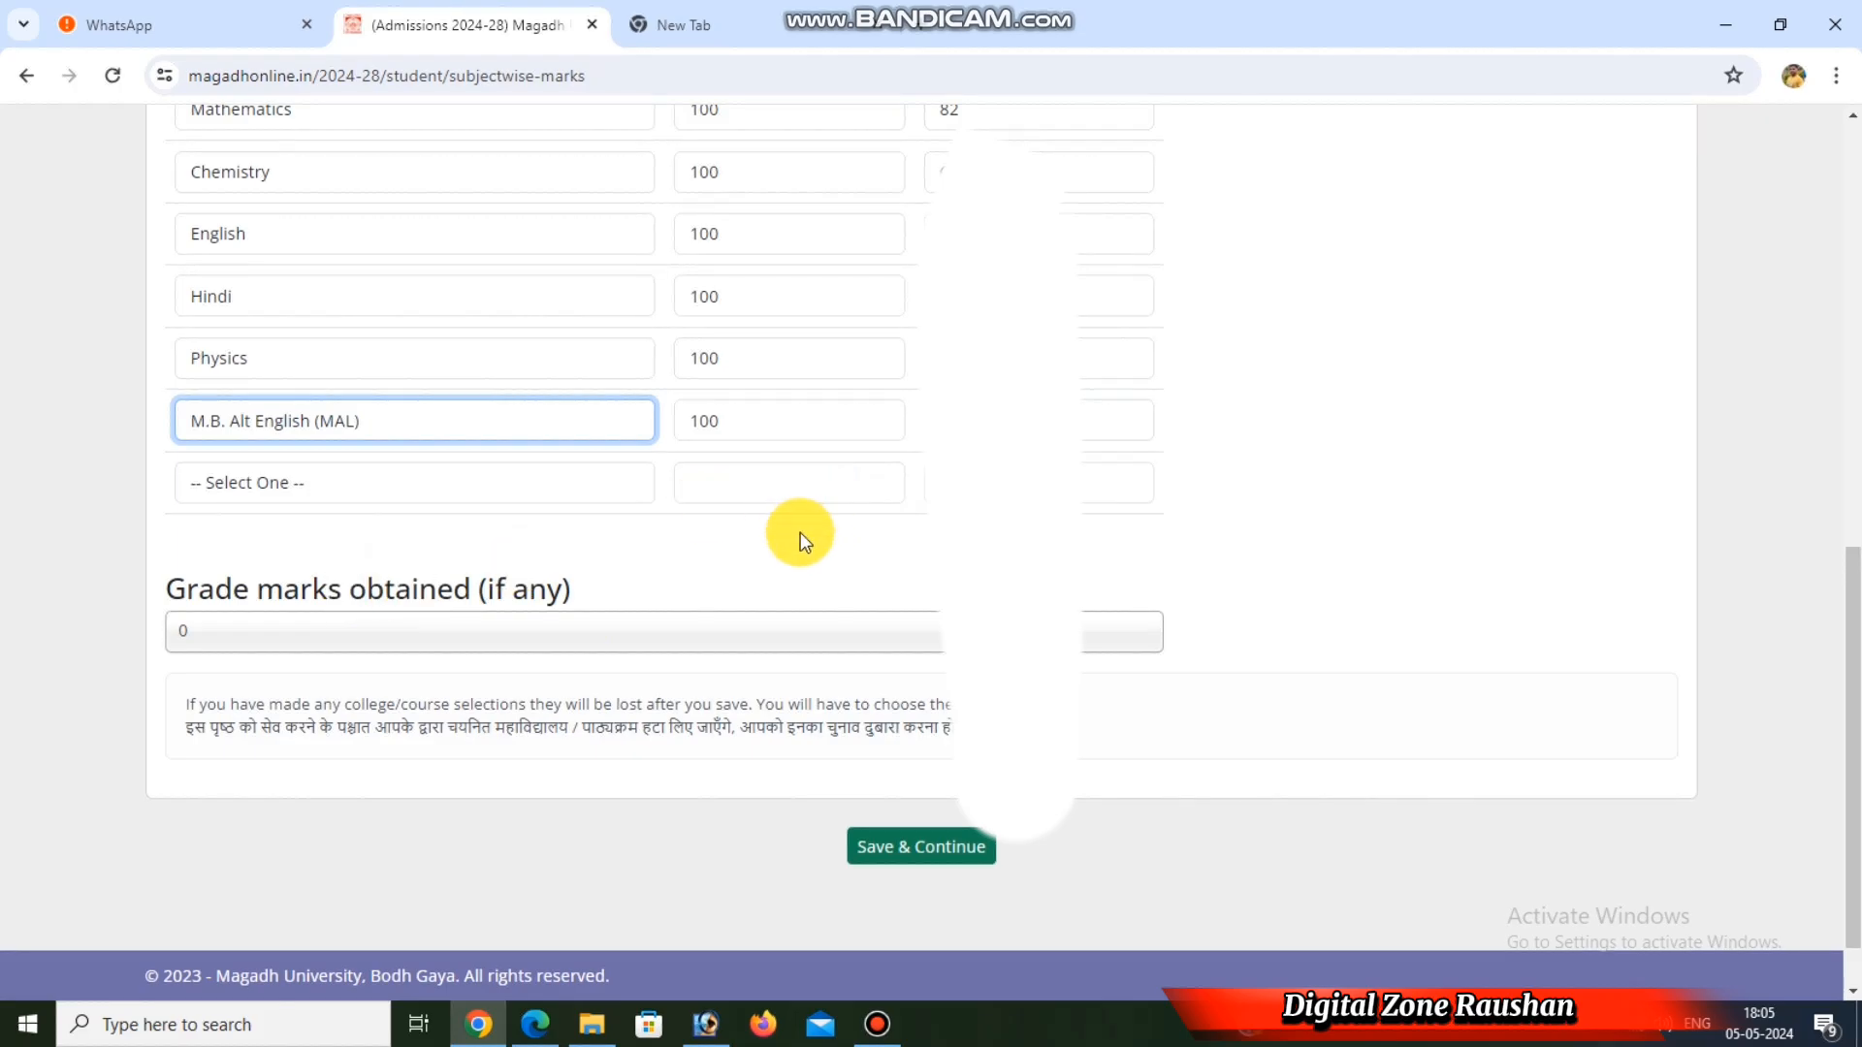
{"action": "left_click", "coordinate": [714, 557]}
{"action": "scroll", "coordinate": [876, 515], "scroll_direction": "up", "scroll_amount": 4}
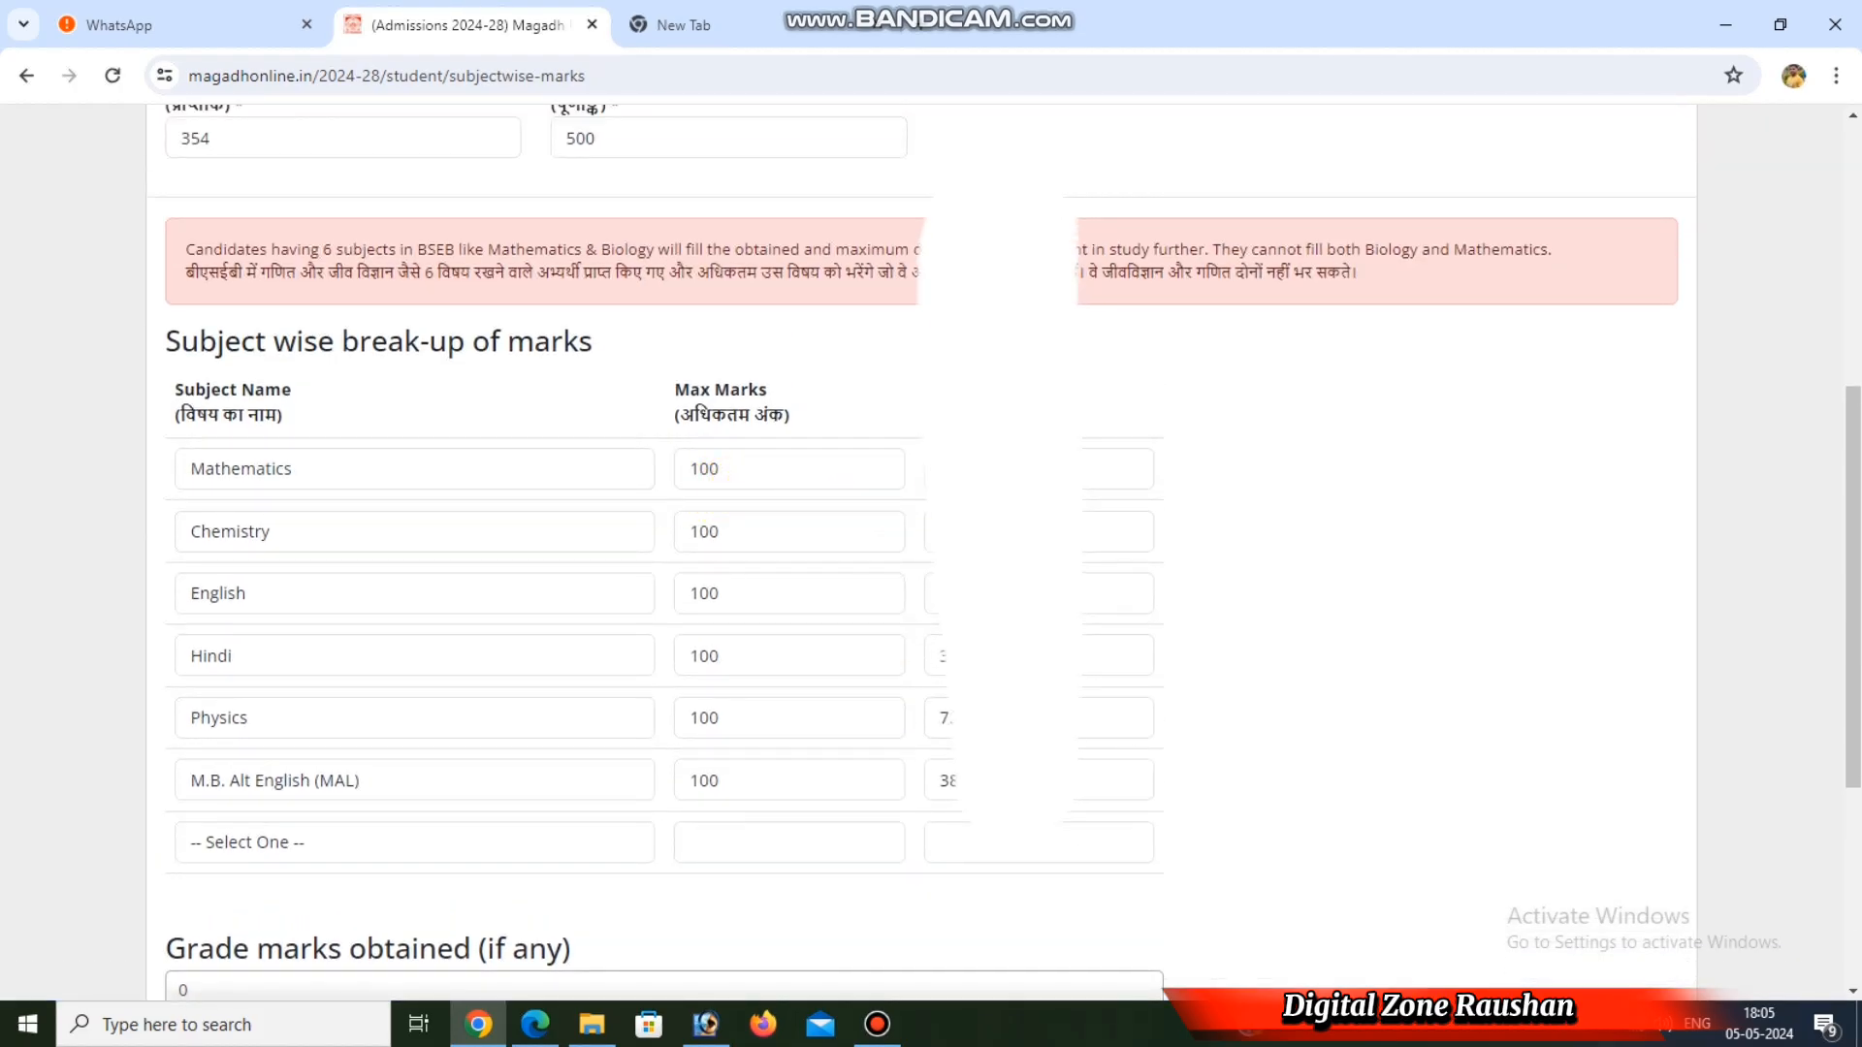
{"action": "scroll", "coordinate": [1086, 543], "scroll_direction": "down", "scroll_amount": 4}
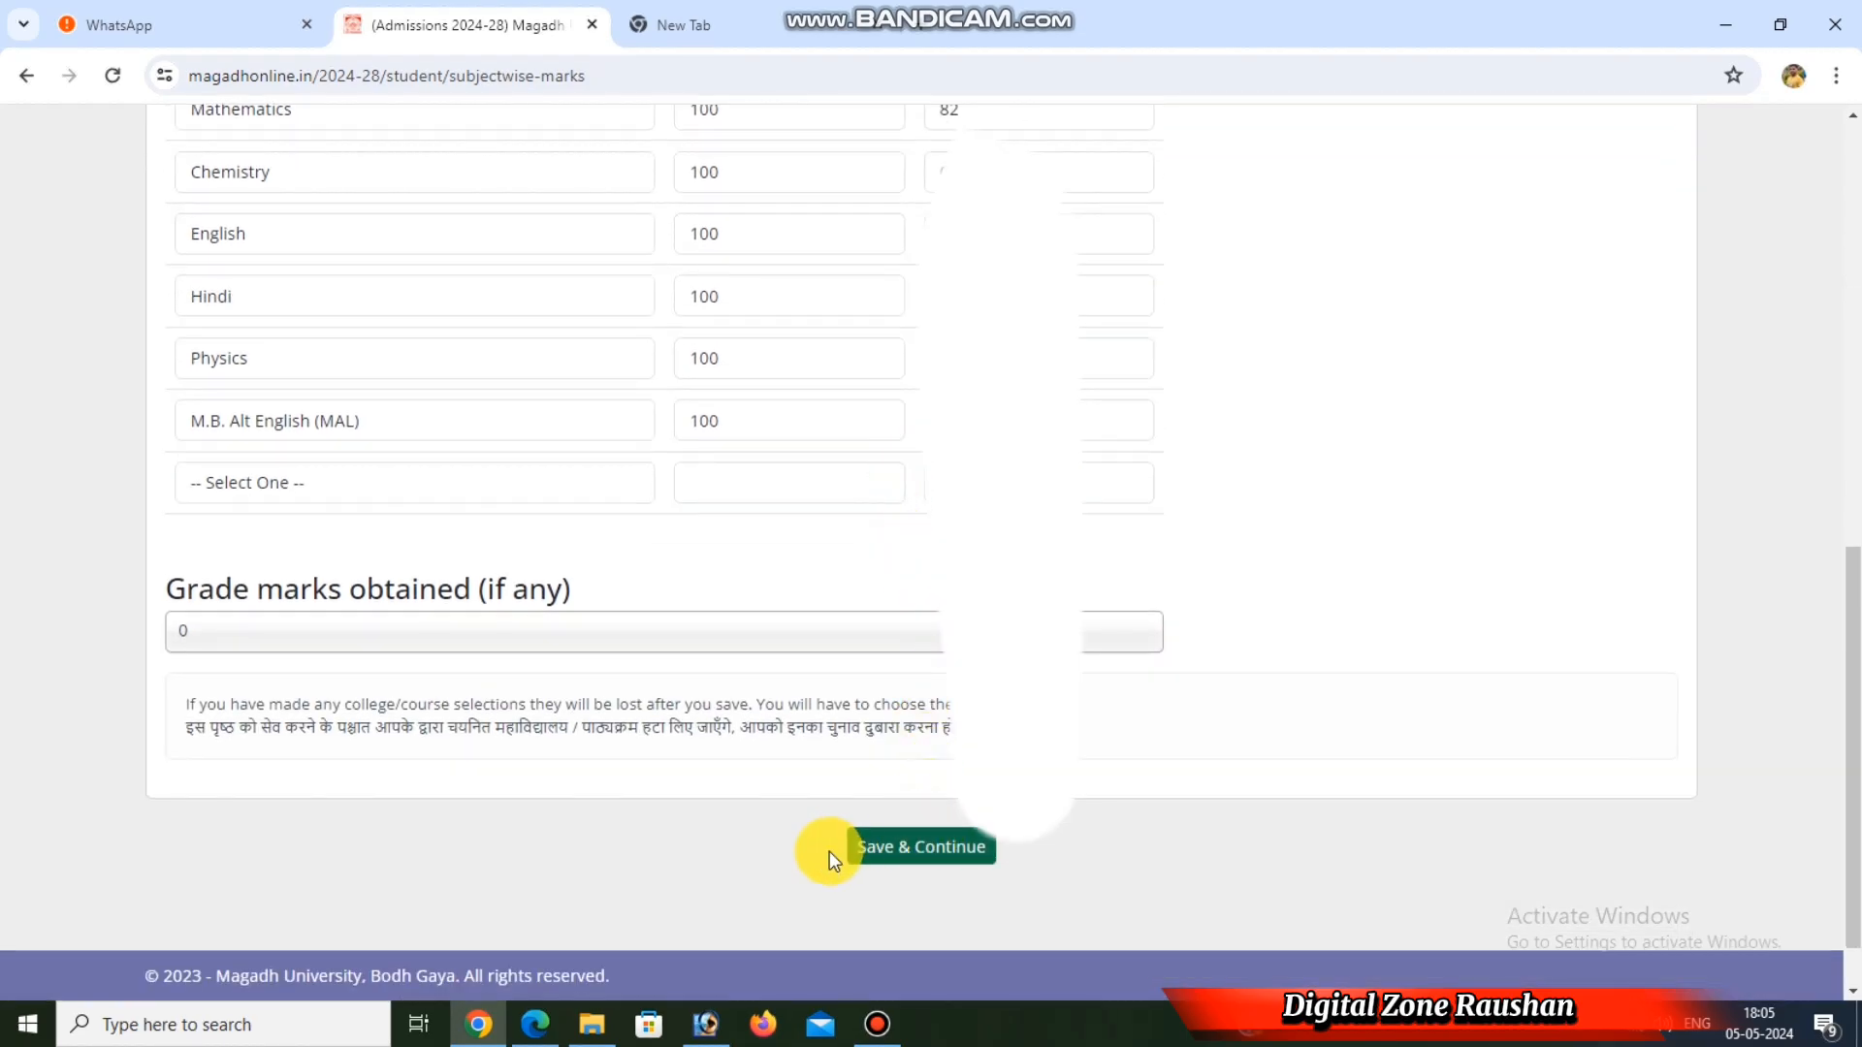
{"action": "left_click", "coordinate": [919, 848]}
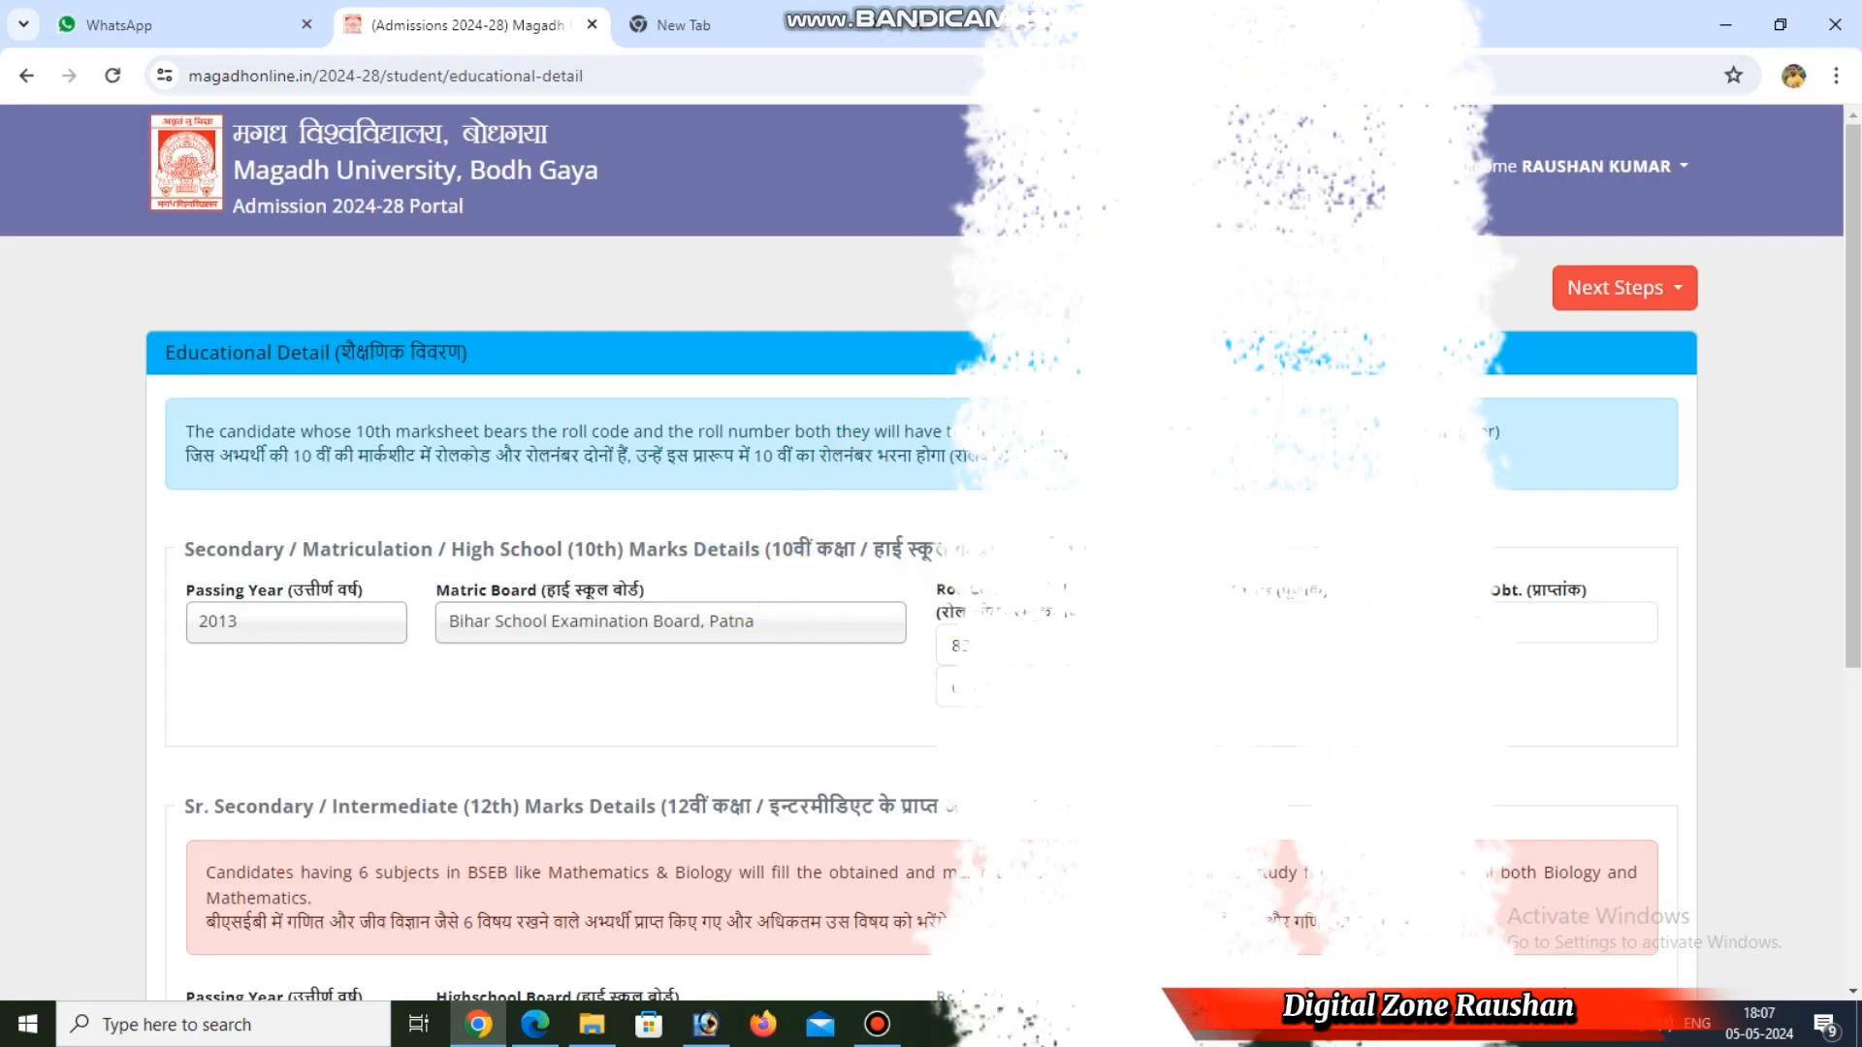
Save the Educational Detail page with 10th passing year 2013 and continue to college preferences
{"action": "scroll", "coordinate": [946, 607], "scroll_direction": "down", "scroll_amount": 1}
{"action": "scroll", "coordinate": [257, 480], "scroll_direction": "down", "scroll_amount": 3}
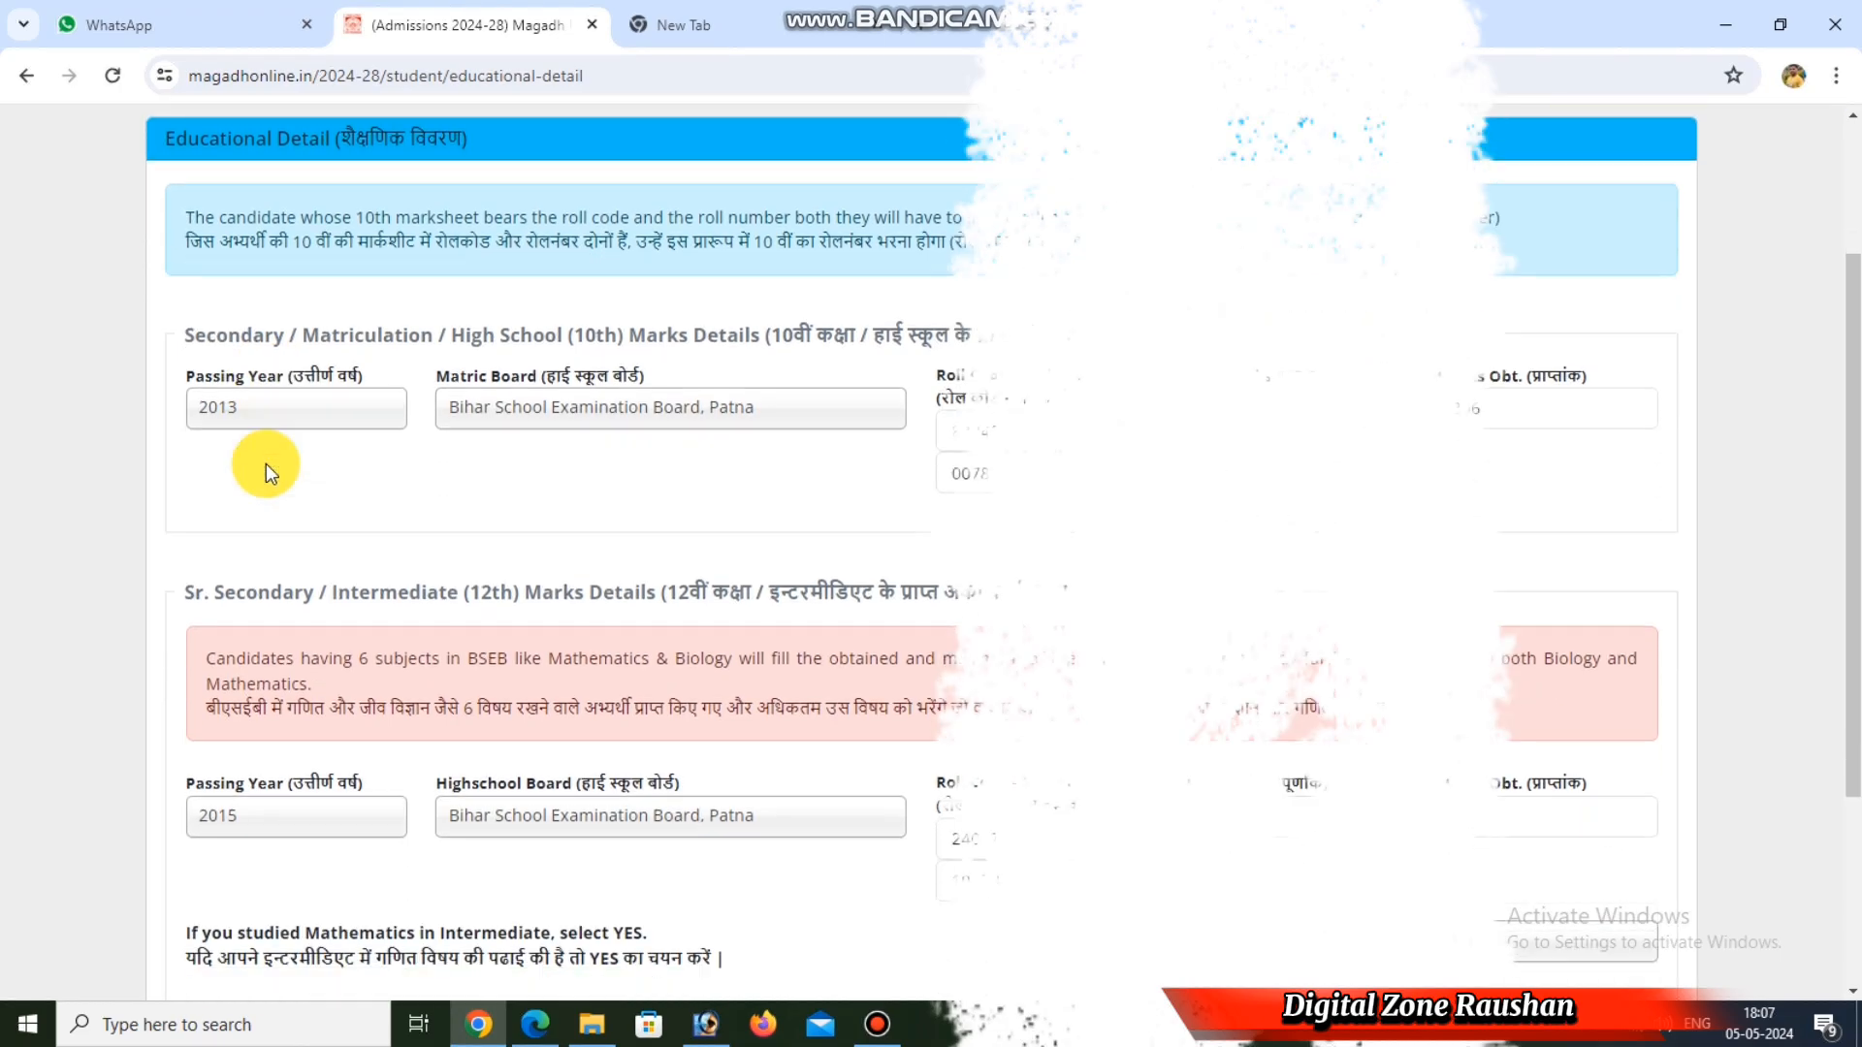
{"action": "scroll", "coordinate": [844, 570], "scroll_direction": "down", "scroll_amount": 1}
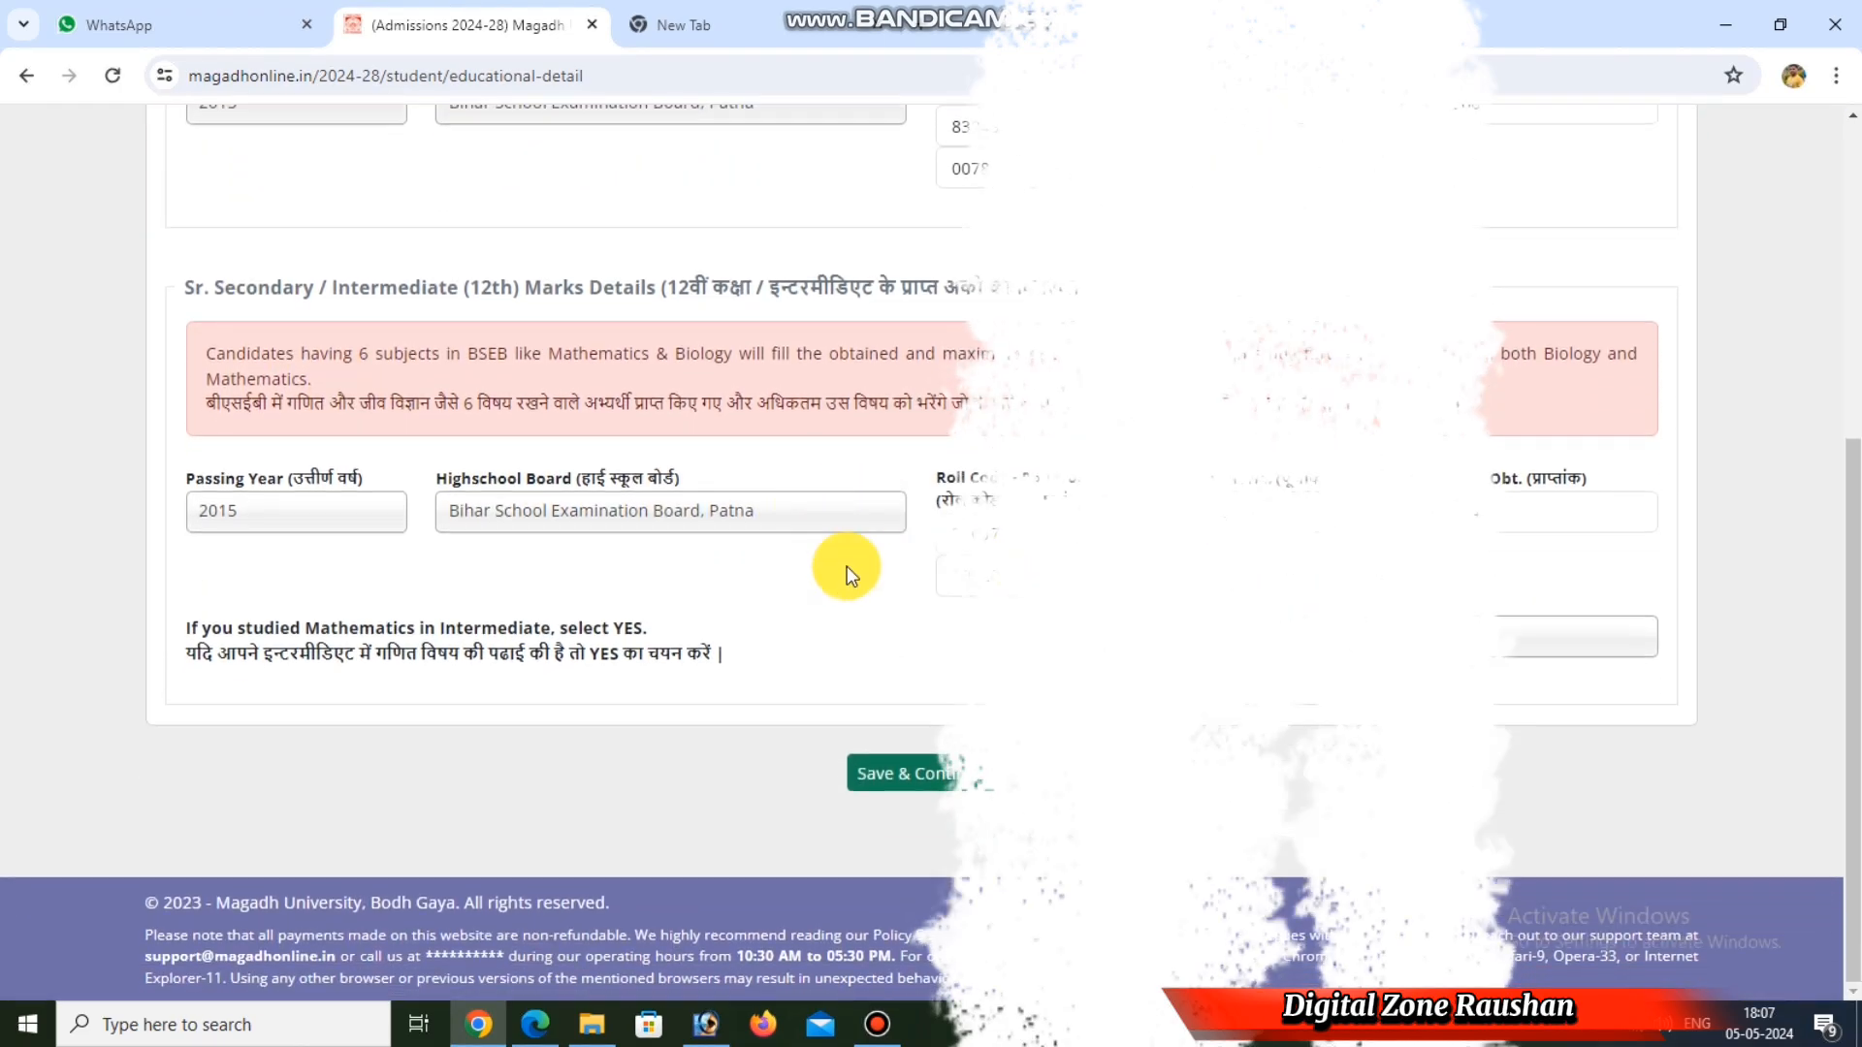
{"action": "left_click", "coordinate": [887, 771]}
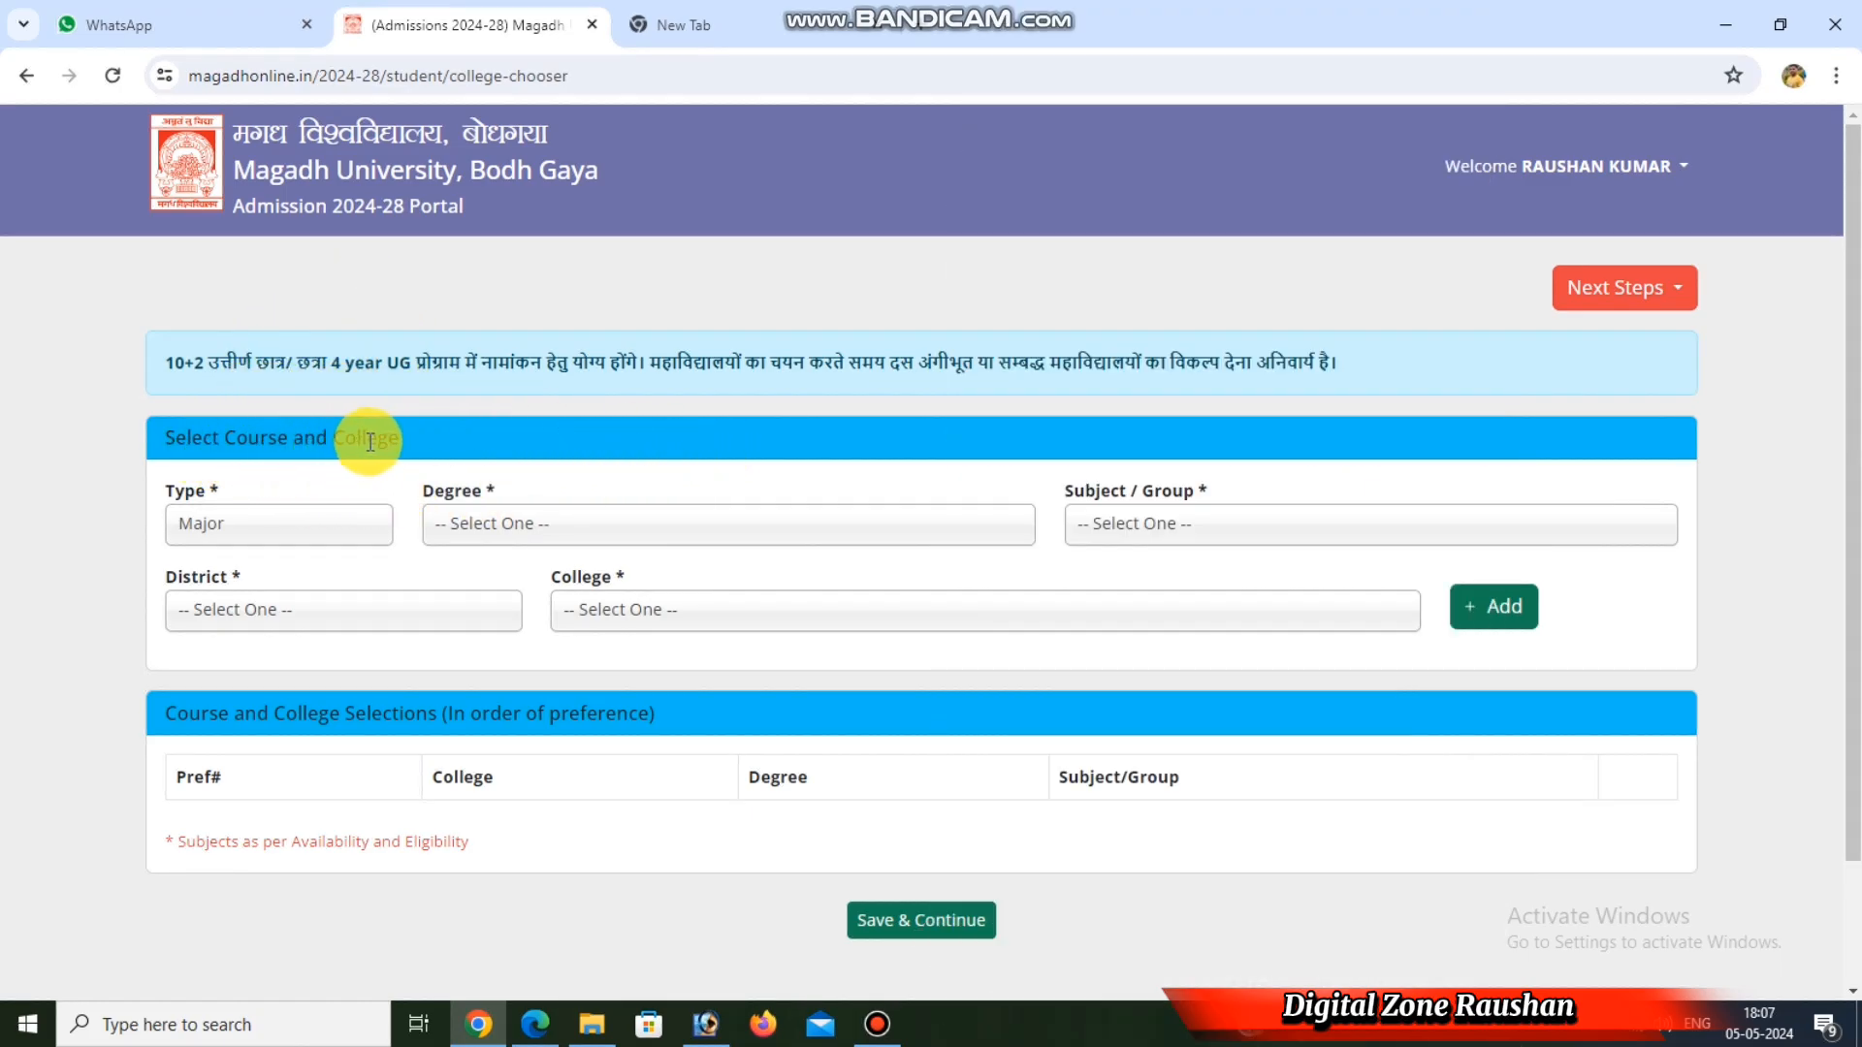
Choose Major course type, B.Sc. degree and Botany as the subject
{"action": "left_click", "coordinate": [277, 529]}
{"action": "left_click", "coordinate": [276, 530]}
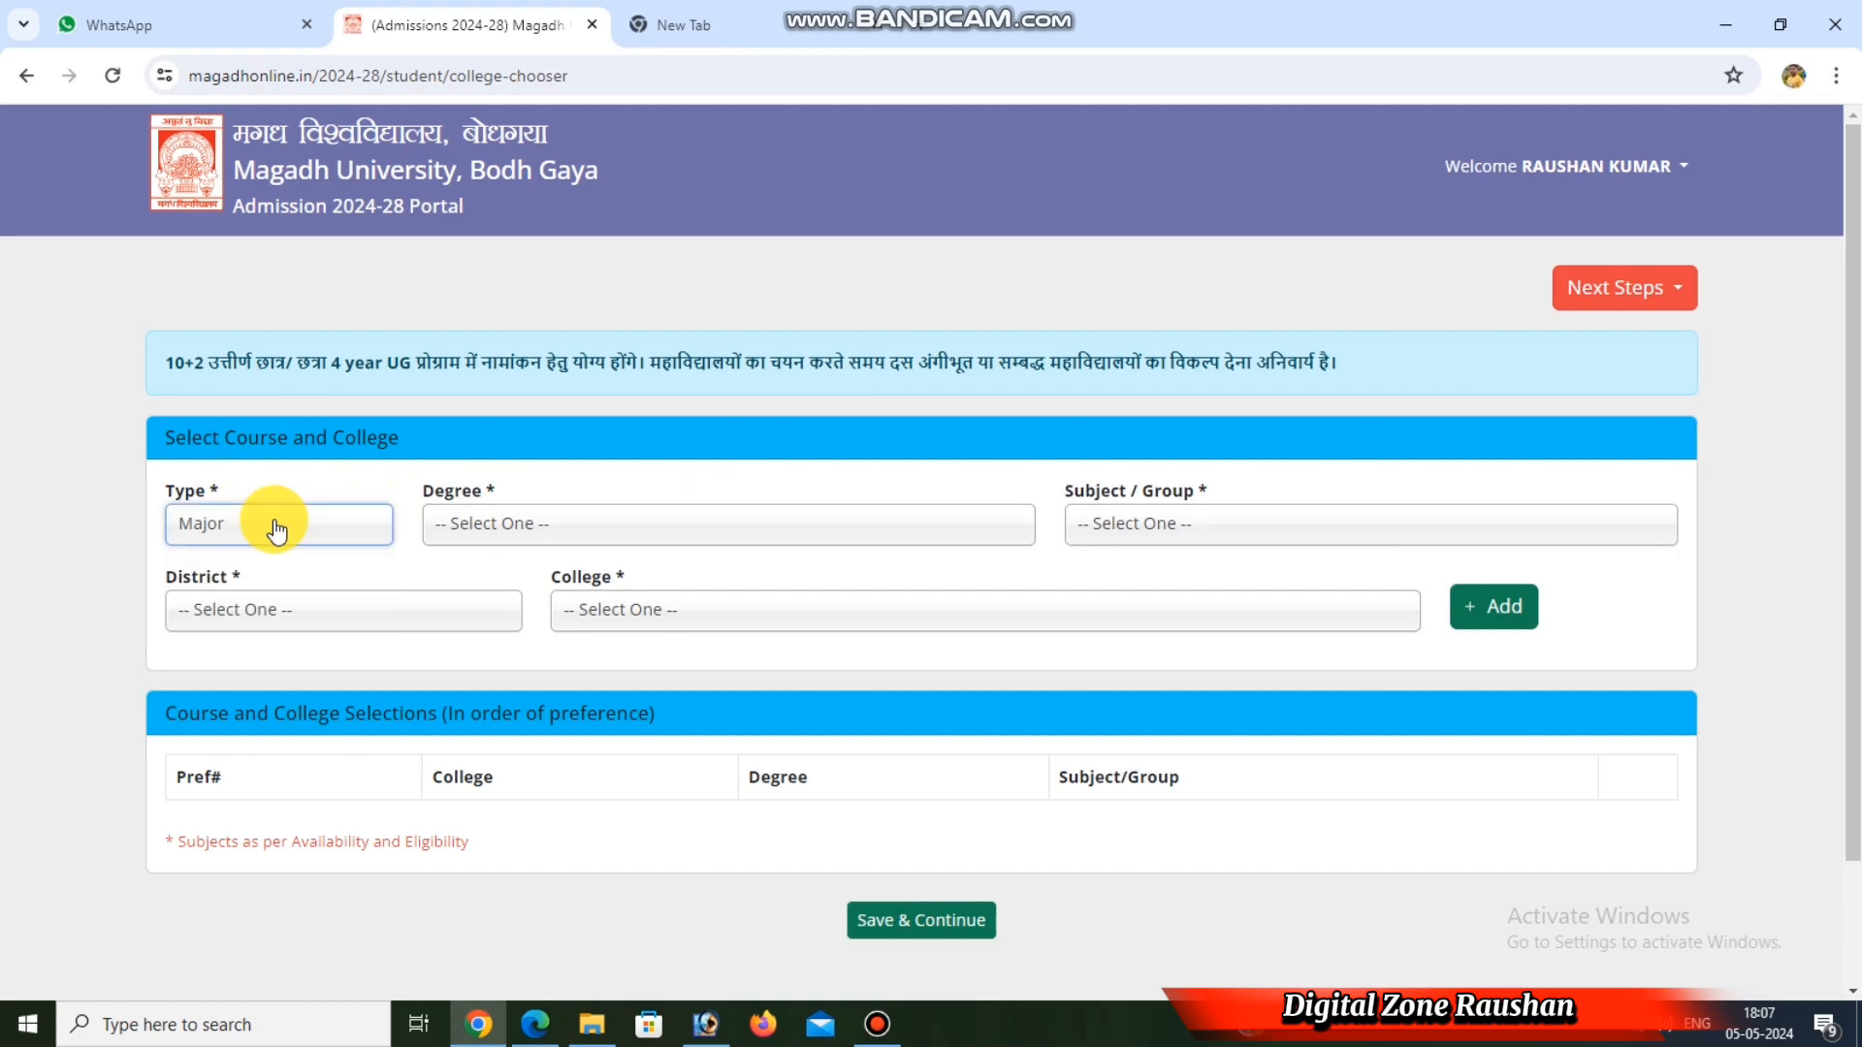
{"action": "left_click", "coordinate": [502, 525]}
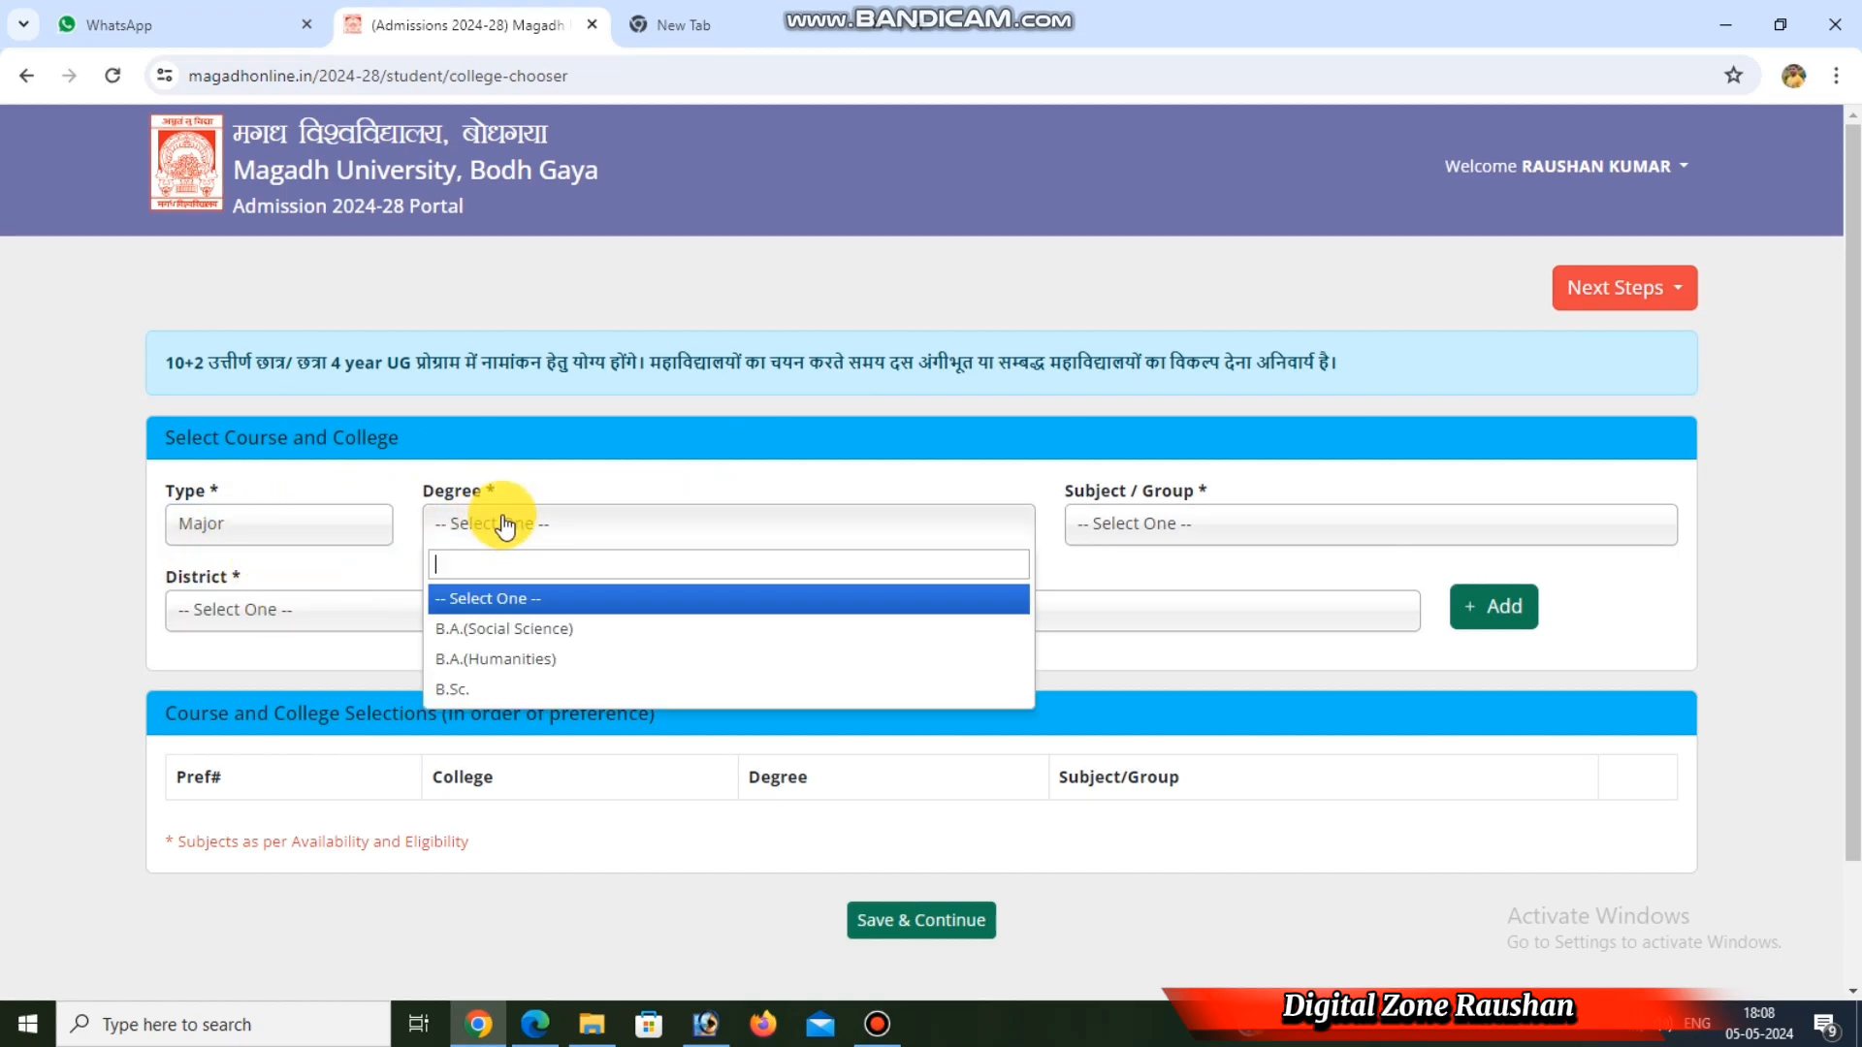
{"action": "left_click", "coordinate": [549, 690]}
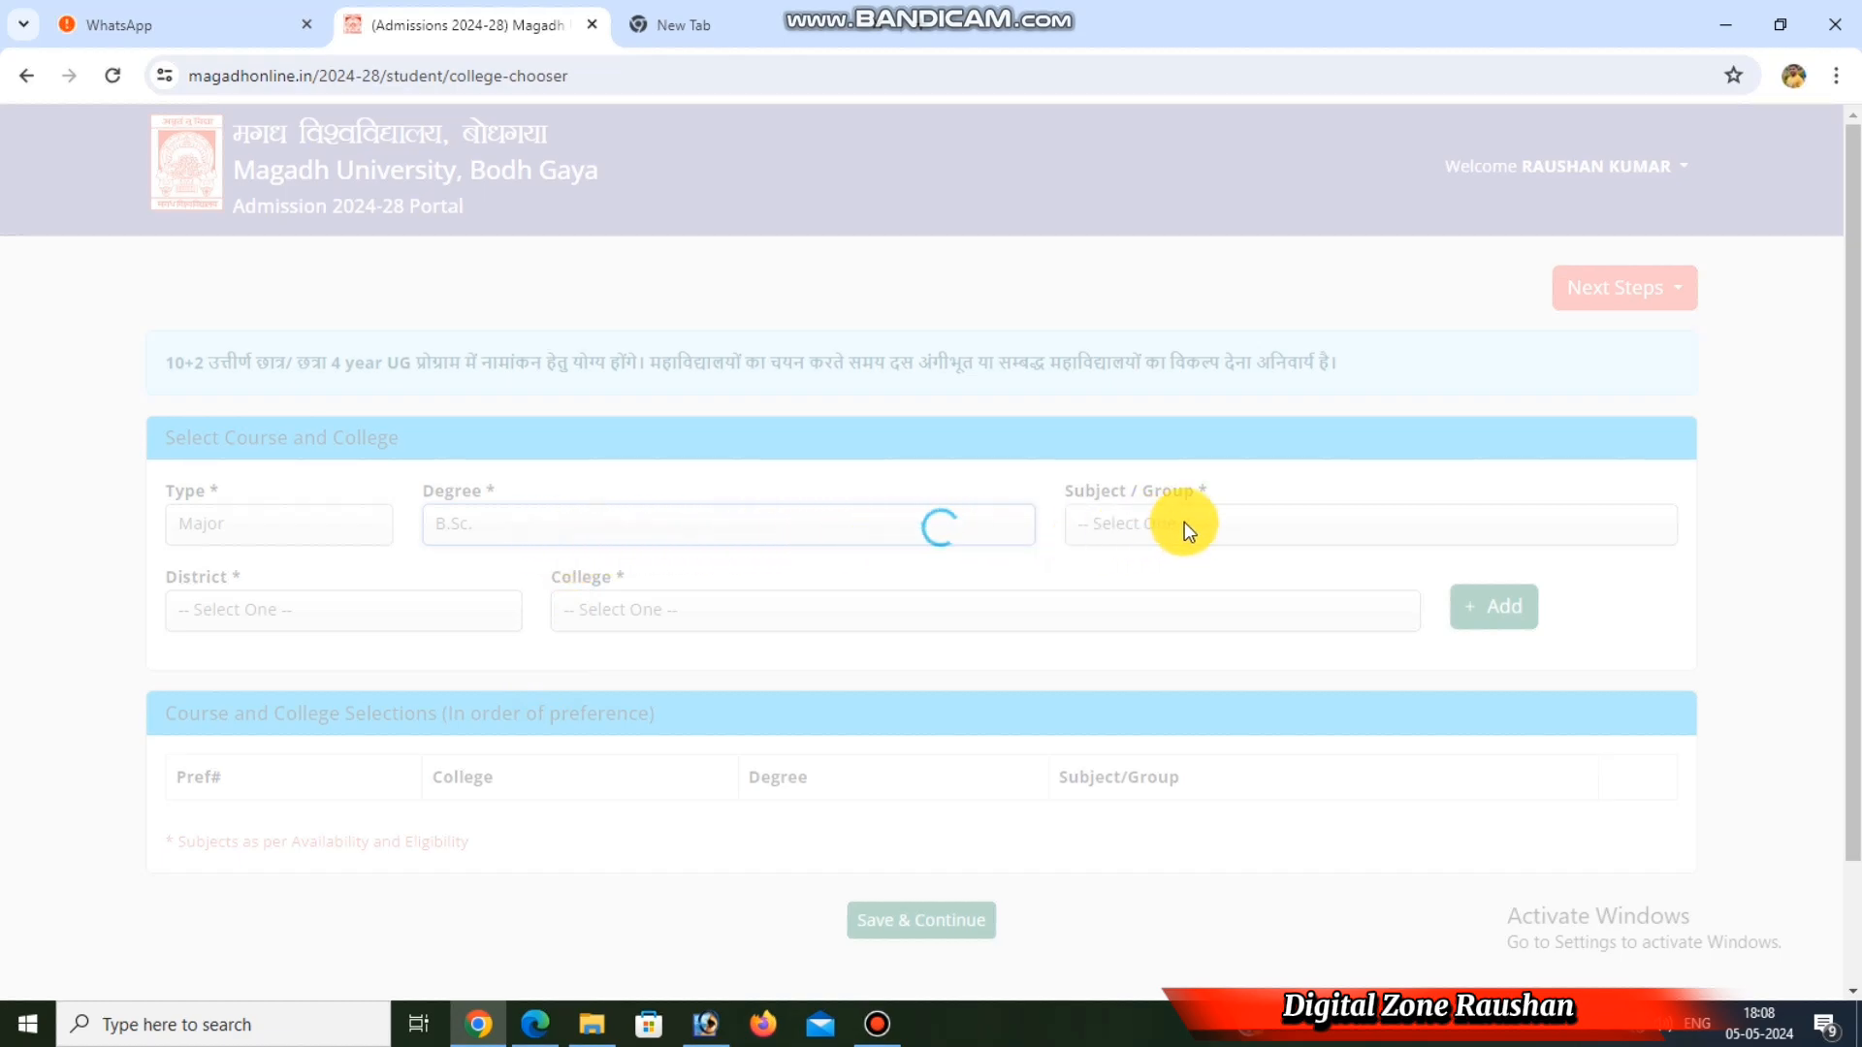
{"action": "left_click", "coordinate": [1220, 528]}
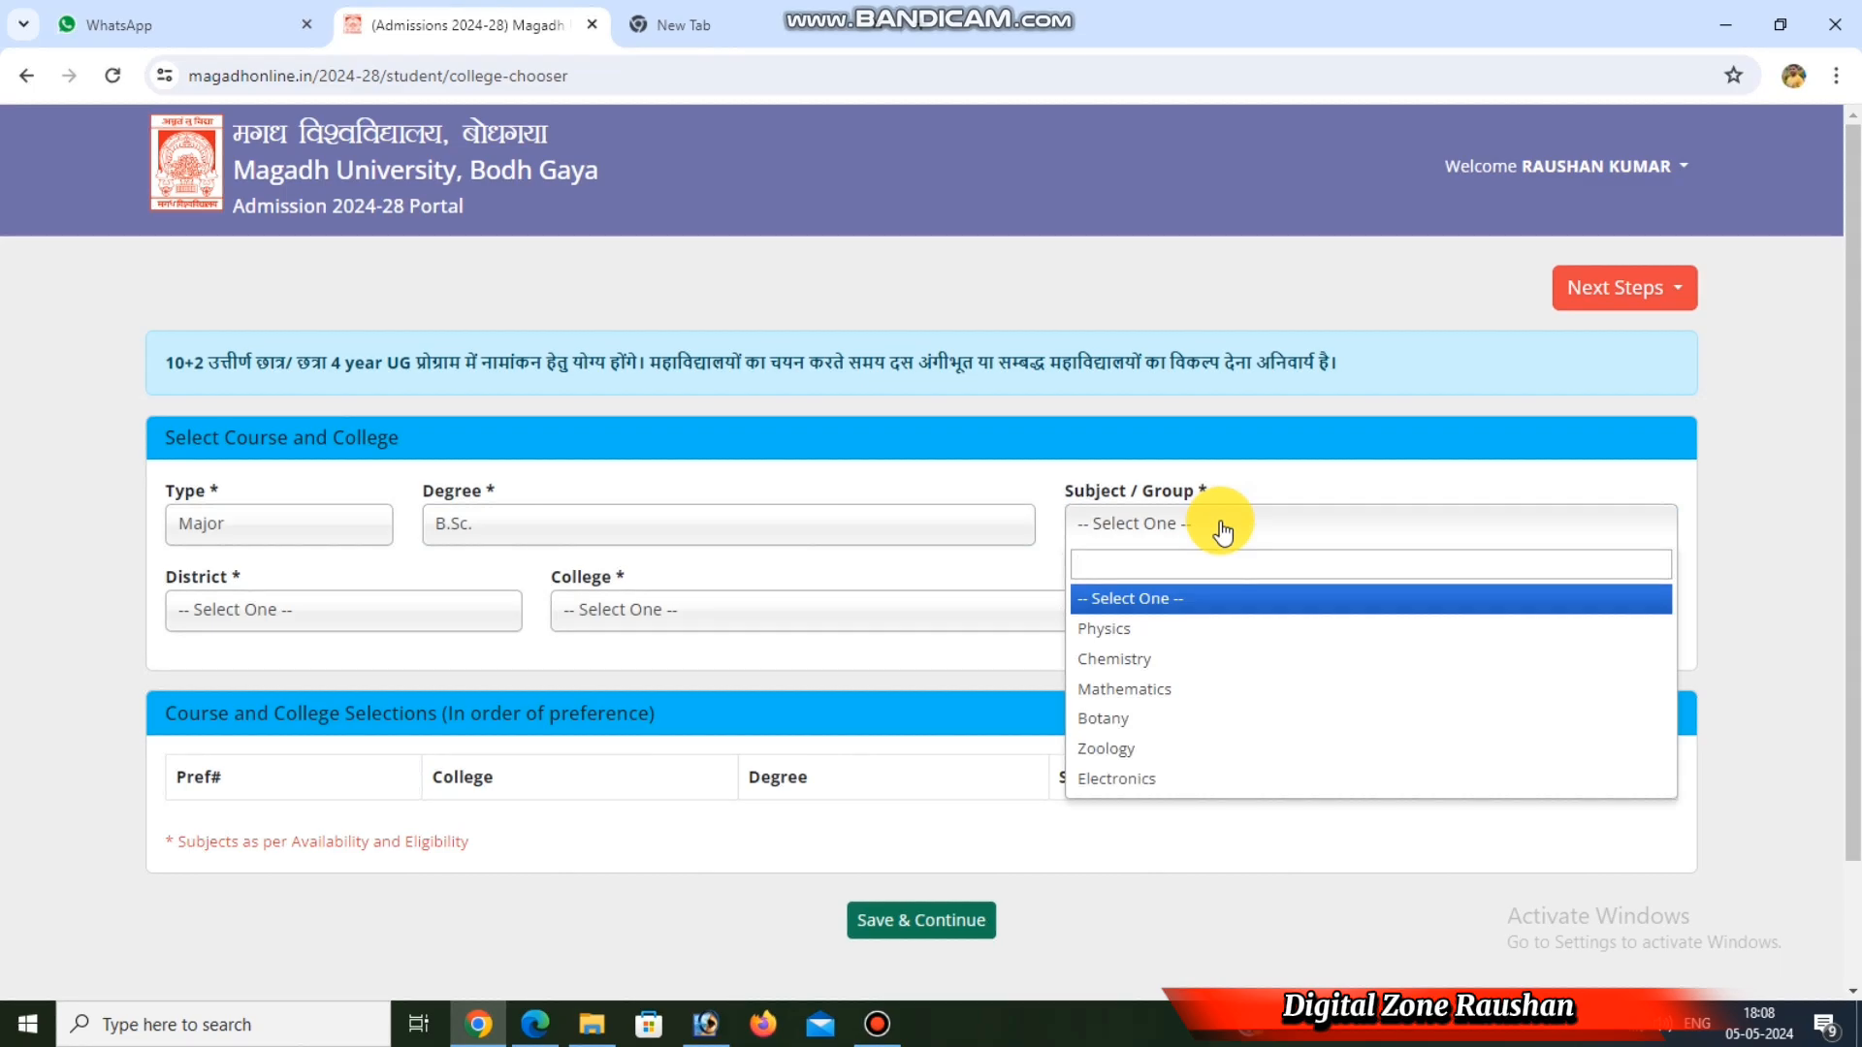
{"action": "left_click", "coordinate": [1039, 446]}
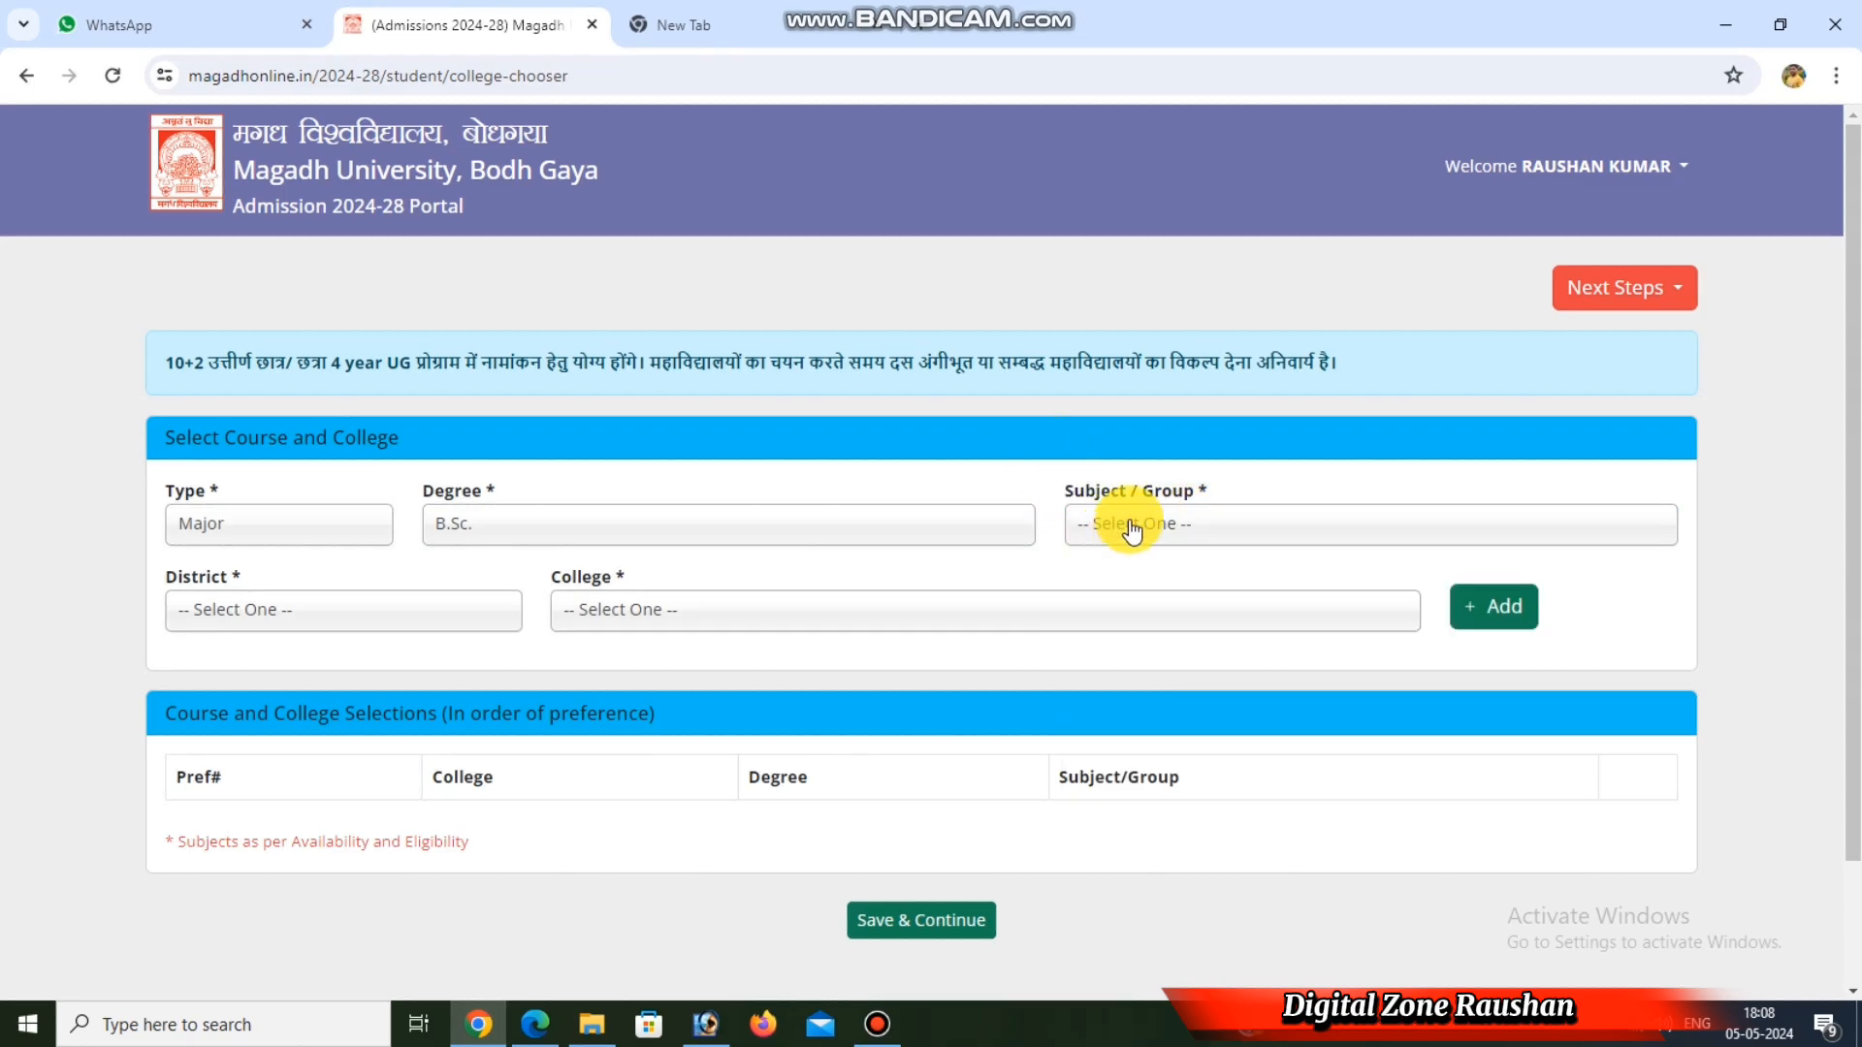
{"action": "left_click", "coordinate": [1131, 530]}
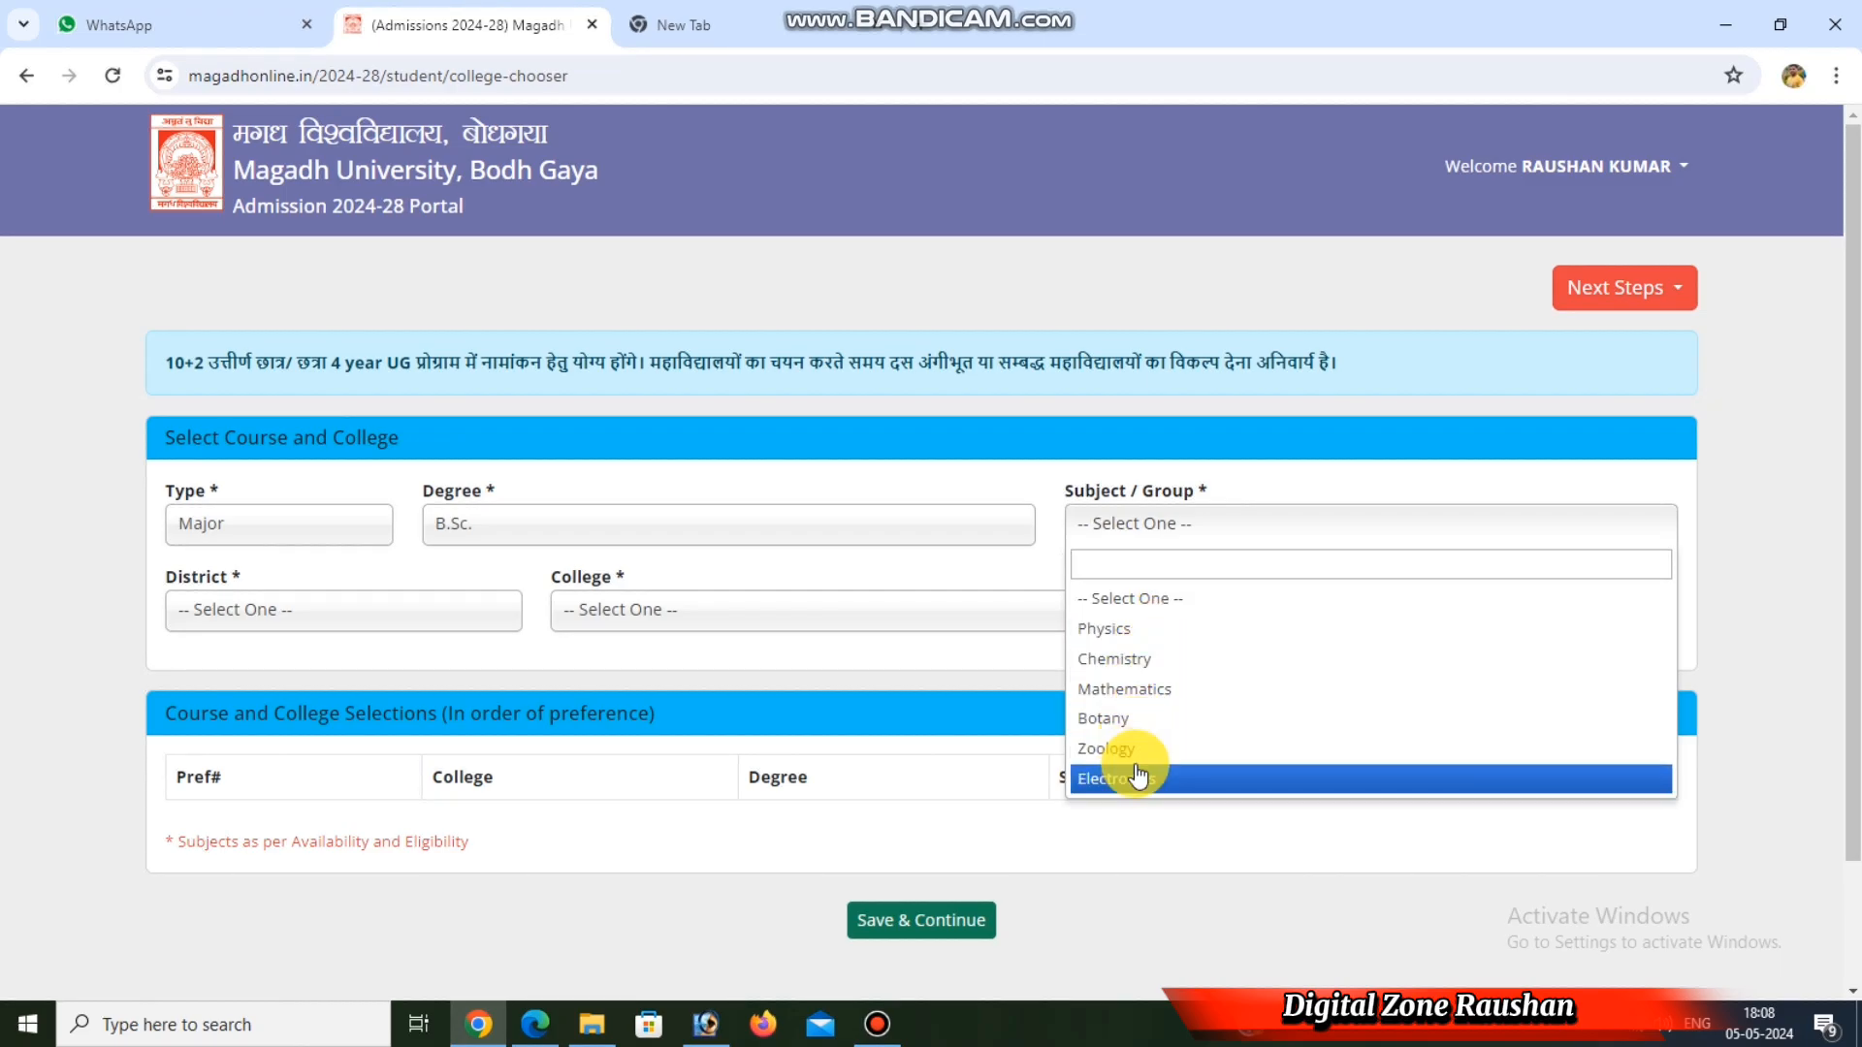
{"action": "left_click", "coordinate": [1137, 727]}
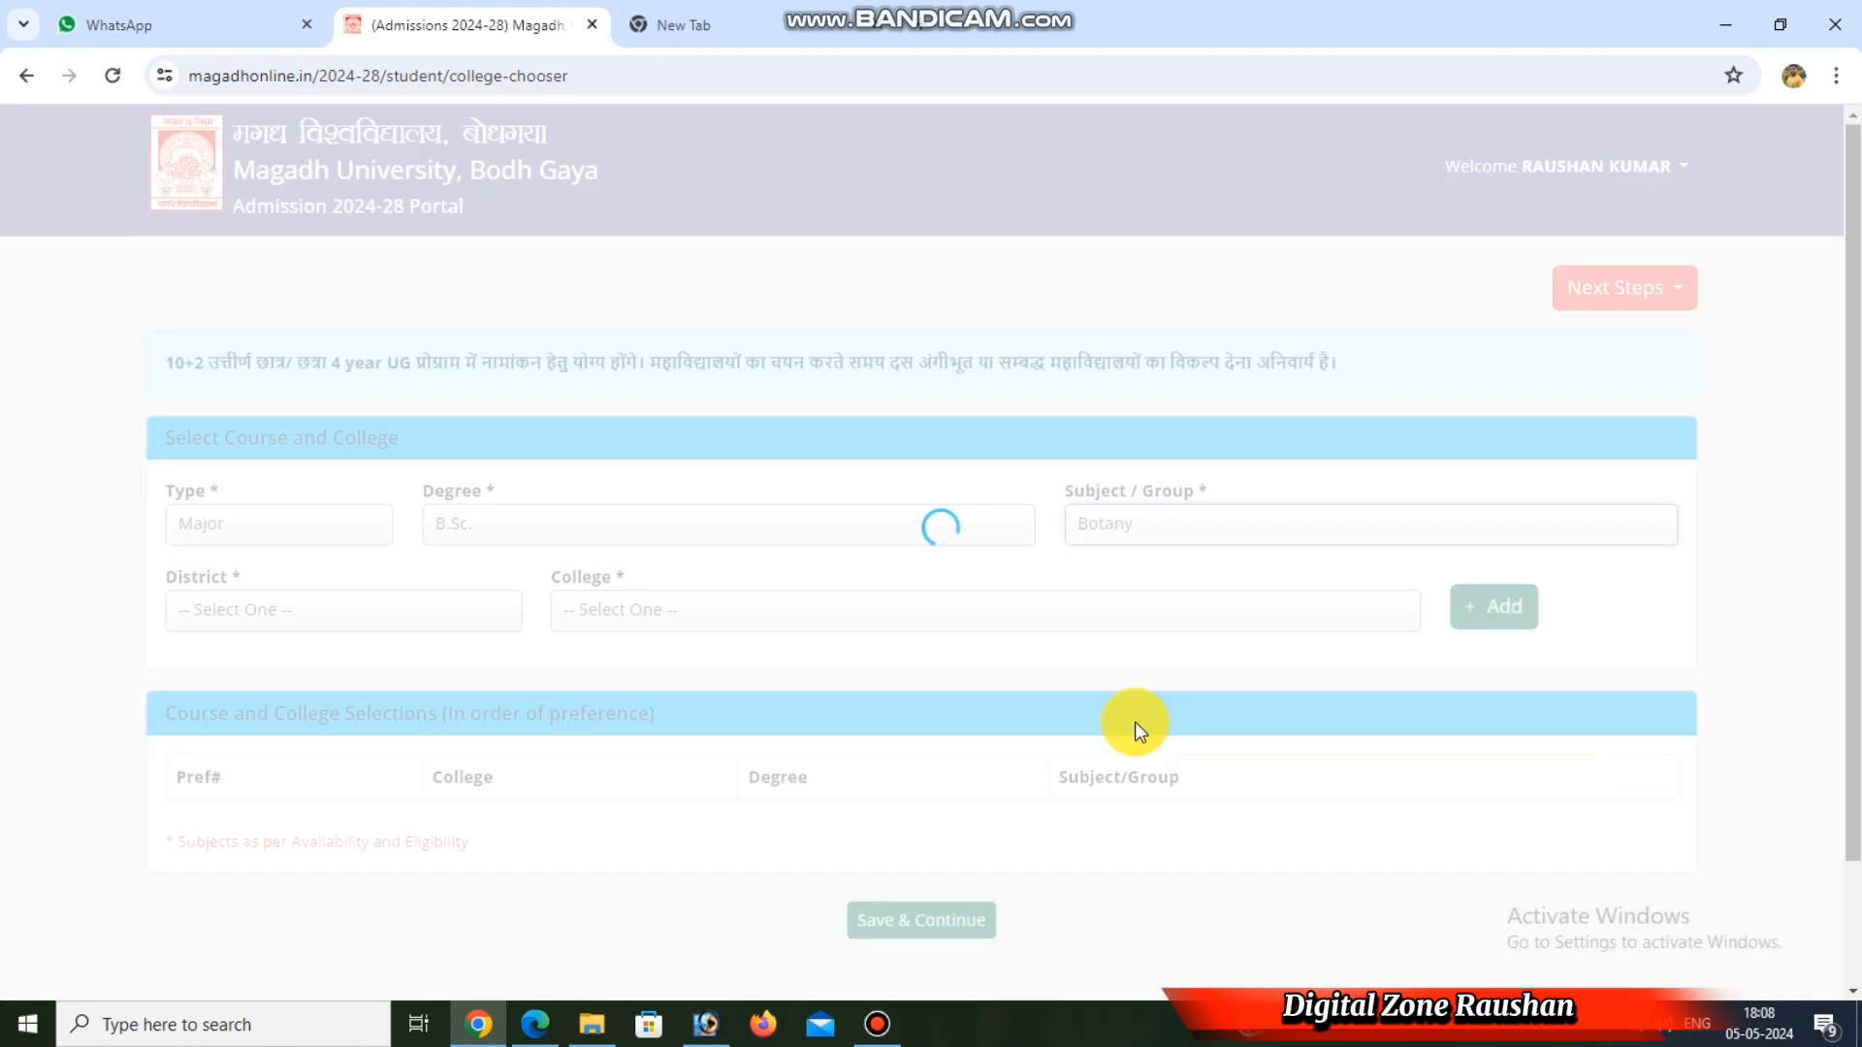
Pick district Aurangabad(BH) and college [152] S.Sinha College, Aurangabad
{"action": "left_click", "coordinate": [304, 618]}
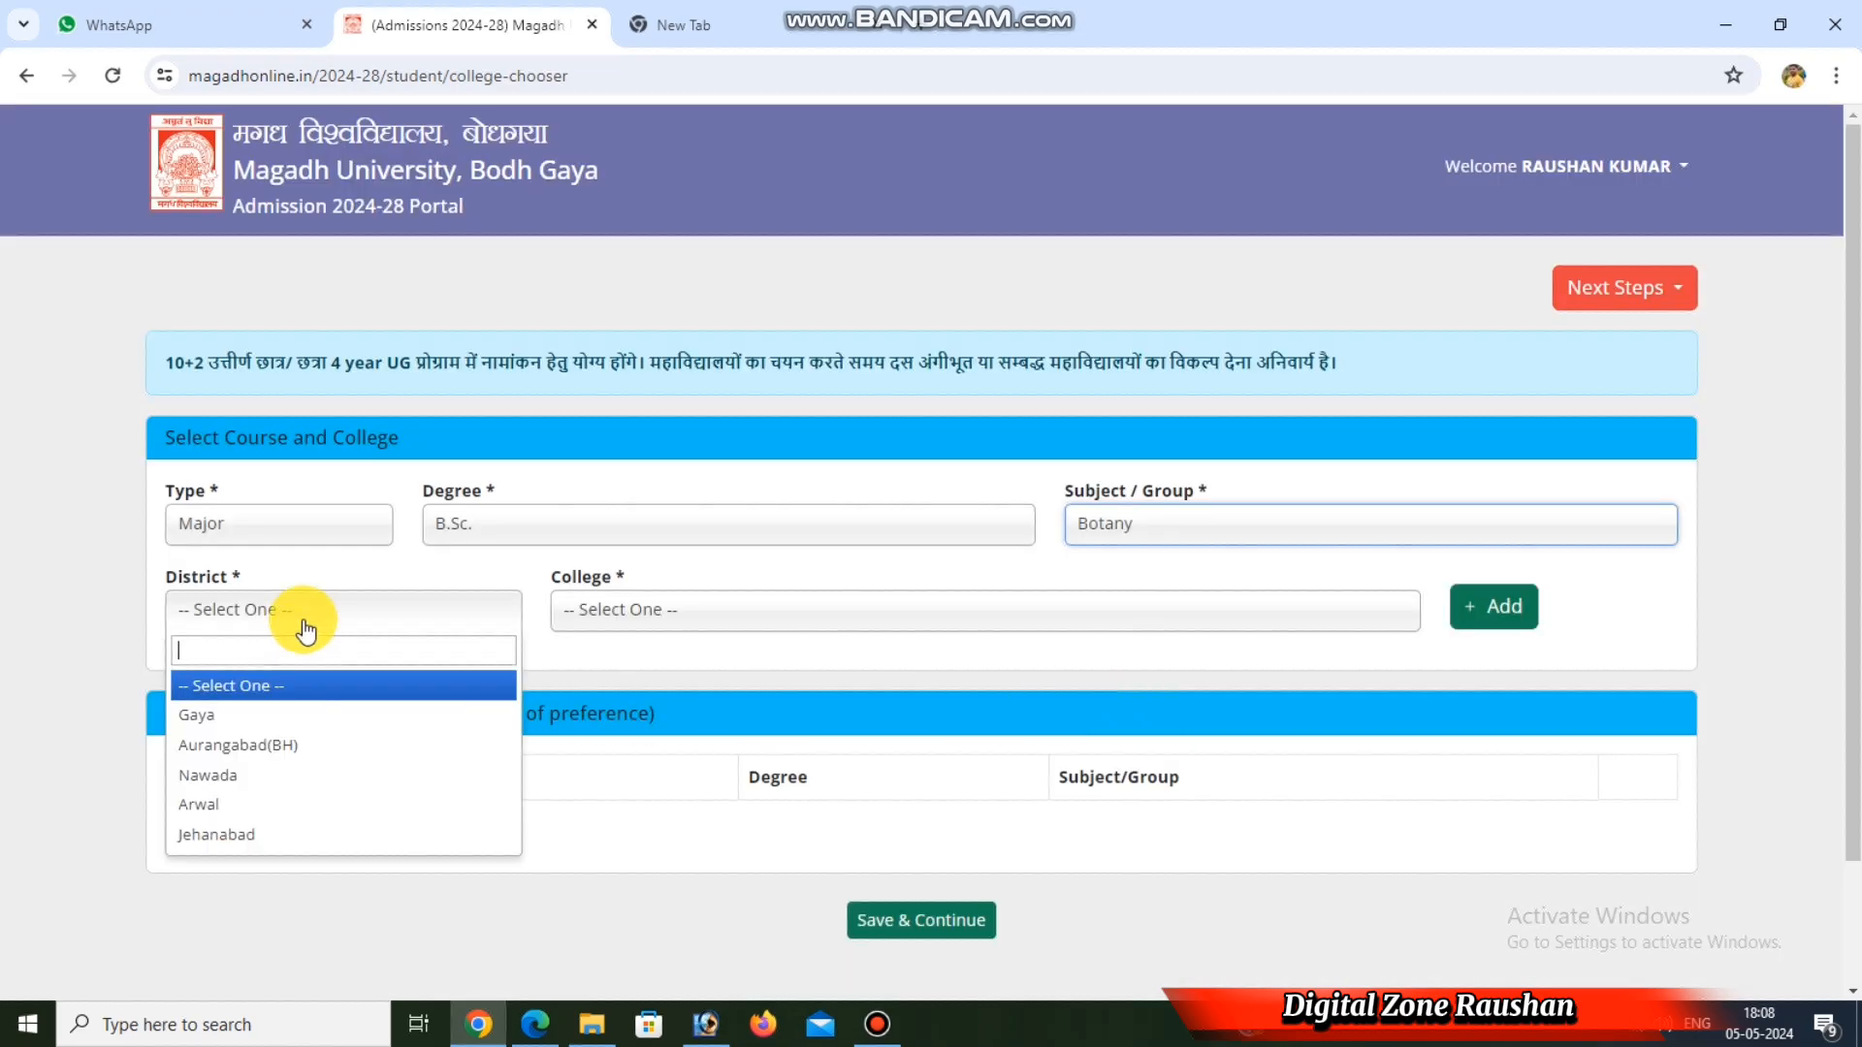
{"action": "left_click", "coordinate": [308, 747]}
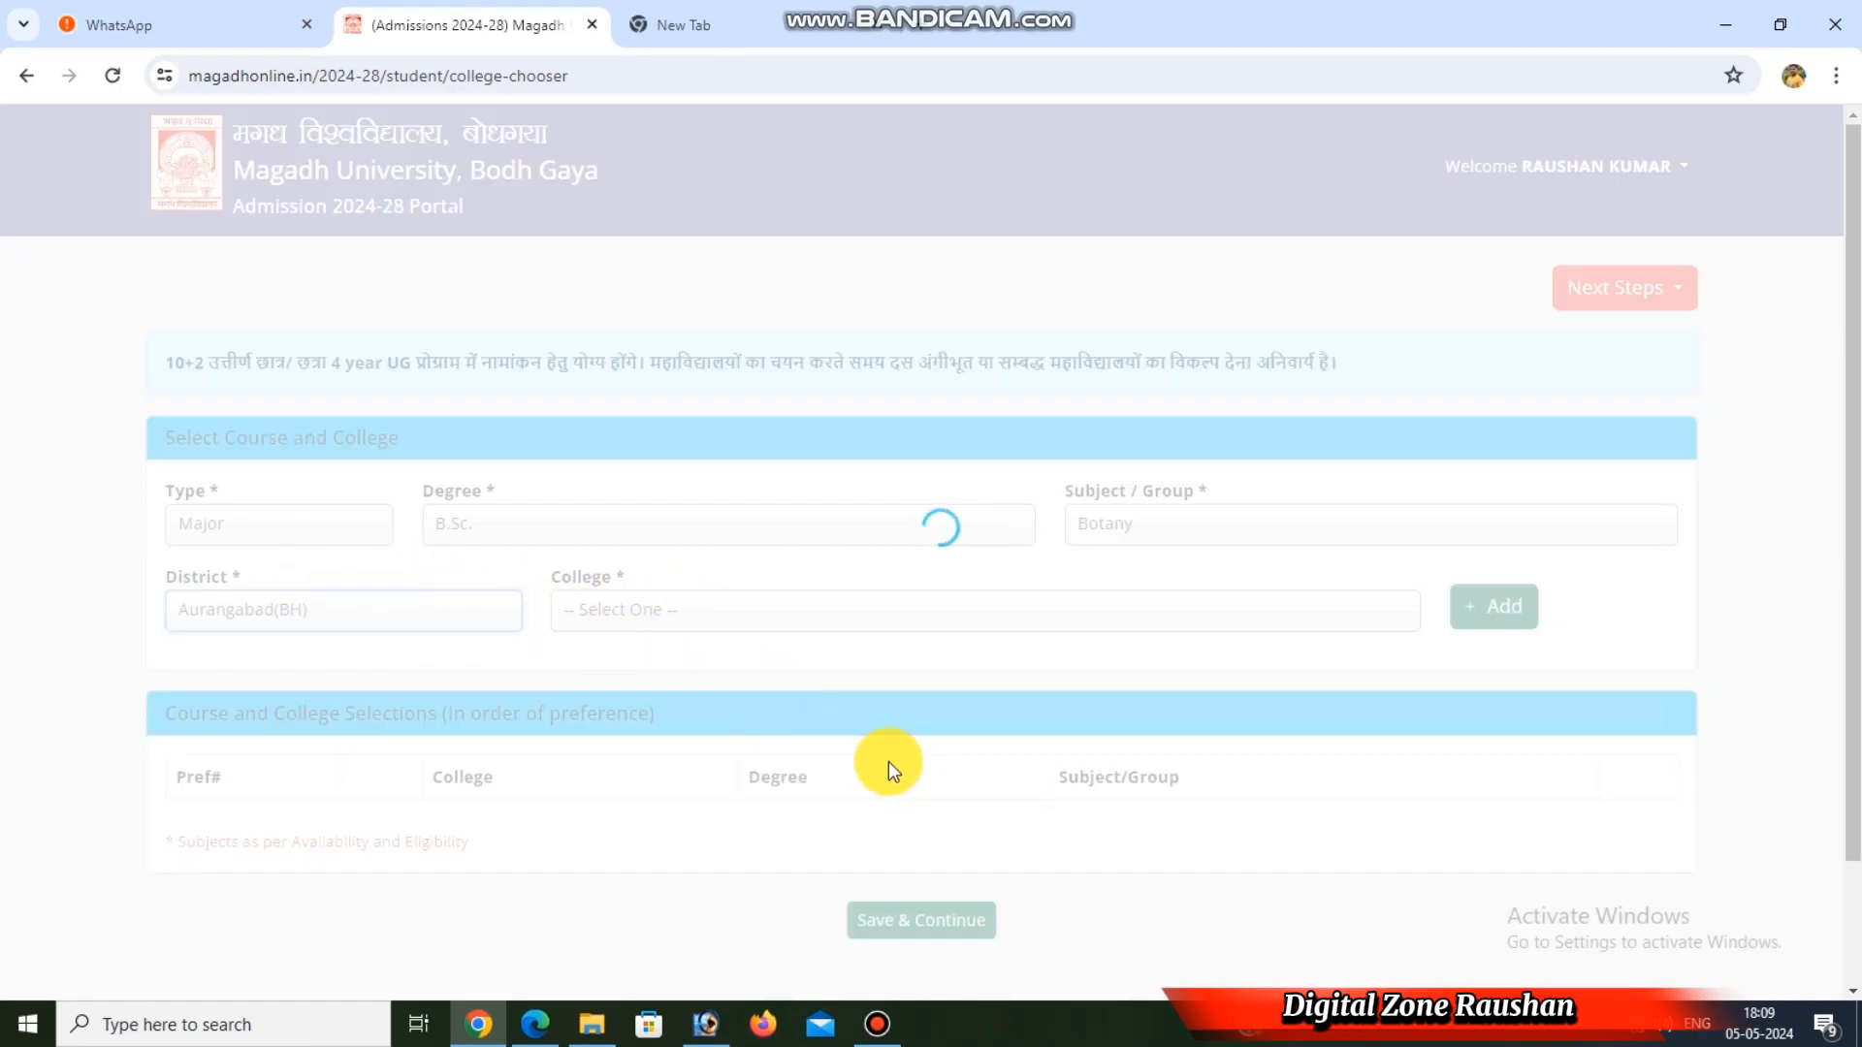
{"action": "left_click", "coordinate": [644, 611]}
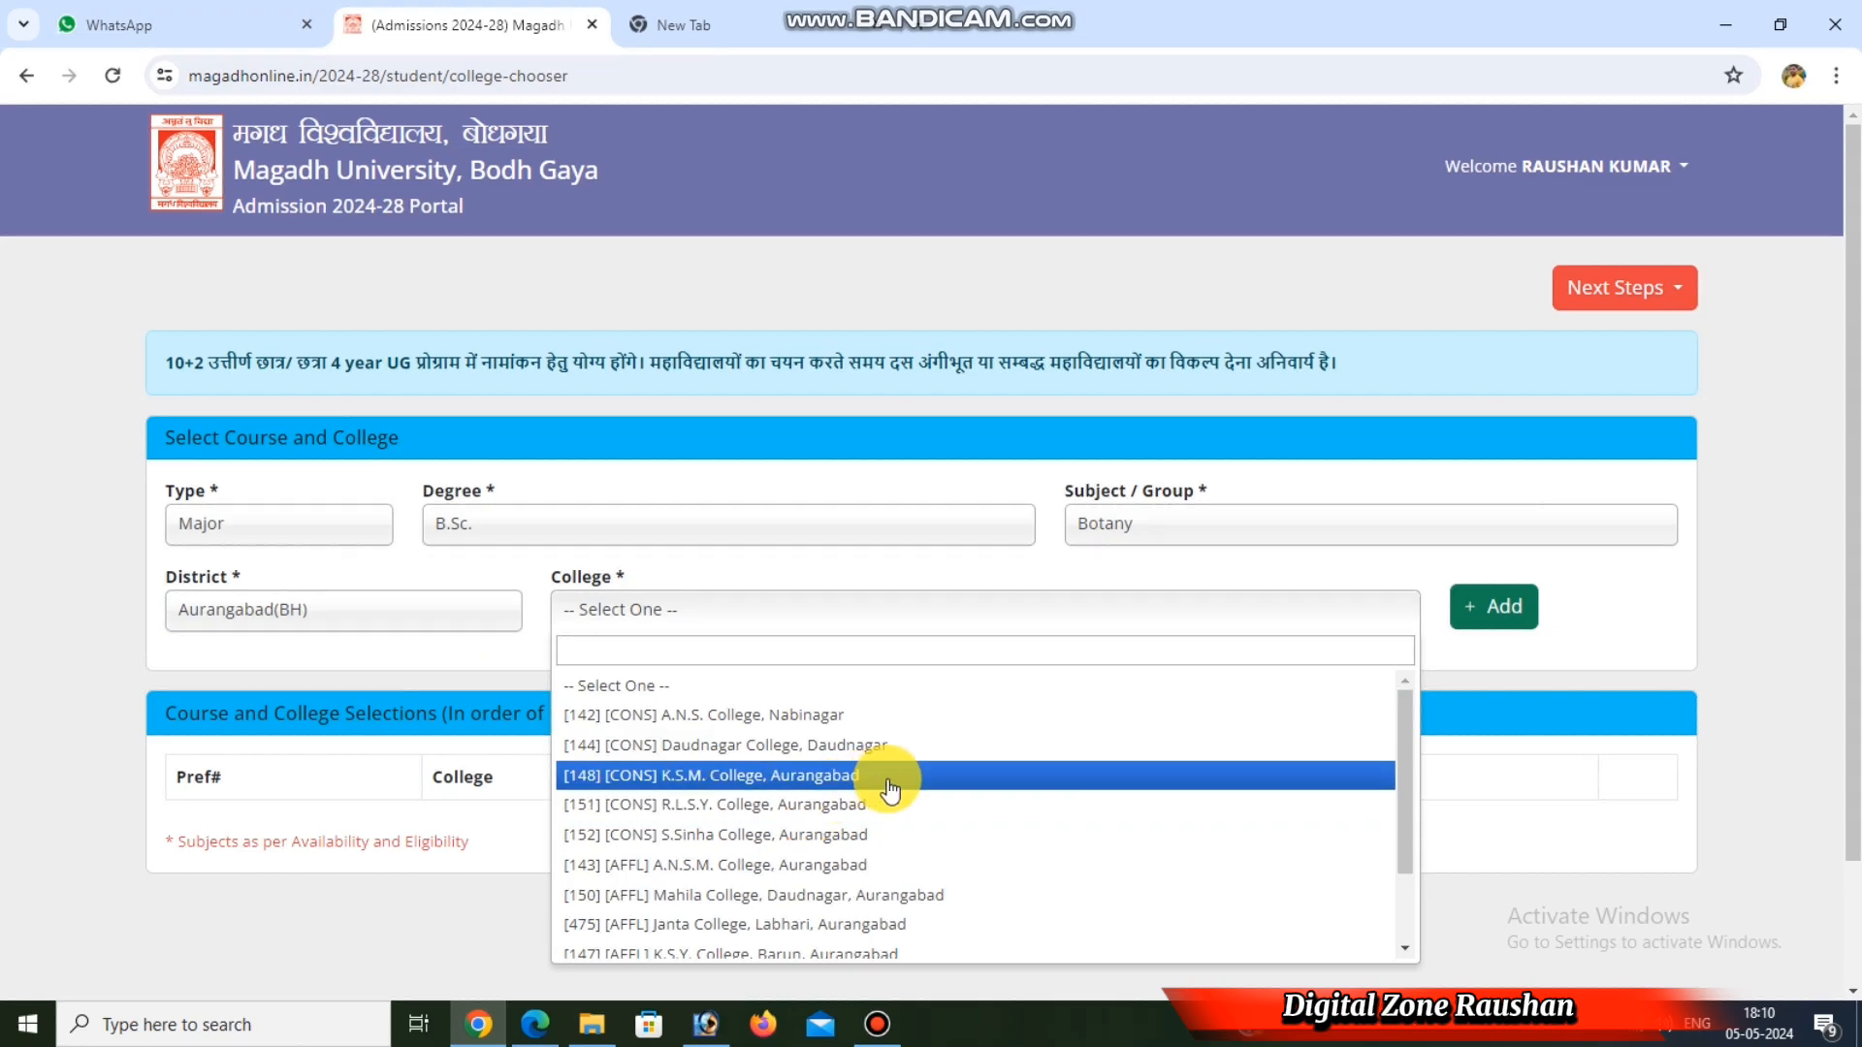
{"action": "scroll", "coordinate": [891, 805], "scroll_direction": "down", "scroll_amount": 1}
{"action": "scroll", "coordinate": [873, 921], "scroll_direction": "up", "scroll_amount": 1}
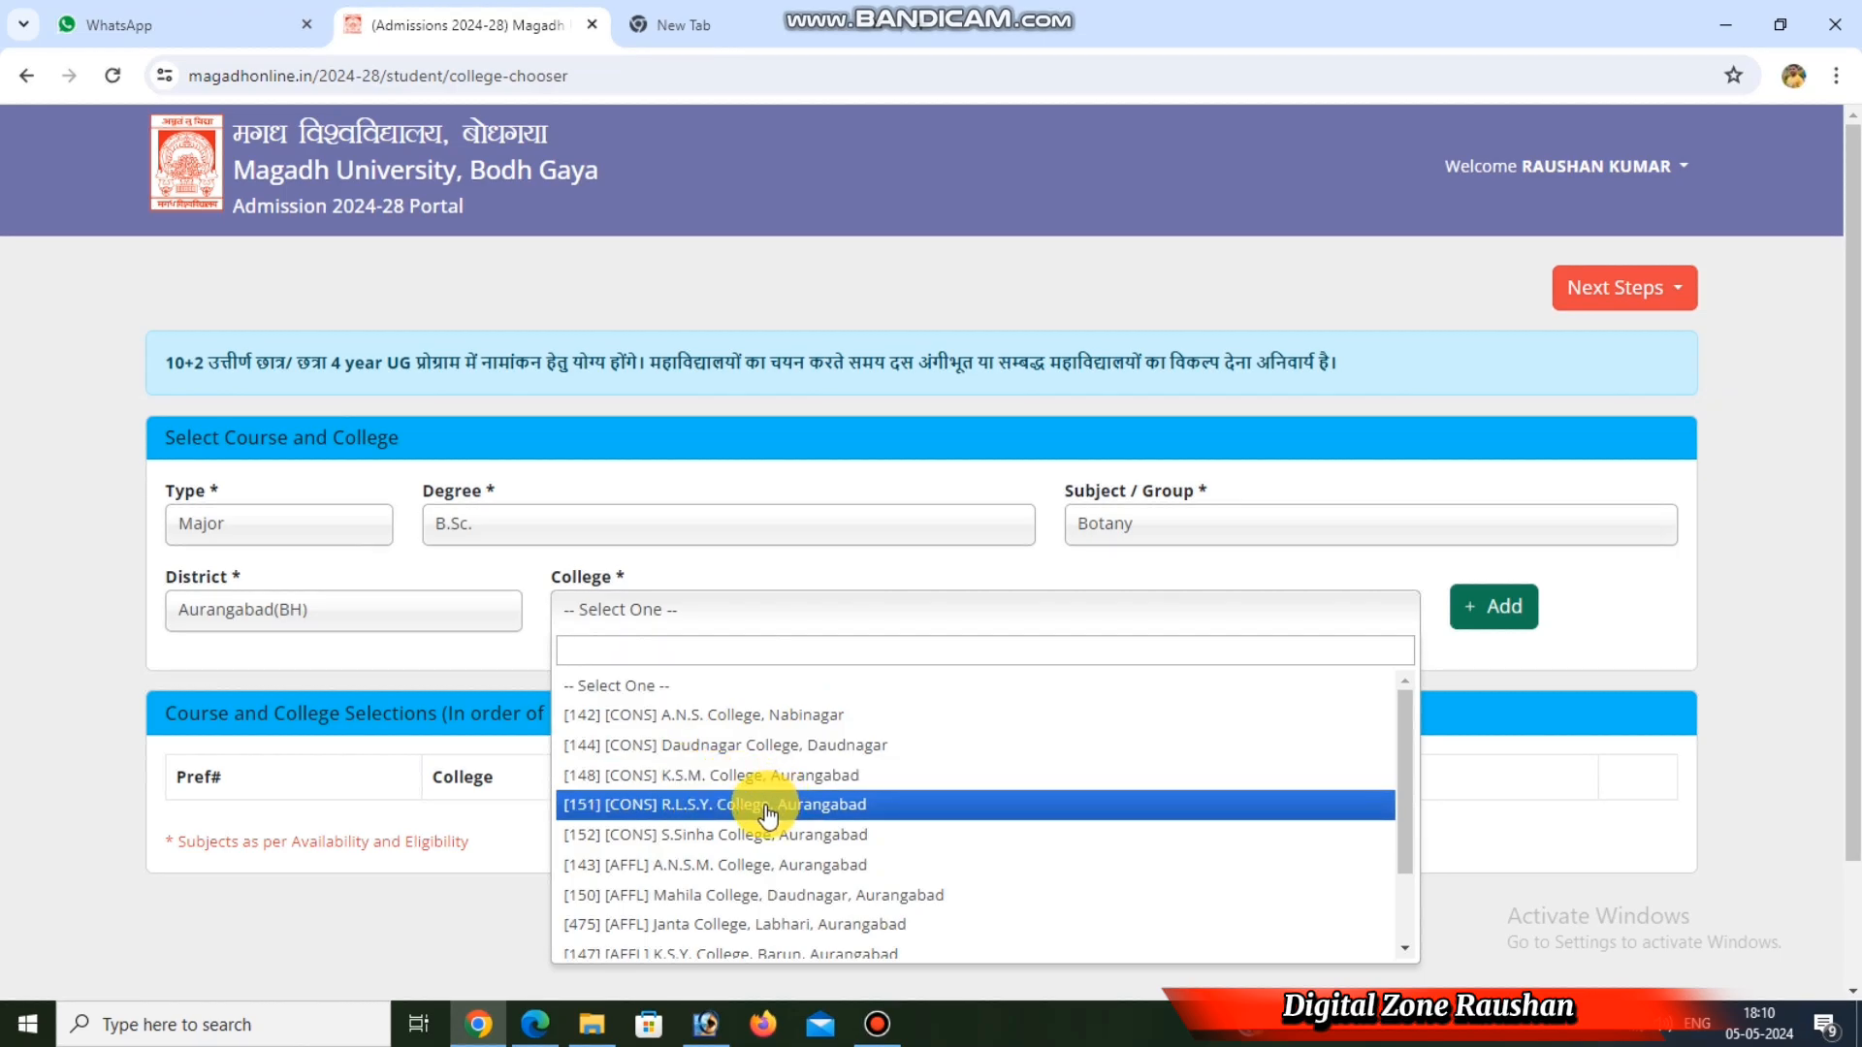
{"action": "left_click", "coordinate": [718, 836]}
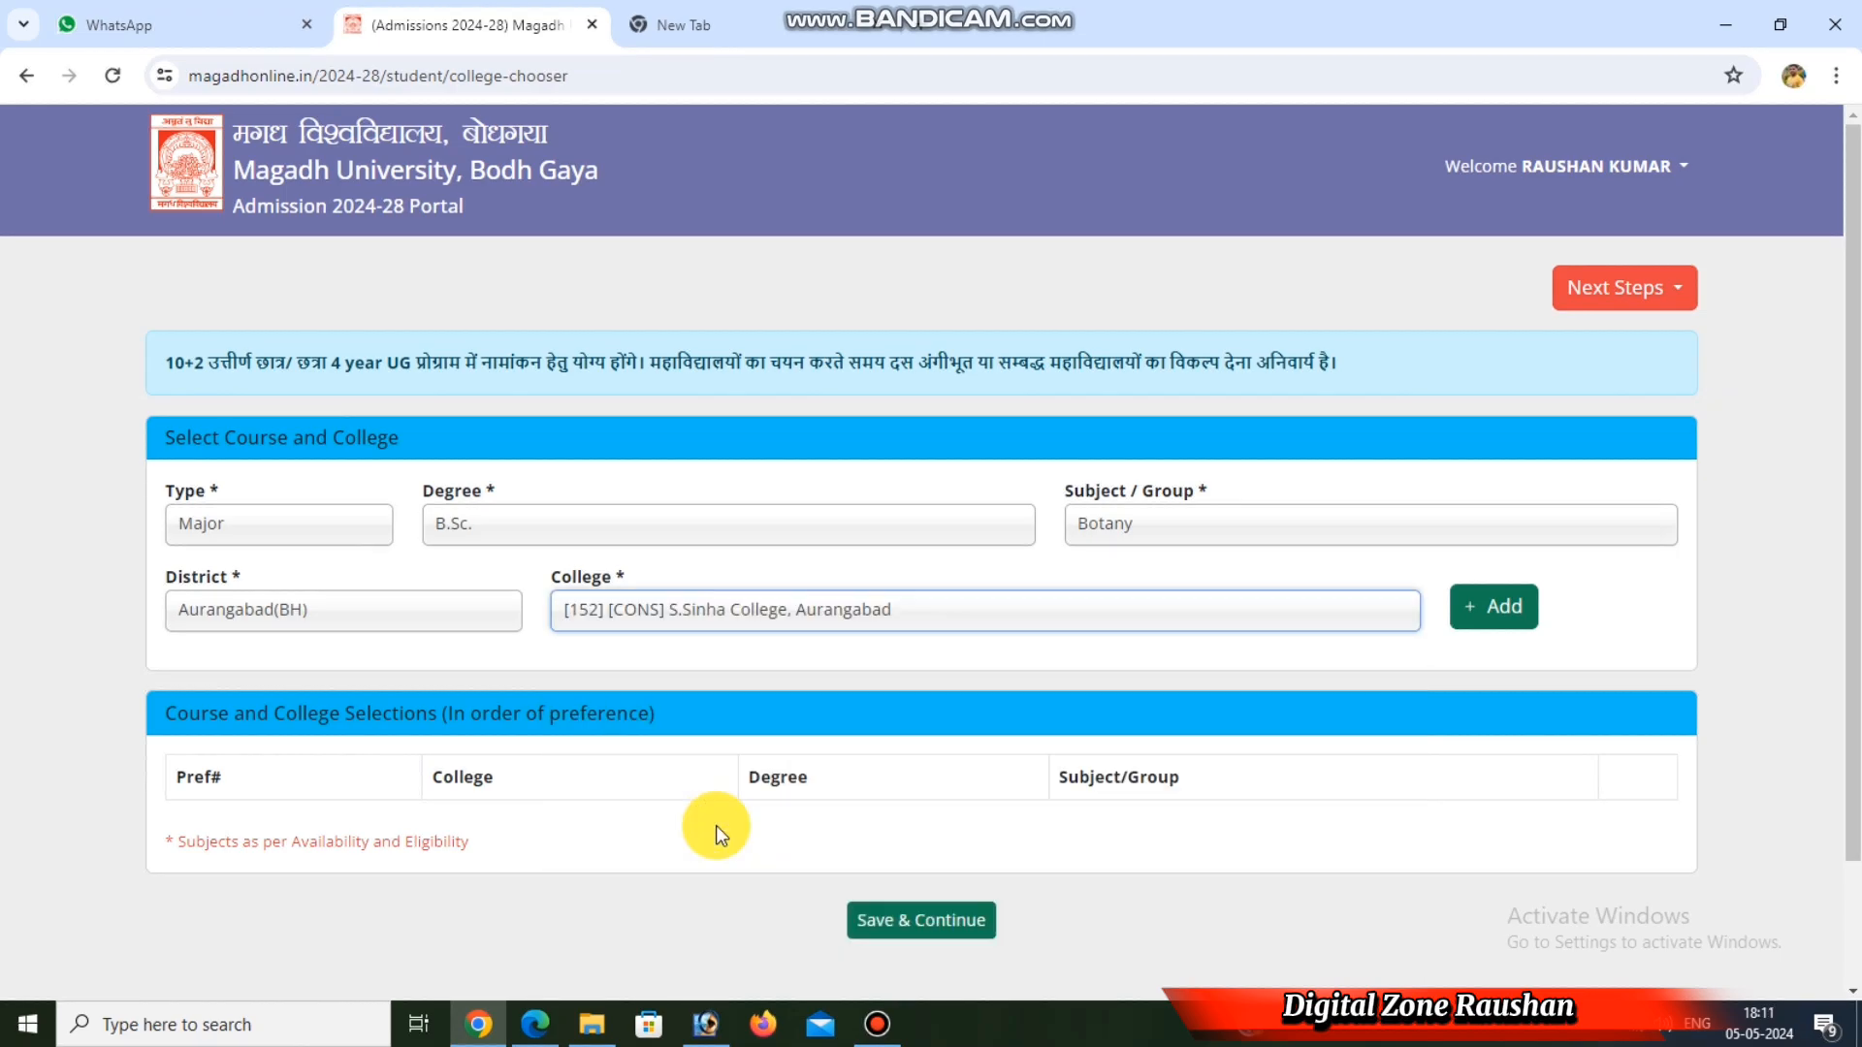
Add S.Sinha, R.L.S.Y. and Daudnagar colleges as preferences 1 to 3
{"action": "left_click", "coordinate": [1502, 629]}
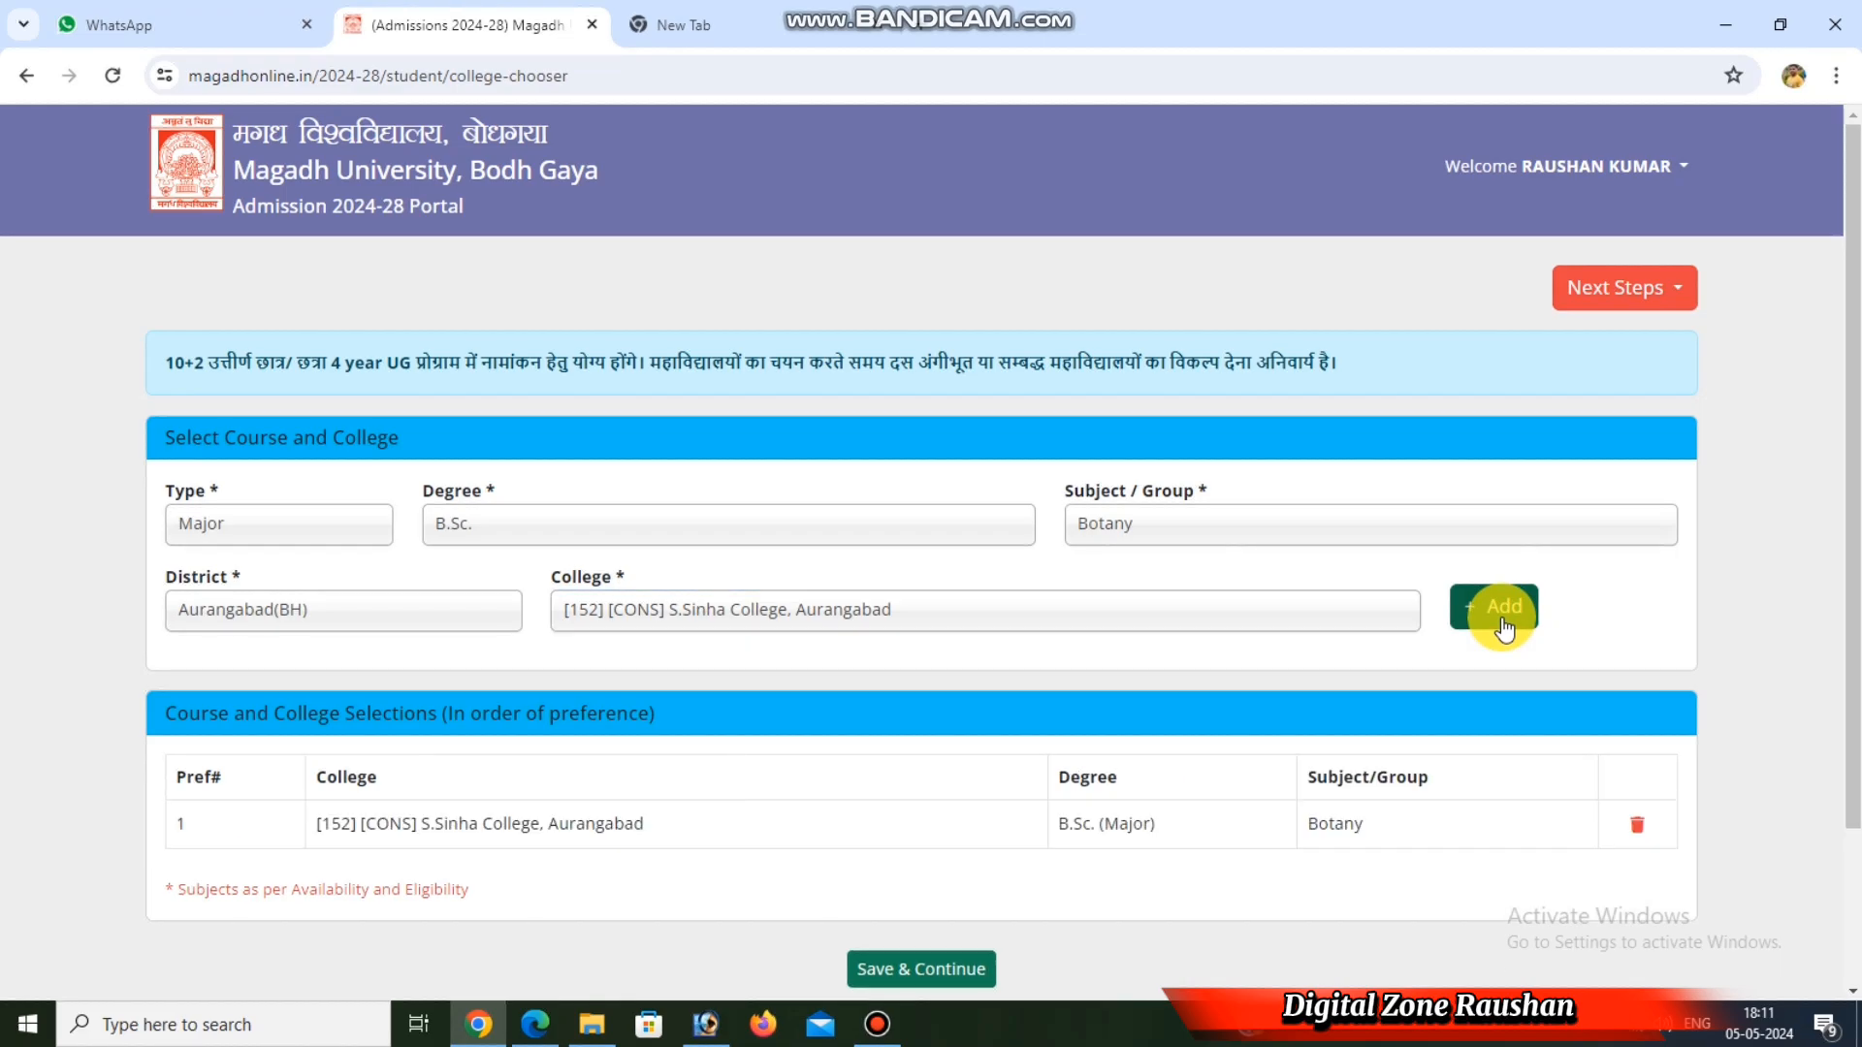
{"action": "left_click", "coordinate": [709, 631]}
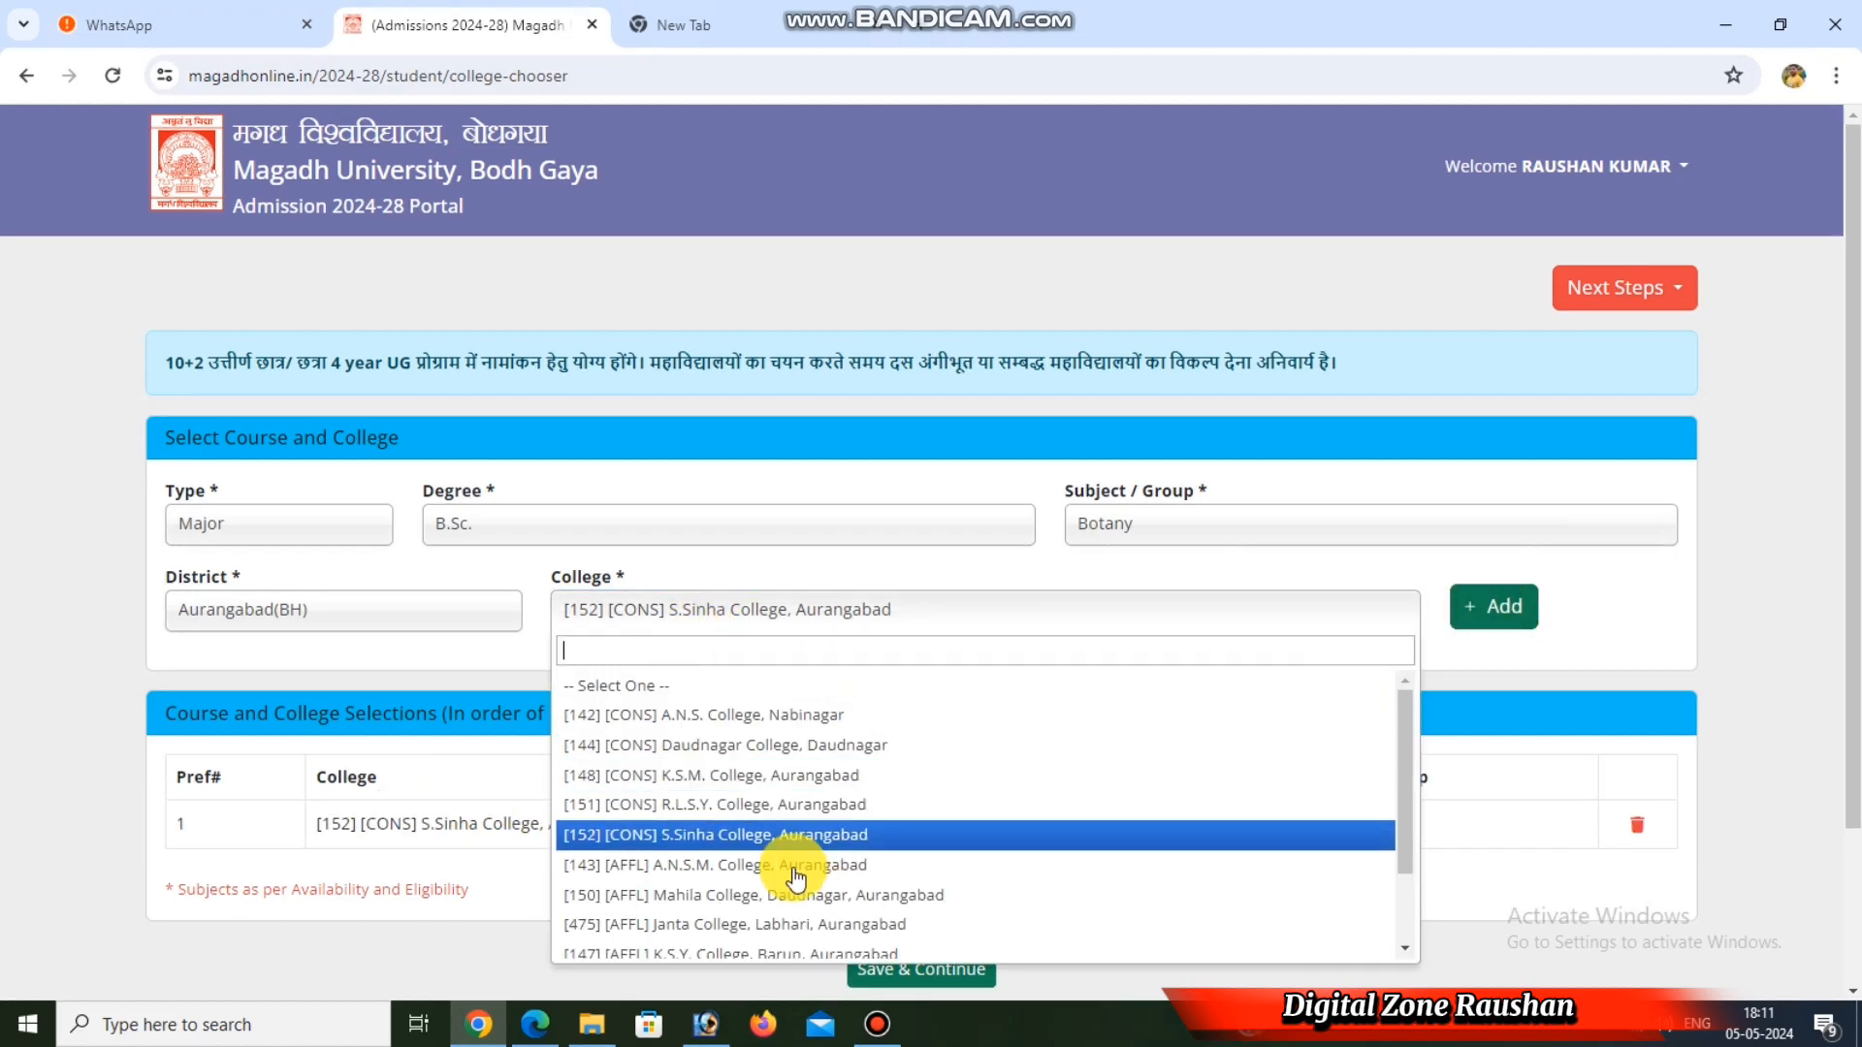
{"action": "left_click", "coordinate": [741, 805]}
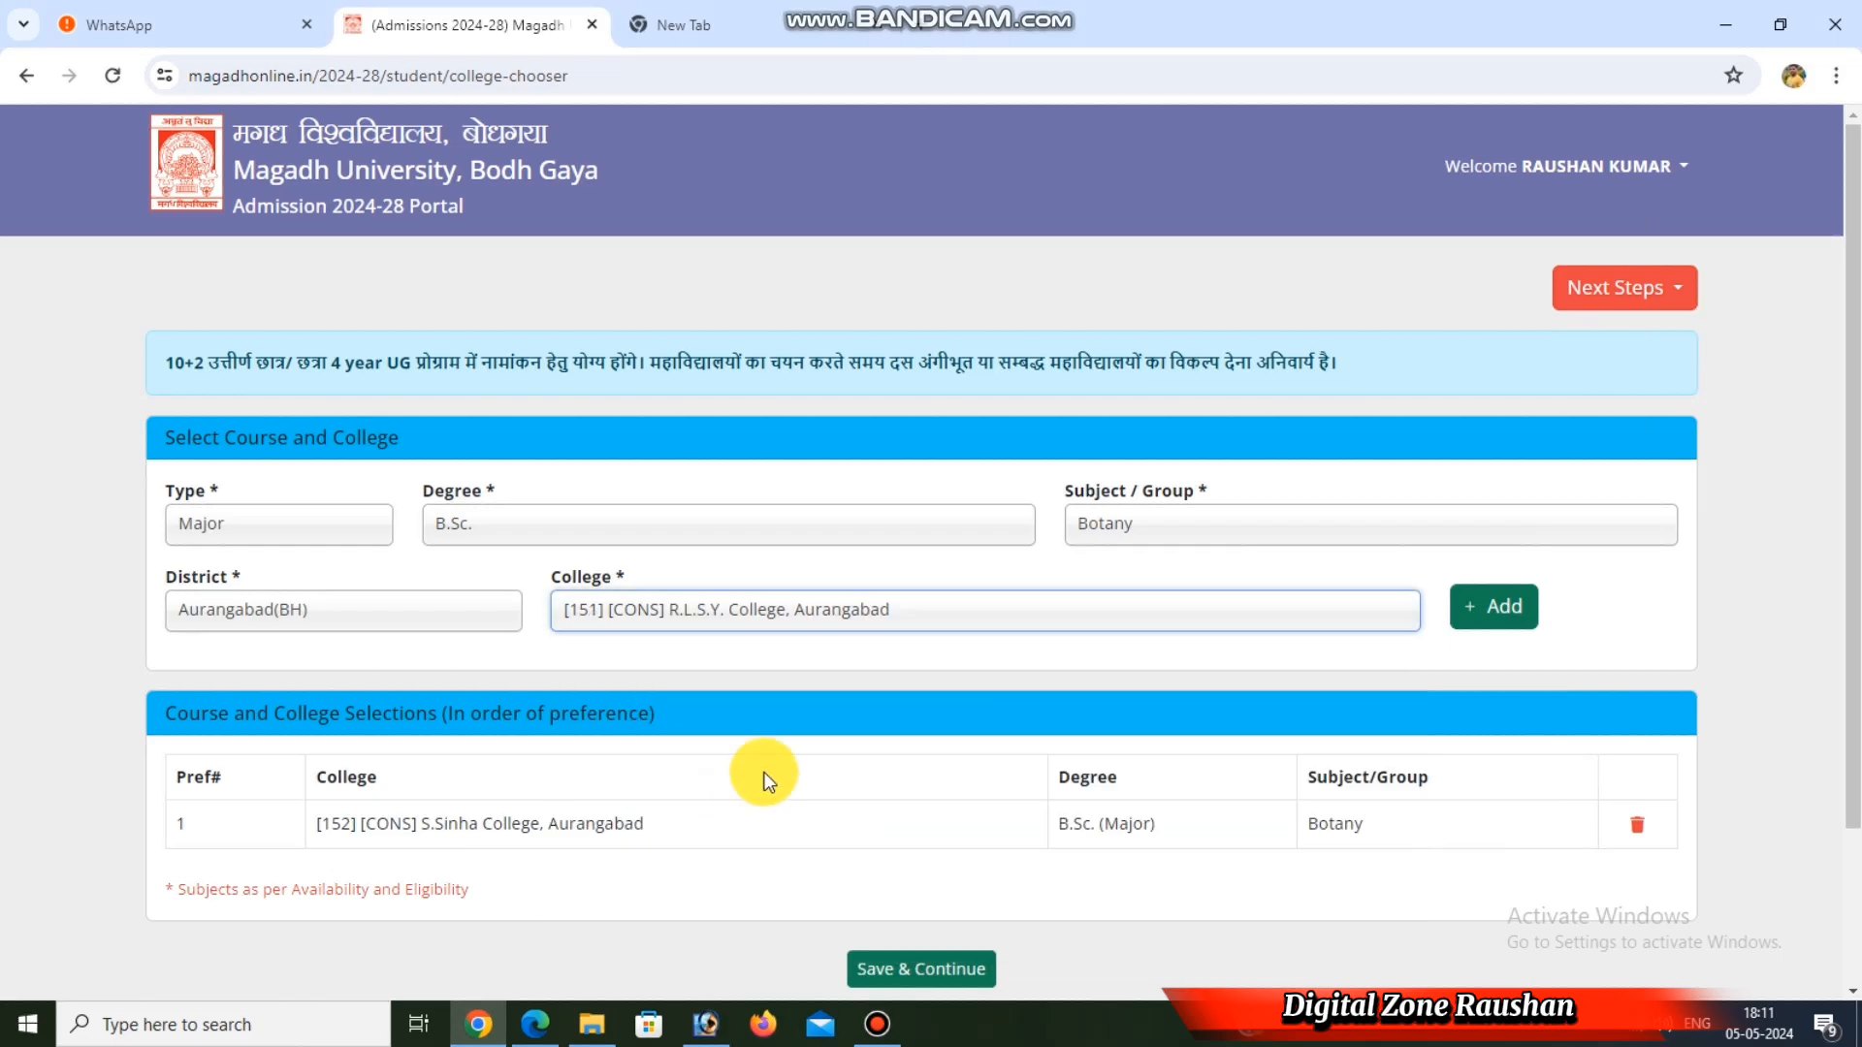
{"action": "left_click", "coordinate": [1486, 603]}
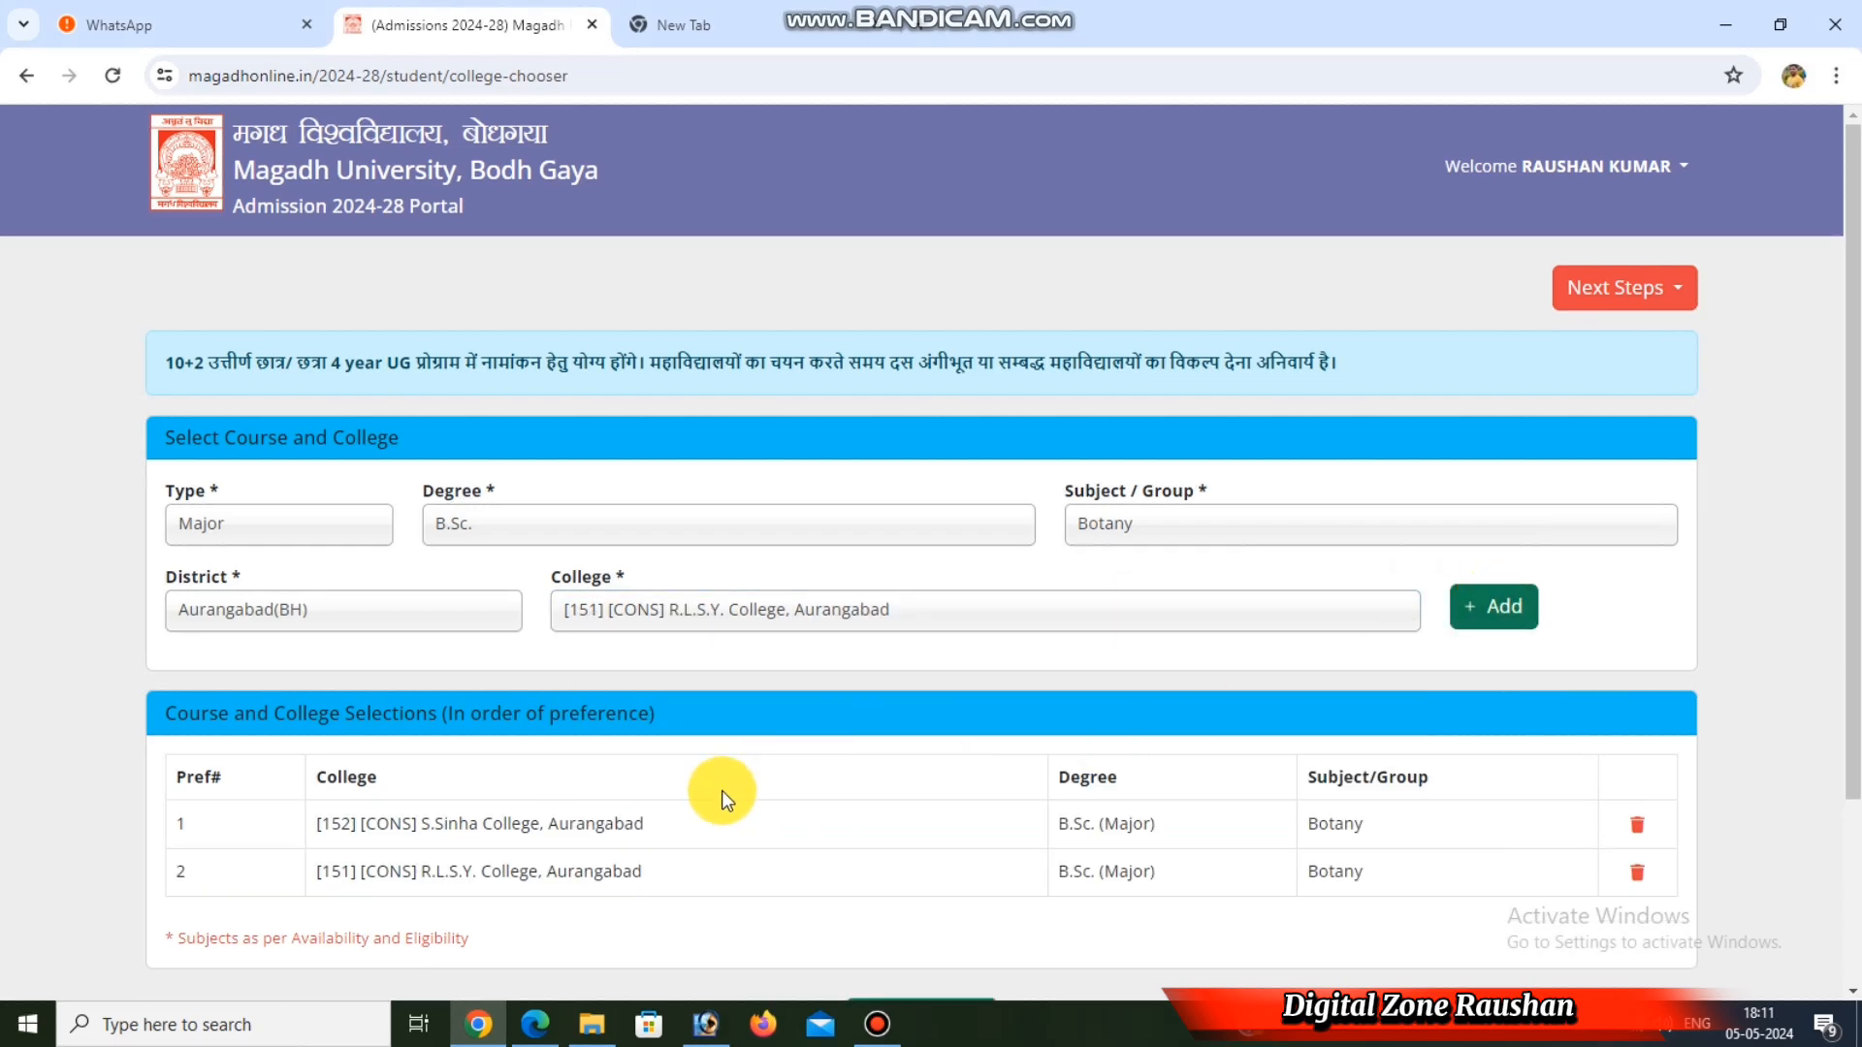
{"action": "left_click", "coordinate": [660, 613]}
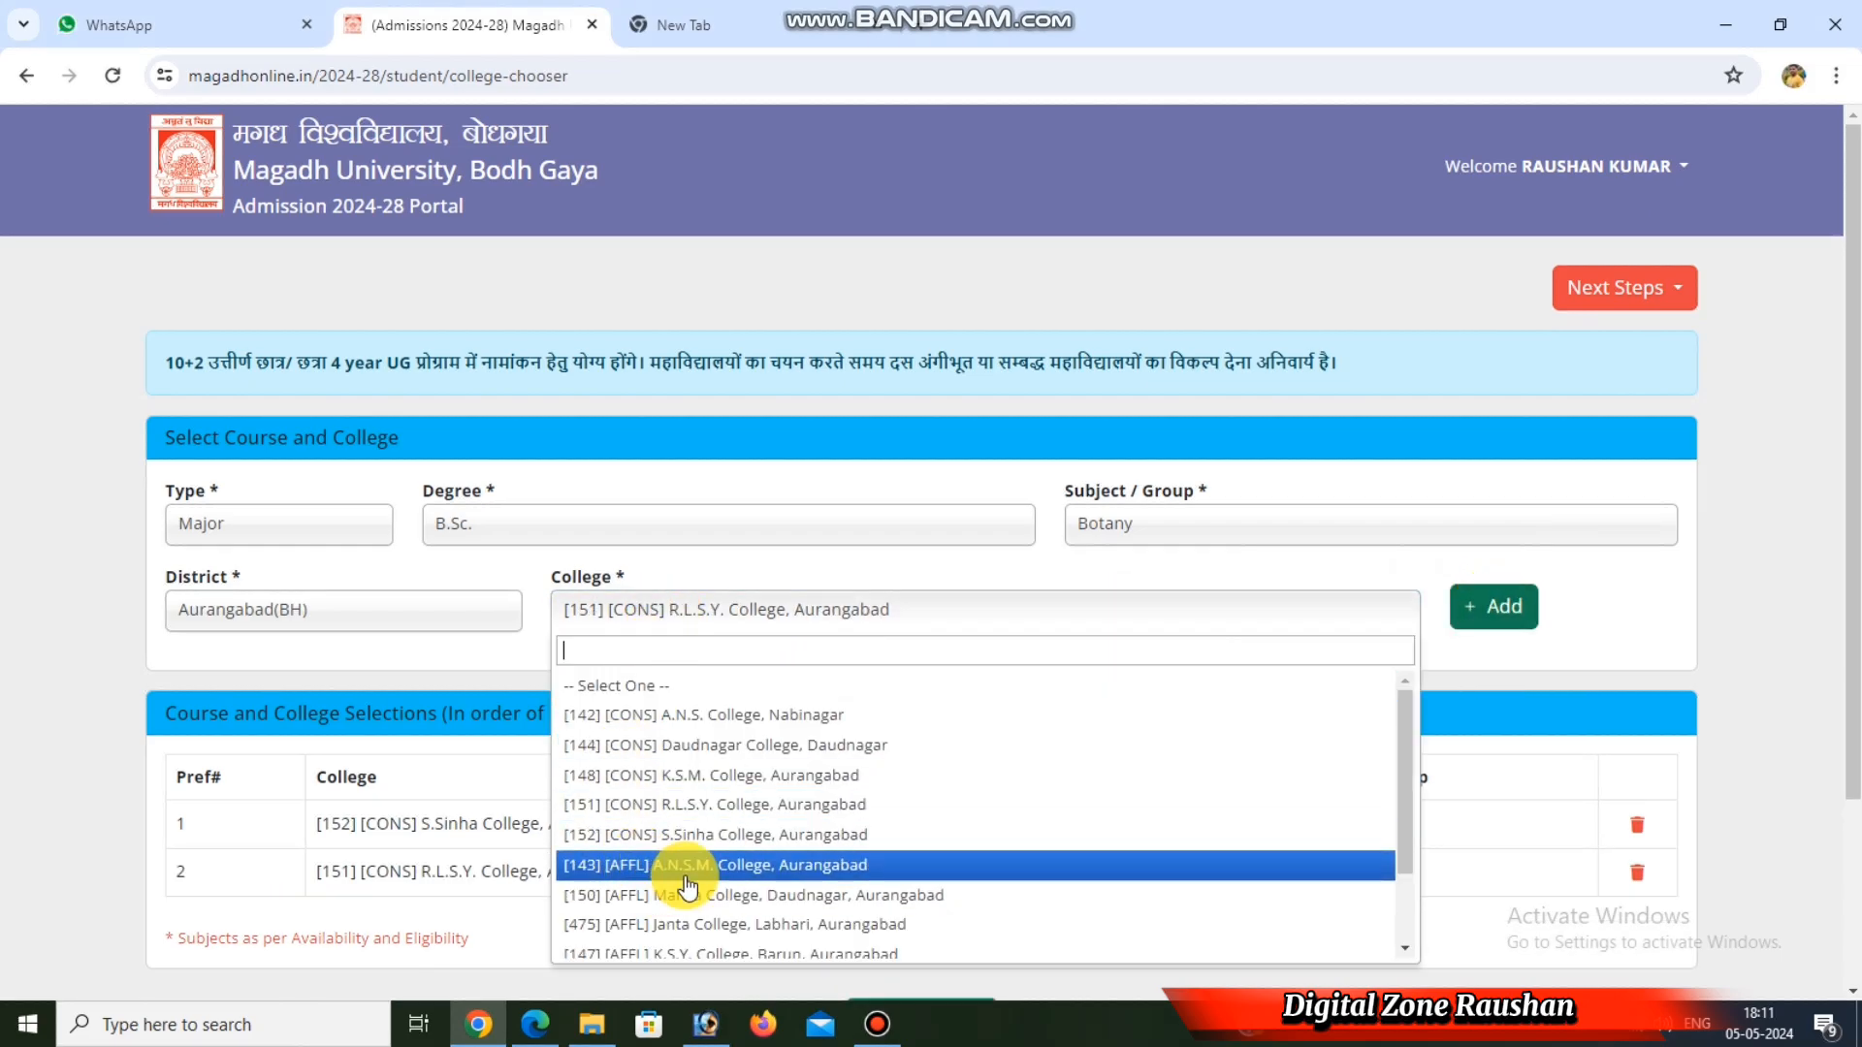
{"action": "left_click", "coordinate": [708, 746]}
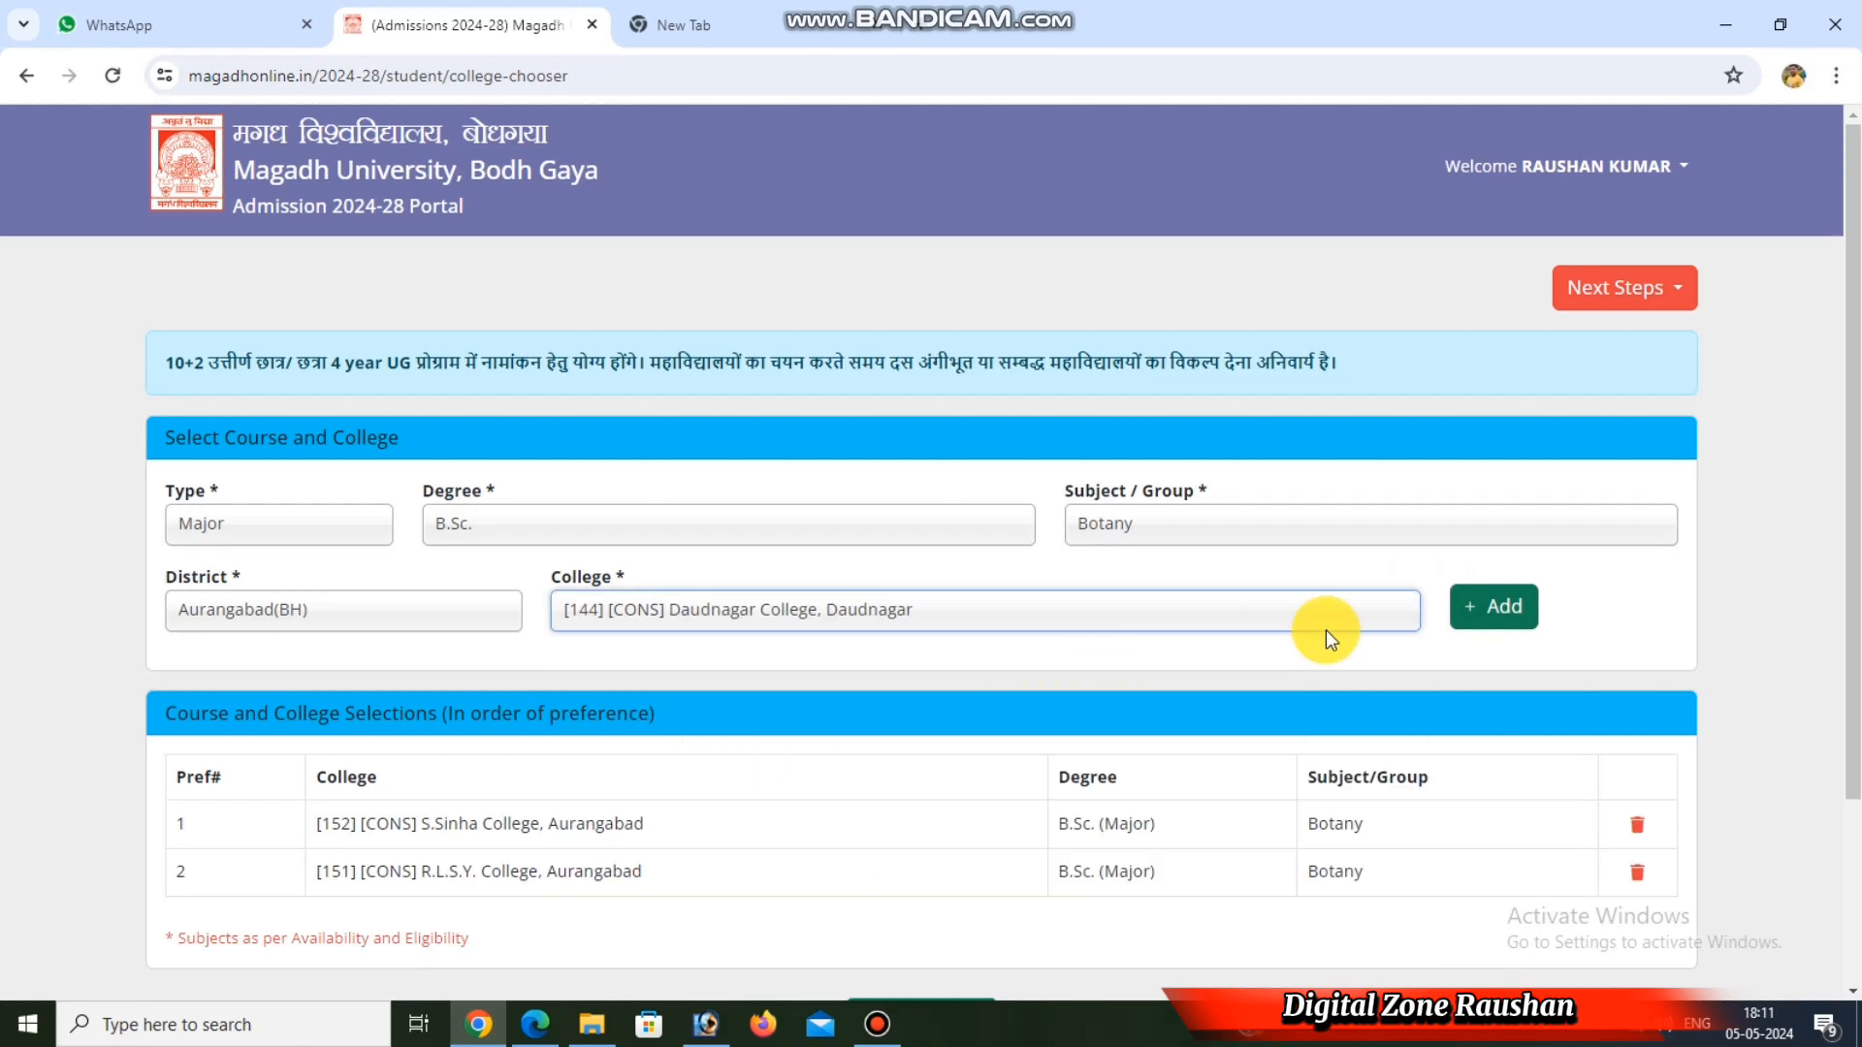
{"action": "left_click", "coordinate": [1494, 606]}
Add A.N.S. College, Nabinagar and Janta College, Labhari as preferences 4 and 5
{"action": "left_click", "coordinate": [844, 619]}
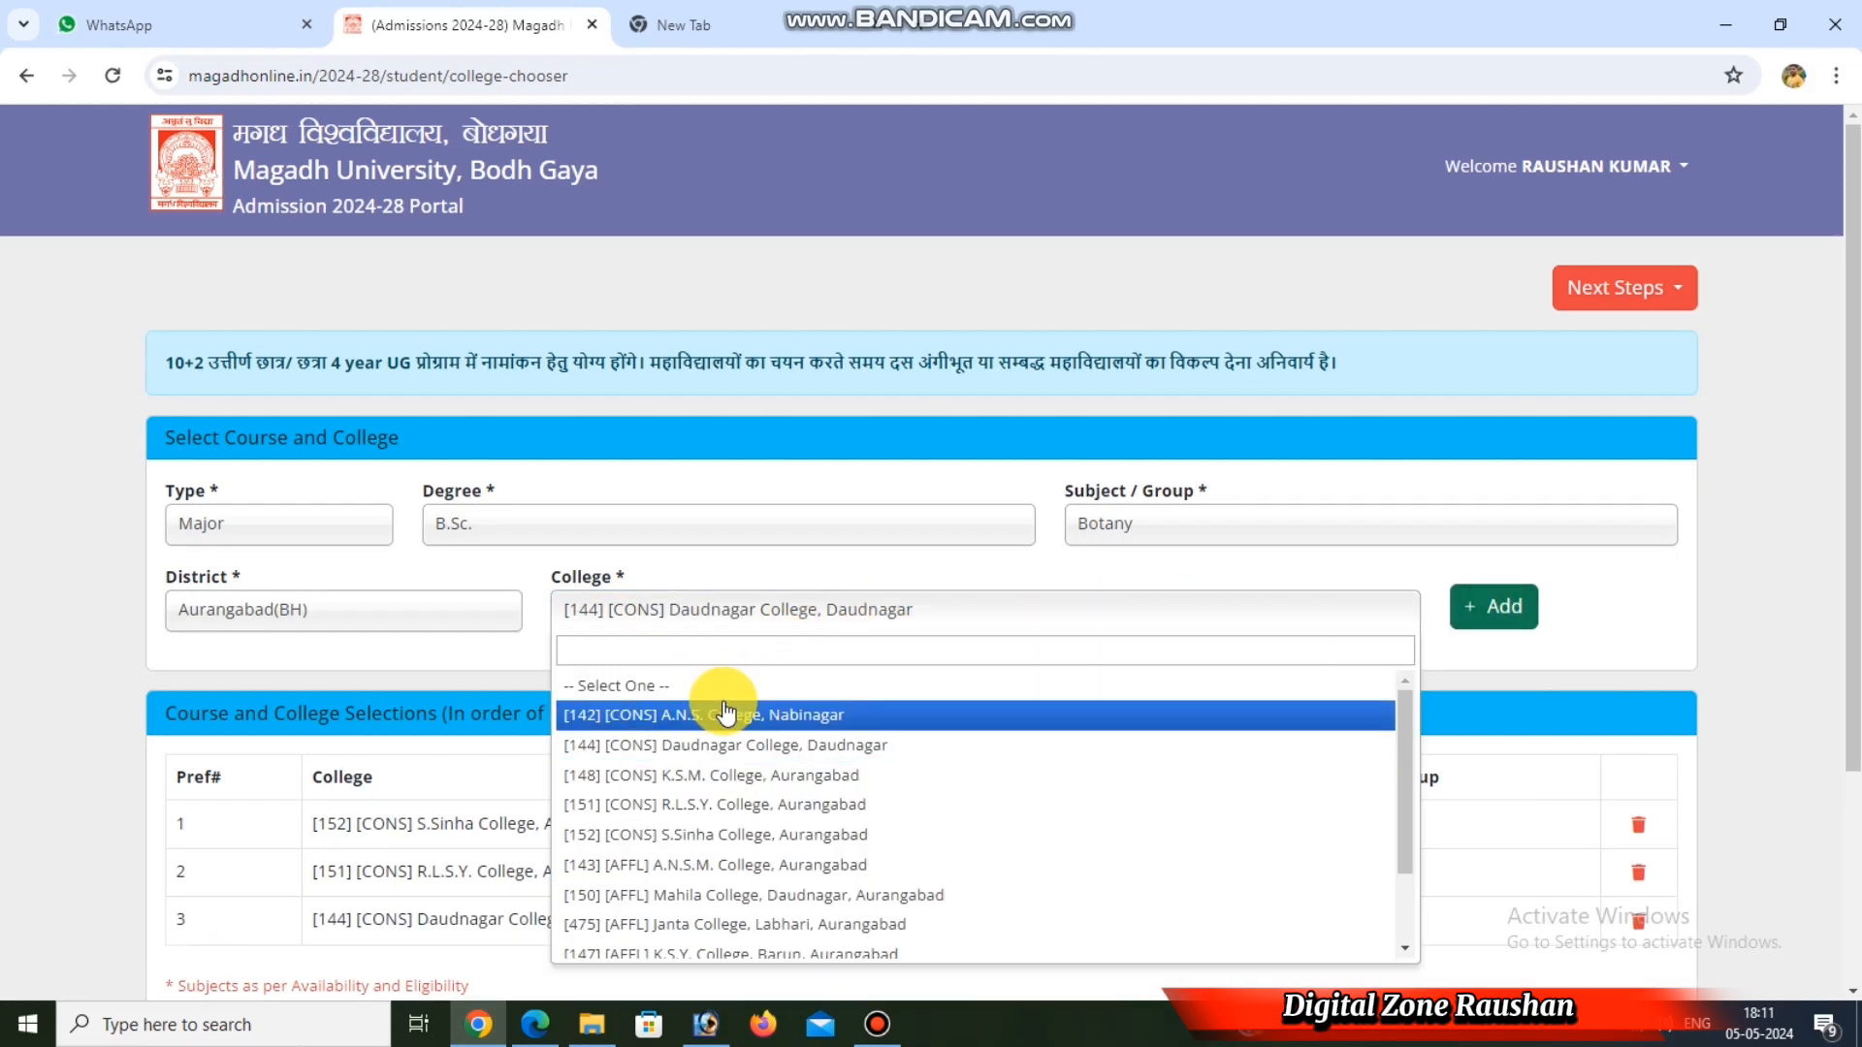
{"action": "left_click", "coordinate": [728, 715]}
{"action": "left_click", "coordinate": [1507, 607]}
{"action": "scroll", "coordinate": [809, 706], "scroll_direction": "down", "scroll_amount": 2}
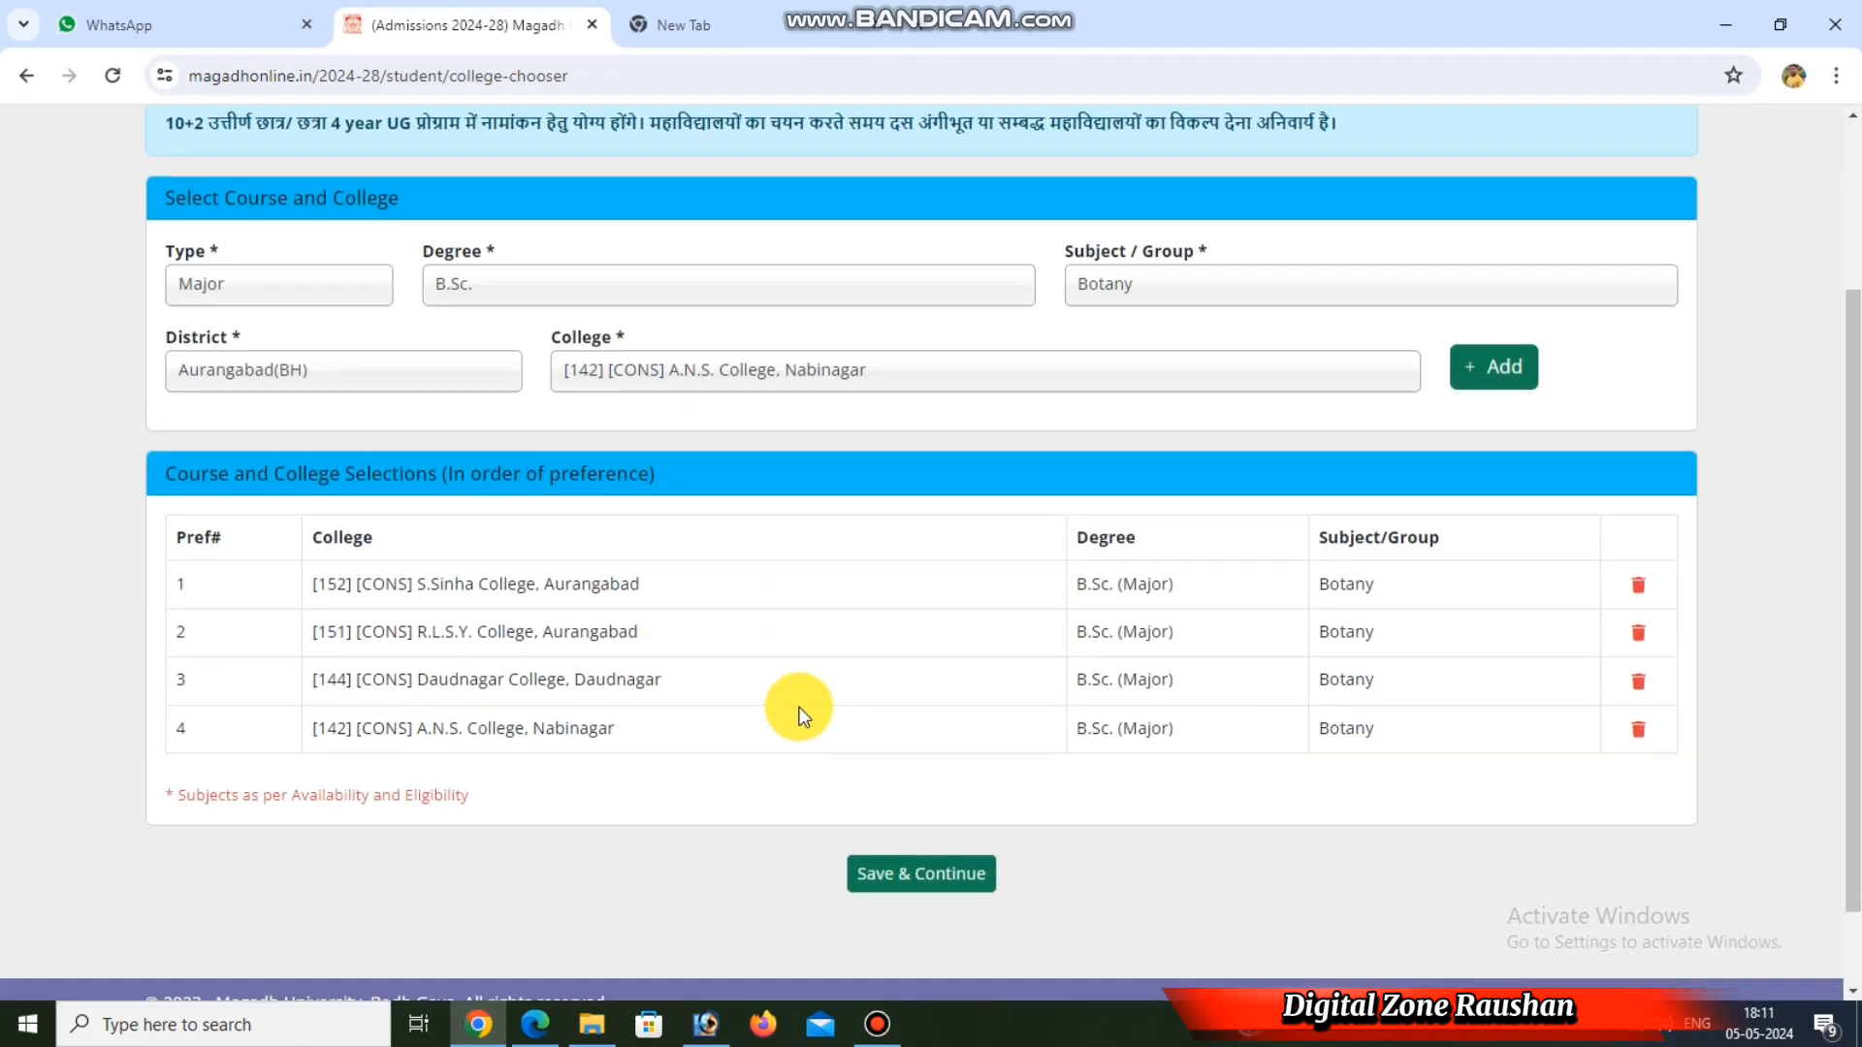
{"action": "scroll", "coordinate": [733, 602], "scroll_direction": "up", "scroll_amount": 2}
{"action": "left_click", "coordinate": [722, 489]}
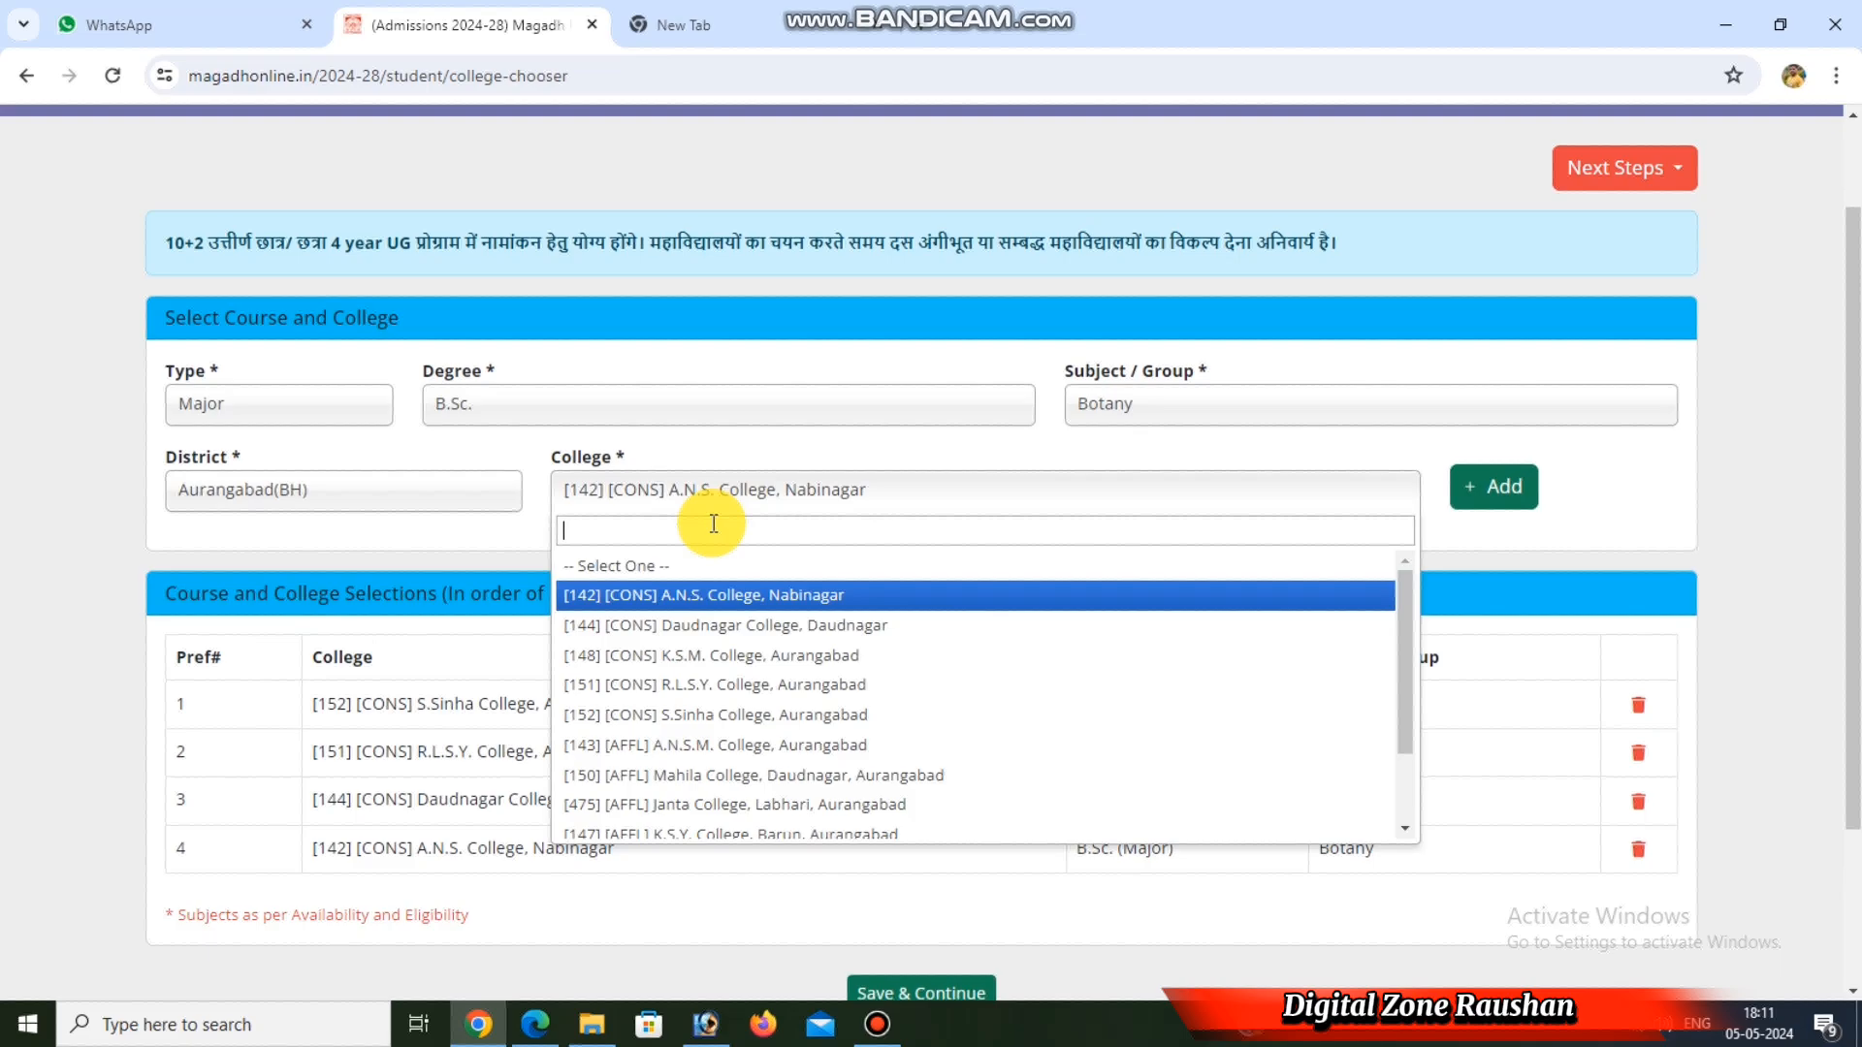
{"action": "left_click", "coordinate": [718, 805]}
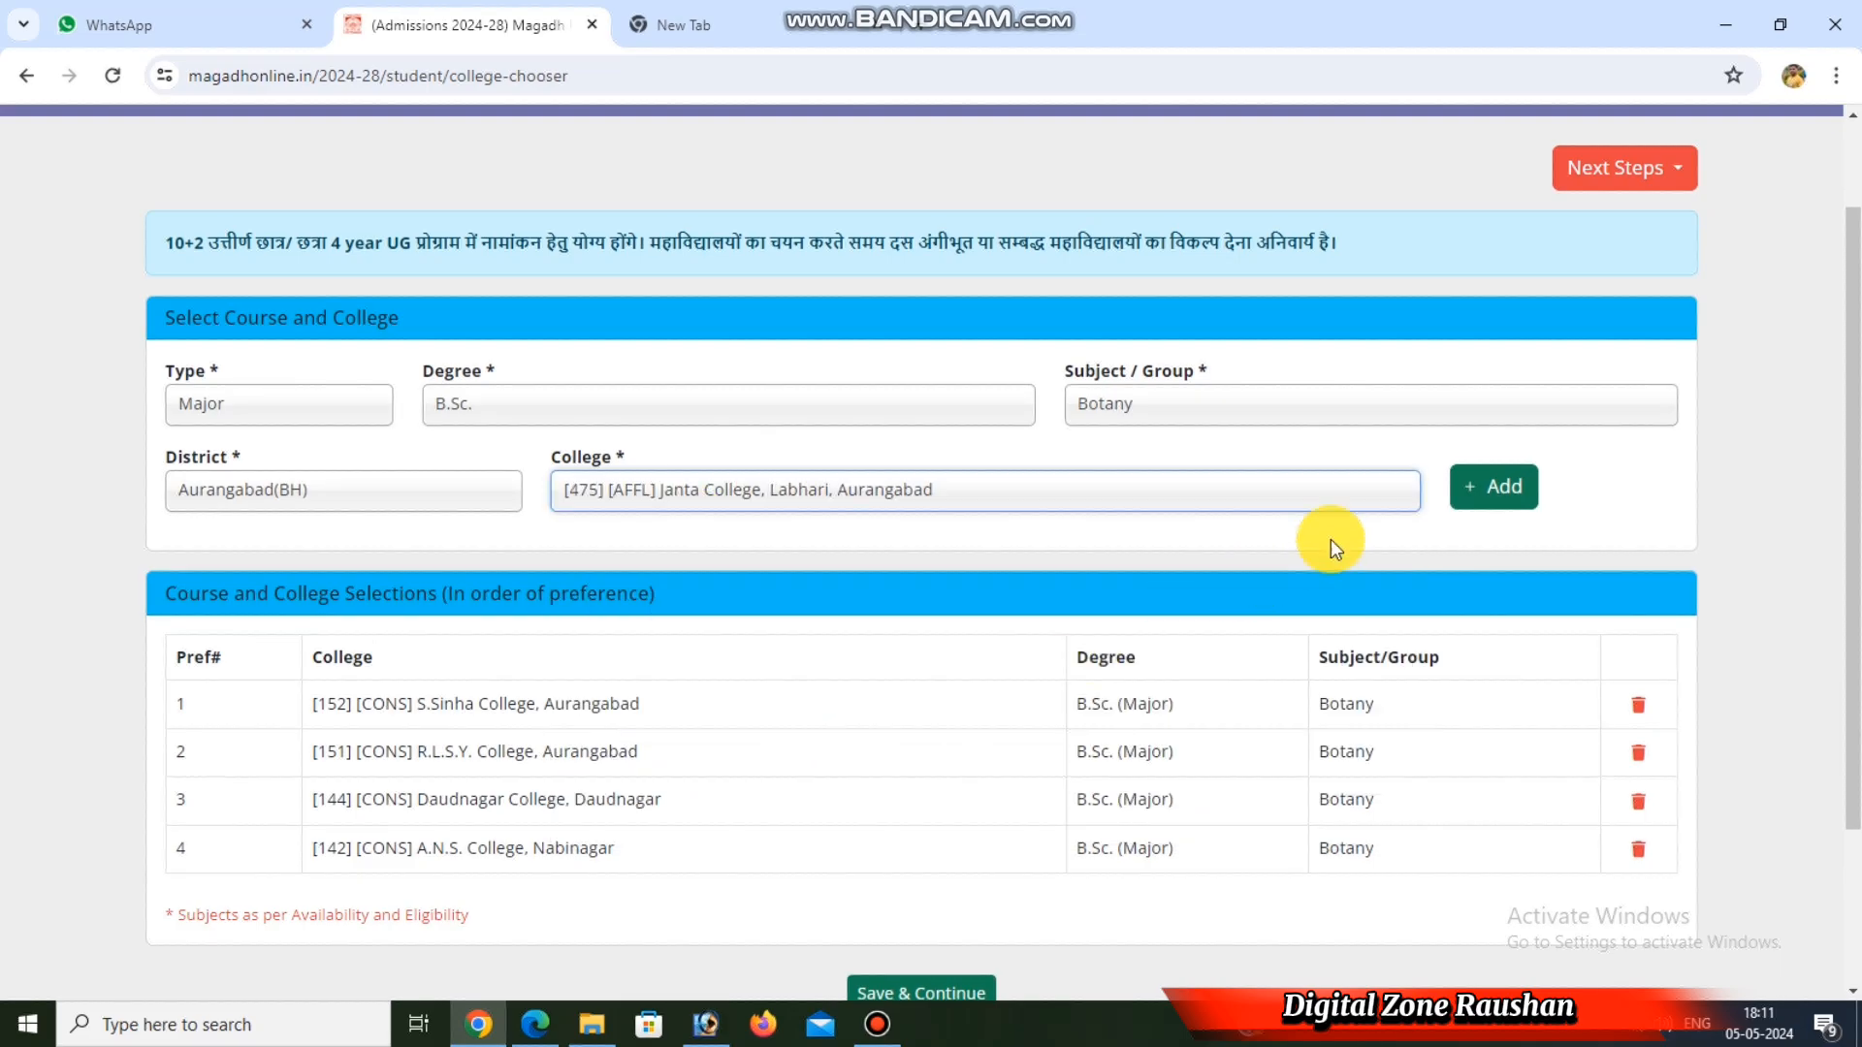
{"action": "left_click", "coordinate": [1478, 487]}
Add A.N.S.M. College, Aurangabad as preference 6 and save the preferences
{"action": "left_click", "coordinate": [749, 514]}
{"action": "scroll", "coordinate": [699, 757], "scroll_direction": "down", "scroll_amount": 3}
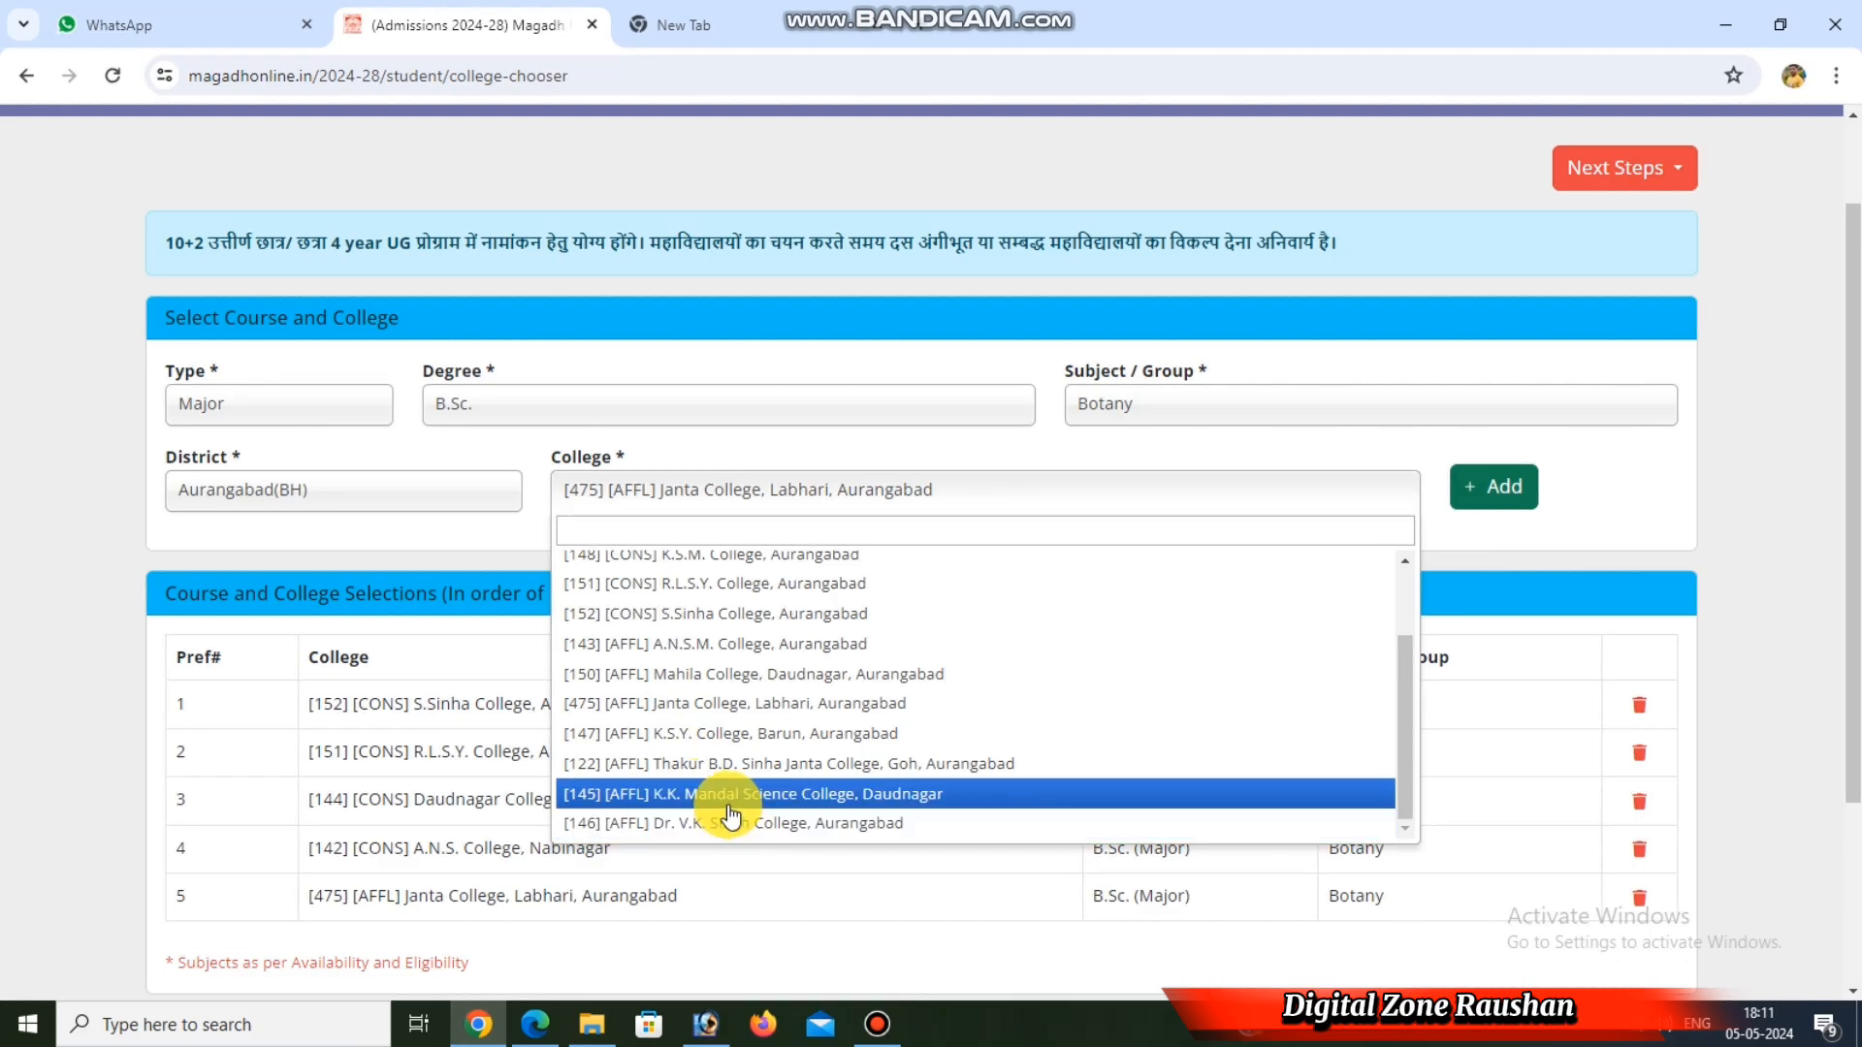
{"action": "left_click", "coordinate": [732, 645]}
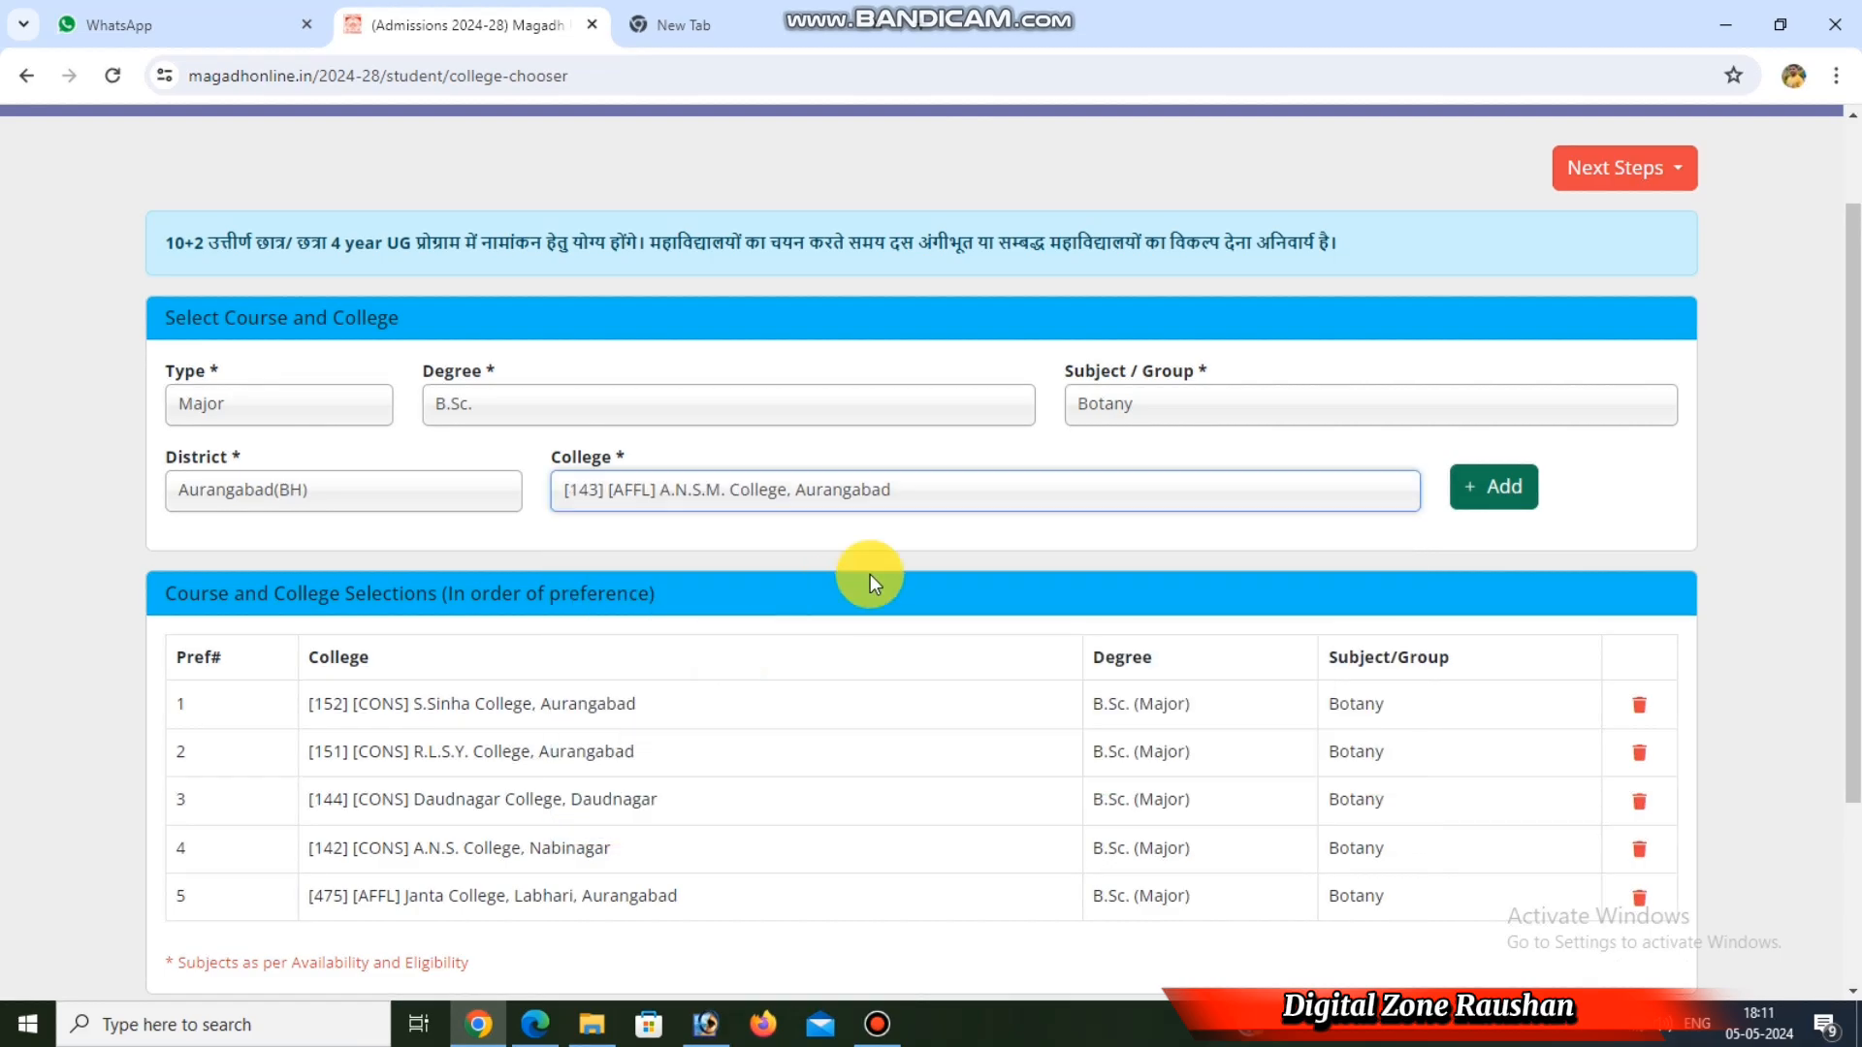
{"action": "left_click", "coordinate": [1455, 493]}
{"action": "scroll", "coordinate": [902, 720], "scroll_direction": "down", "scroll_amount": 3}
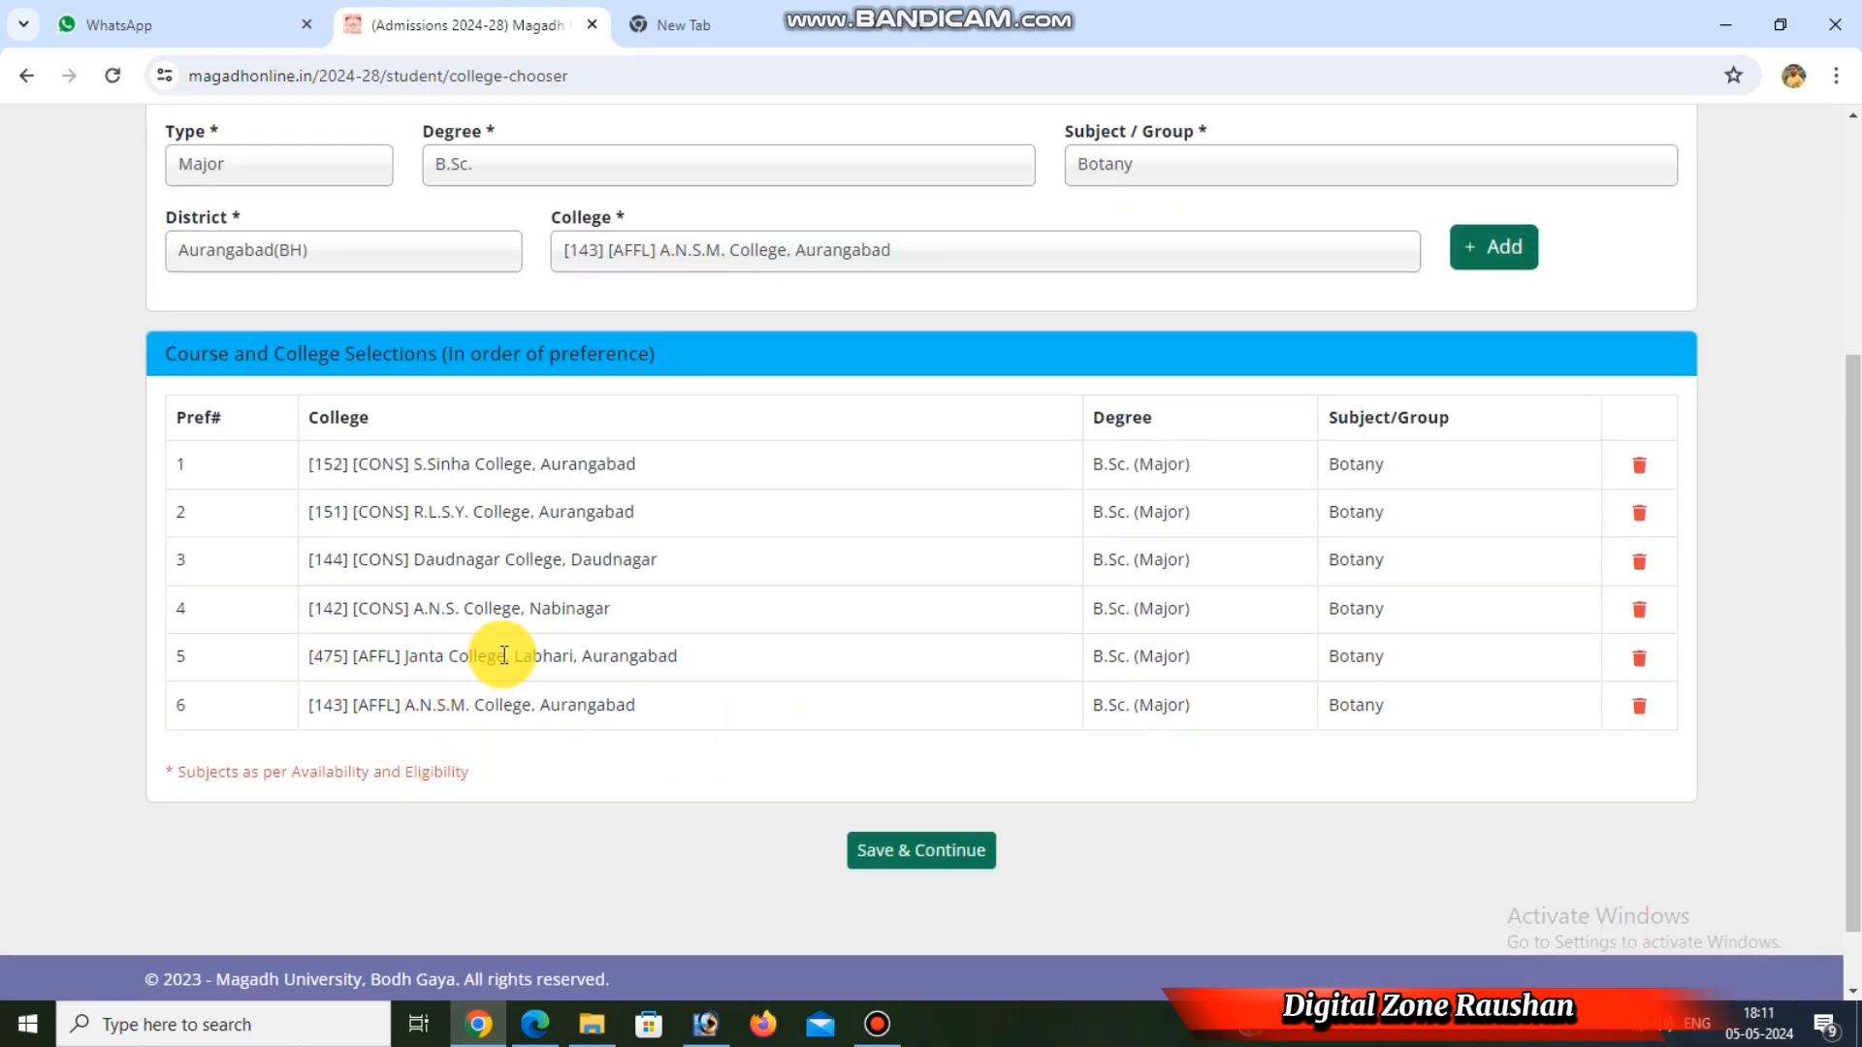
{"action": "scroll", "coordinate": [539, 634], "scroll_direction": "up", "scroll_amount": 4}
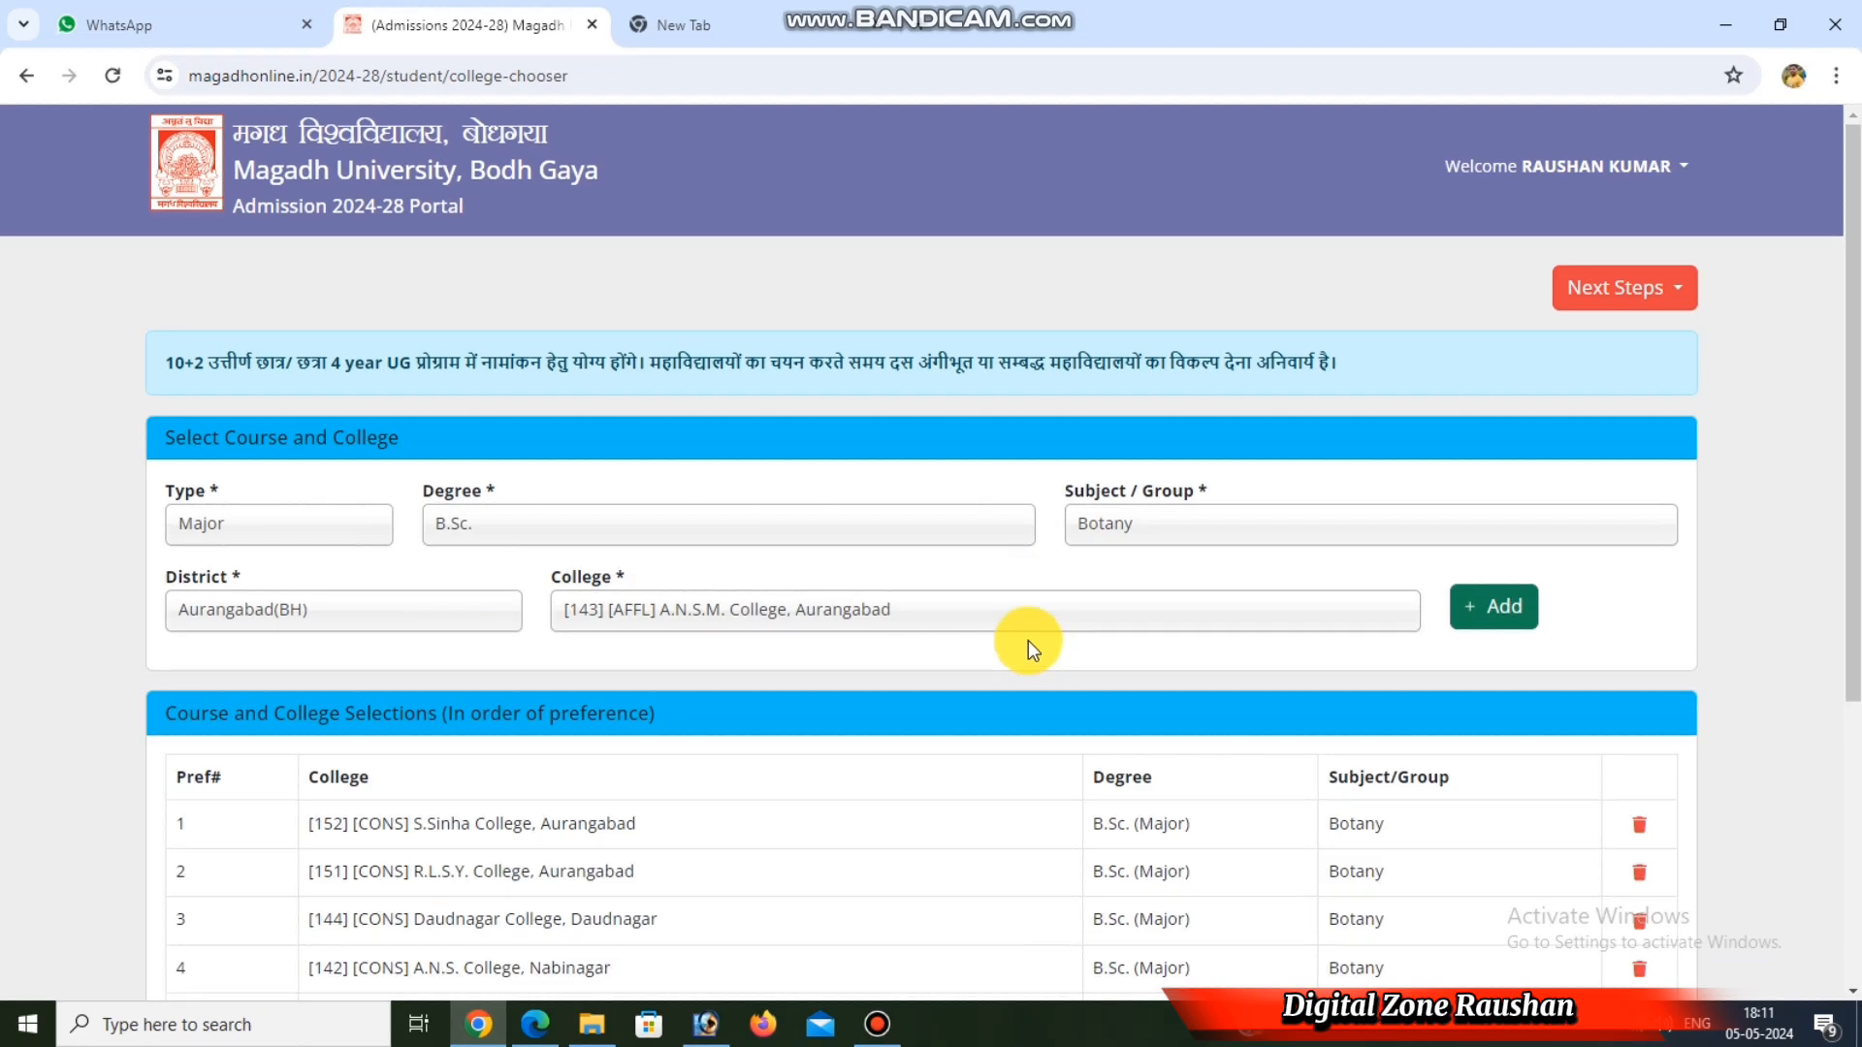
{"action": "scroll", "coordinate": [696, 636], "scroll_direction": "down", "scroll_amount": 4}
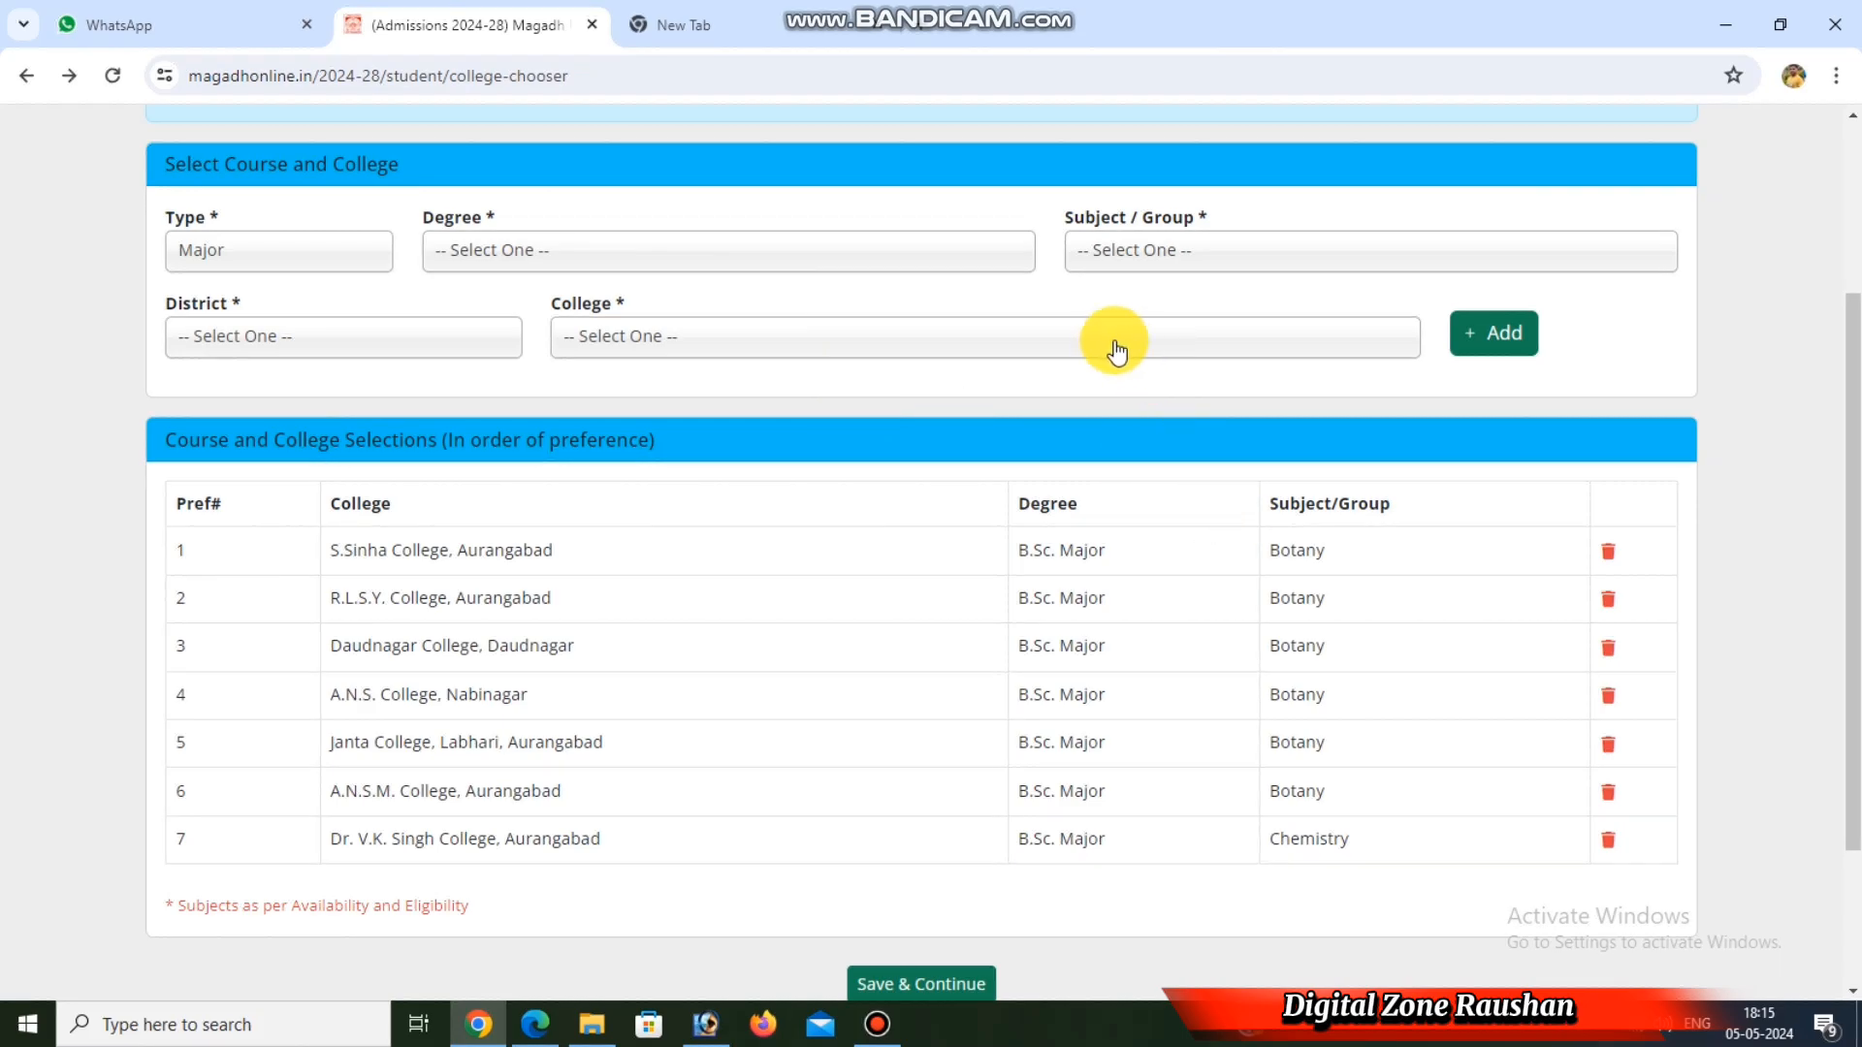
{"action": "left_click", "coordinate": [938, 986]}
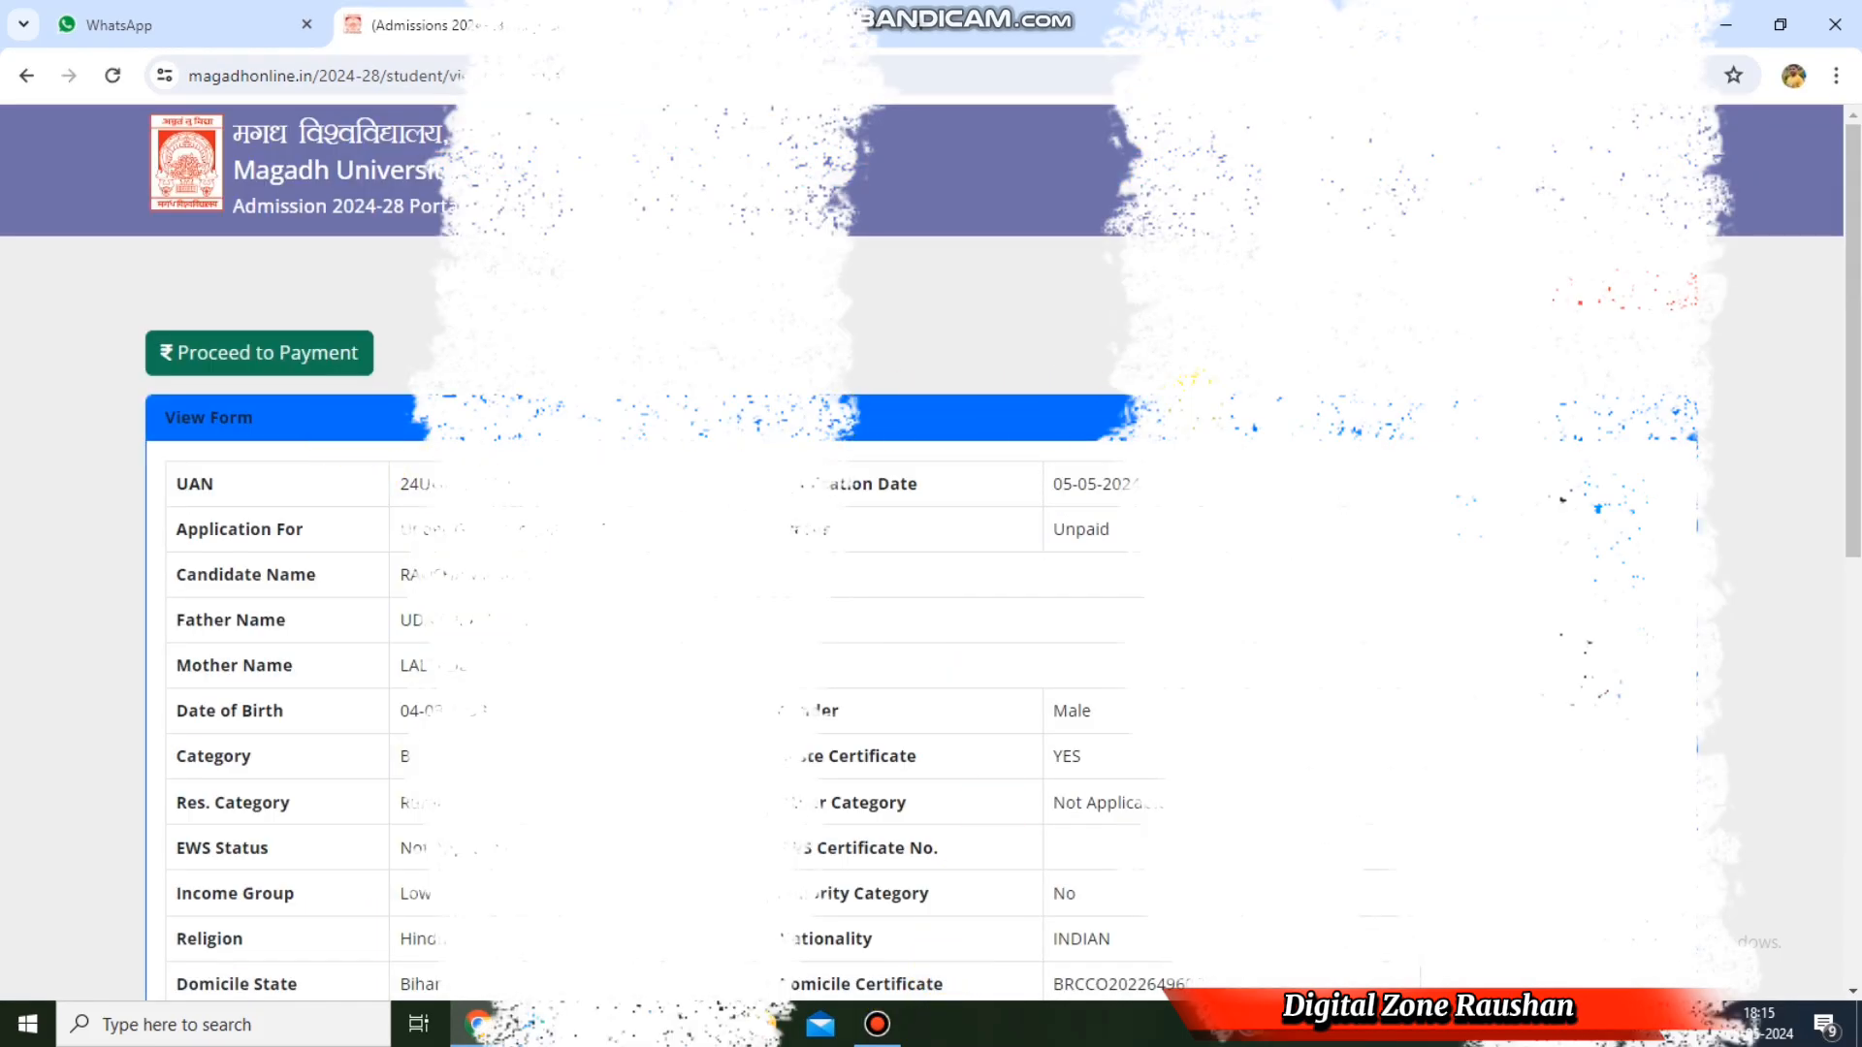
Review the application form, then proceed to the Rs. 600/- fee payment gateway
{"action": "scroll", "coordinate": [1154, 485], "scroll_direction": "down", "scroll_amount": 9}
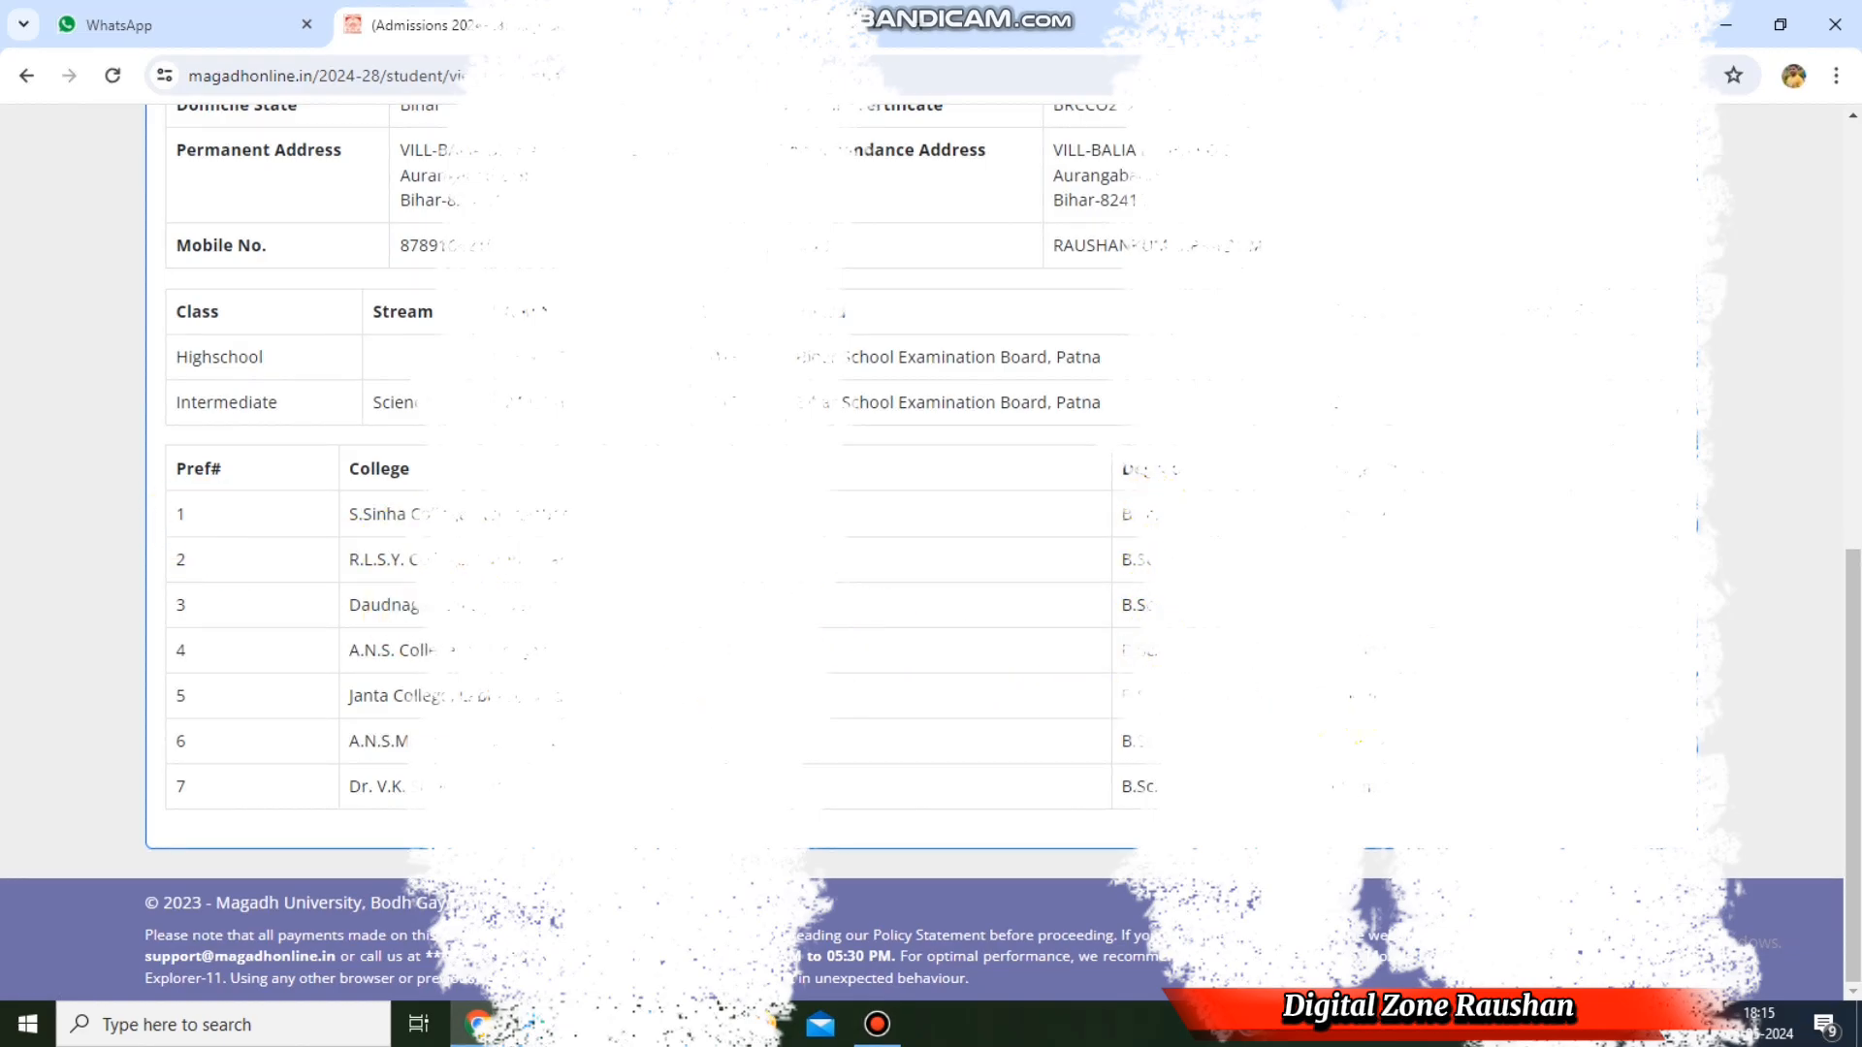
{"action": "scroll", "coordinate": [931, 553], "scroll_direction": "up", "scroll_amount": 6}
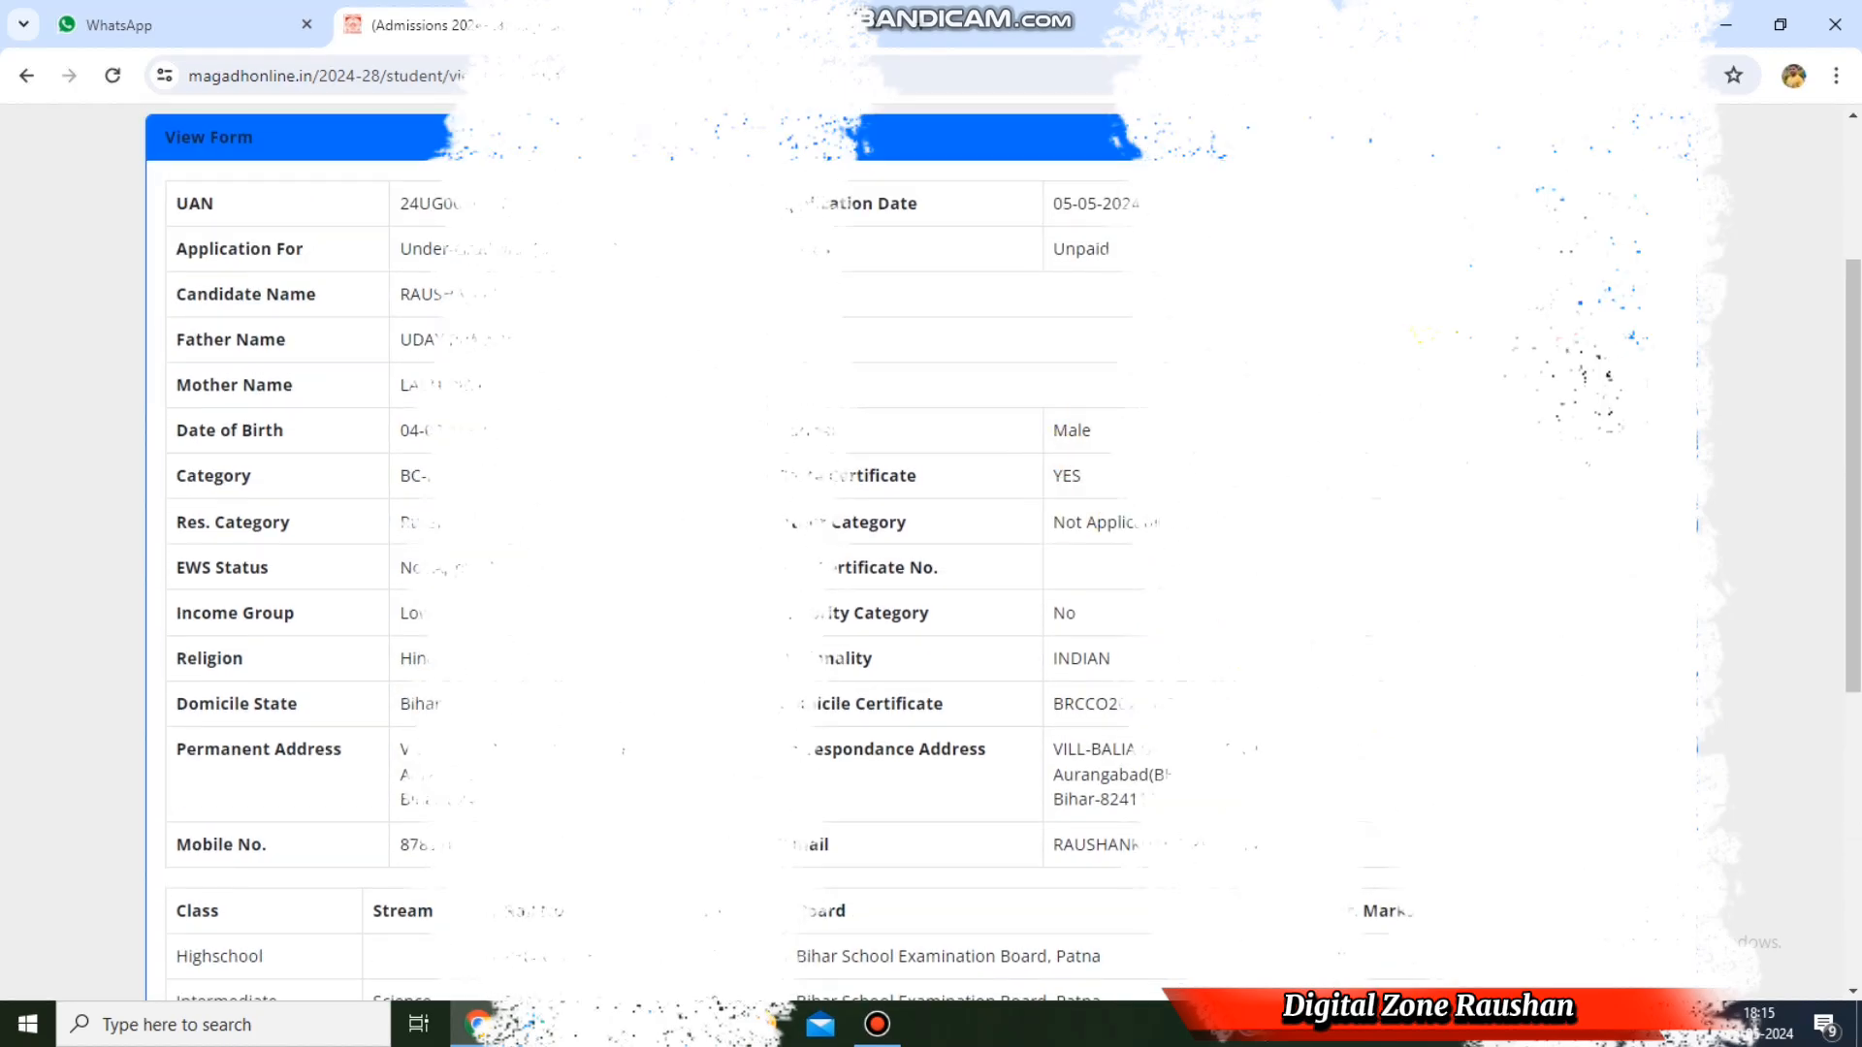
{"action": "scroll", "coordinate": [931, 553], "scroll_direction": "up", "scroll_amount": 3}
{"action": "scroll", "coordinate": [931, 553], "scroll_direction": "down", "scroll_amount": 9}
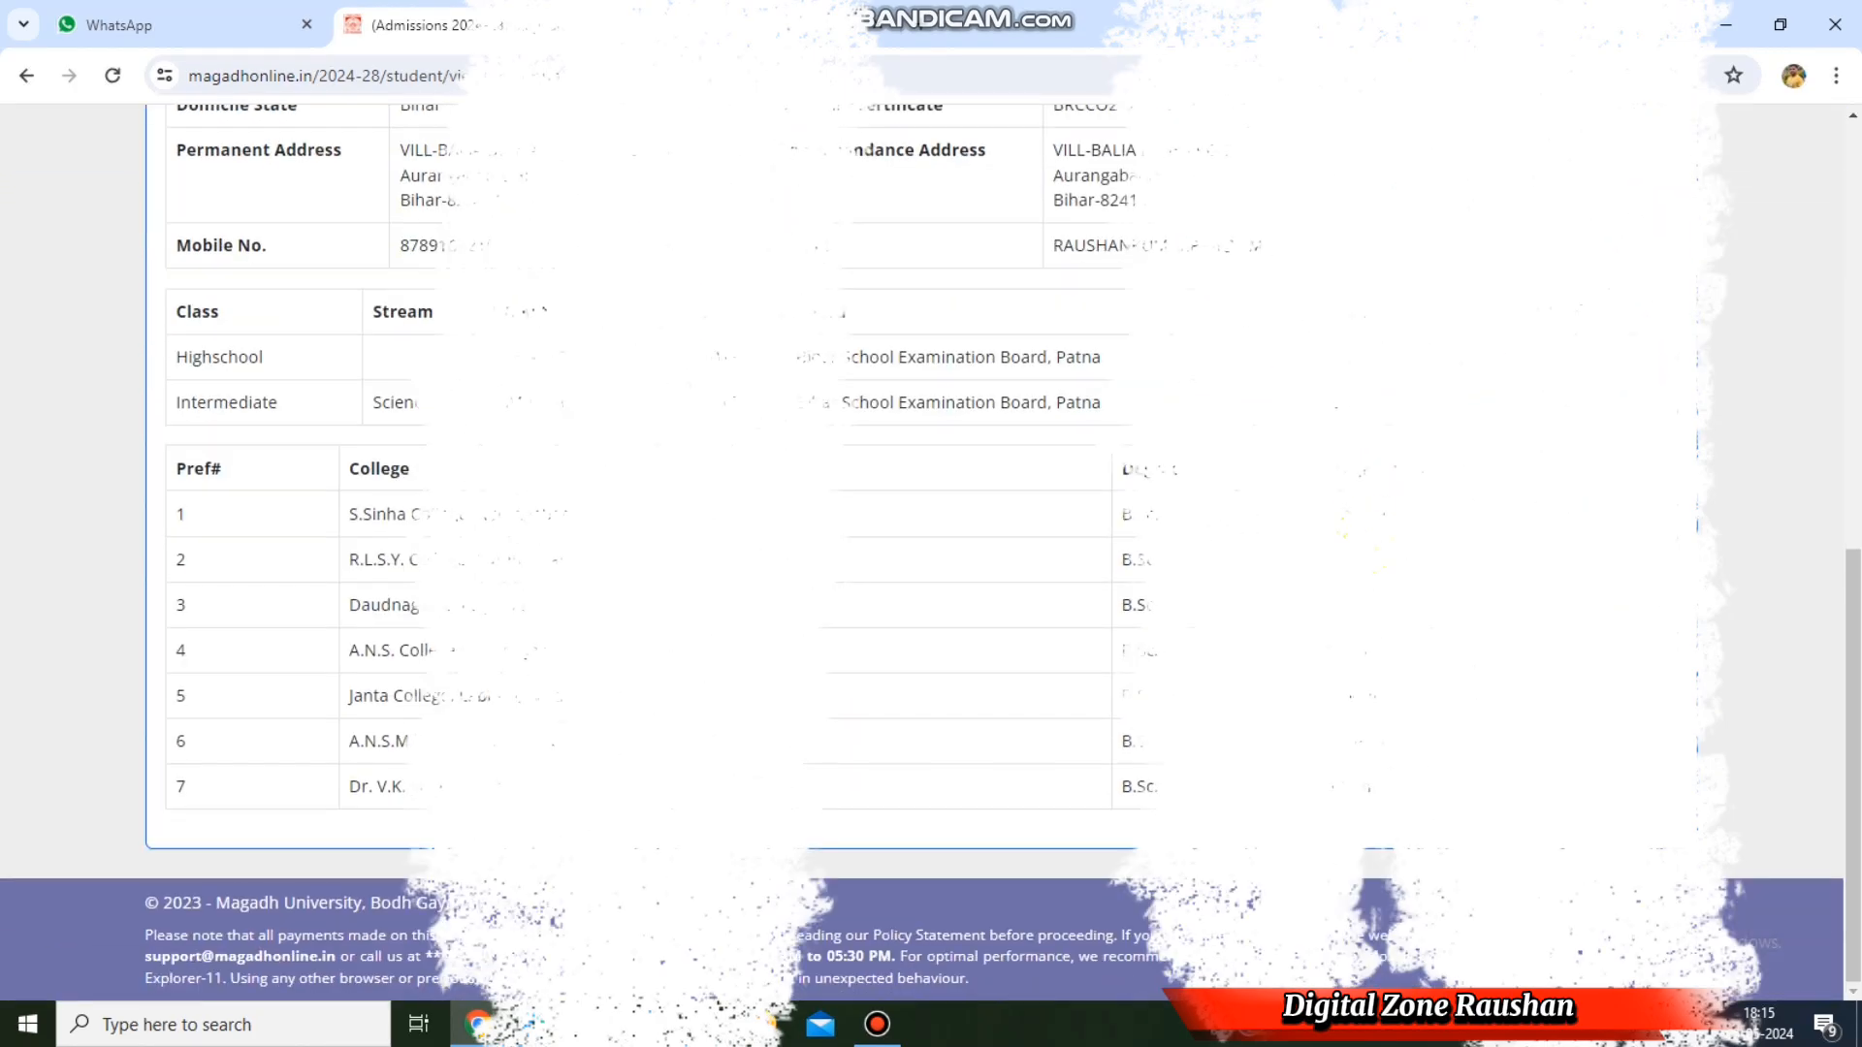
{"action": "scroll", "coordinate": [931, 553], "scroll_direction": "up", "scroll_amount": 6}
{"action": "scroll", "coordinate": [75, 187], "scroll_direction": "up", "scroll_amount": 4}
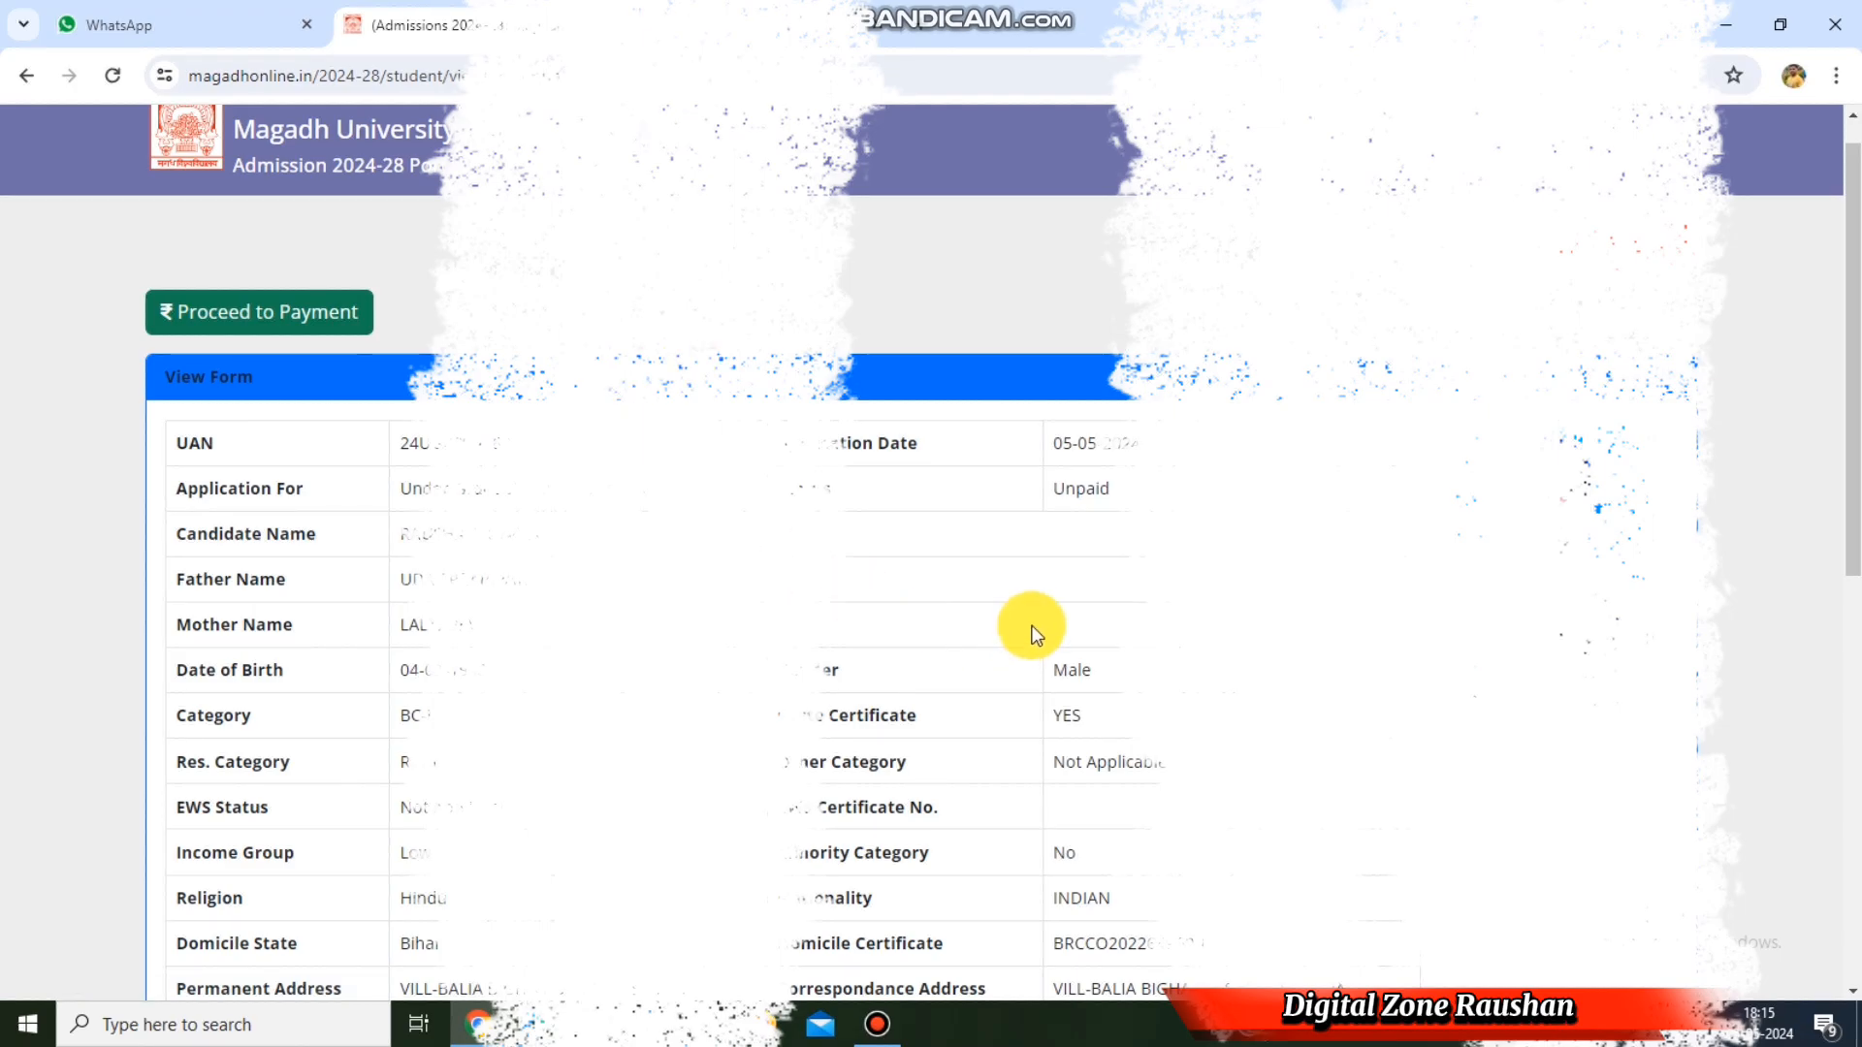
{"action": "scroll", "coordinate": [1028, 582], "scroll_direction": "down", "scroll_amount": 3}
{"action": "scroll", "coordinate": [1028, 582], "scroll_direction": "up", "scroll_amount": 1}
{"action": "scroll", "coordinate": [256, 217], "scroll_direction": "up", "scroll_amount": 1}
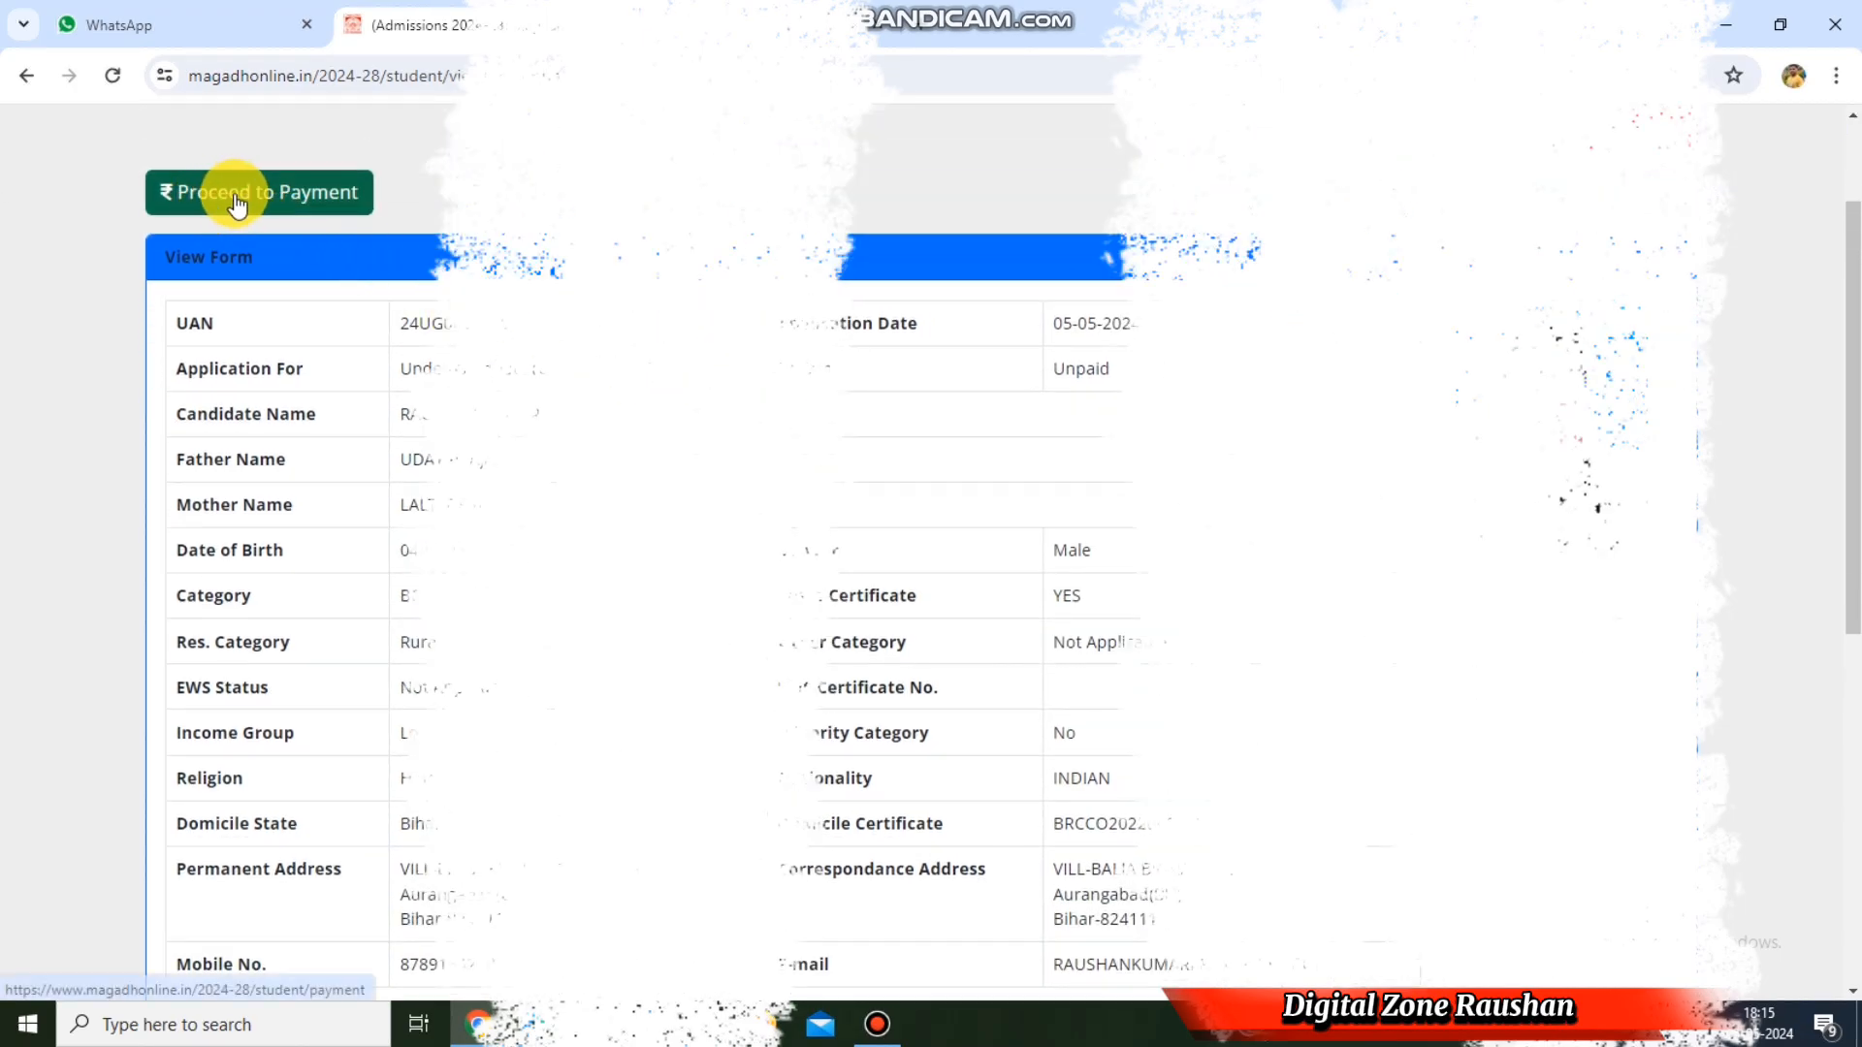
{"action": "left_click", "coordinate": [281, 206]}
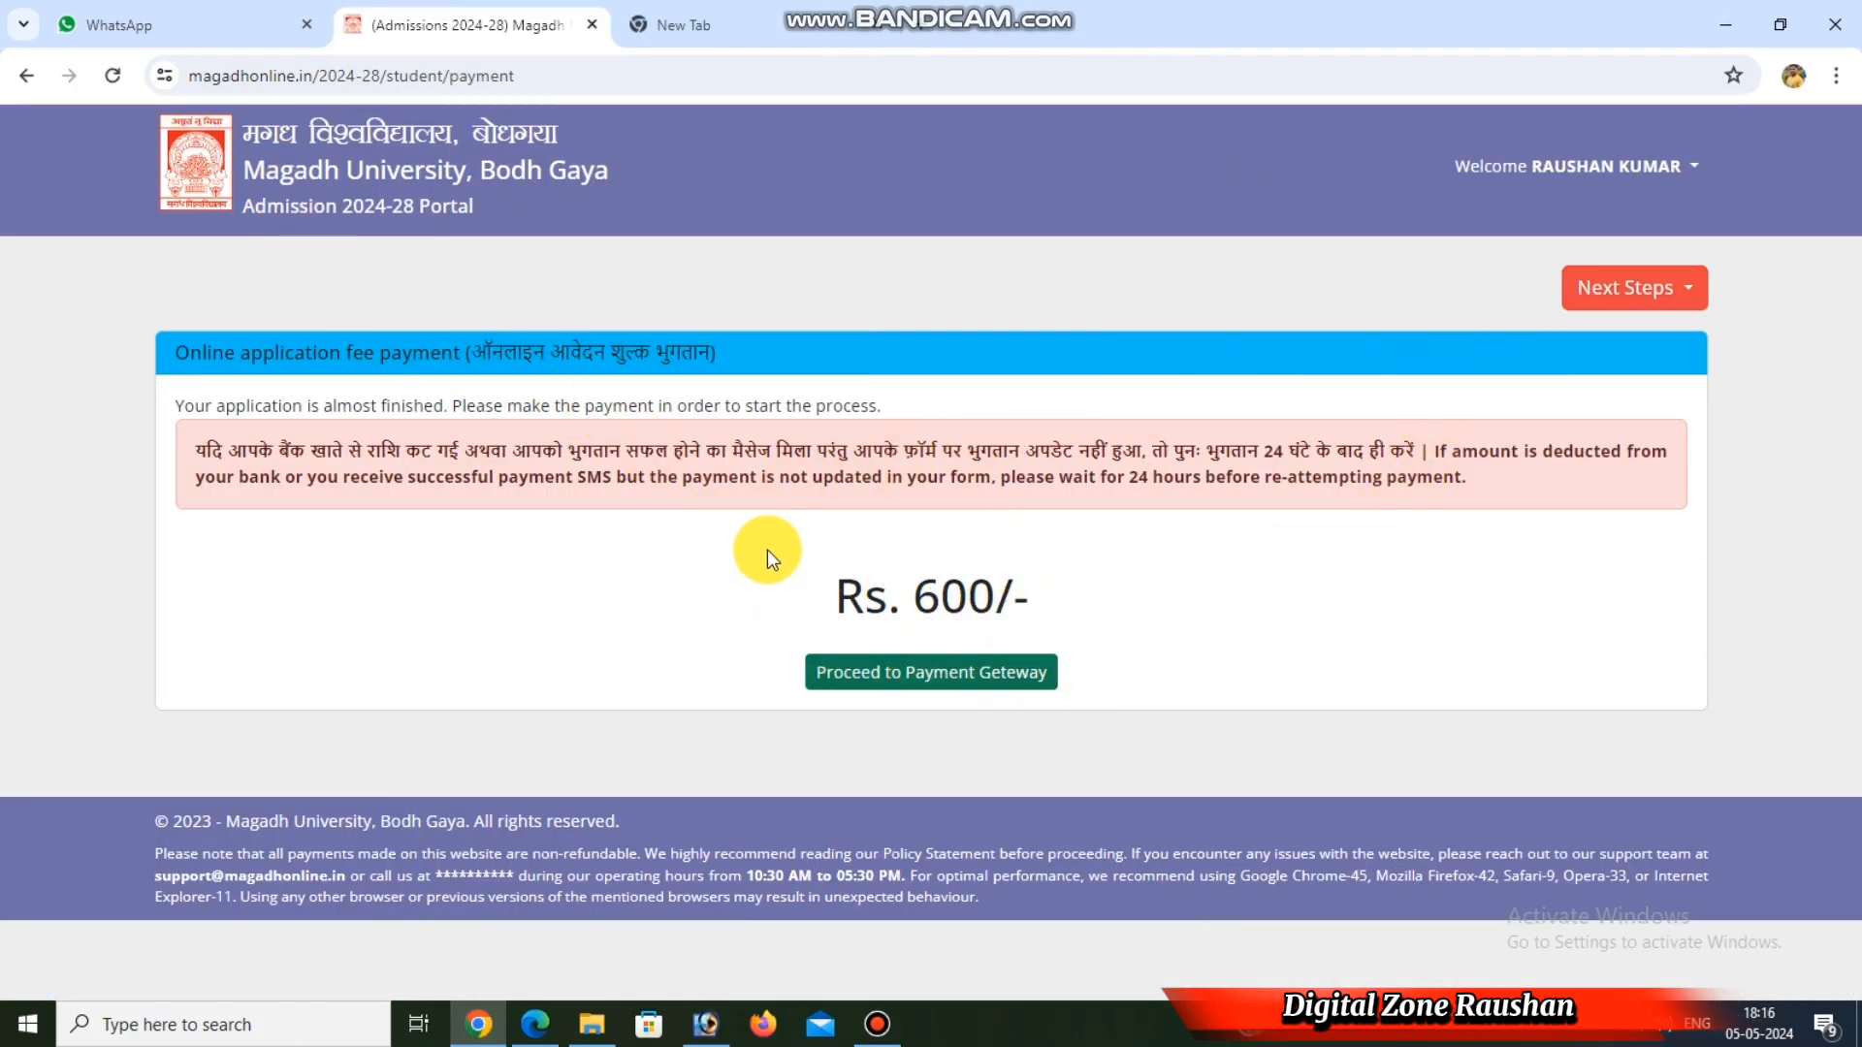
{"action": "left_click", "coordinate": [898, 684]}
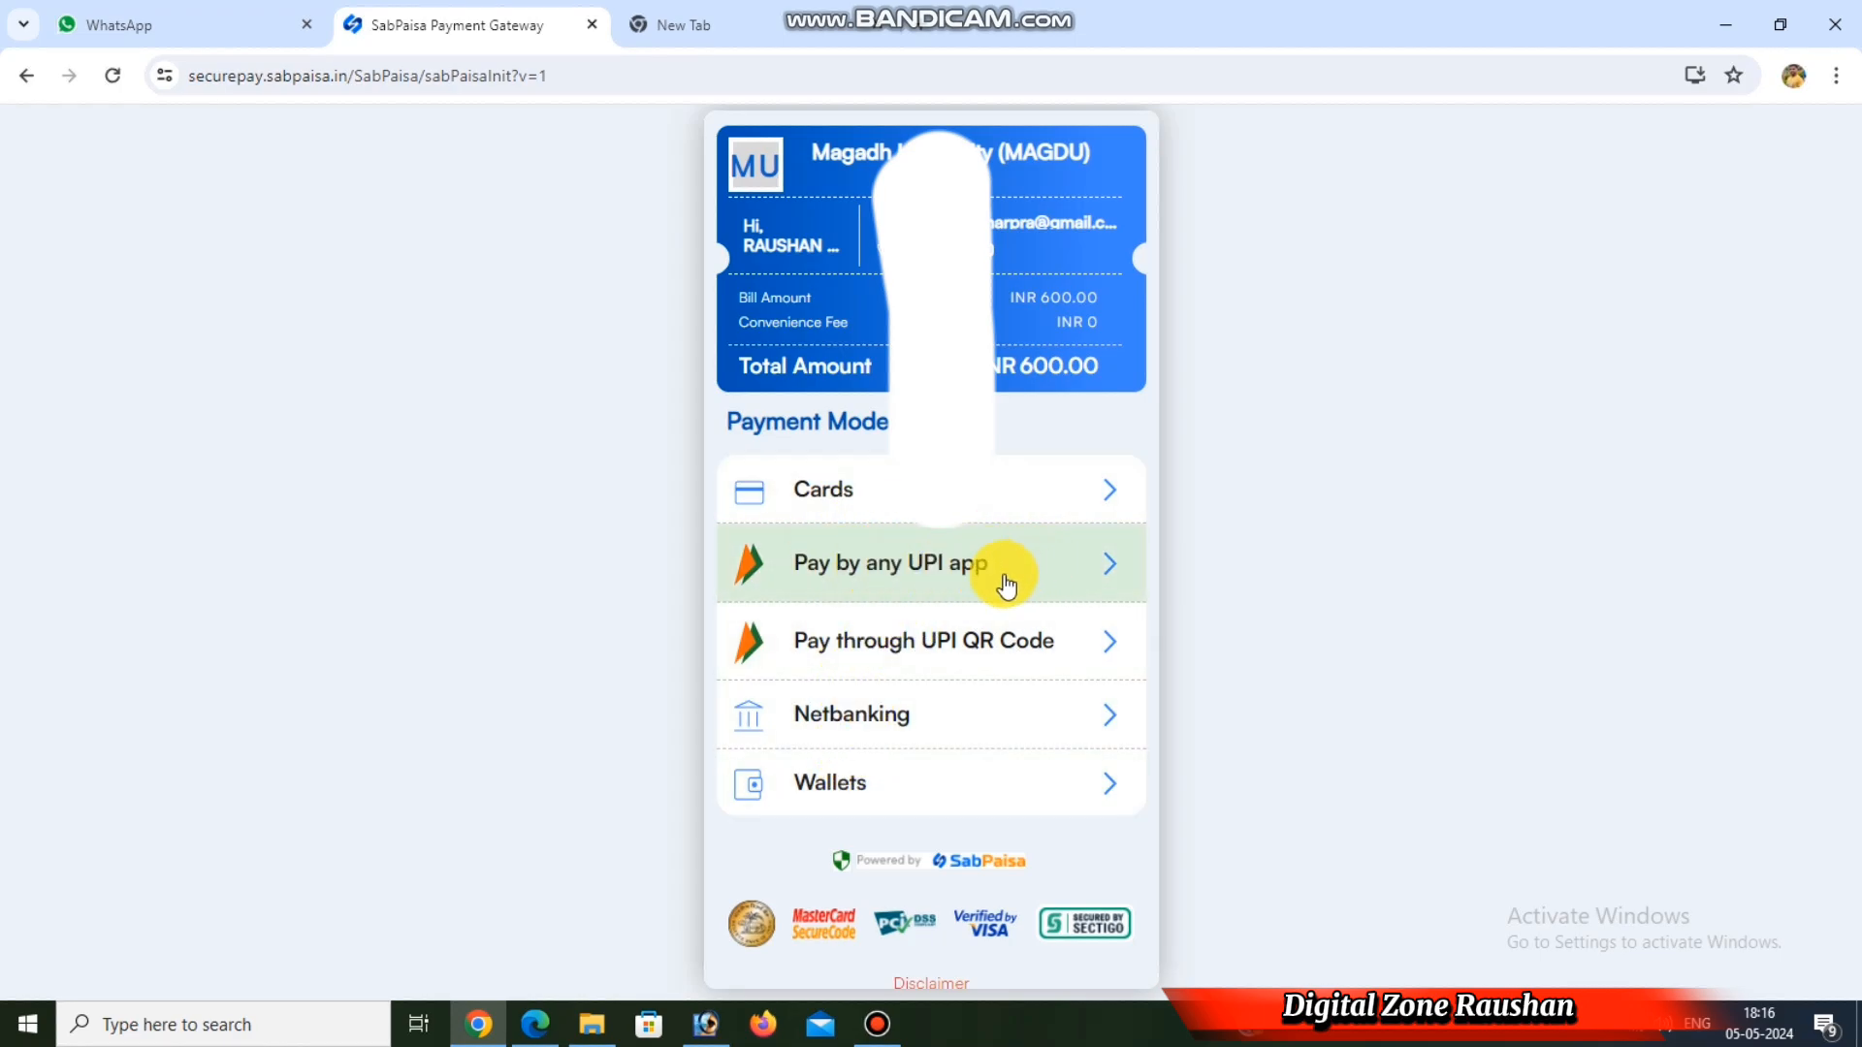
Select UPI QR Code payment and generate the QR for INR 618.00
{"action": "left_click", "coordinate": [998, 650]}
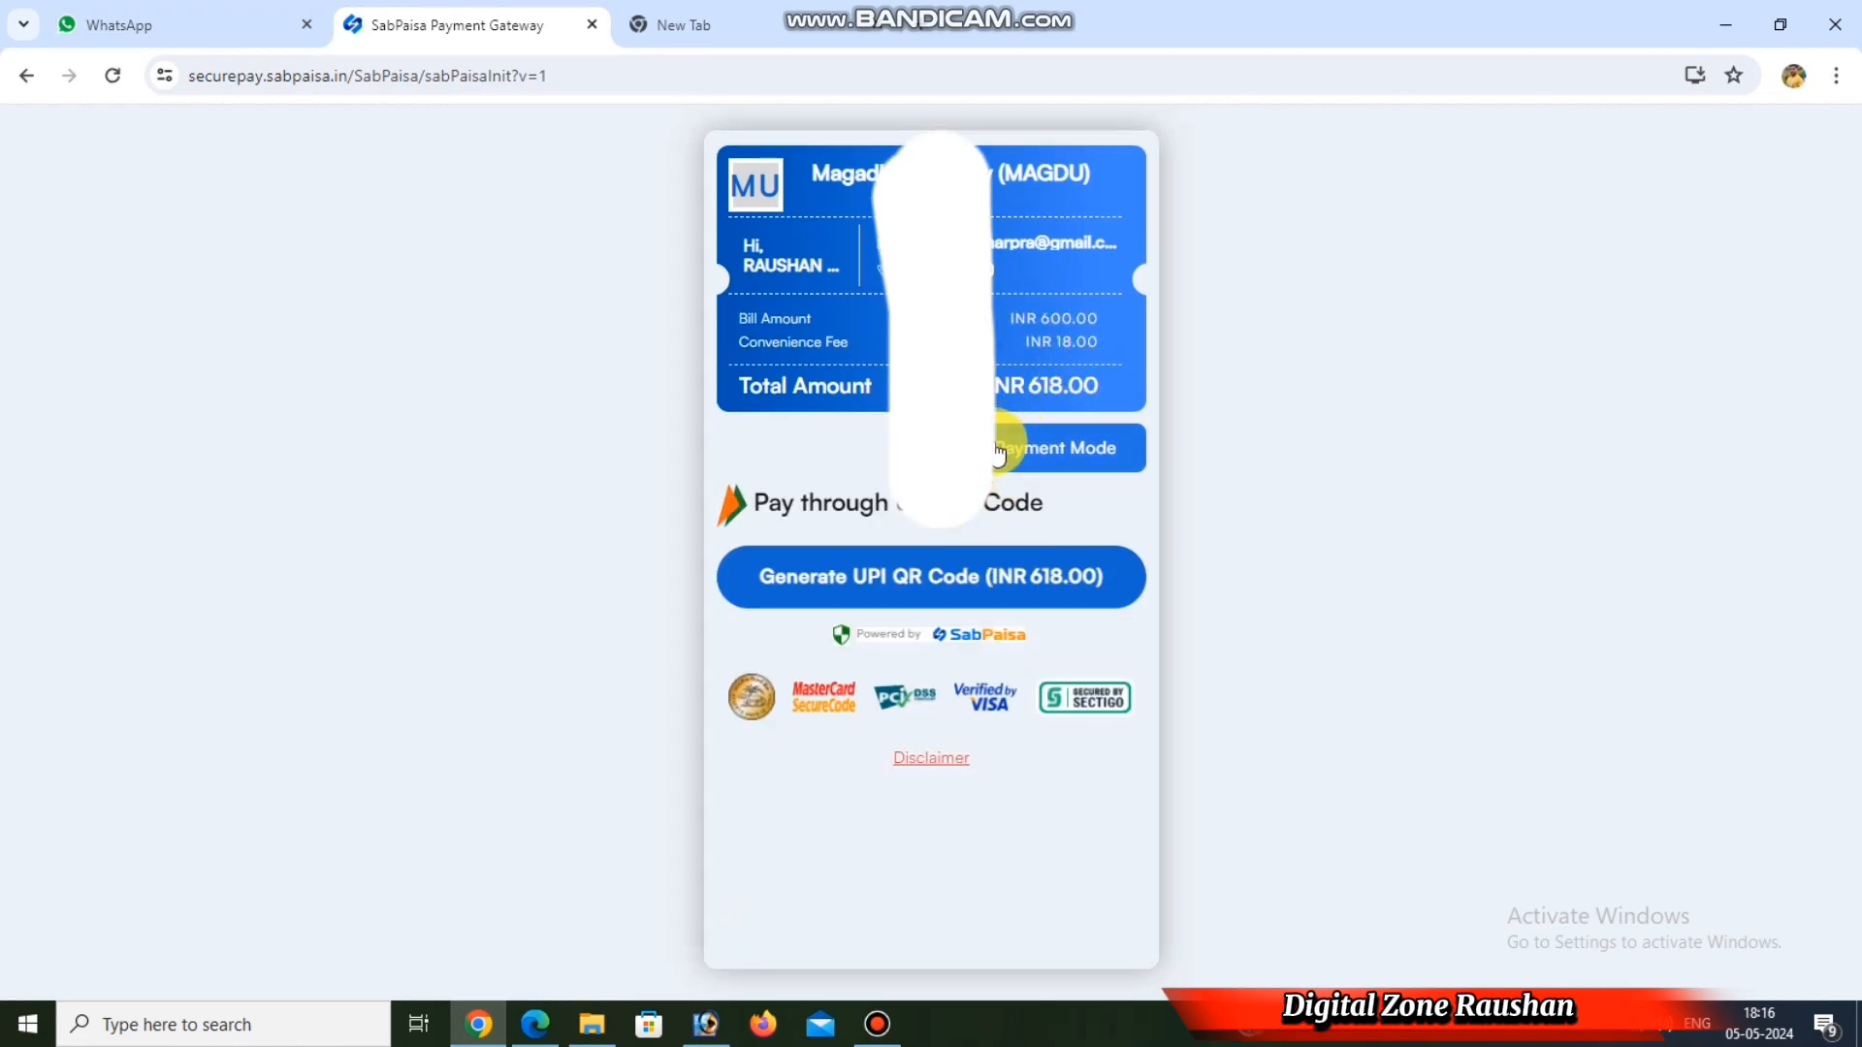
{"action": "left_click", "coordinate": [890, 587]}
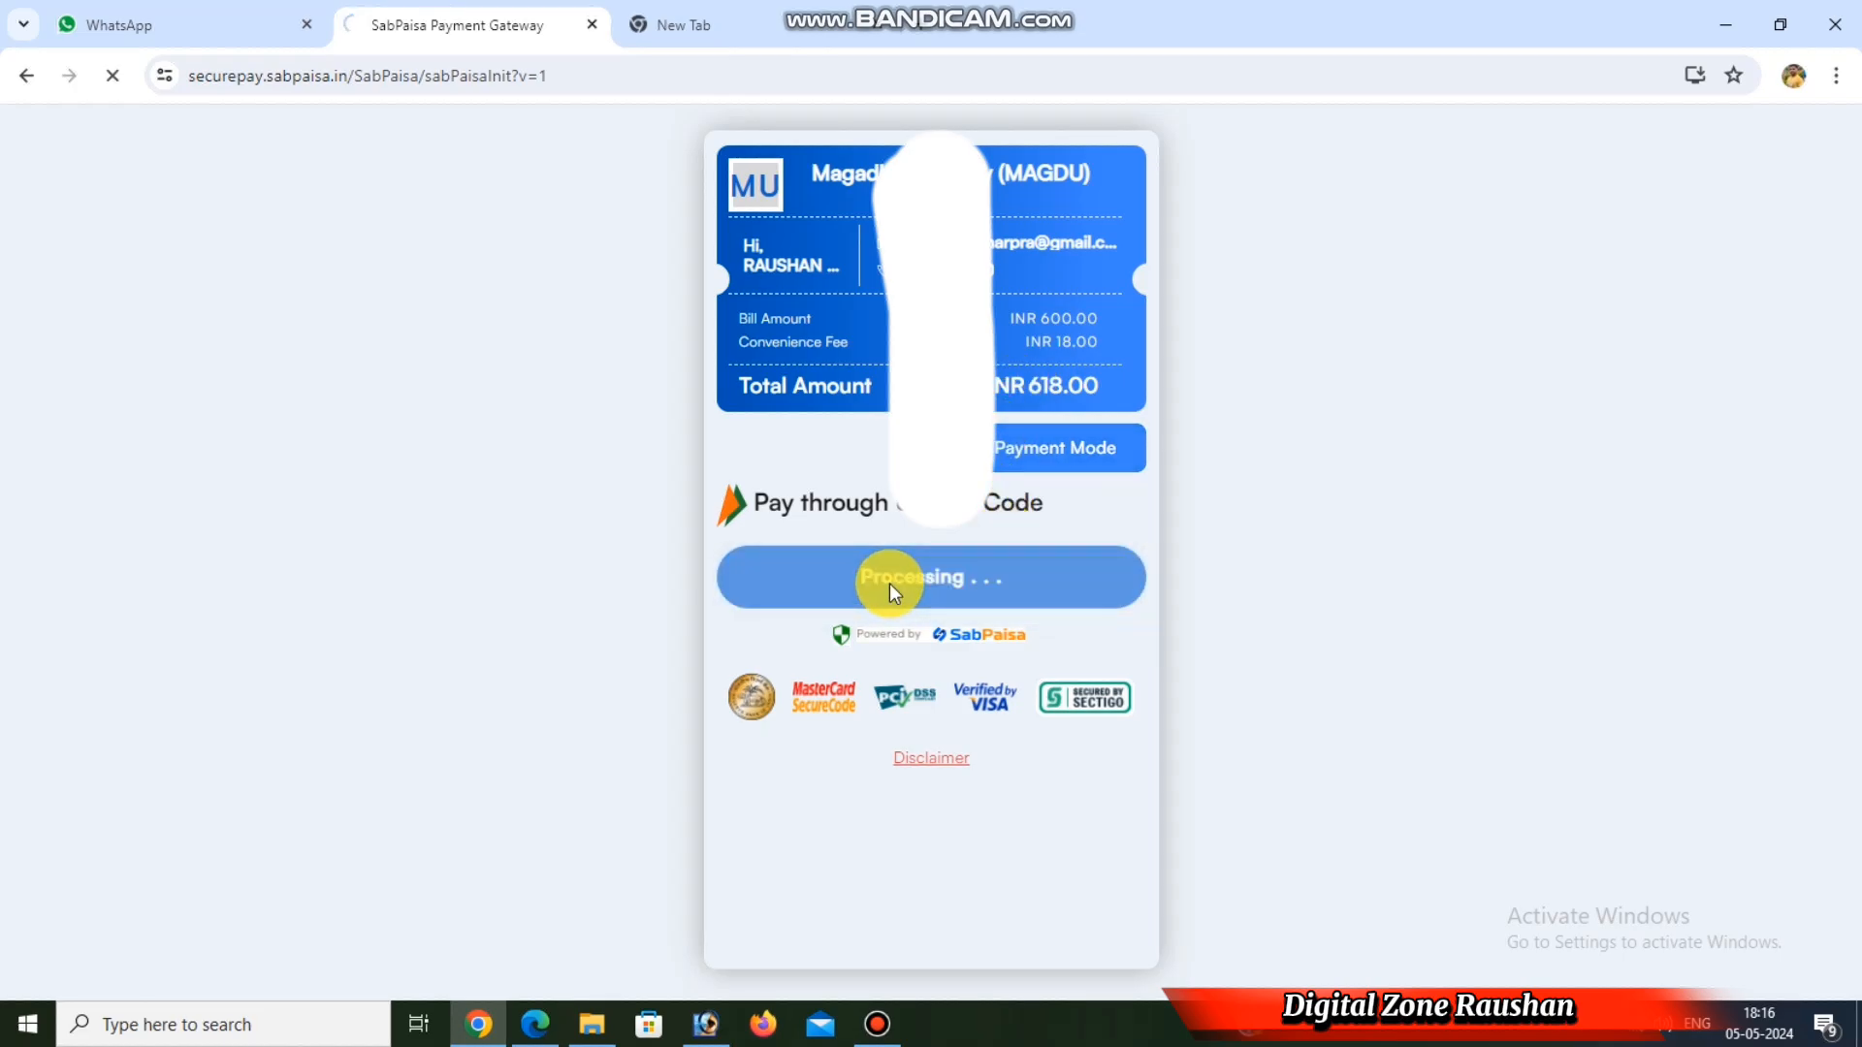